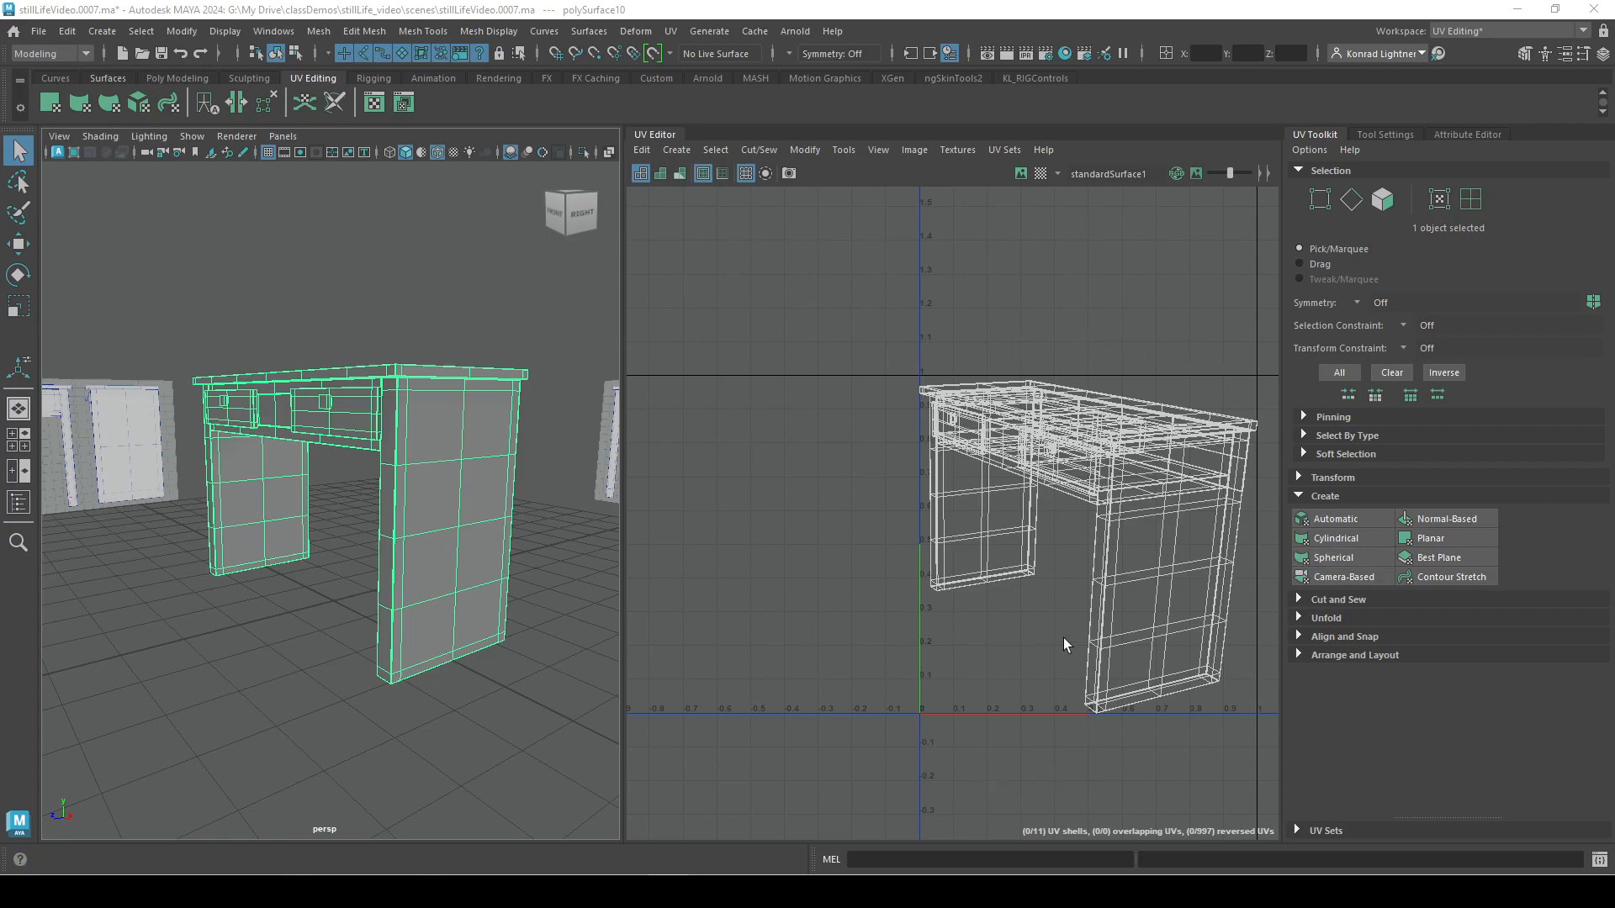
click(670, 35)
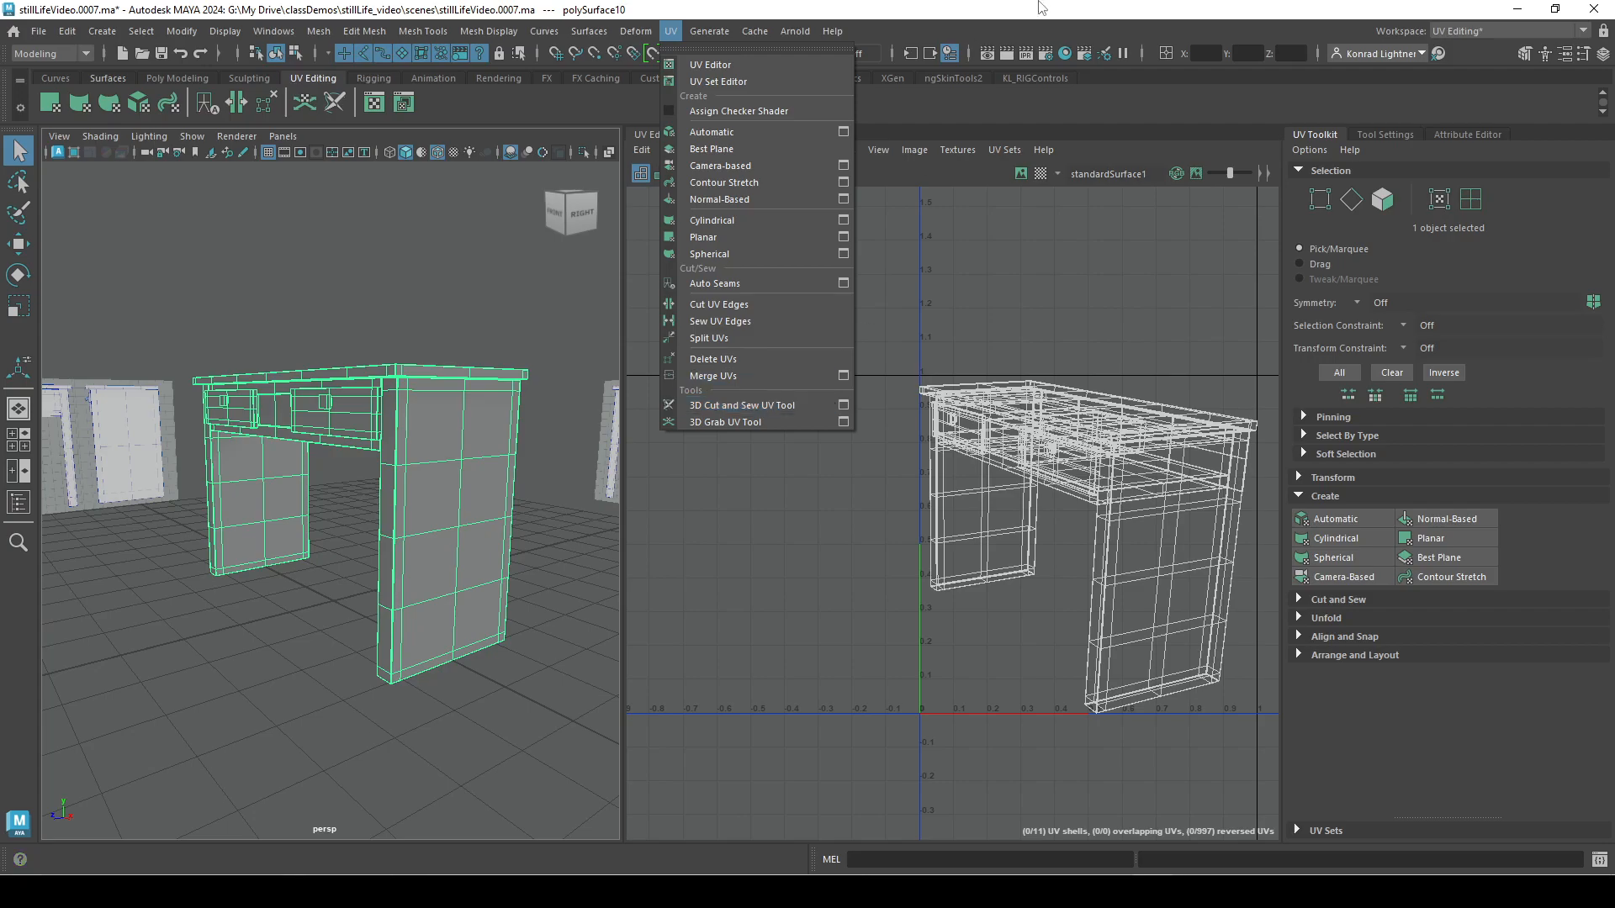
click(1089, 8)
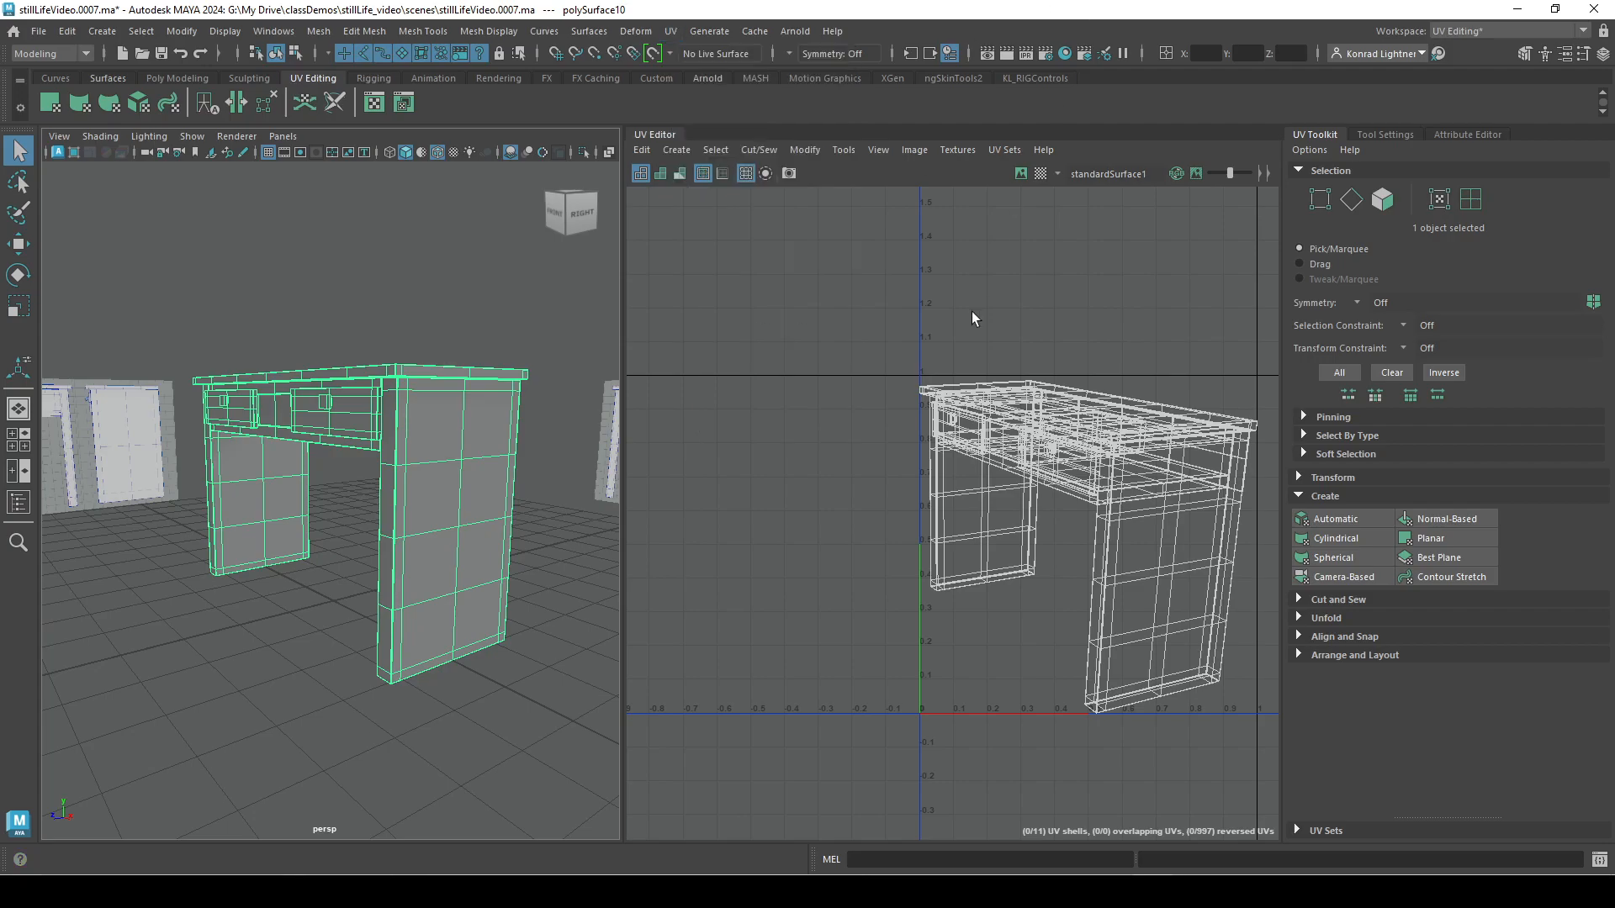
click(1314, 477)
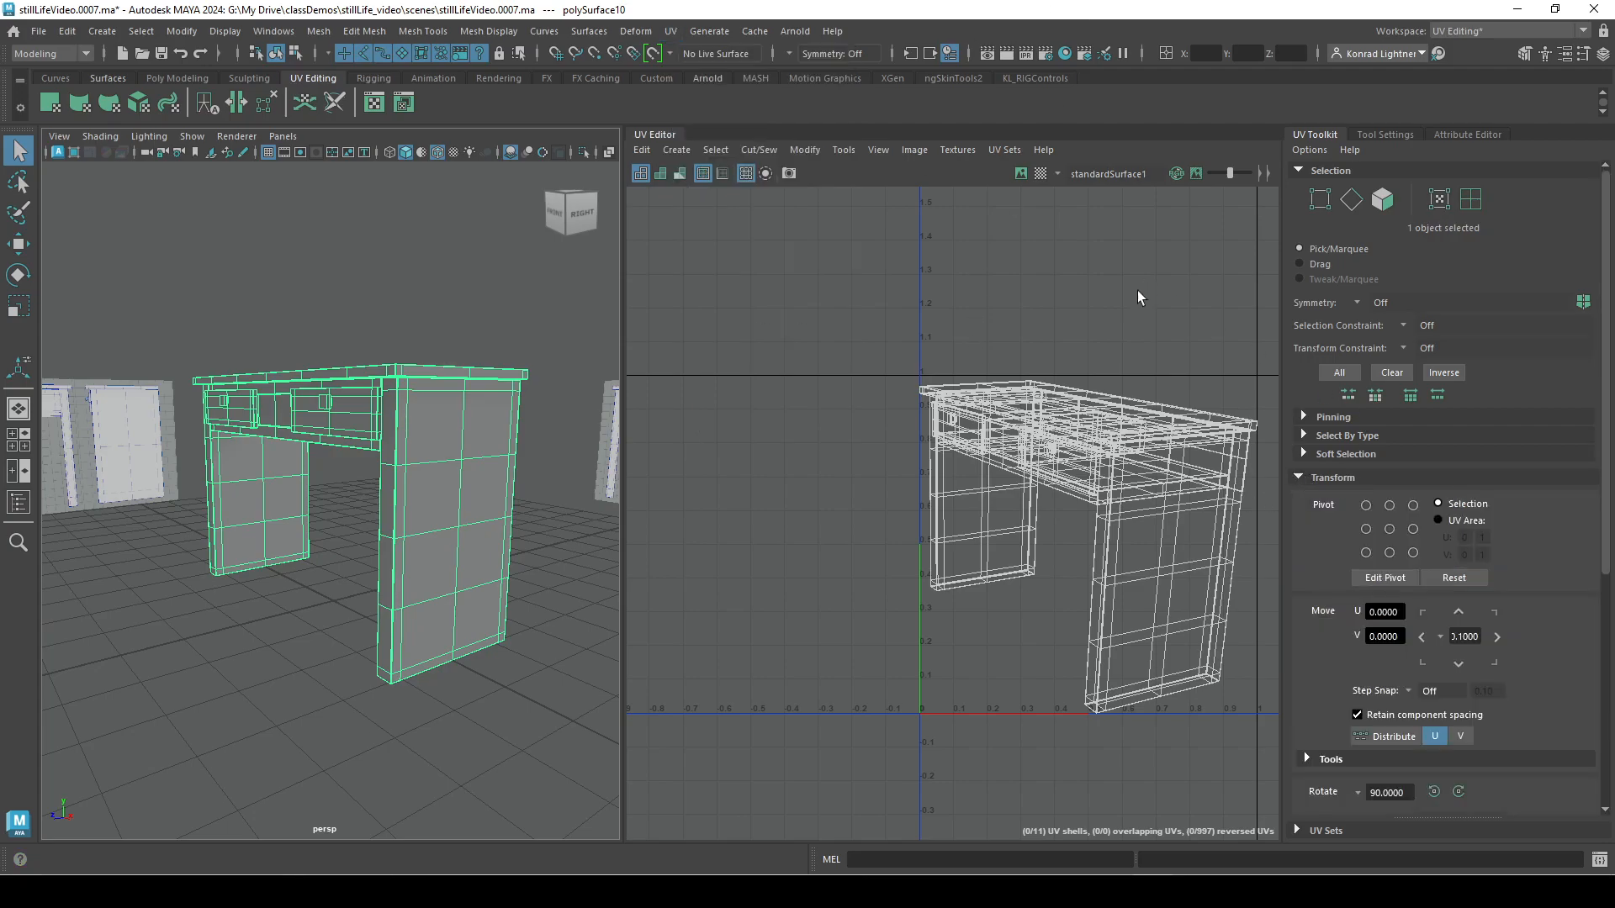
scroll(1551, 643, down, 5)
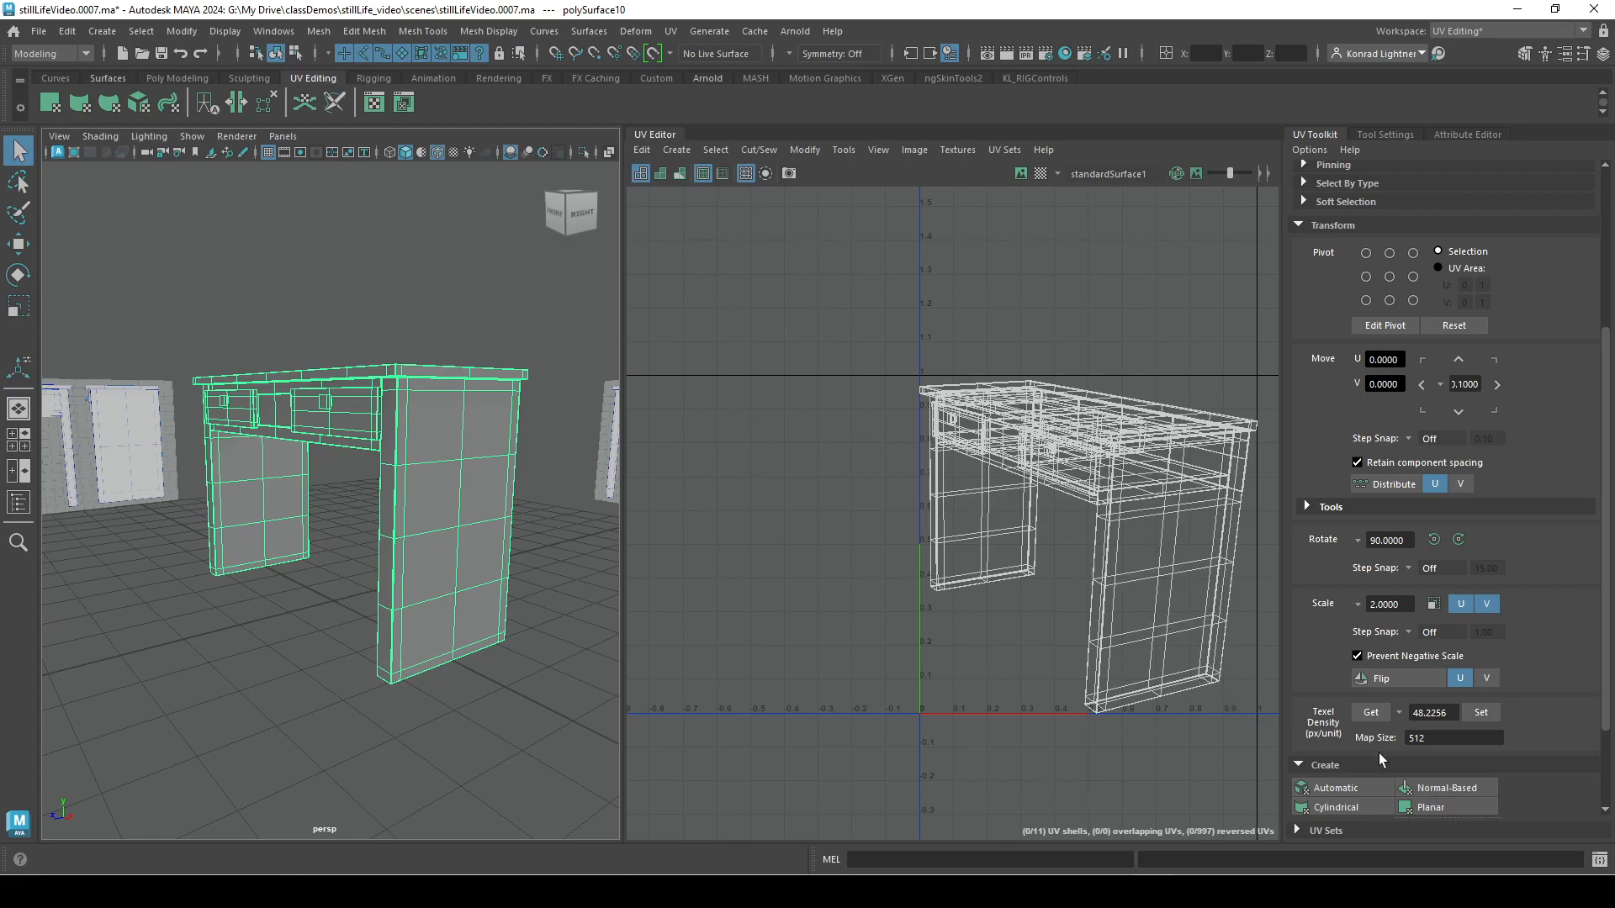
click(1298, 225)
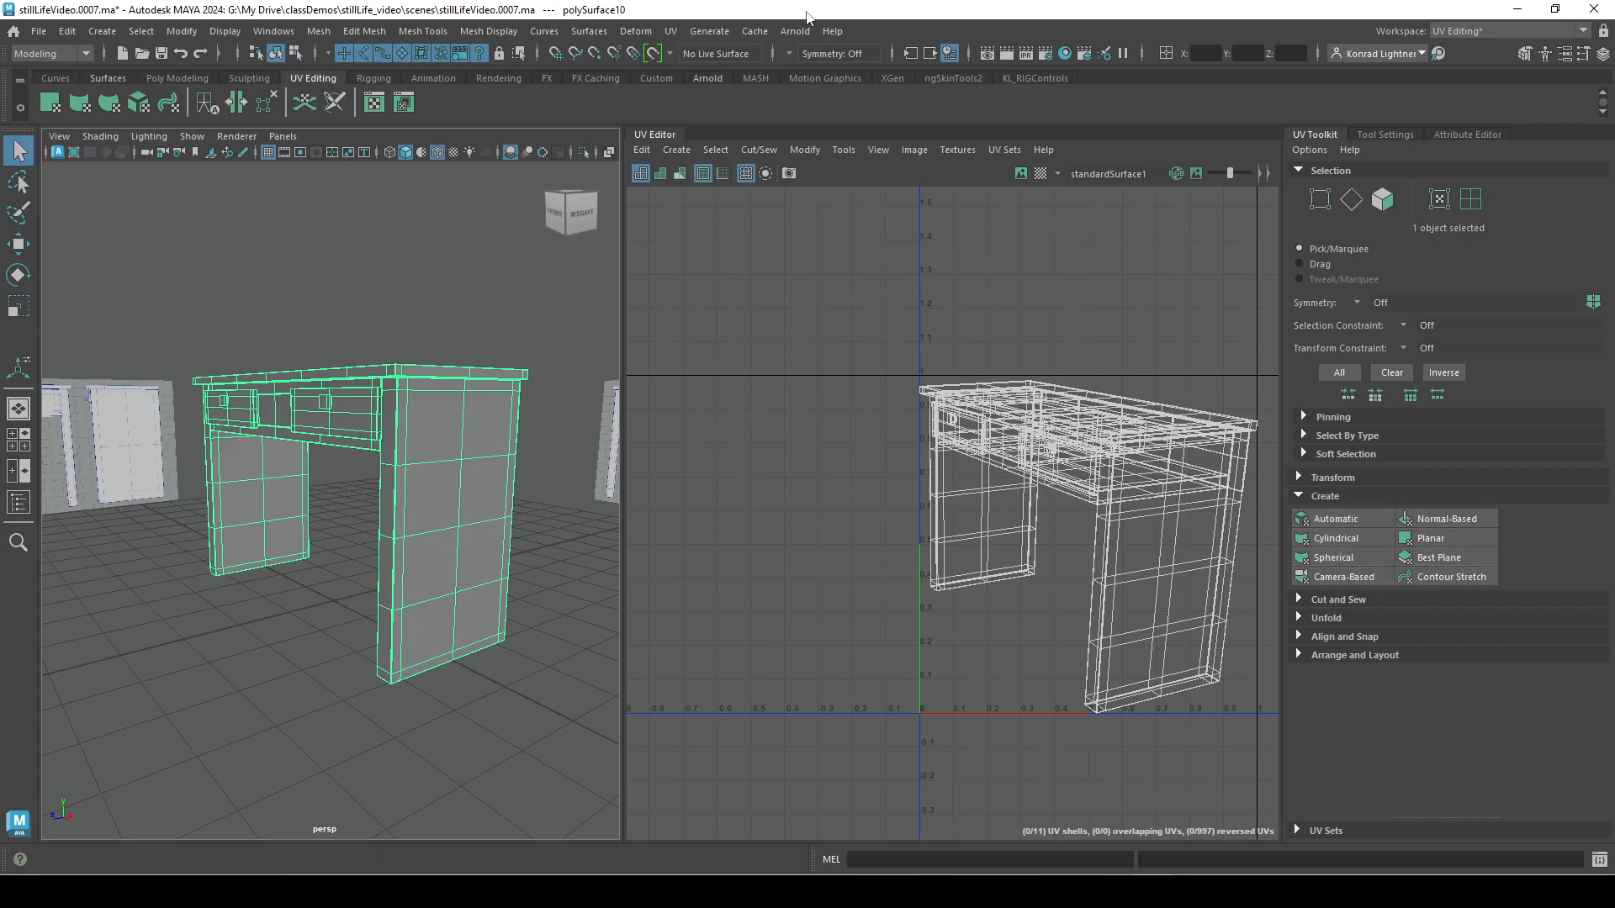
click(671, 32)
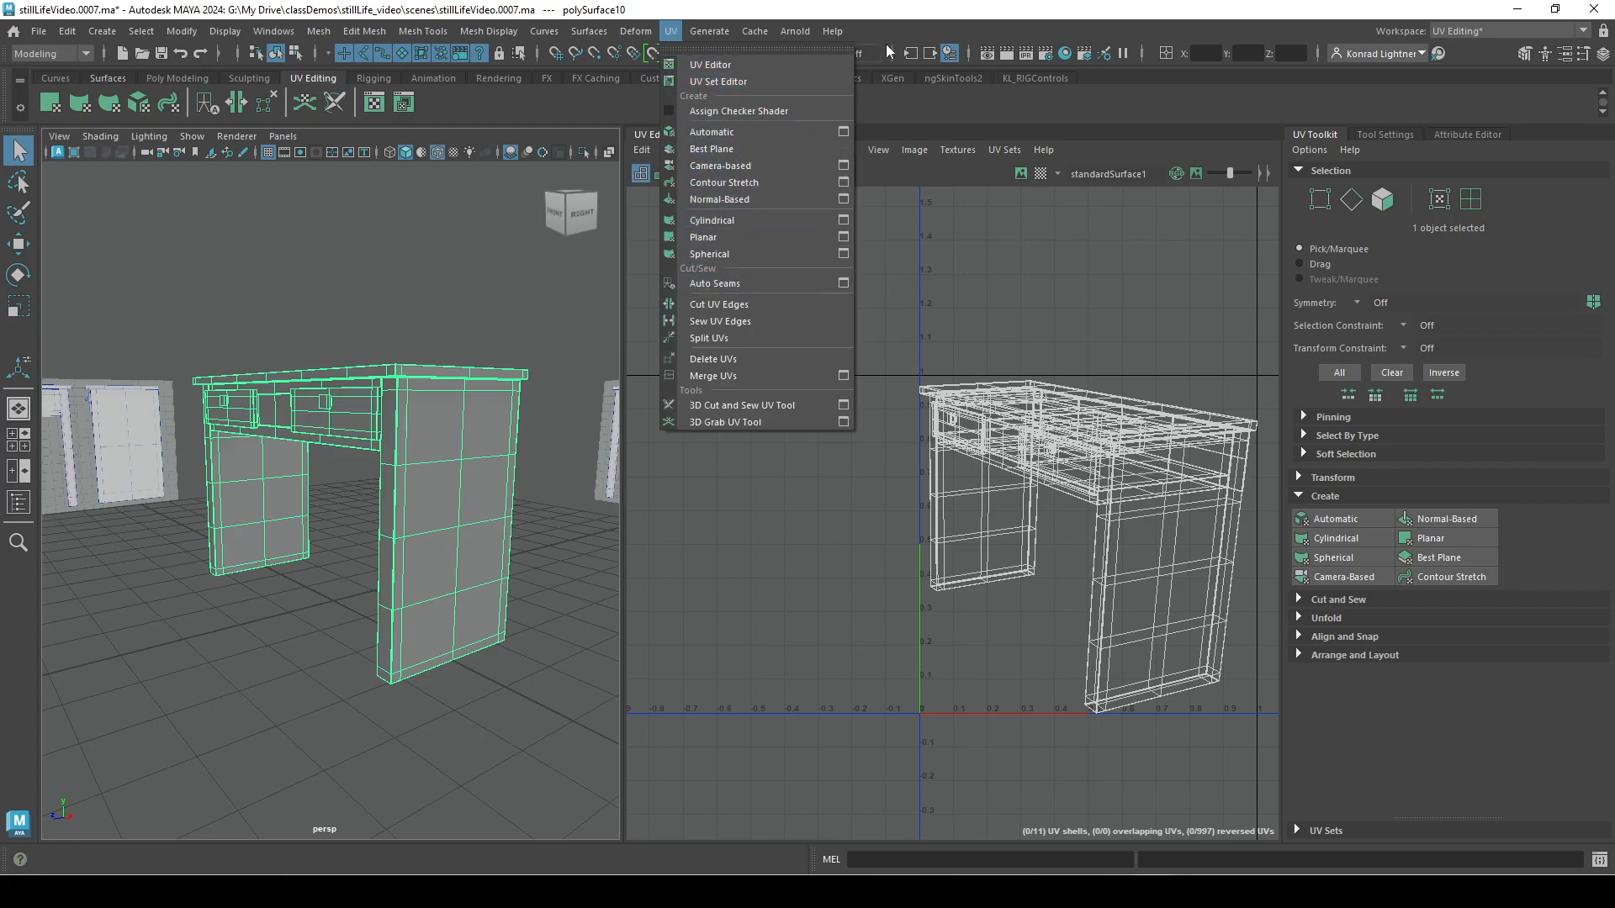
click(996, 12)
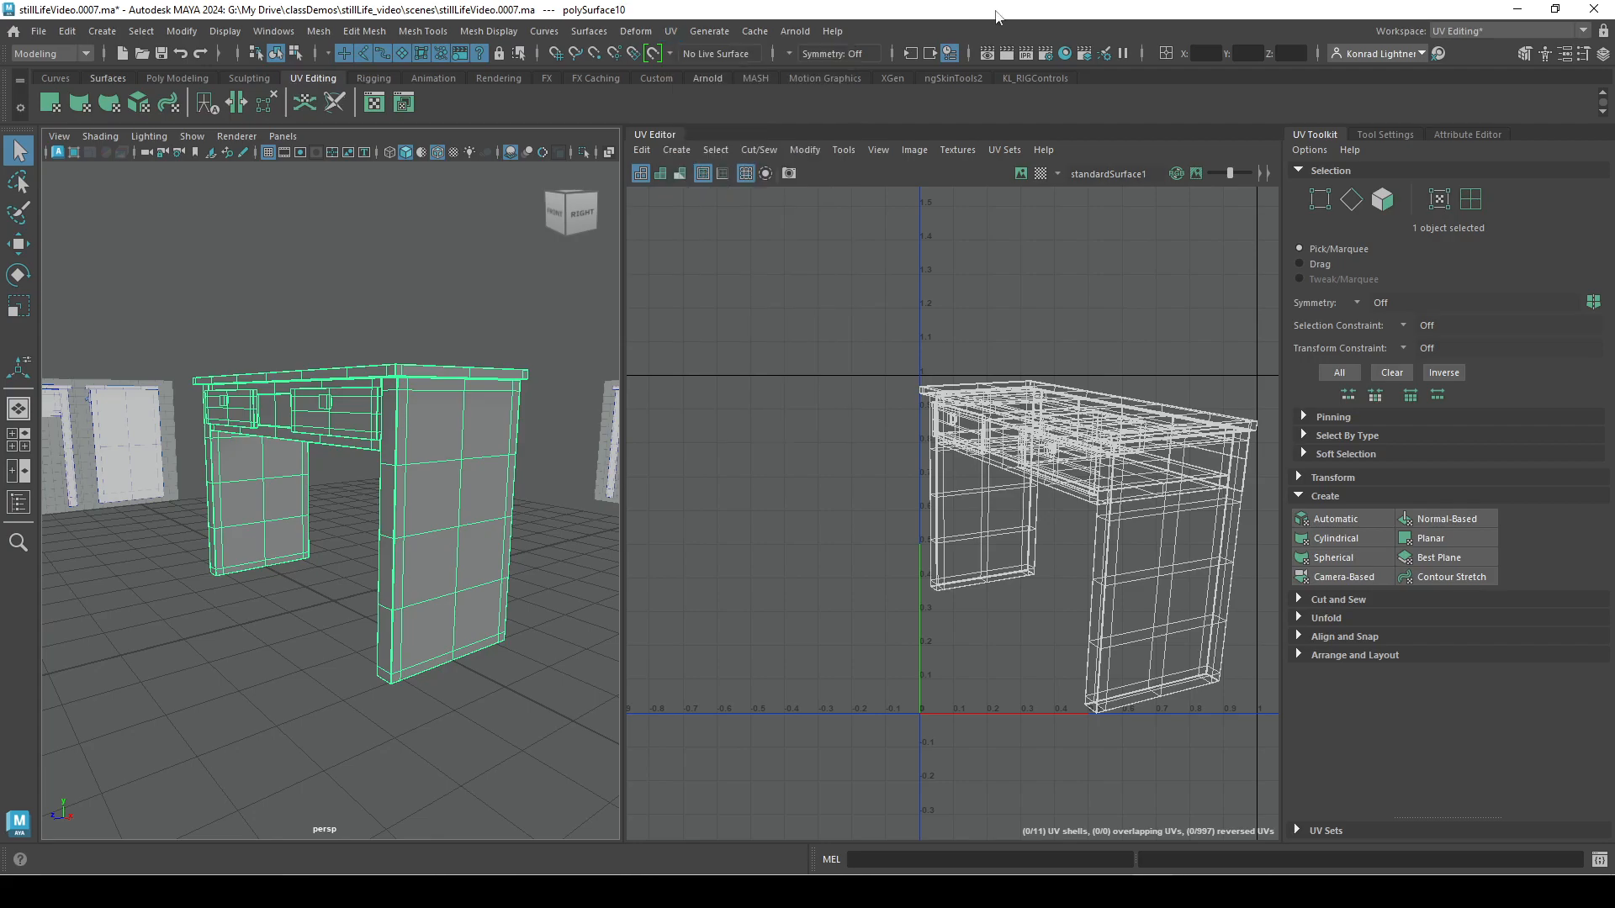
Create UVs for the desk with an Automatic projection and inspect the projection planes around it.
click(1351, 518)
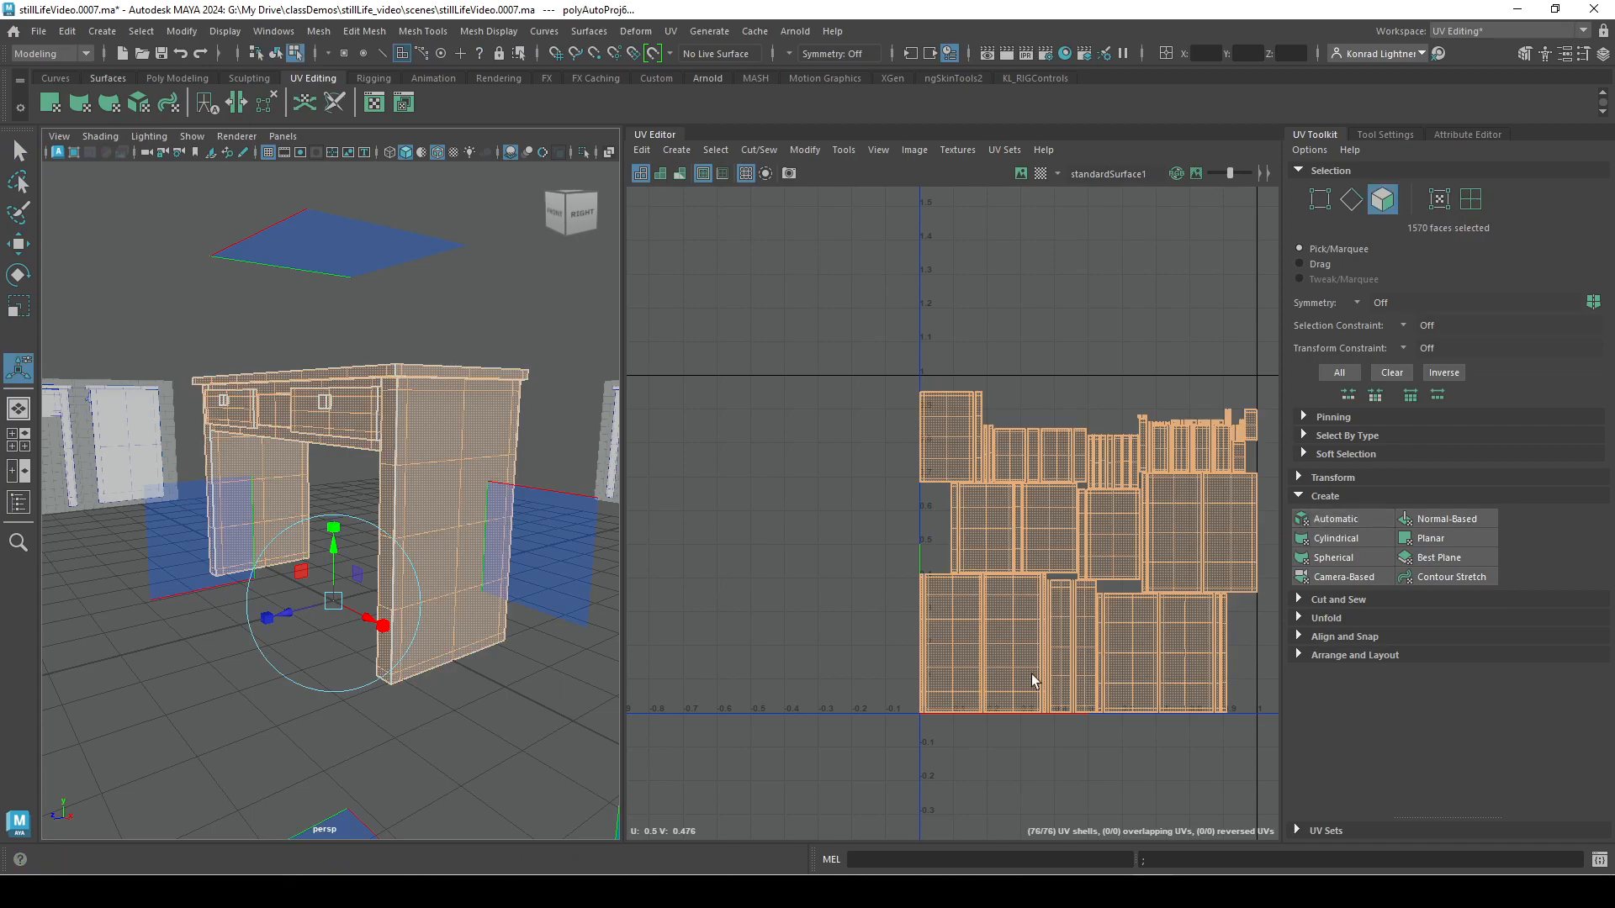
mouse_move(272, 602)
alt+mouse_down()
mouse_move(278, 637)
mouse_move(260, 621)
alt+mouse_up()
alt+right_drag(260, 621, 221, 627)
alt+drag(386, 670, 317, 682)
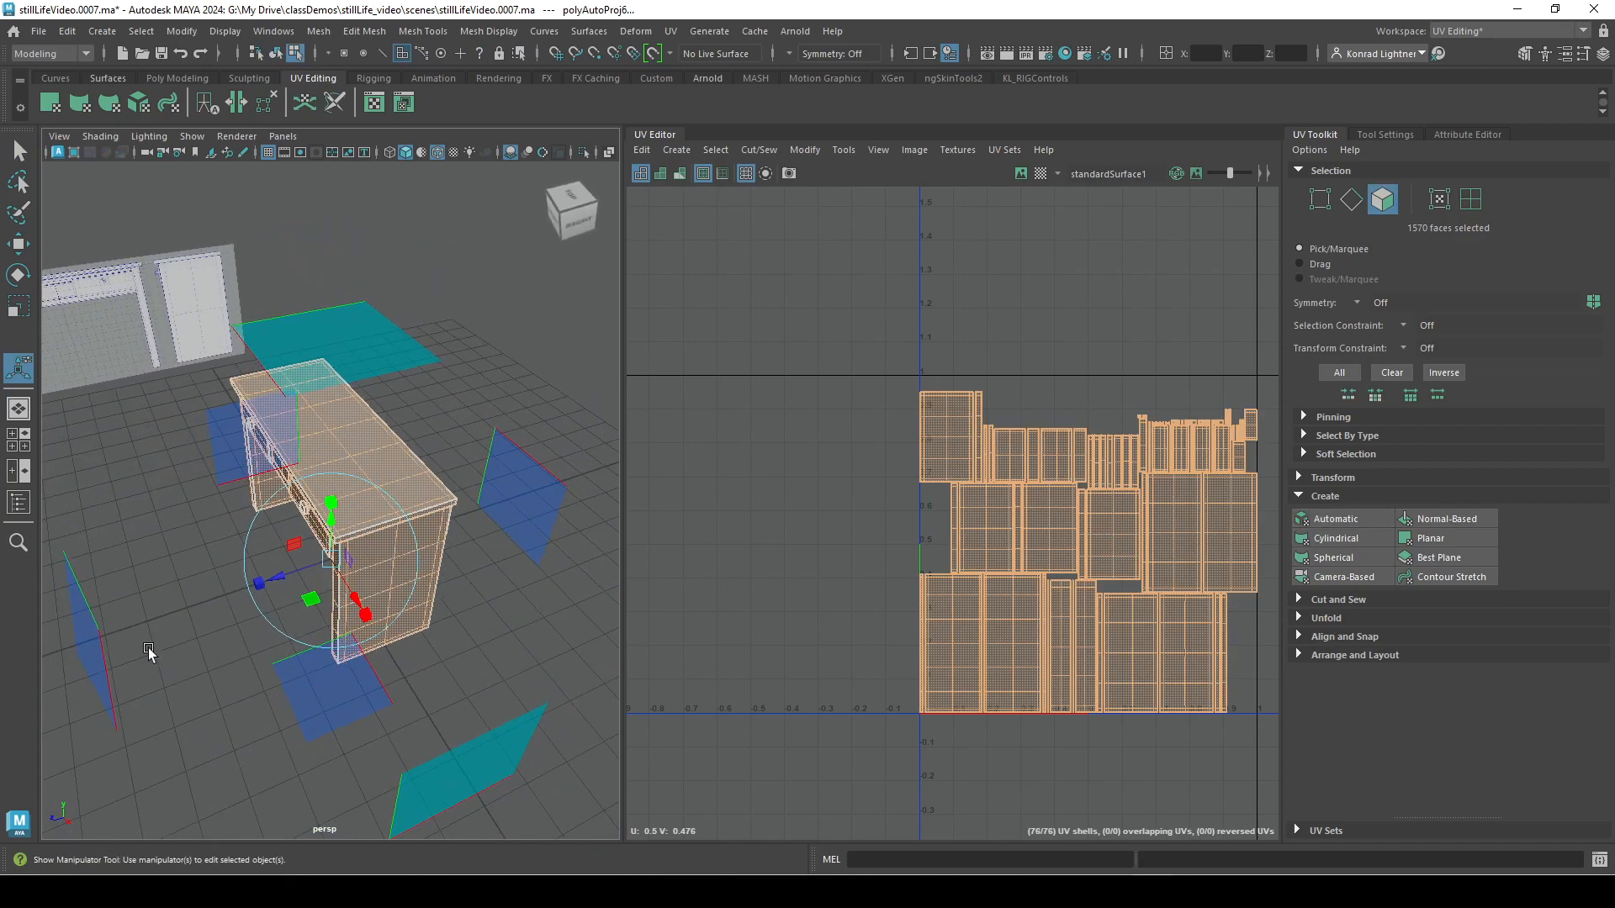
alt+drag(380, 388, 422, 515)
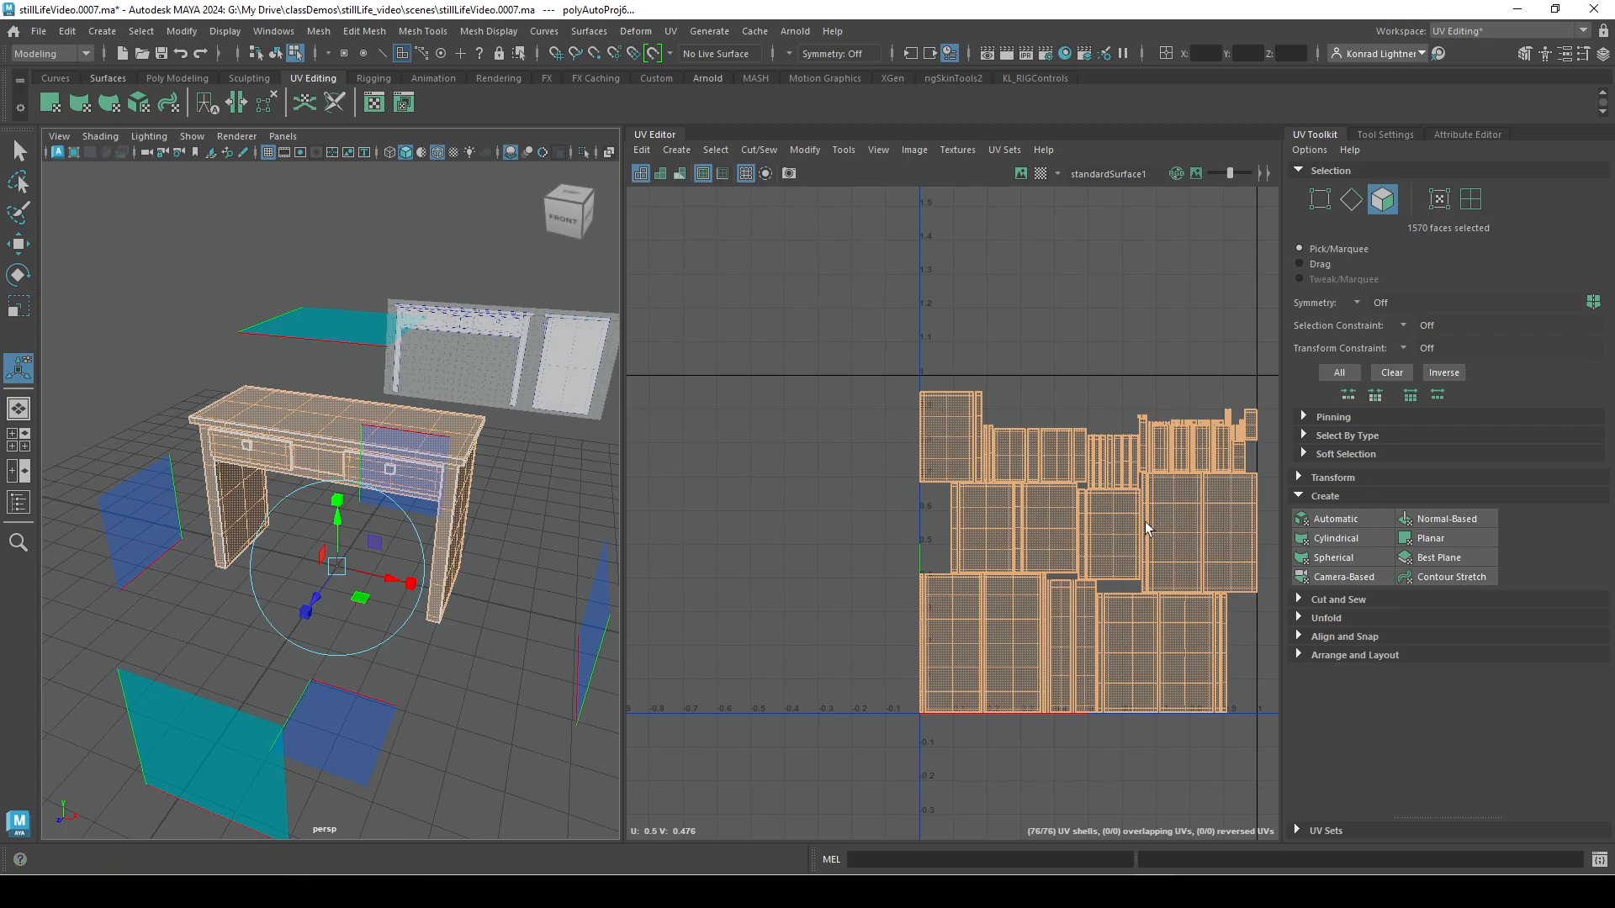
alt+drag(522, 639, 444, 618)
alt+right_drag(444, 618, 558, 642)
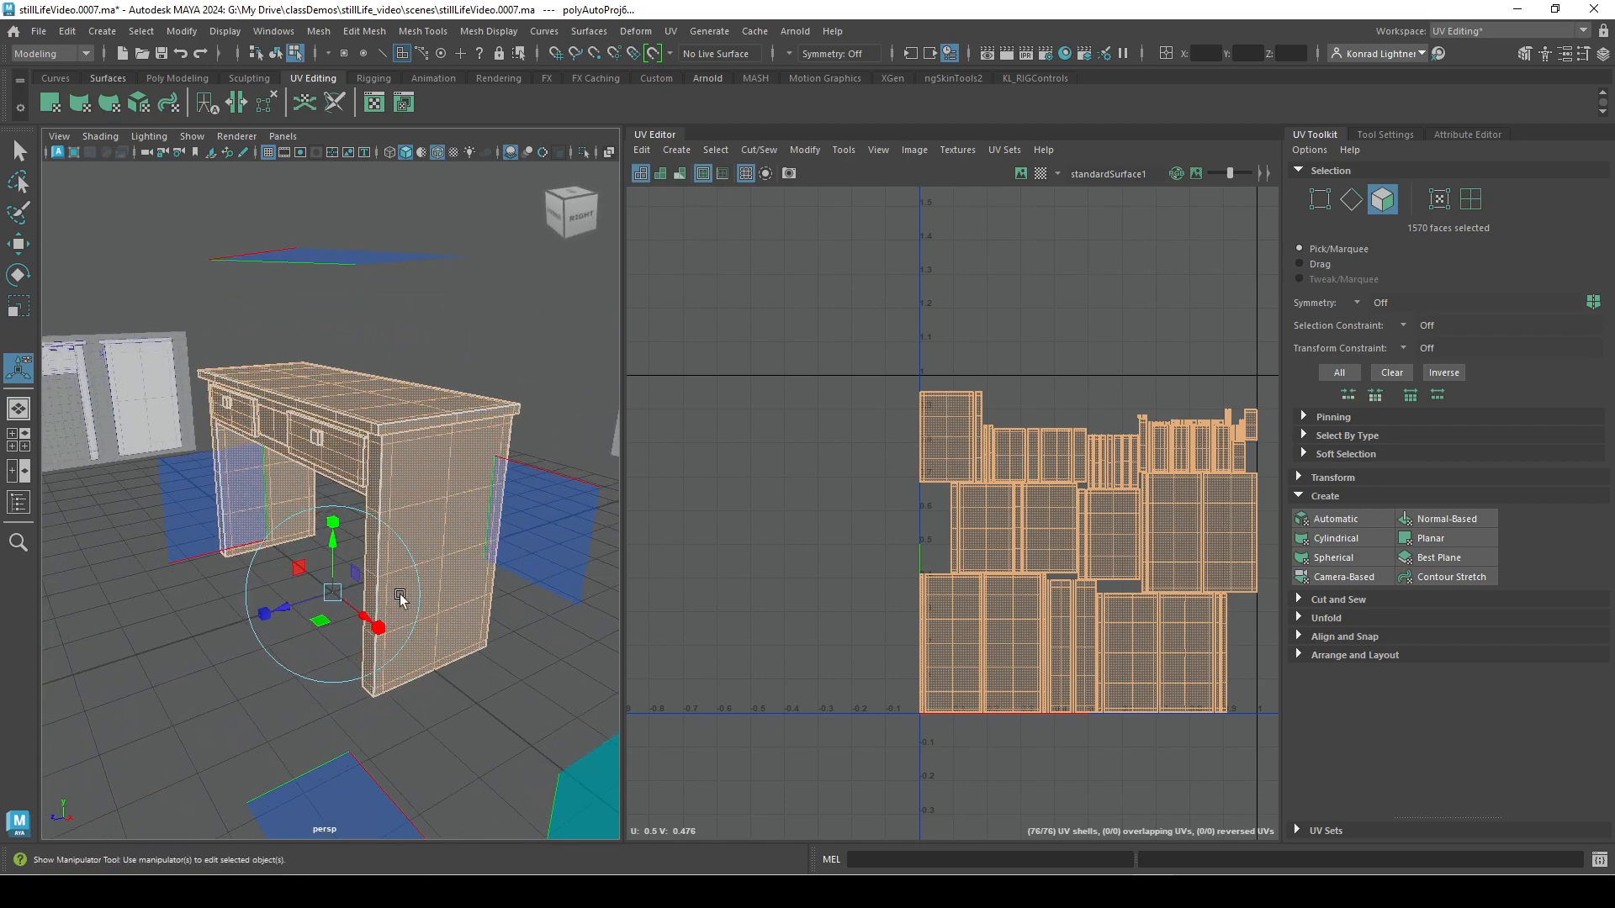
Try rotating the desk's automatic projection about the vertical axis to see how the UV shells change.
key(e)
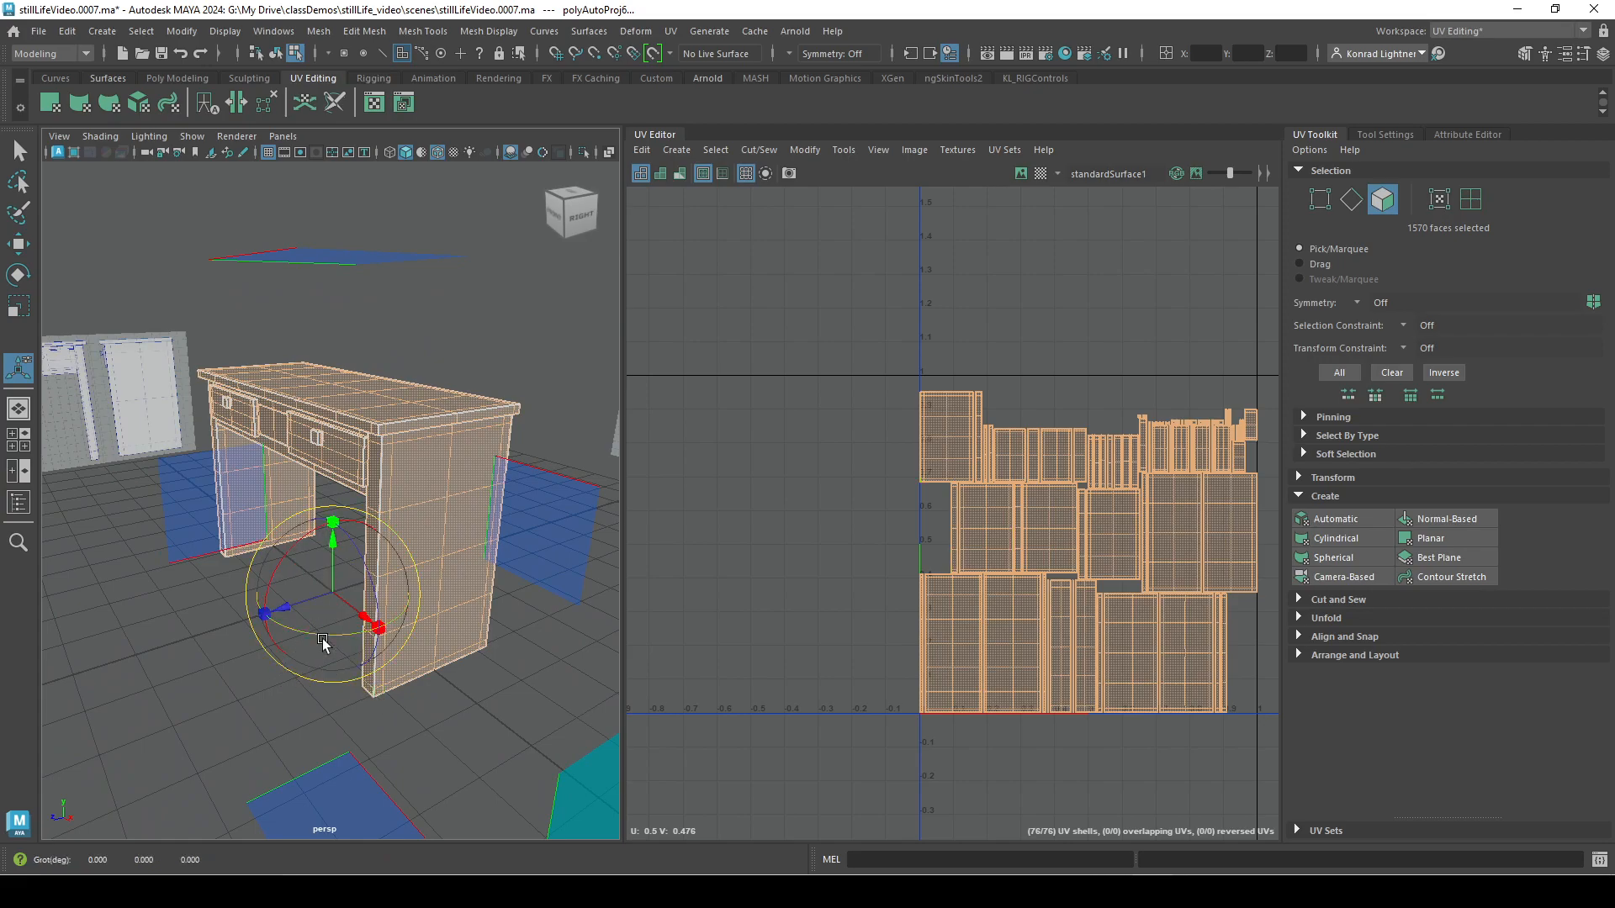
drag(310, 639, 344, 640)
alt+right_drag(296, 677, 370, 674)
alt+middle_drag(370, 674, 326, 566)
alt+right_drag(325, 566, 349, 586)
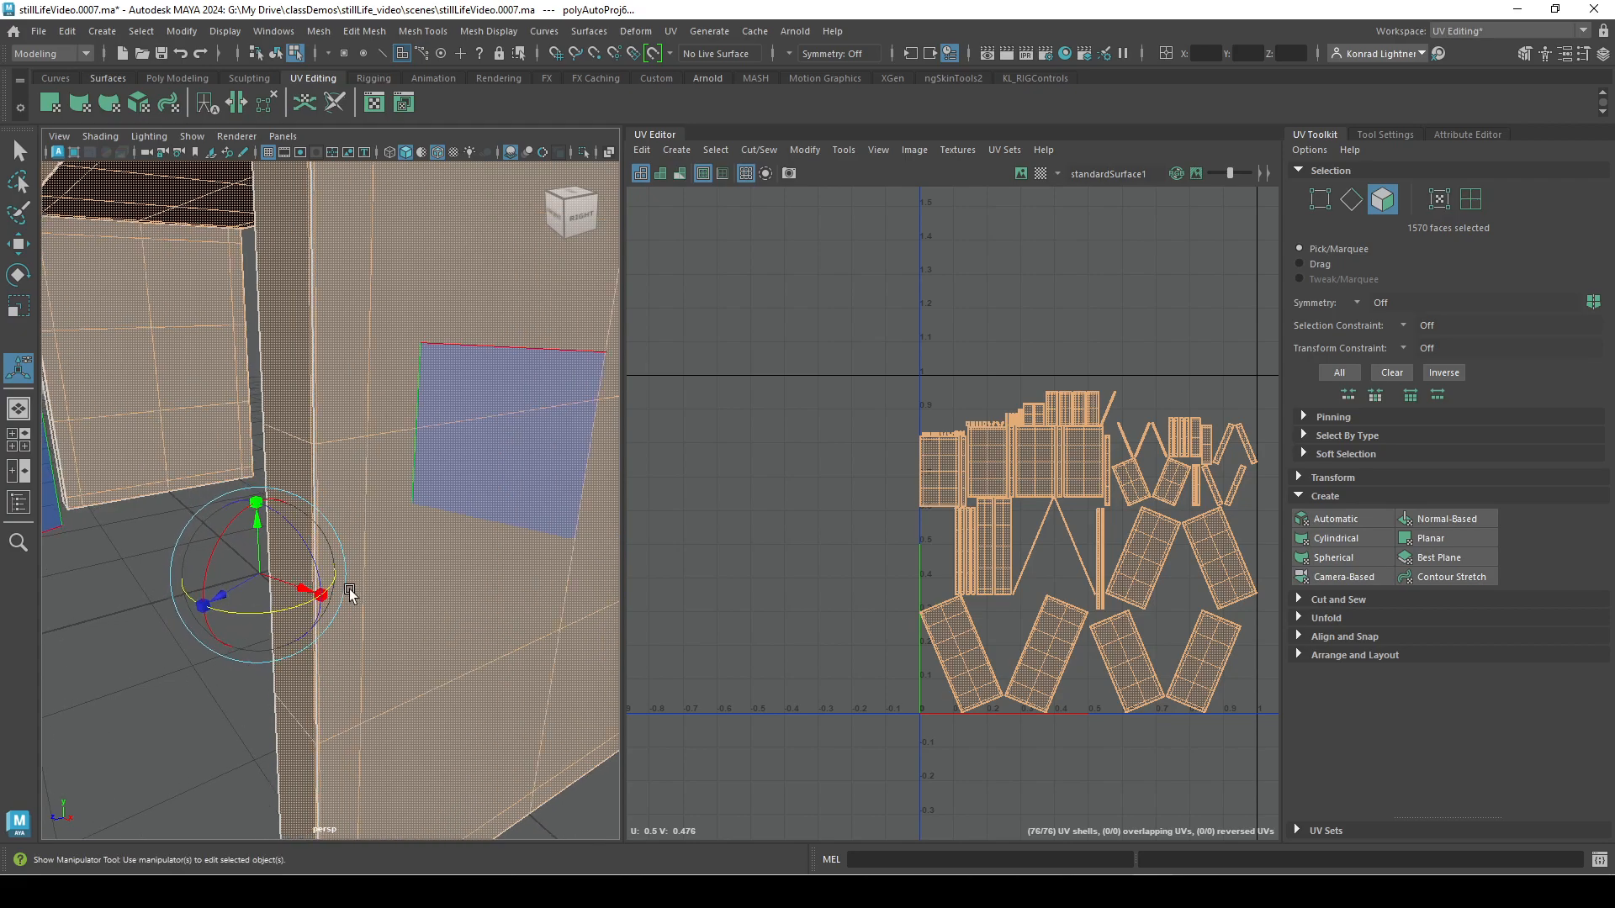
drag(261, 612, 292, 611)
alt+right_drag(323, 677, 296, 721)
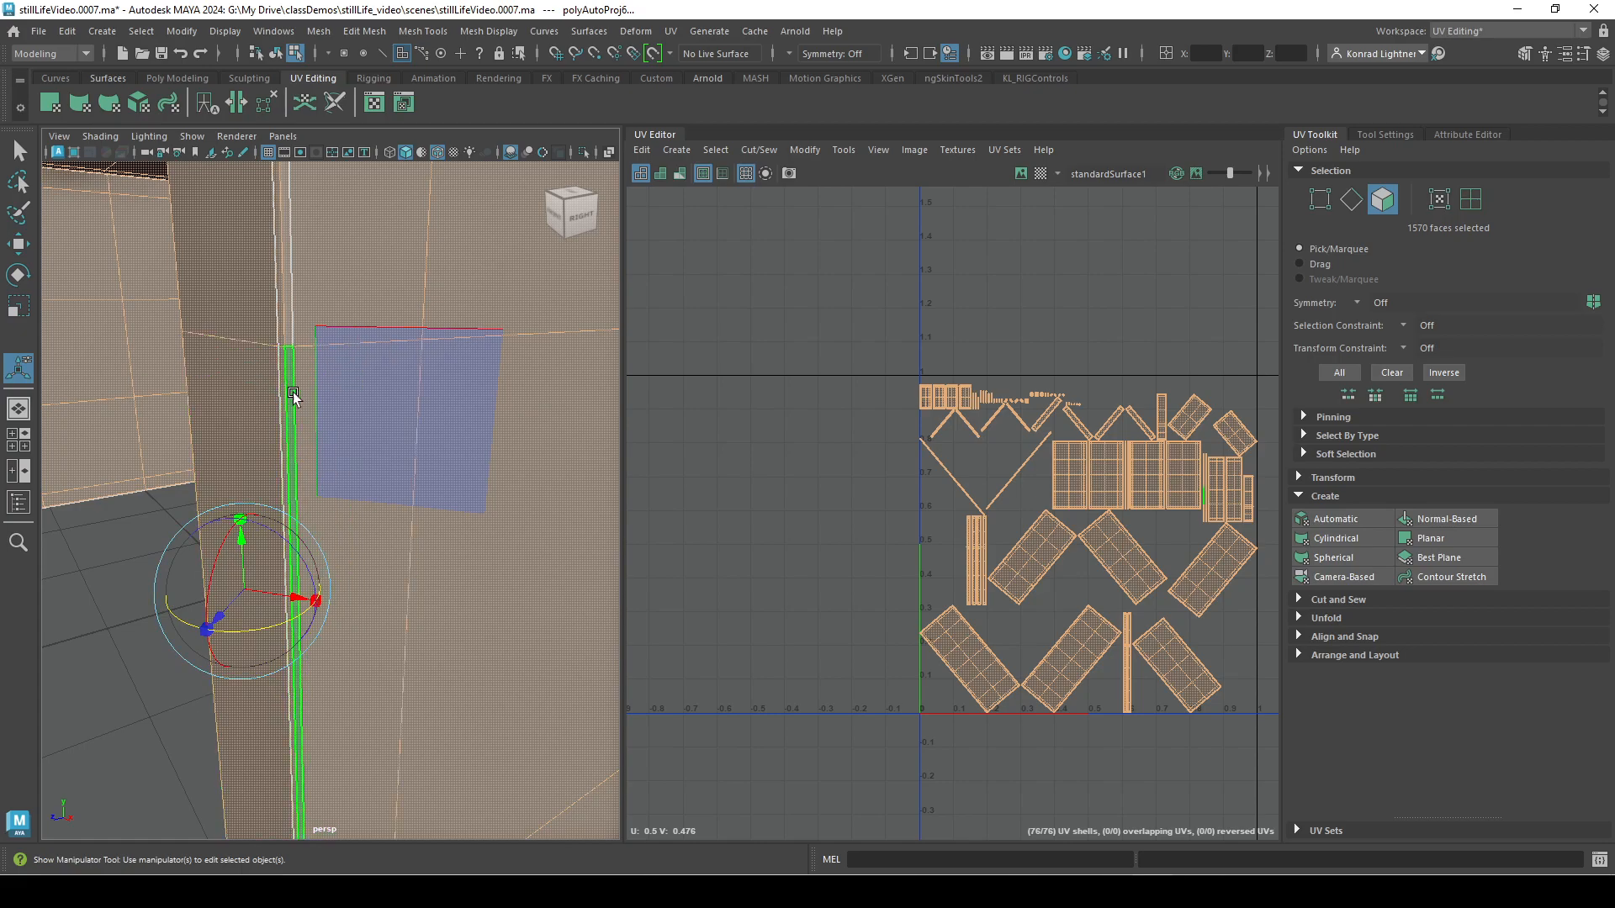
alt+right_drag(415, 541, 118, 674)
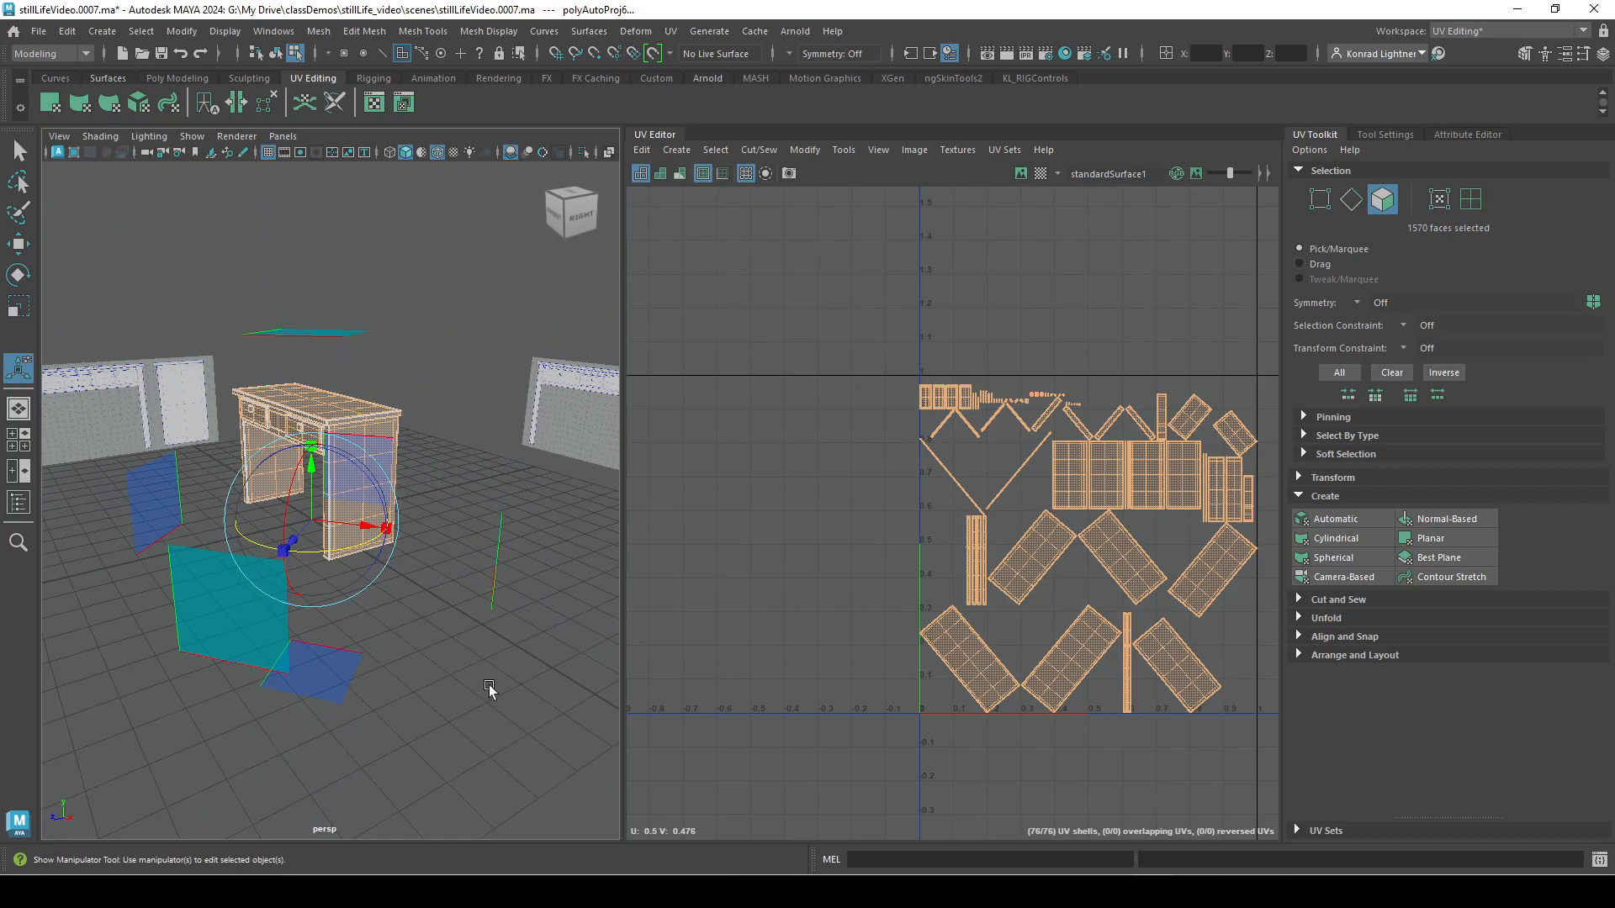
Undo the rotations of the desk's automatic projection.
key(ctrl+z)
key(ctrl+z)
alt+drag(119, 674, 399, 719)
alt+right_drag(399, 719, 311, 678)
alt+drag(311, 678, 371, 766)
alt+right_drag(371, 766, 555, 788)
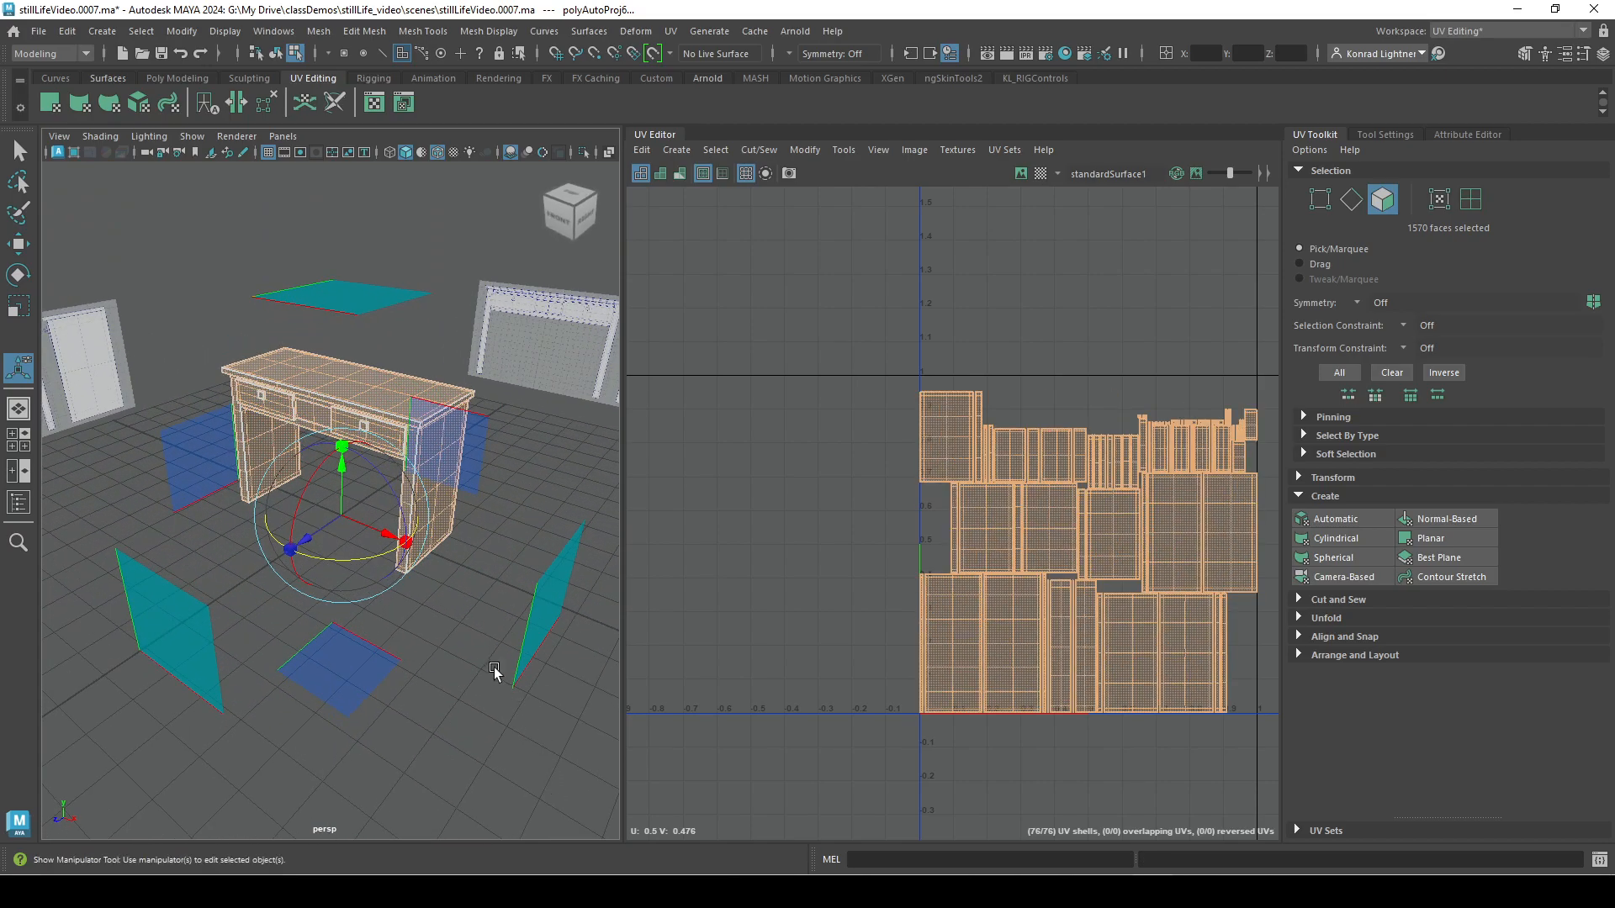
Leave the projection manipulator and select the desktop's UV shell in the UV layout.
key(w)
click(450, 706)
alt+right_drag(451, 705, 389, 688)
alt+middle_drag(367, 657, 413, 656)
alt+right_drag(370, 658, 471, 607)
alt+drag(511, 422, 451, 555)
mouse_move(367, 393)
right_down()
mouse_move(305, 406)
mouse_move(420, 398)
mouse_move(372, 397)
right_up()
right_drag(994, 536, 940, 597)
click(990, 604)
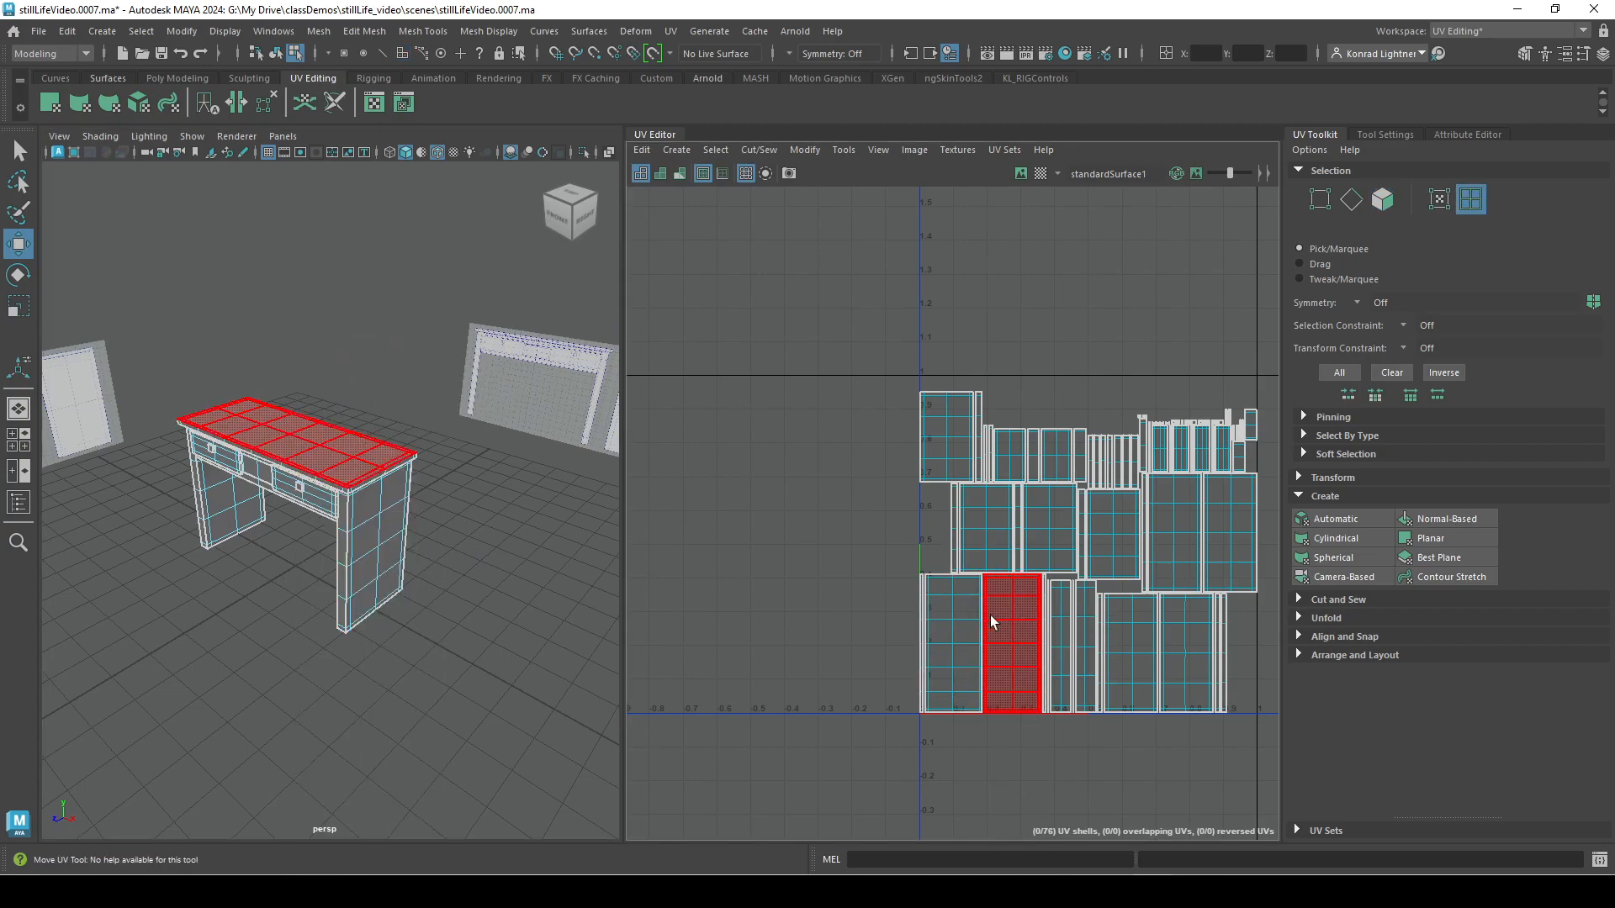
click(1006, 648)
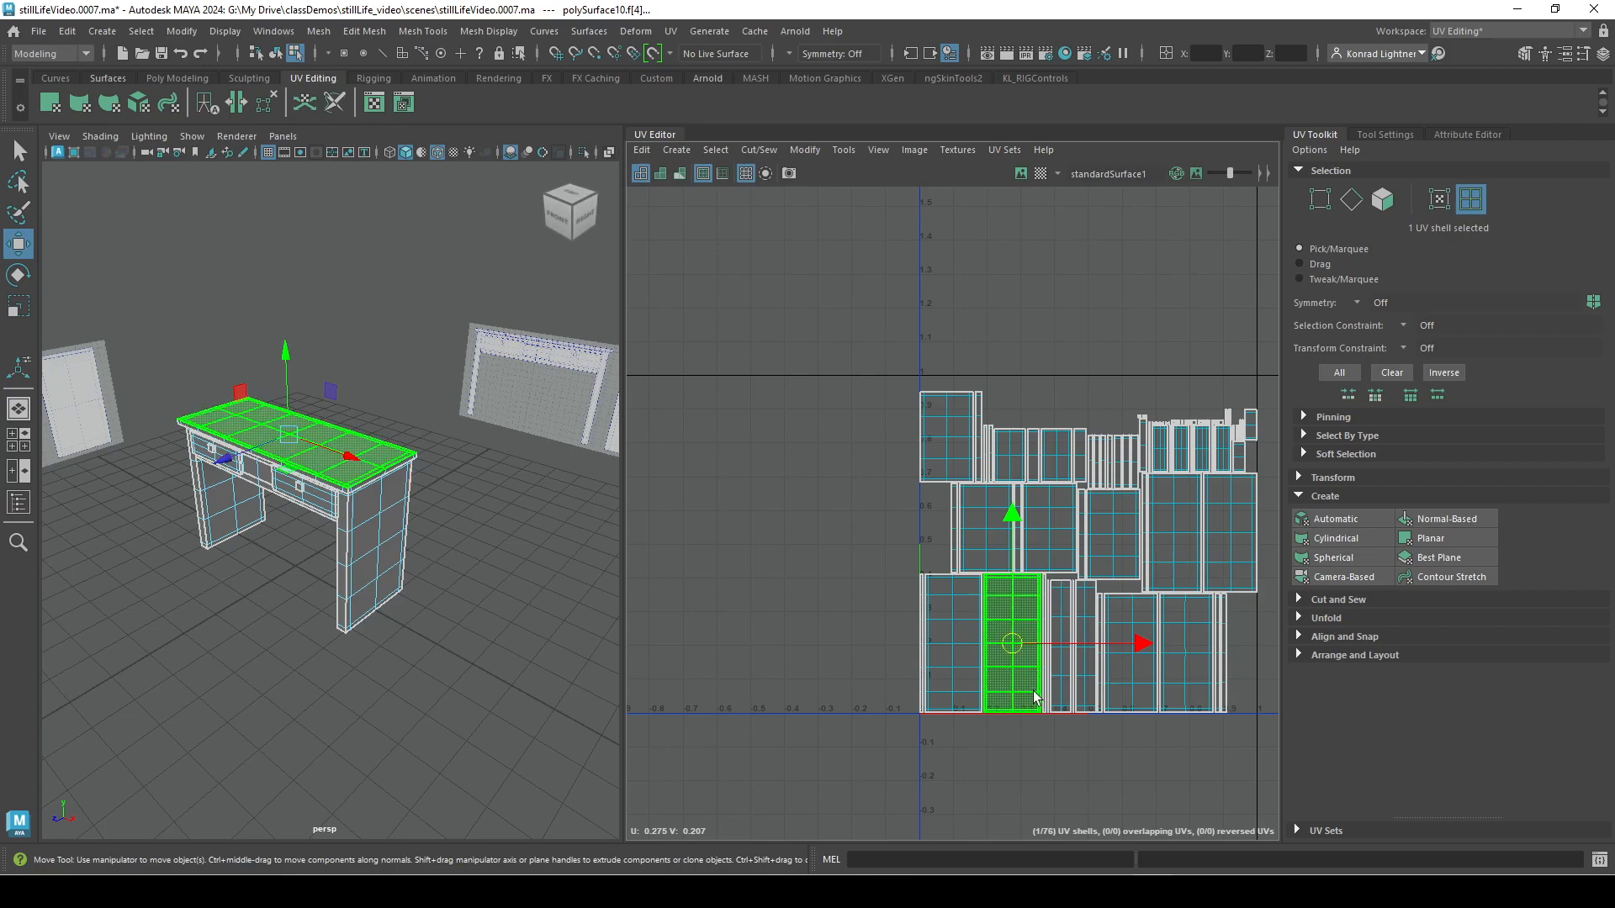
Check which UV shells belong to the desktop's side edge, front edge, top surface and the leg below.
alt+right_drag(289, 548, 566, 588)
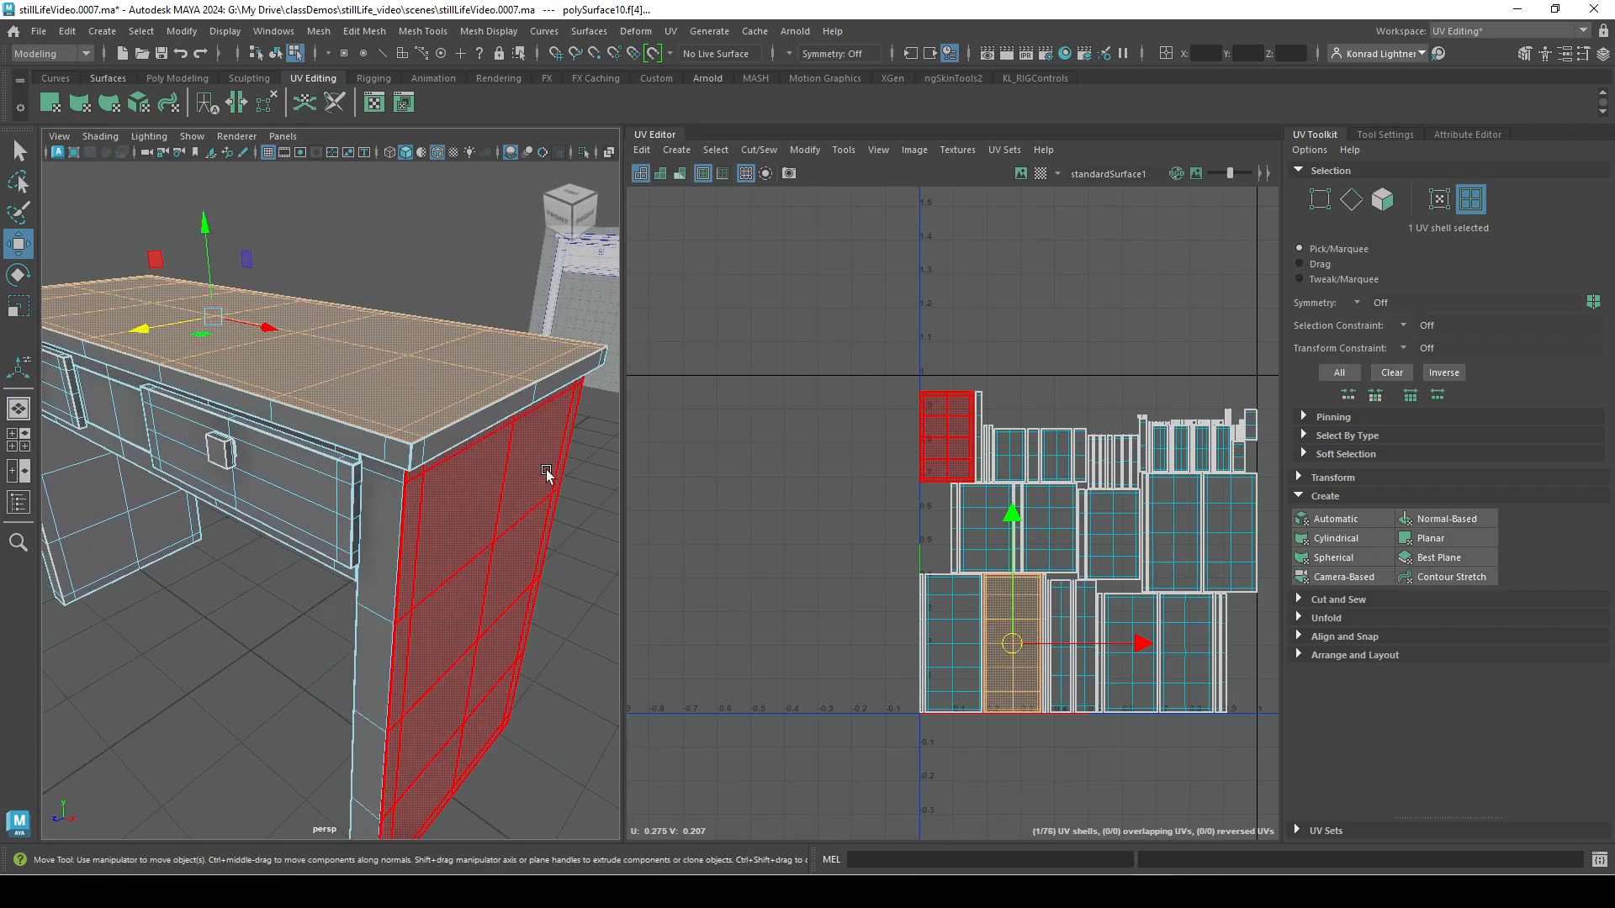
click(448, 451)
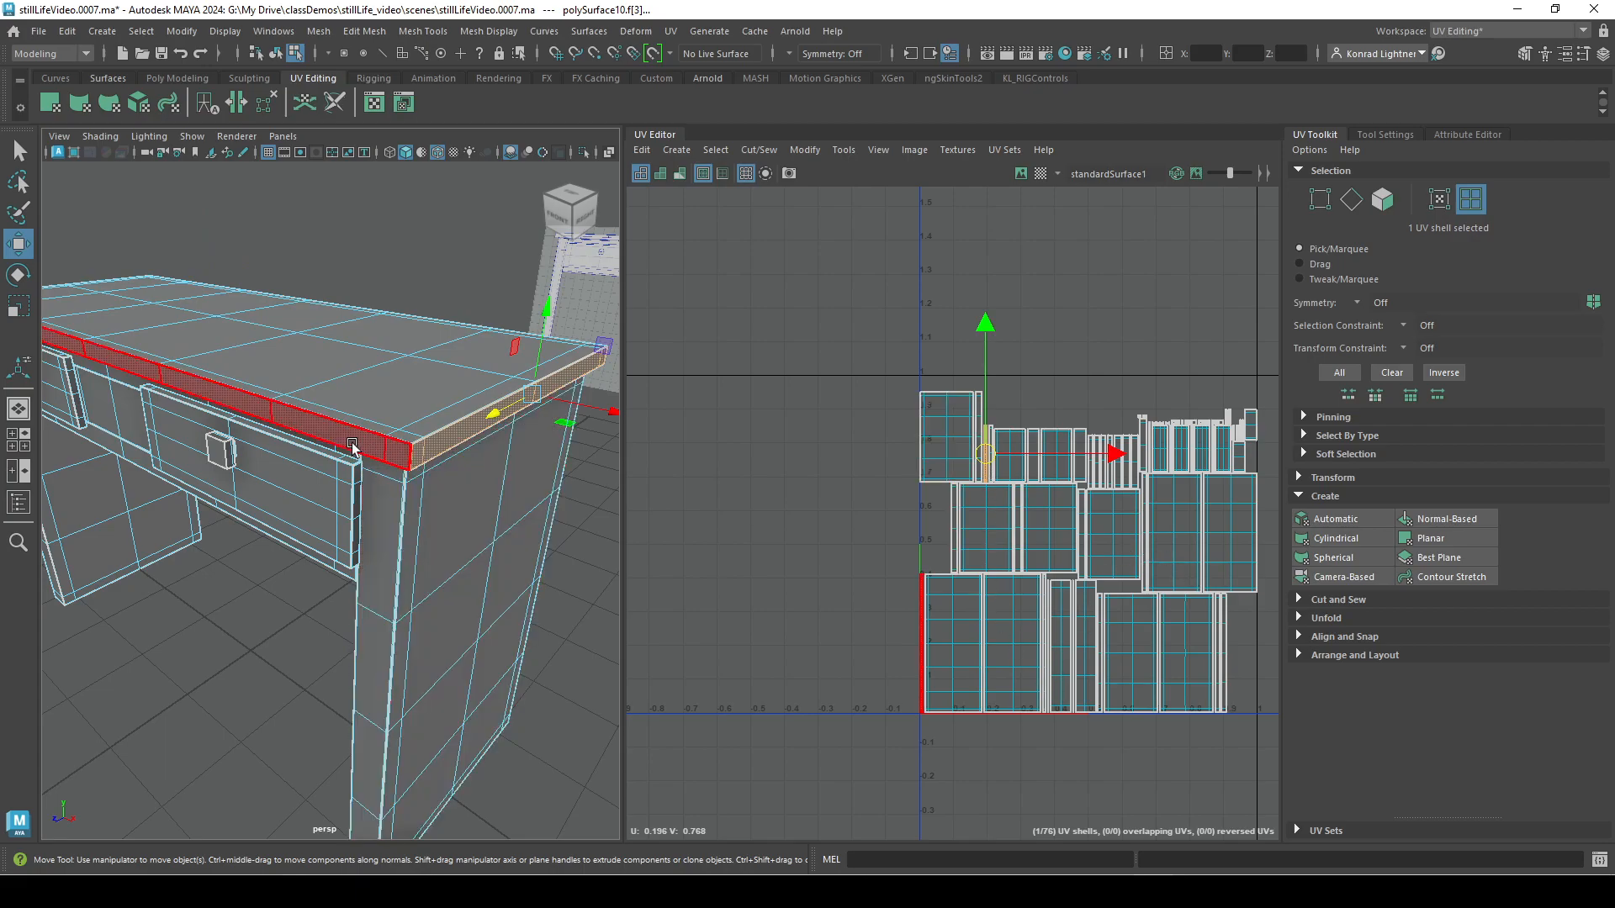
click(922, 669)
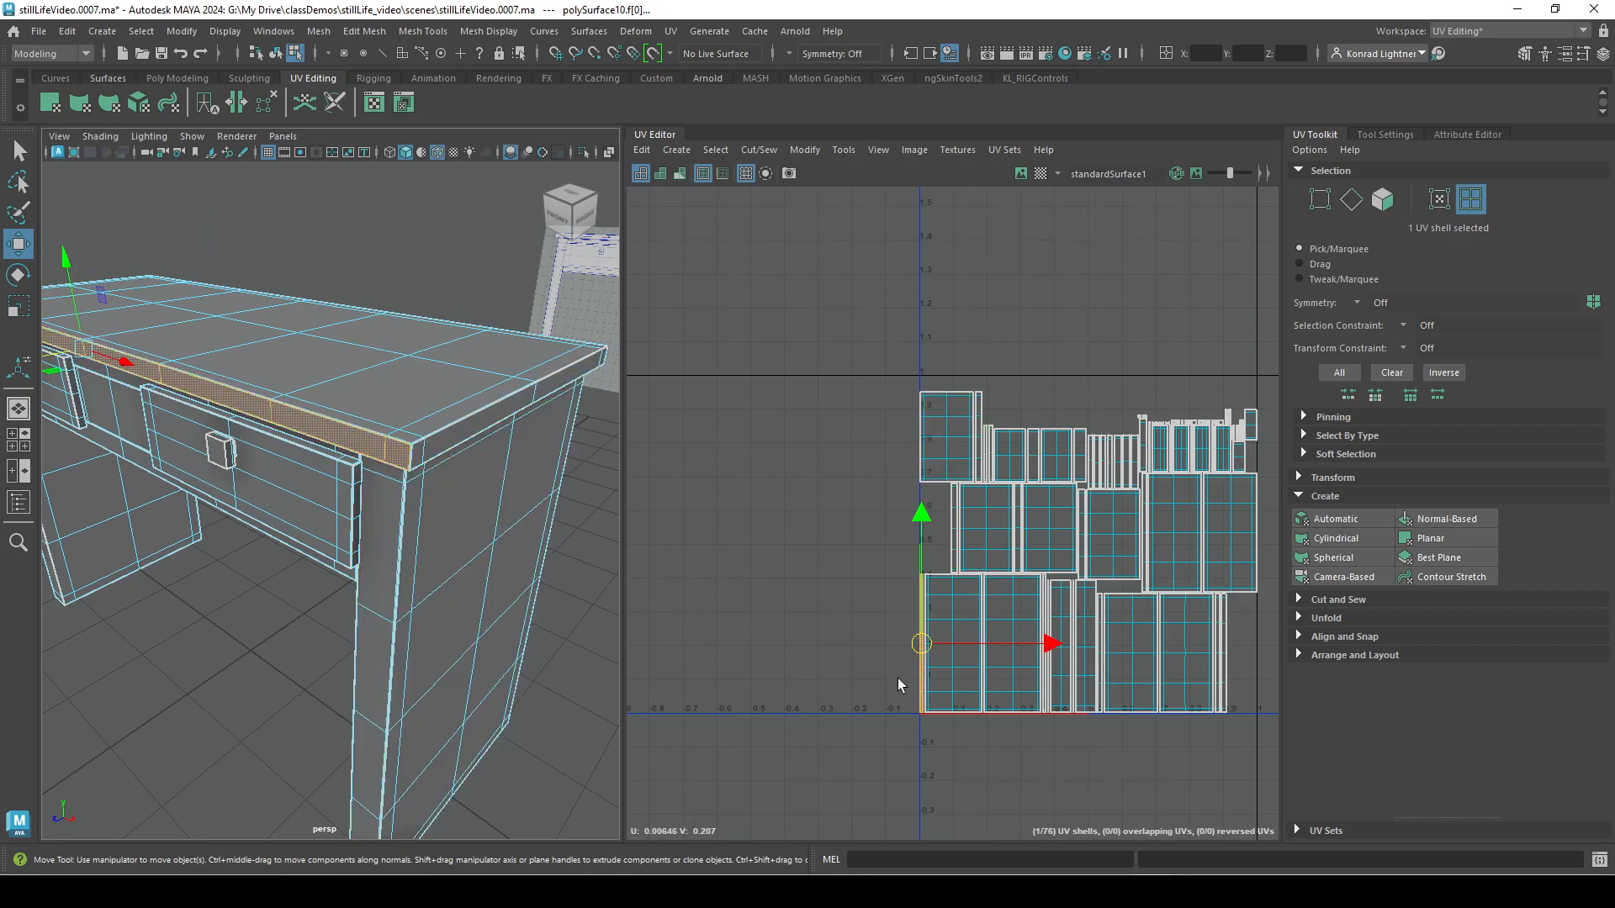
click(450, 387)
click(463, 516)
click(382, 538)
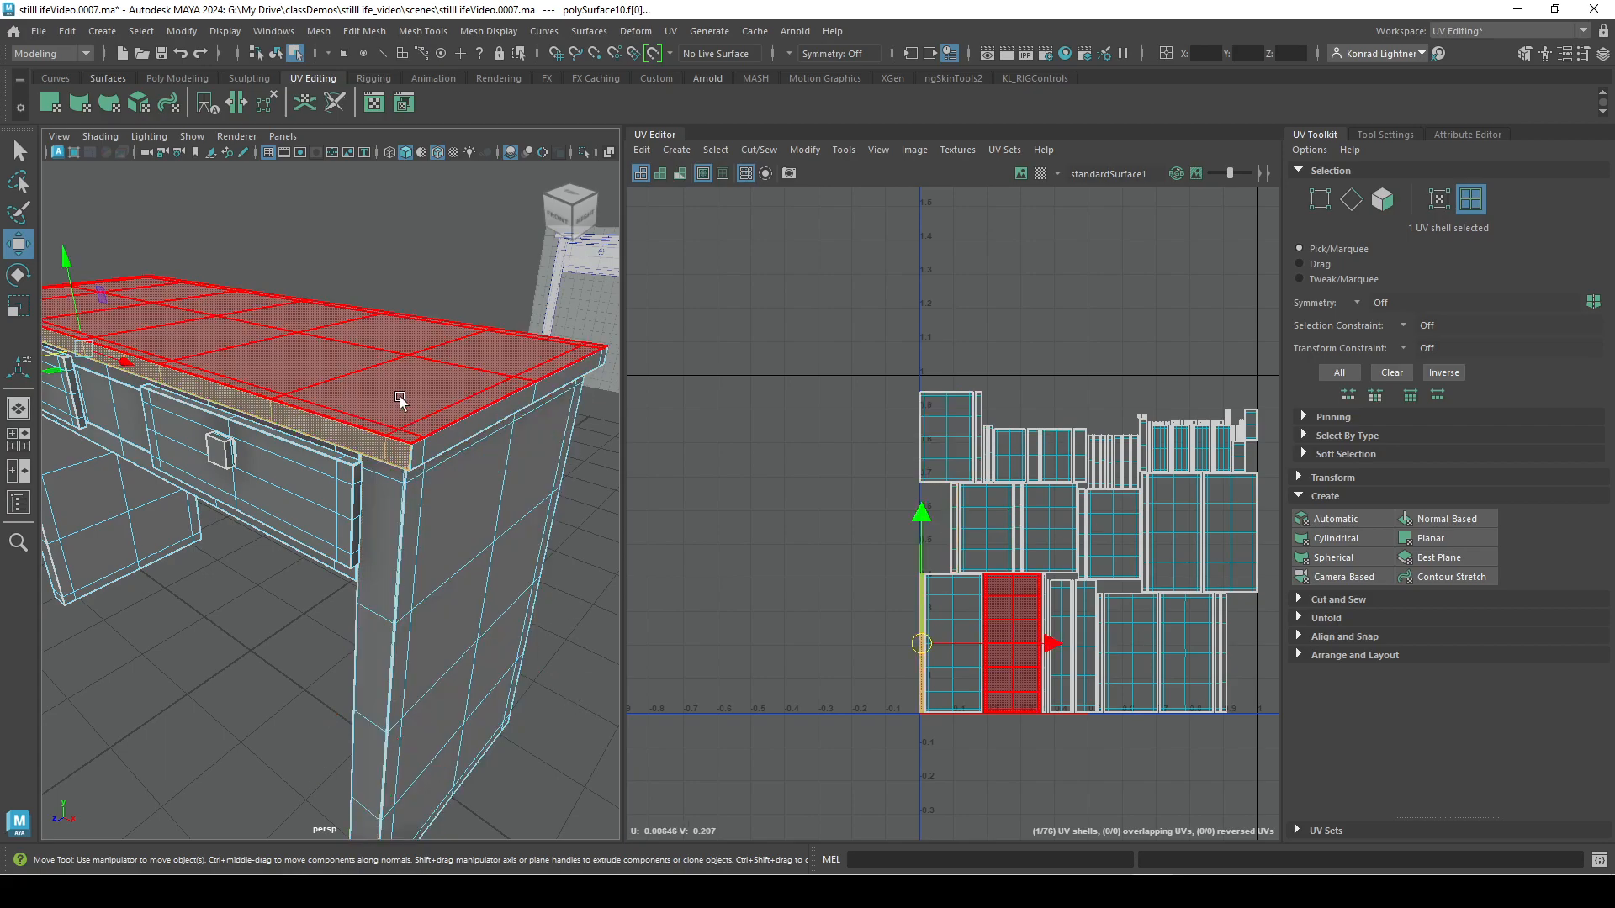
click(438, 428)
alt+right_drag(536, 593, 206, 572)
right_drag(310, 446, 396, 360)
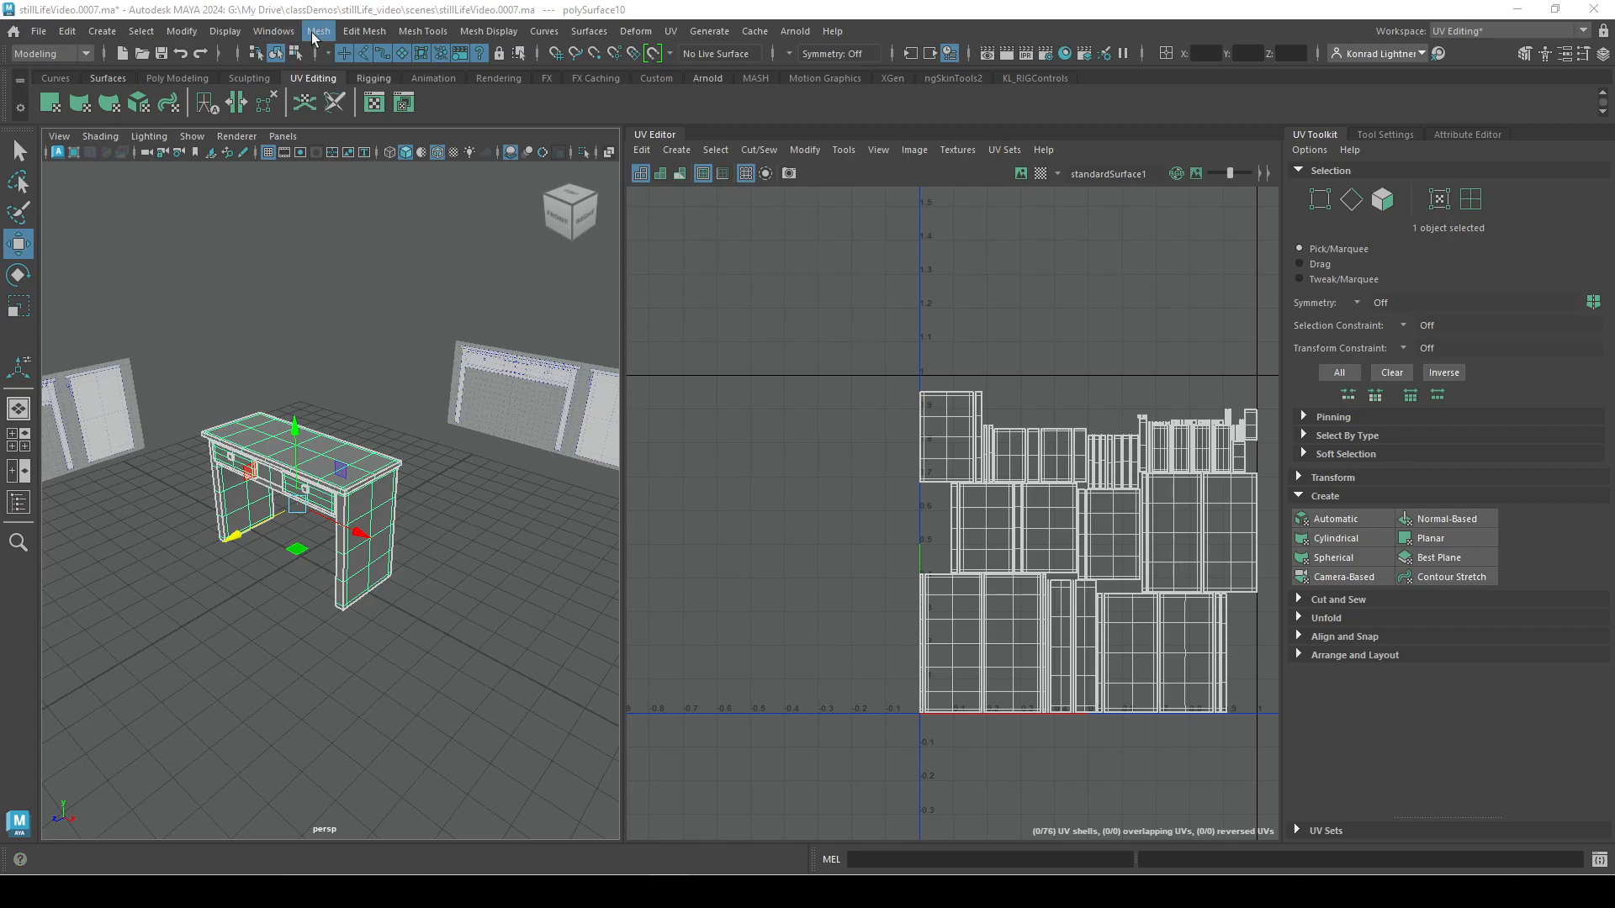
Create a polygon sphere, move it out in front of the desk and frame it in the view.
click(109, 32)
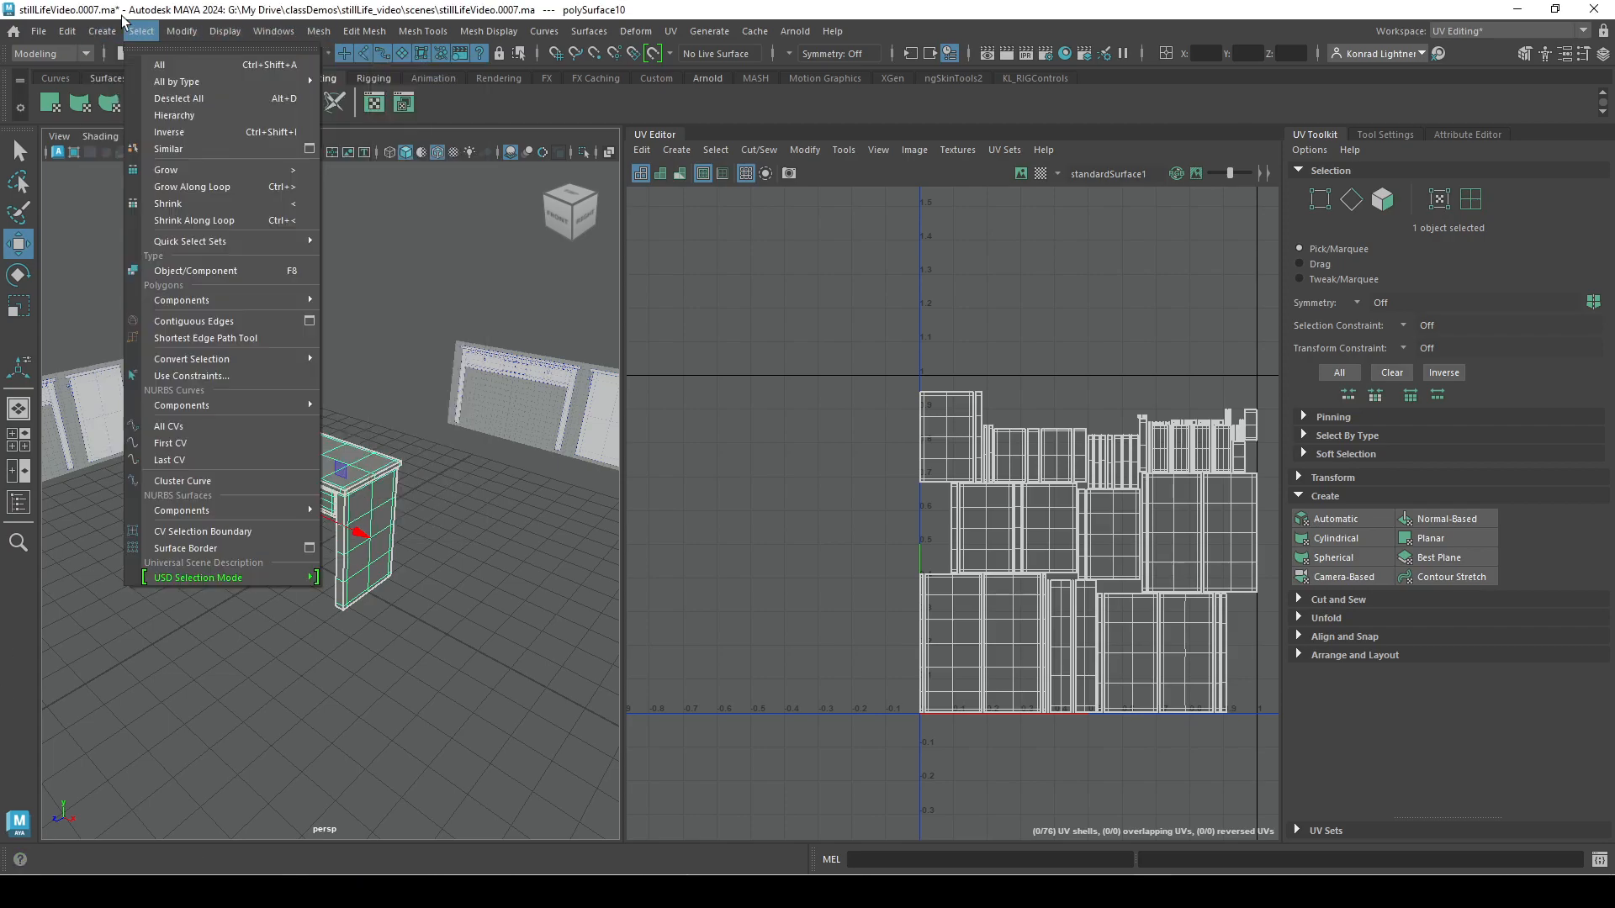
mouse_move(194, 94)
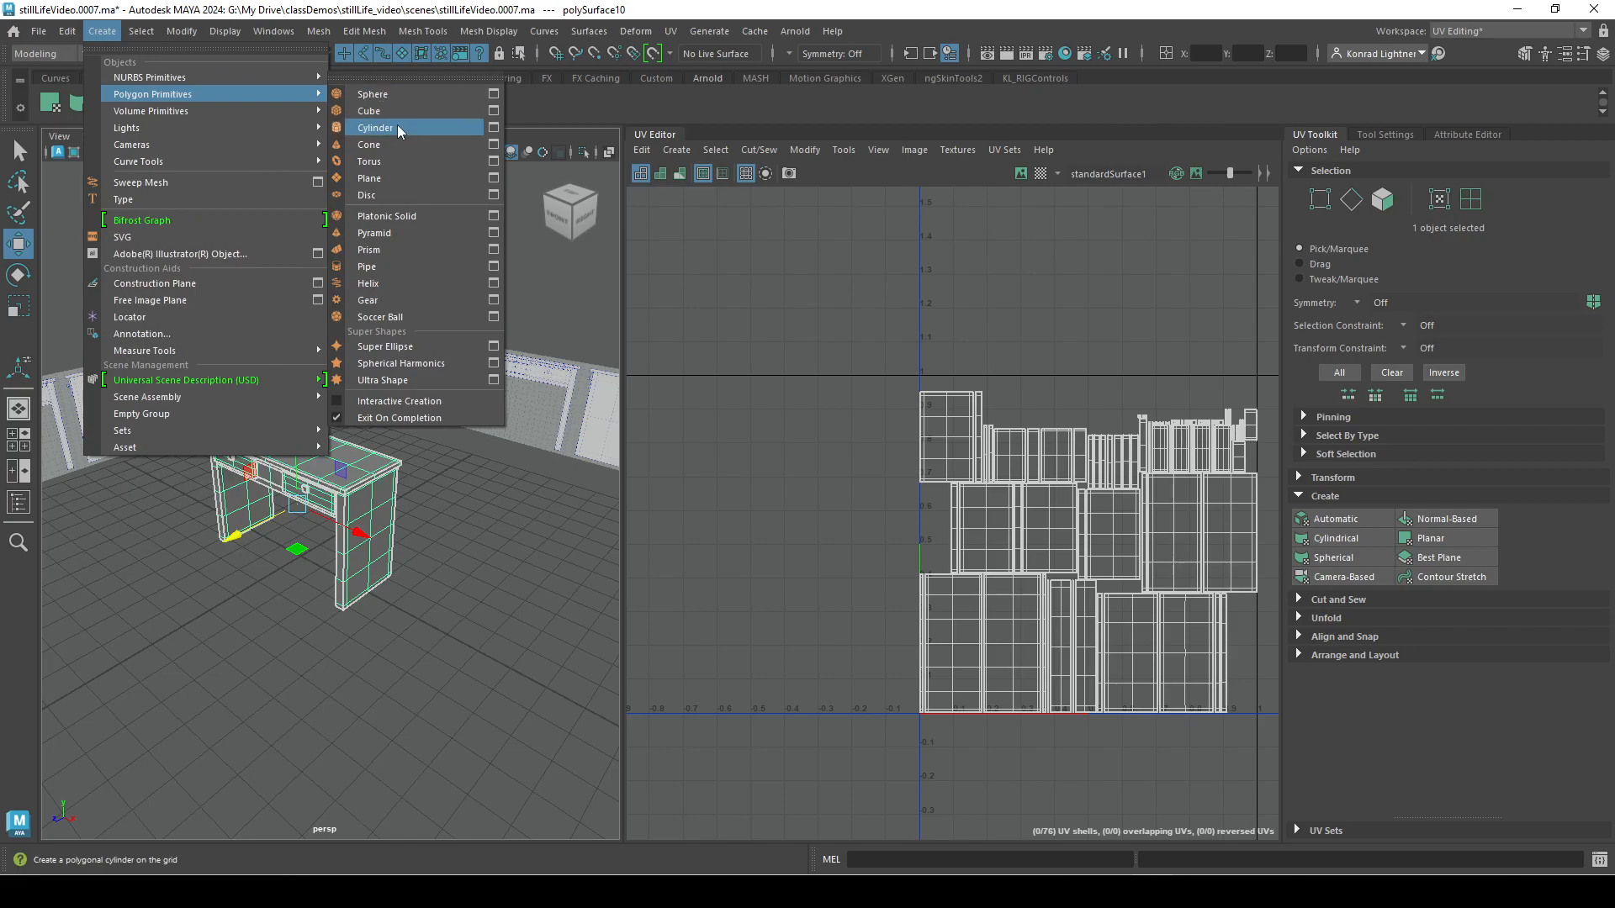
click(395, 94)
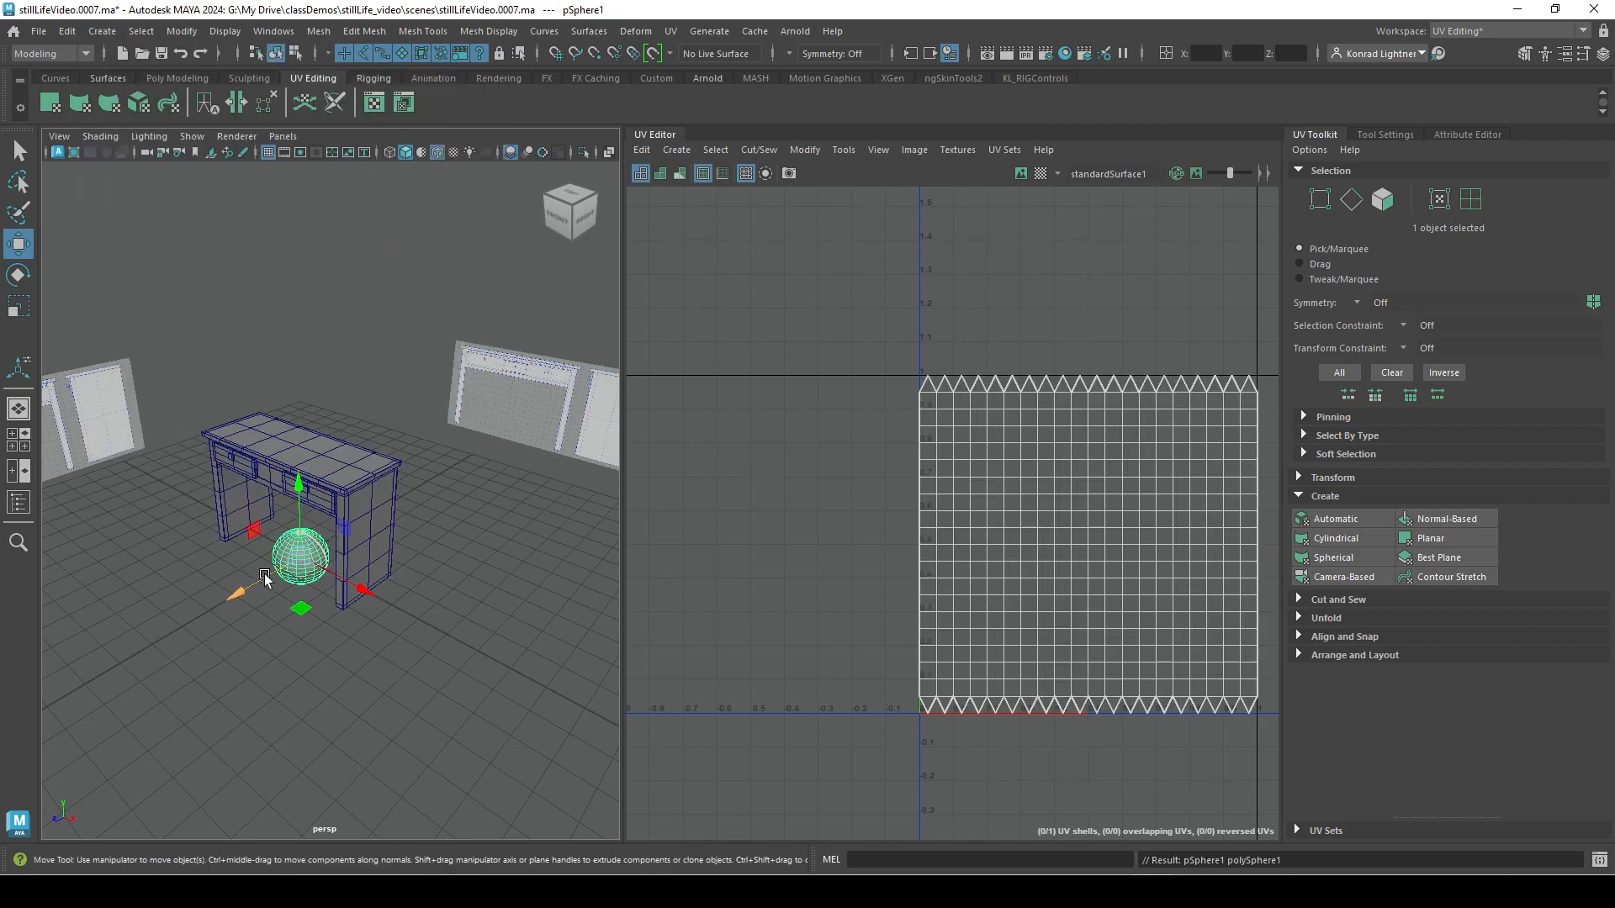
drag(265, 574, 114, 691)
alt+middle_drag(286, 685, 370, 611)
key(f)
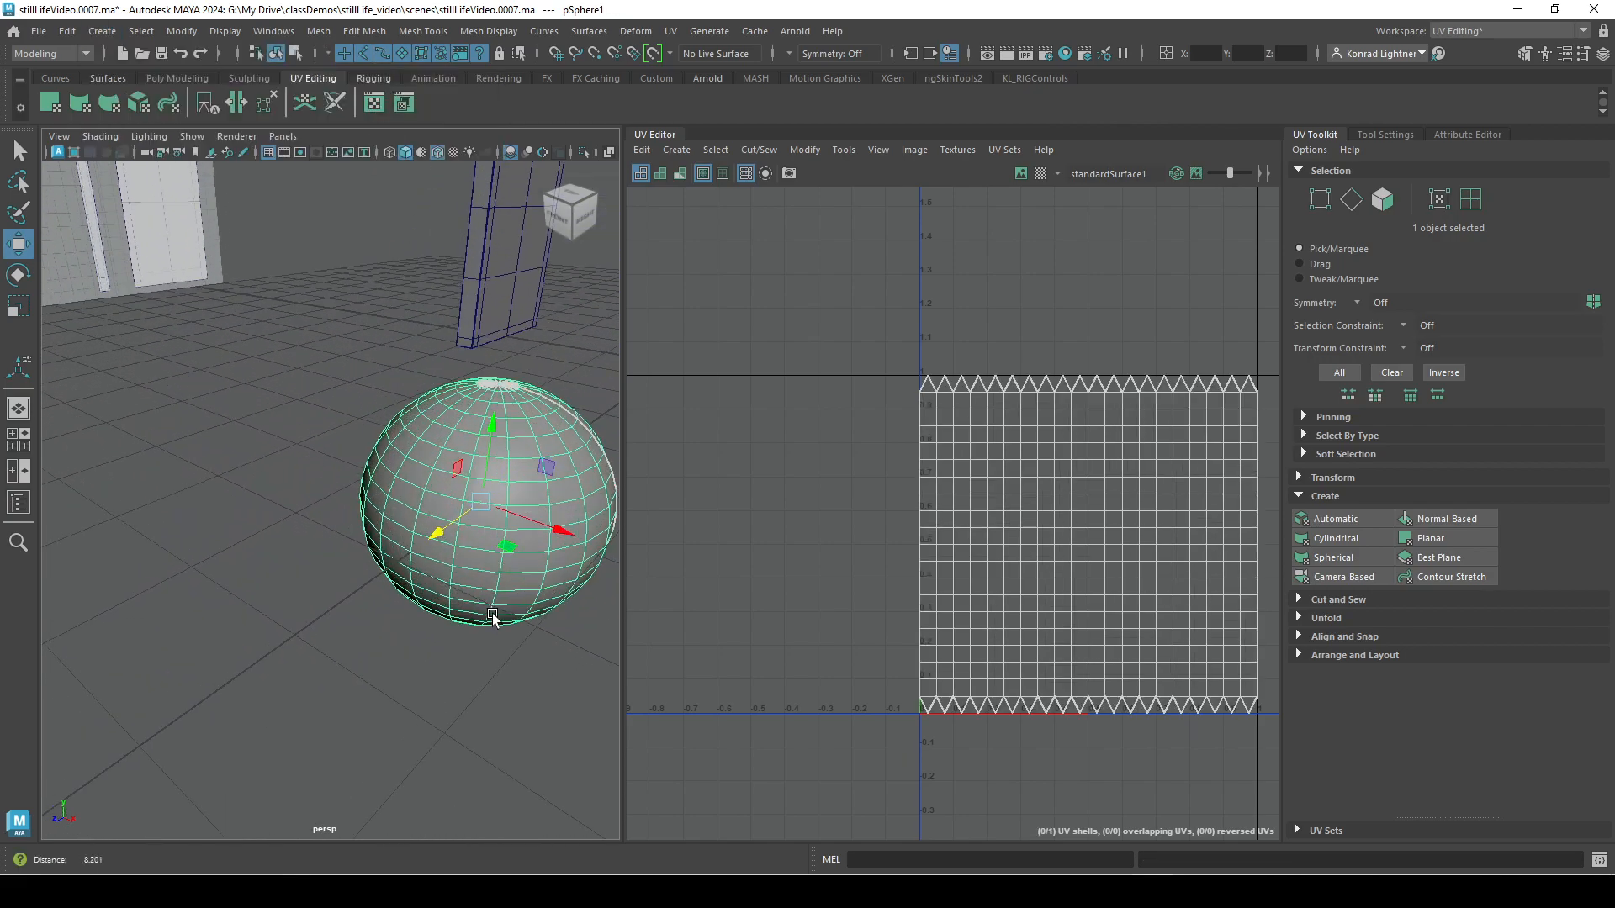
Apply an Automatic UV projection to the sphere and reselect the sphere to show its shells.
click(1345, 519)
click(462, 772)
right_drag(353, 441, 446, 351)
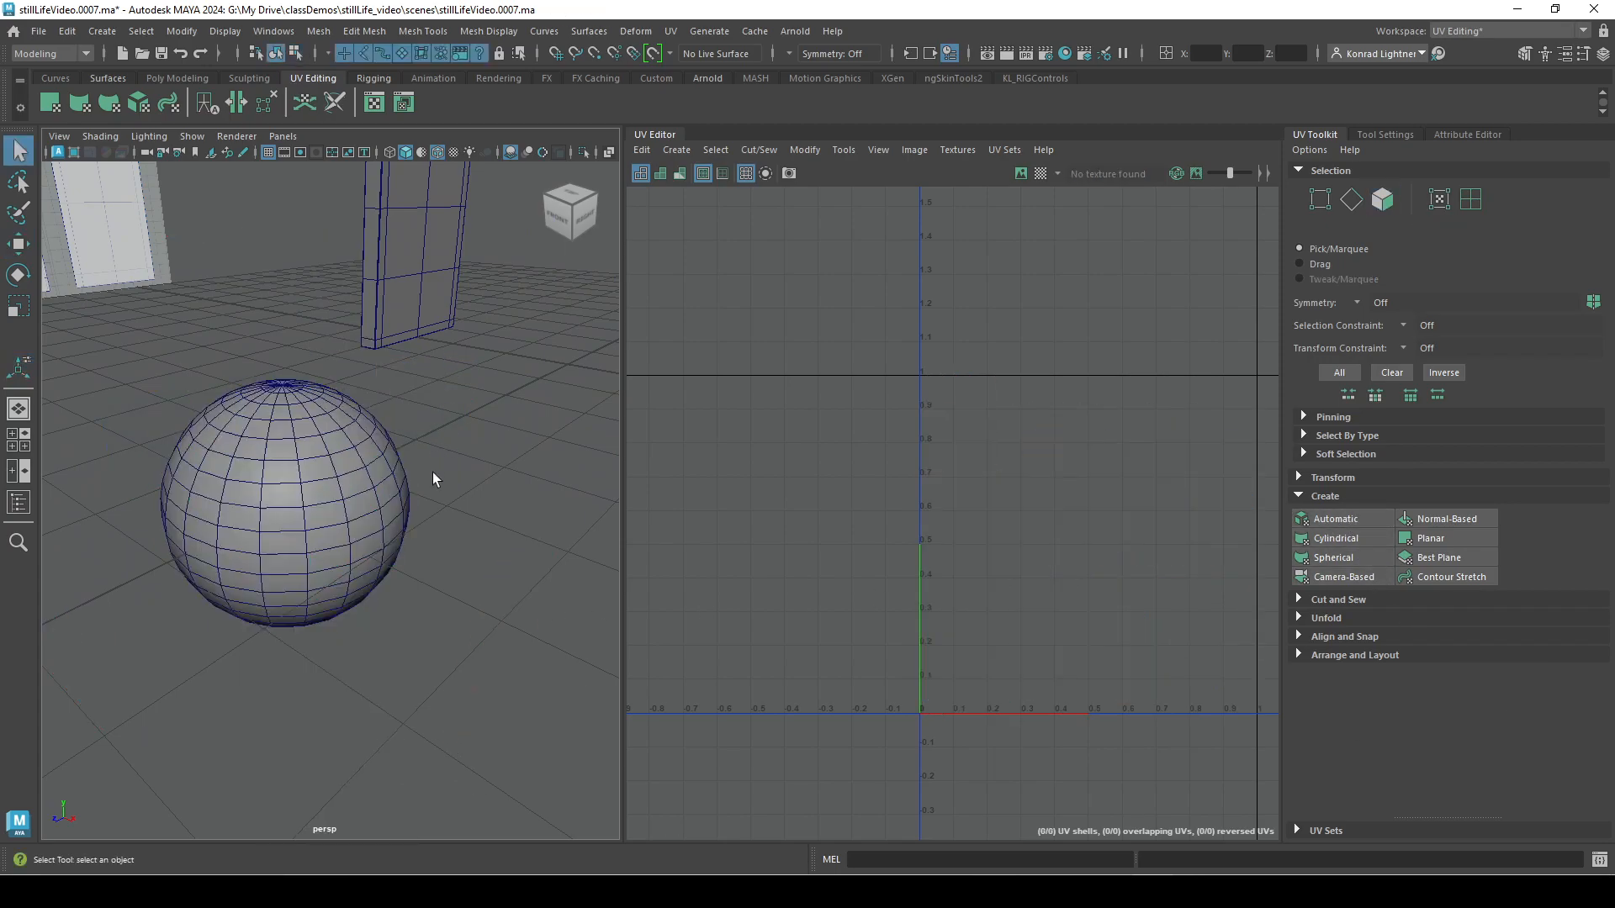
click(356, 559)
alt+right_drag(286, 557, 325, 558)
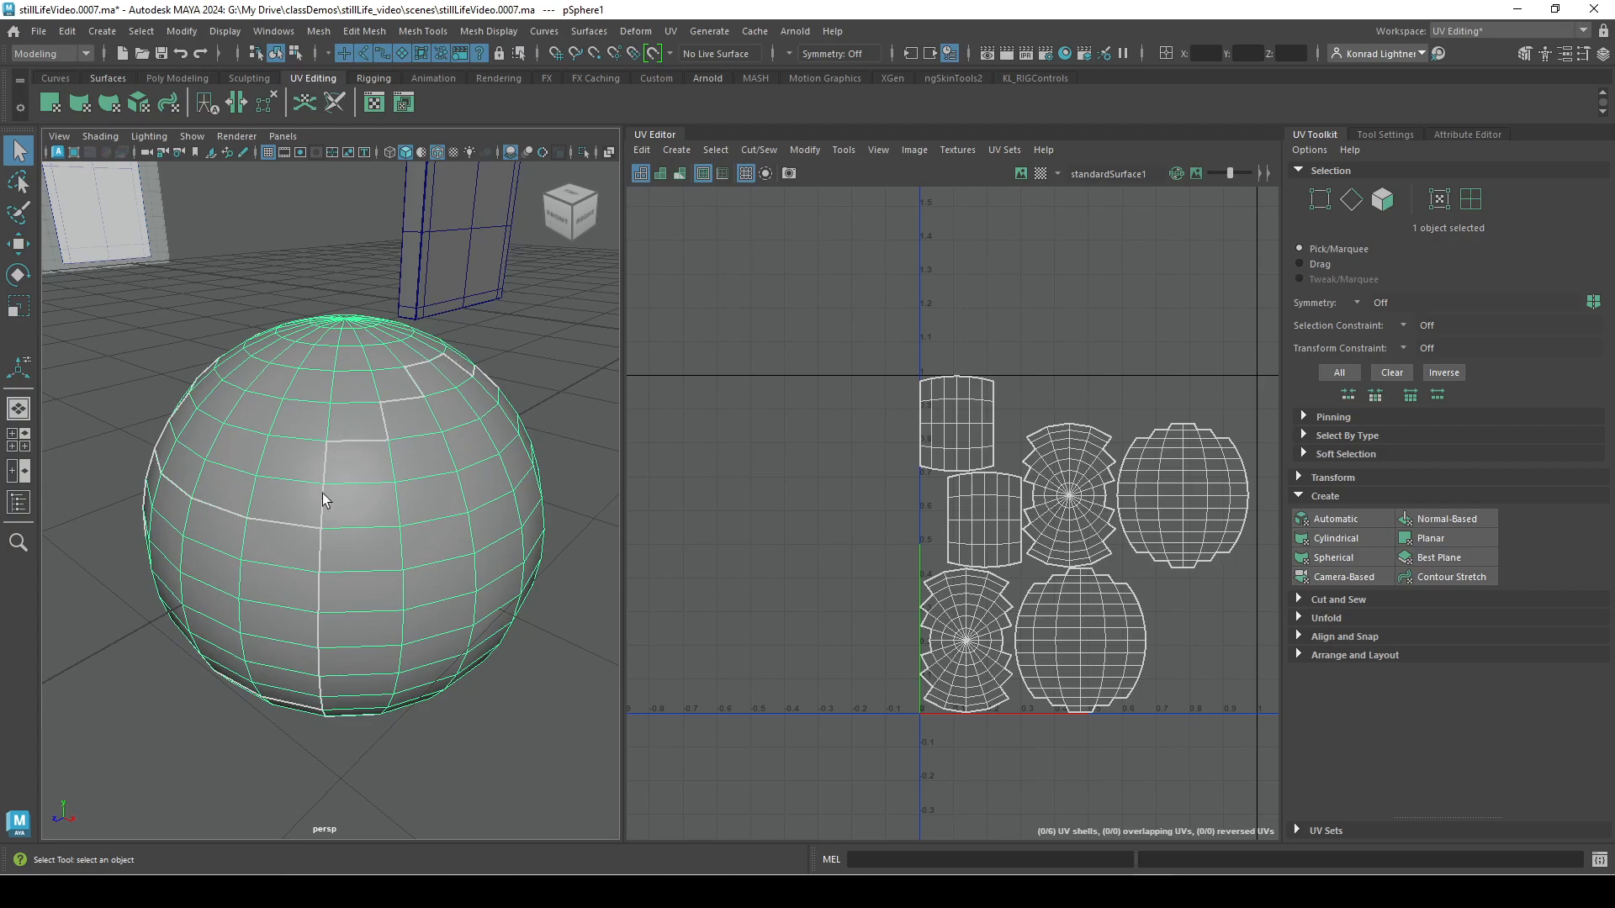
Examine the UV seams on the sphere's surface from several sides and compare them with its shells.
alt+right_drag(543, 637, 424, 590)
alt+drag(415, 591, 332, 446)
alt+middle_drag(318, 391, 360, 471)
alt+right_drag(361, 470, 416, 513)
alt+drag(415, 512, 390, 570)
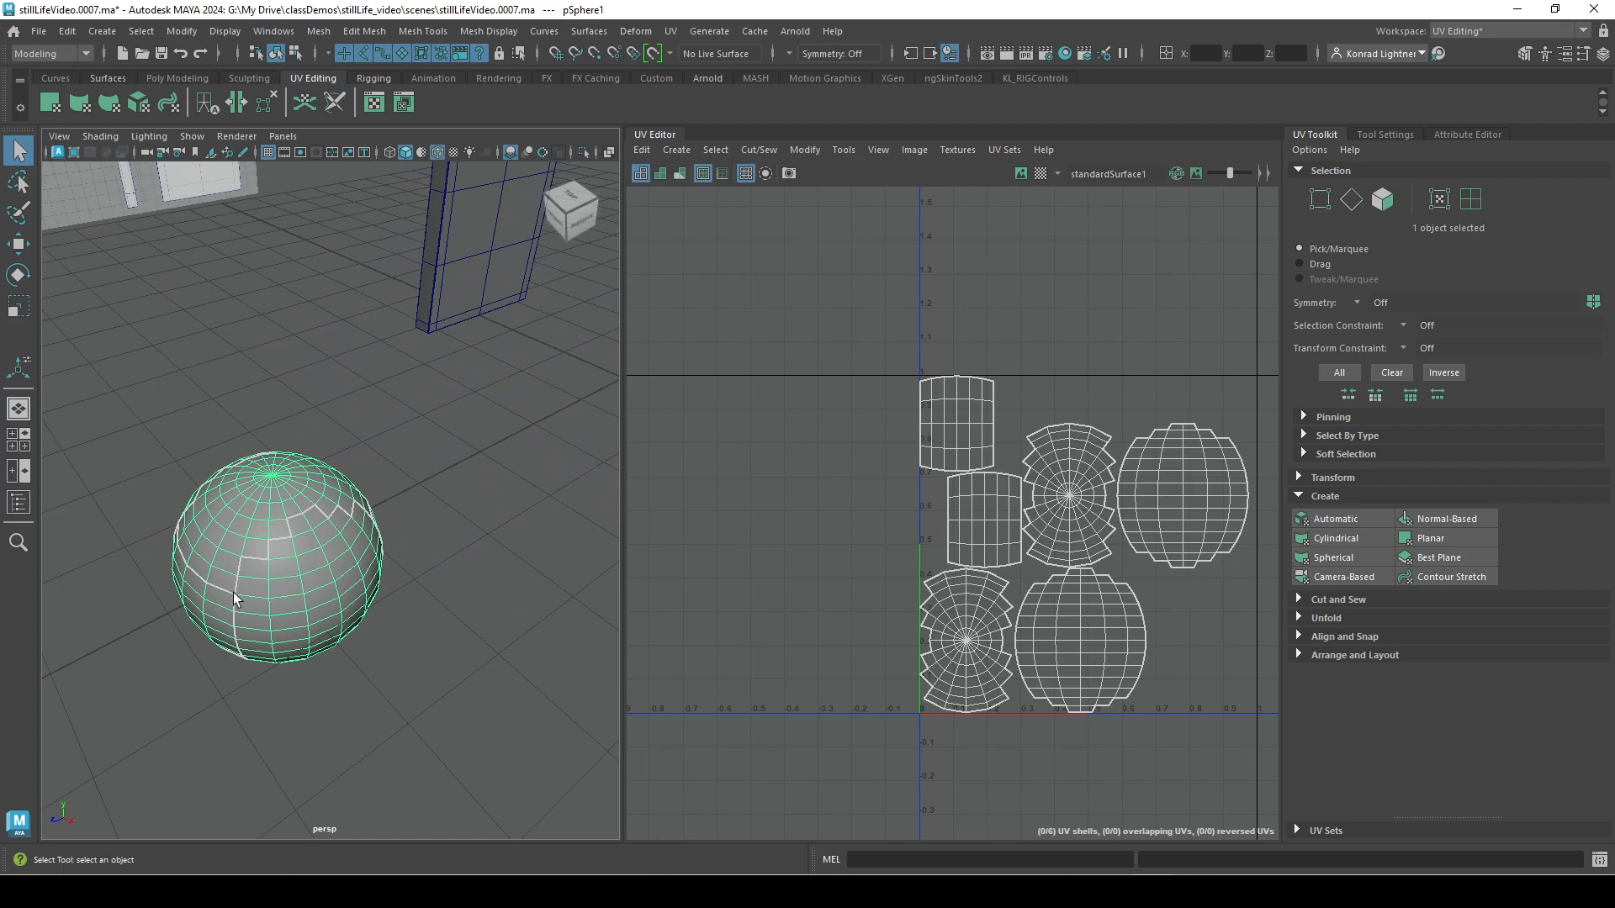
scroll(237, 599, up, 2)
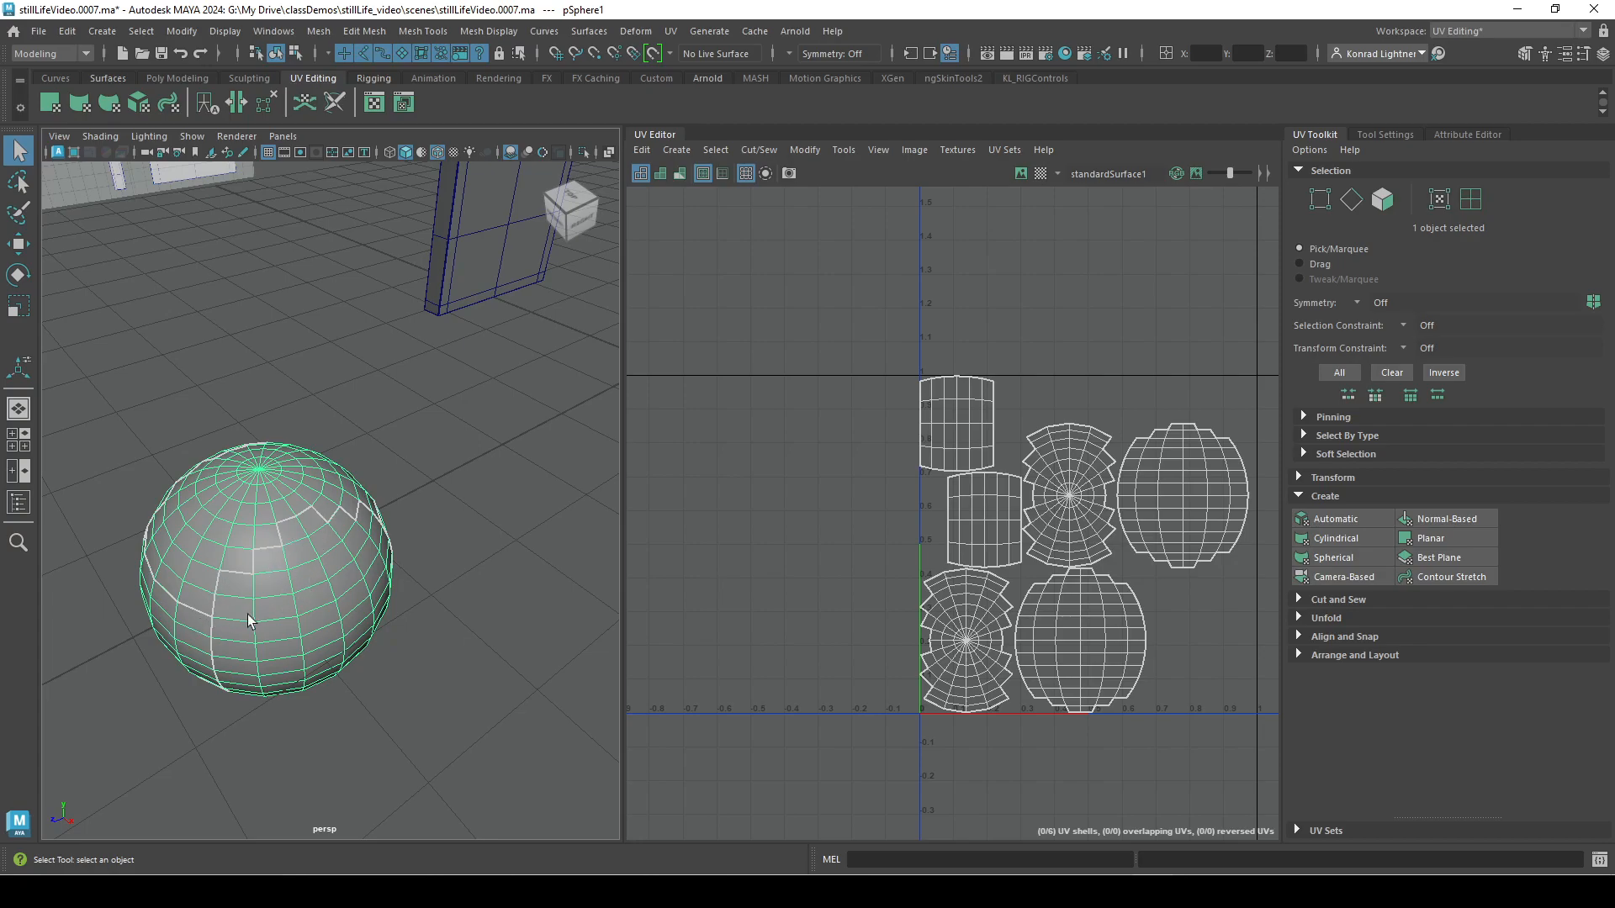
alt+drag(297, 686, 315, 611)
right_drag(319, 553, 323, 362)
Select a horizontal edge loop on the sphere's upper half to inspect it, and clear the selection.
double_click(320, 473)
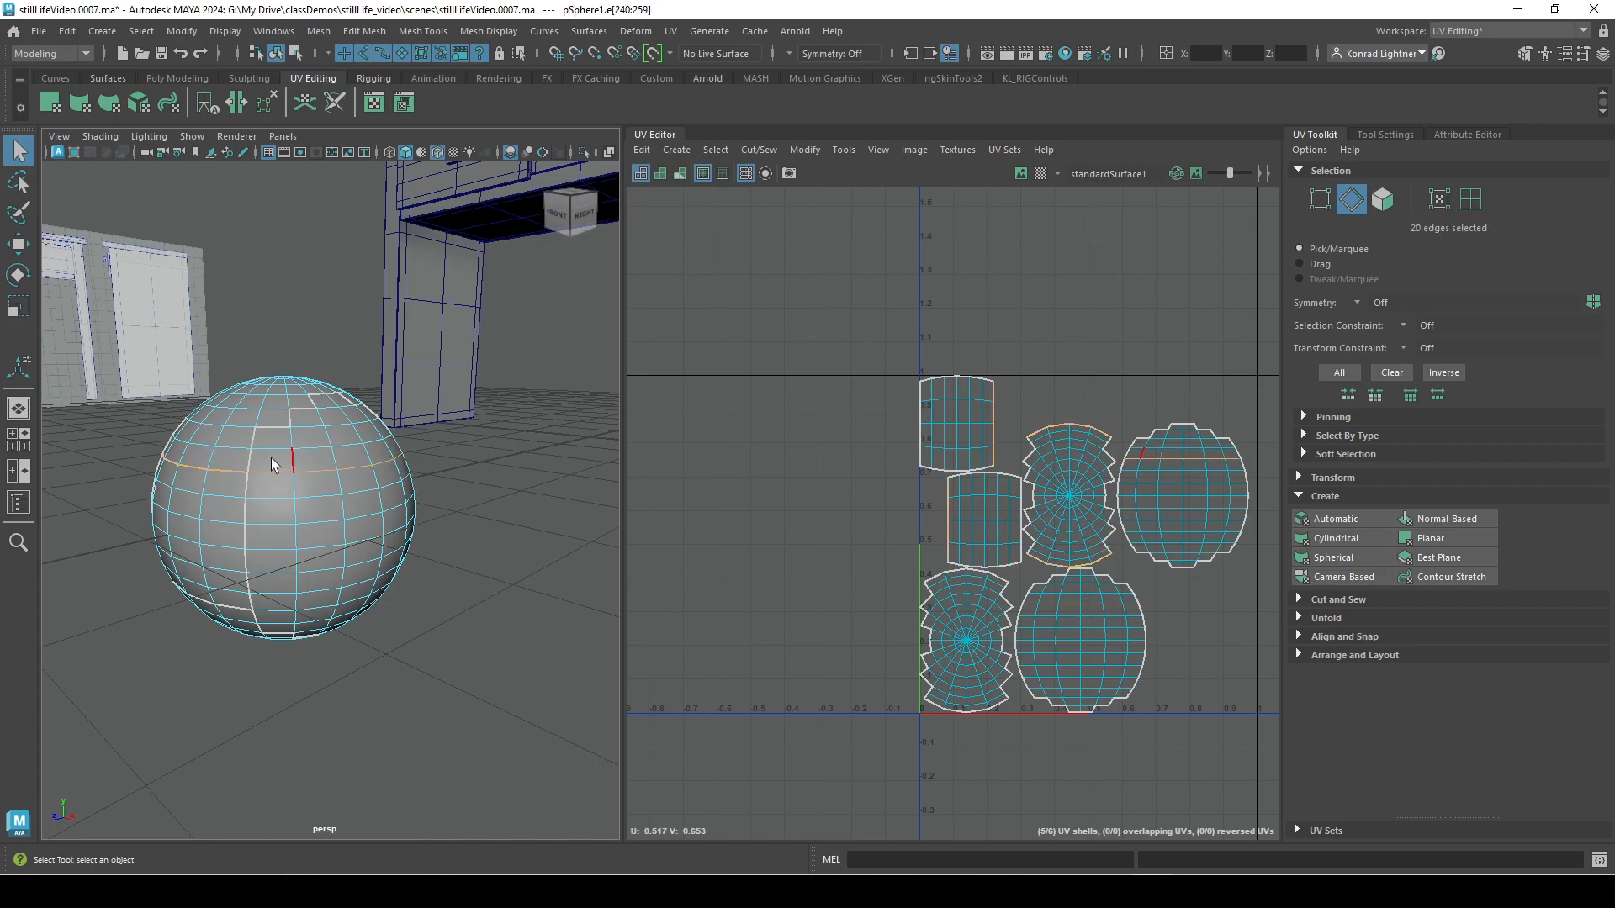
alt+right_drag(422, 480, 187, 423)
right_drag(313, 396, 377, 343)
click(447, 496)
Replace the sphere's UVs with a Spherical projection and inspect the projection around it.
click(324, 515)
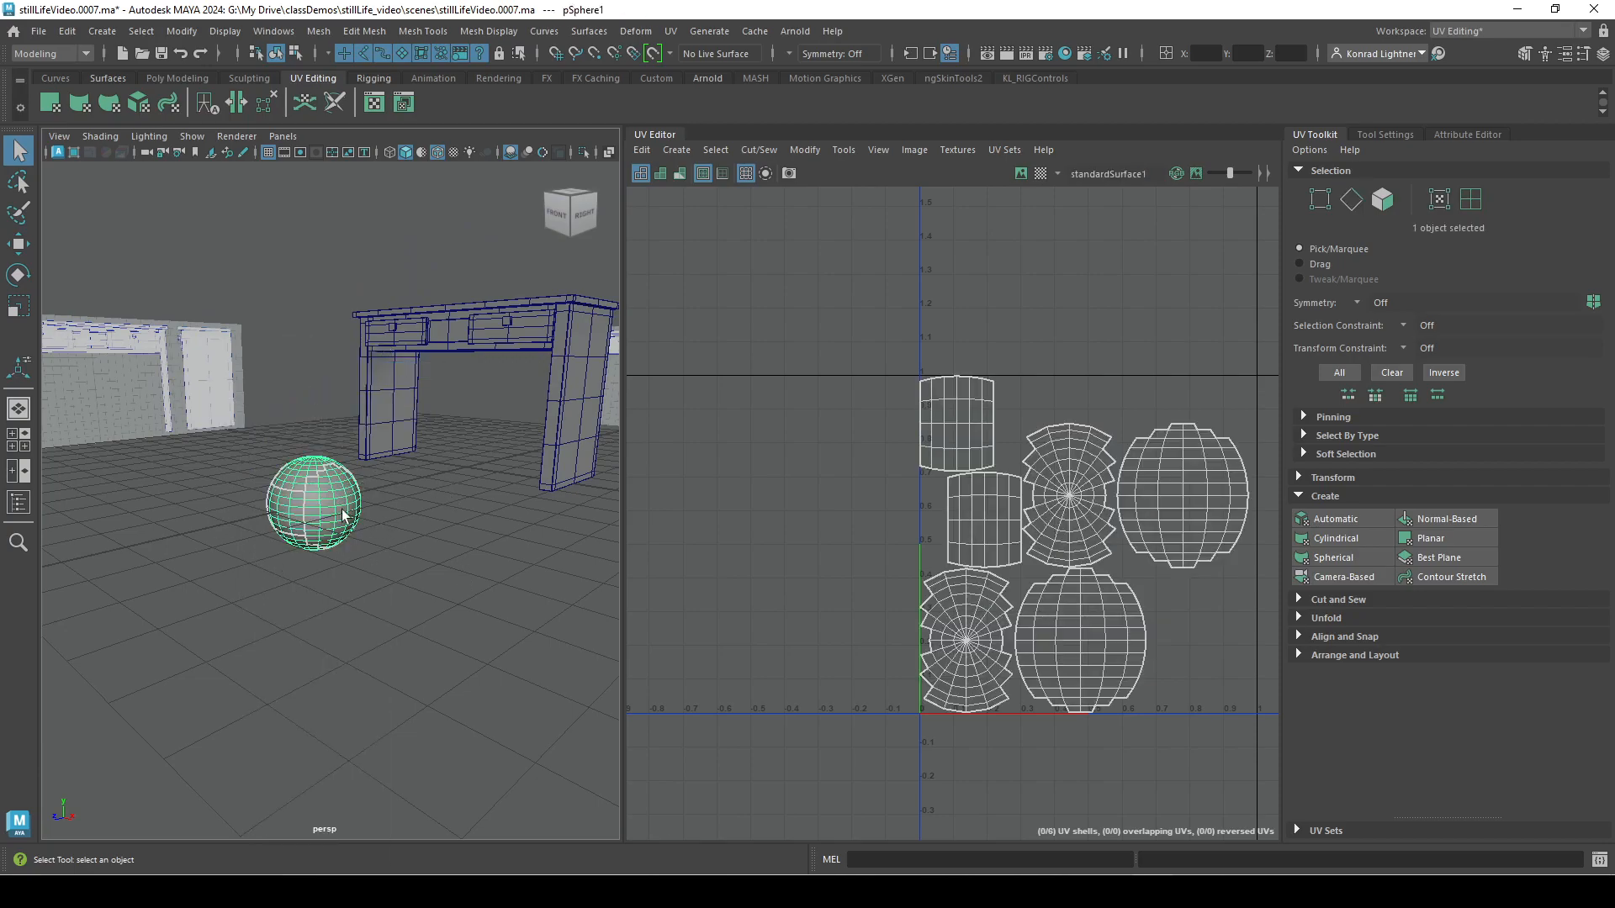
click(1356, 554)
alt+right_drag(111, 644, 392, 612)
drag(256, 548, 604, 468)
alt+drag(367, 557, 316, 465)
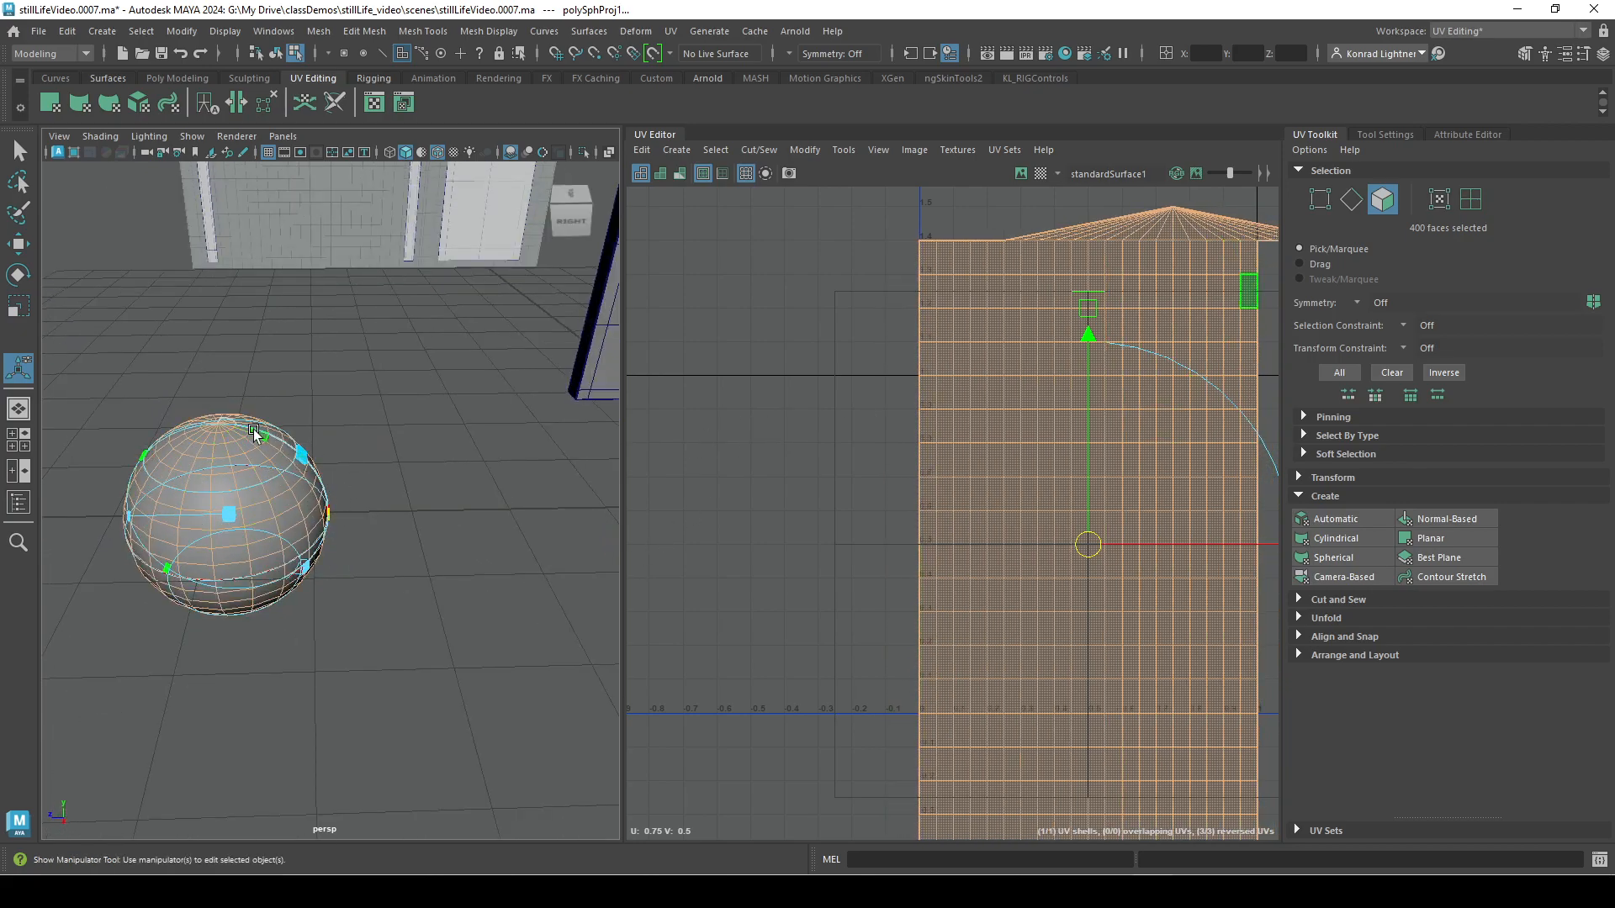
Try adjusting the spherical projection's manipulator around the sphere to alter its UV layout.
alt+drag(294, 565, 368, 533)
mouse_move(268, 492)
mouse_down()
mouse_move(299, 494)
mouse_move(280, 495)
mouse_up()
mouse_move(157, 517)
mouse_down()
mouse_move(305, 432)
mouse_move(344, 433)
mouse_move(198, 504)
mouse_move(138, 505)
mouse_up()
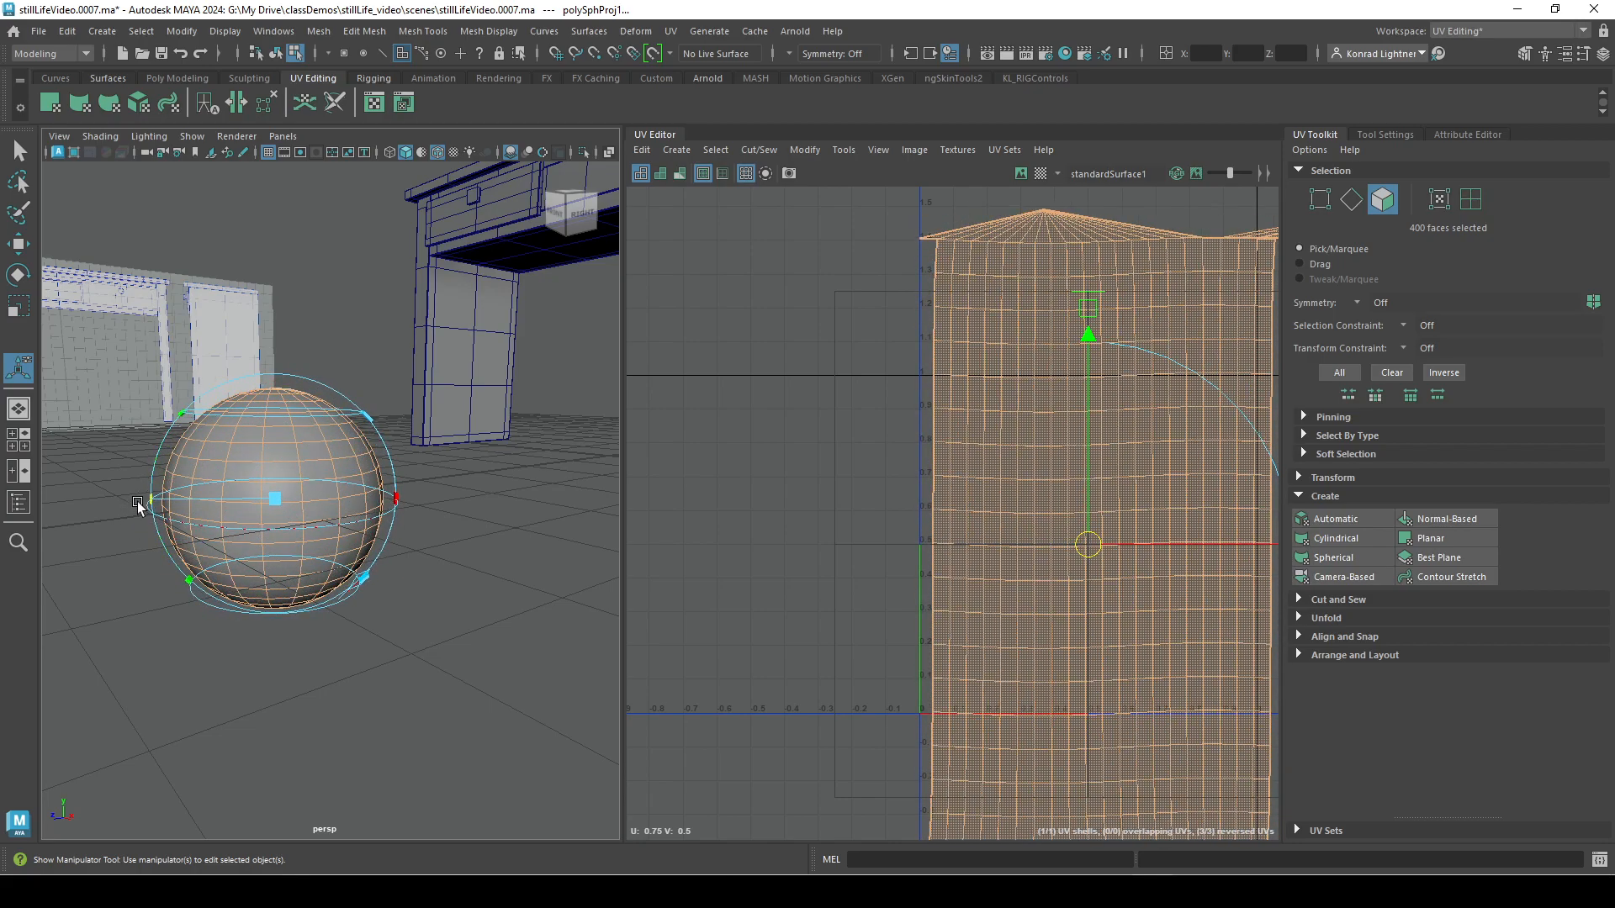
Switch to the Move tool and preview the sphere smoothed together with its control cage.
alt+drag(439, 626, 345, 705)
key(w)
key(2)
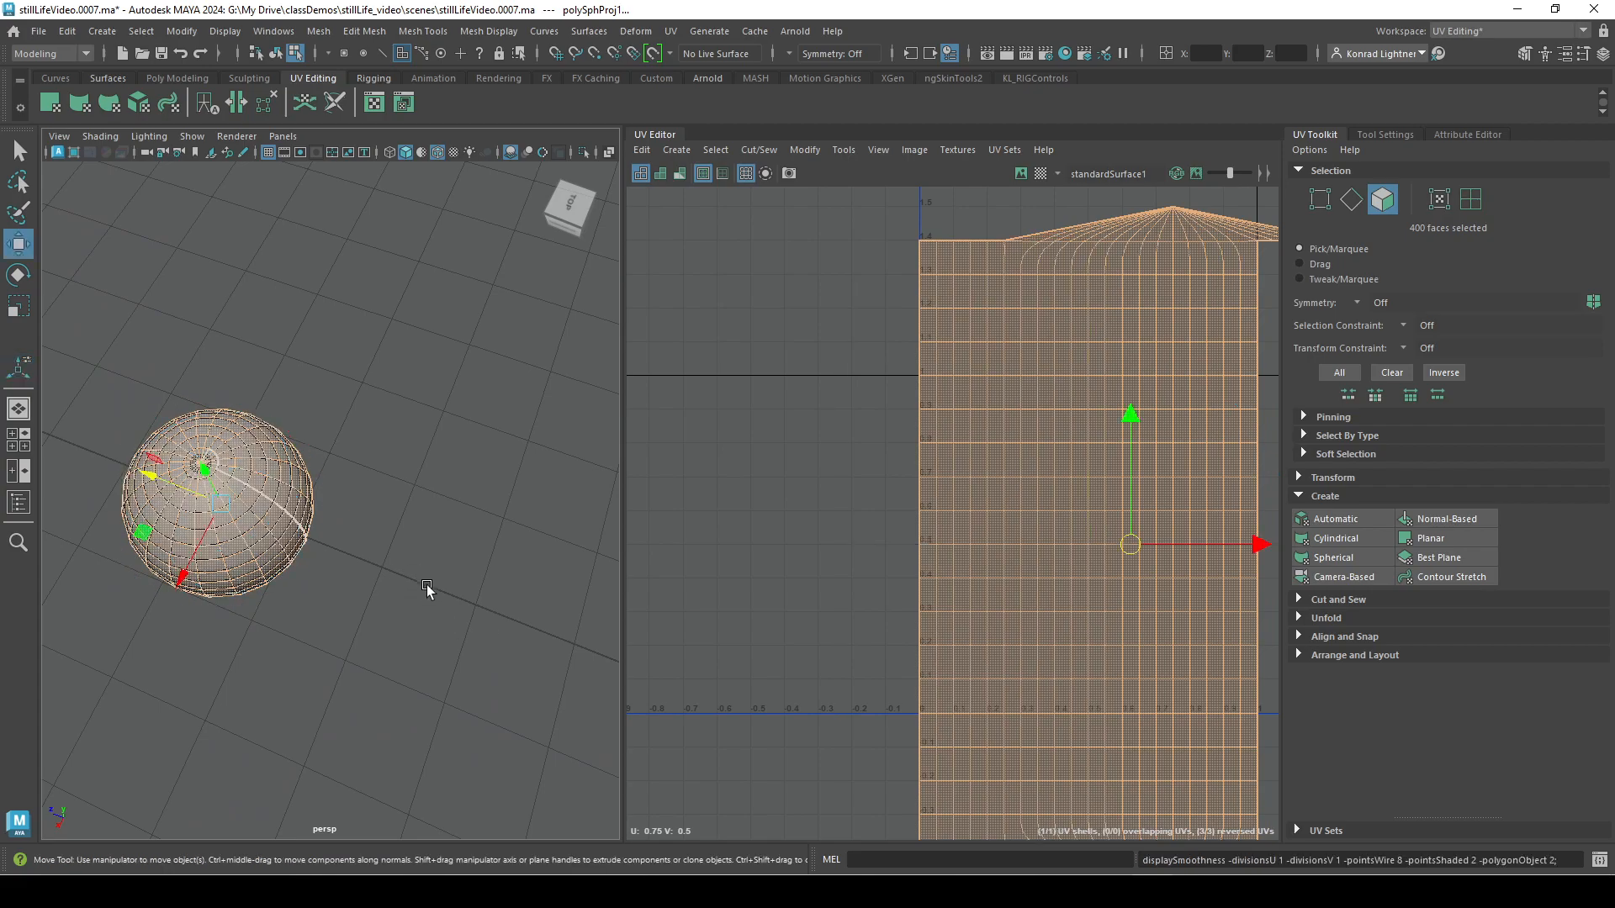
Return the sphere to object selection and delete it from the scene.
right_drag(286, 498, 366, 380)
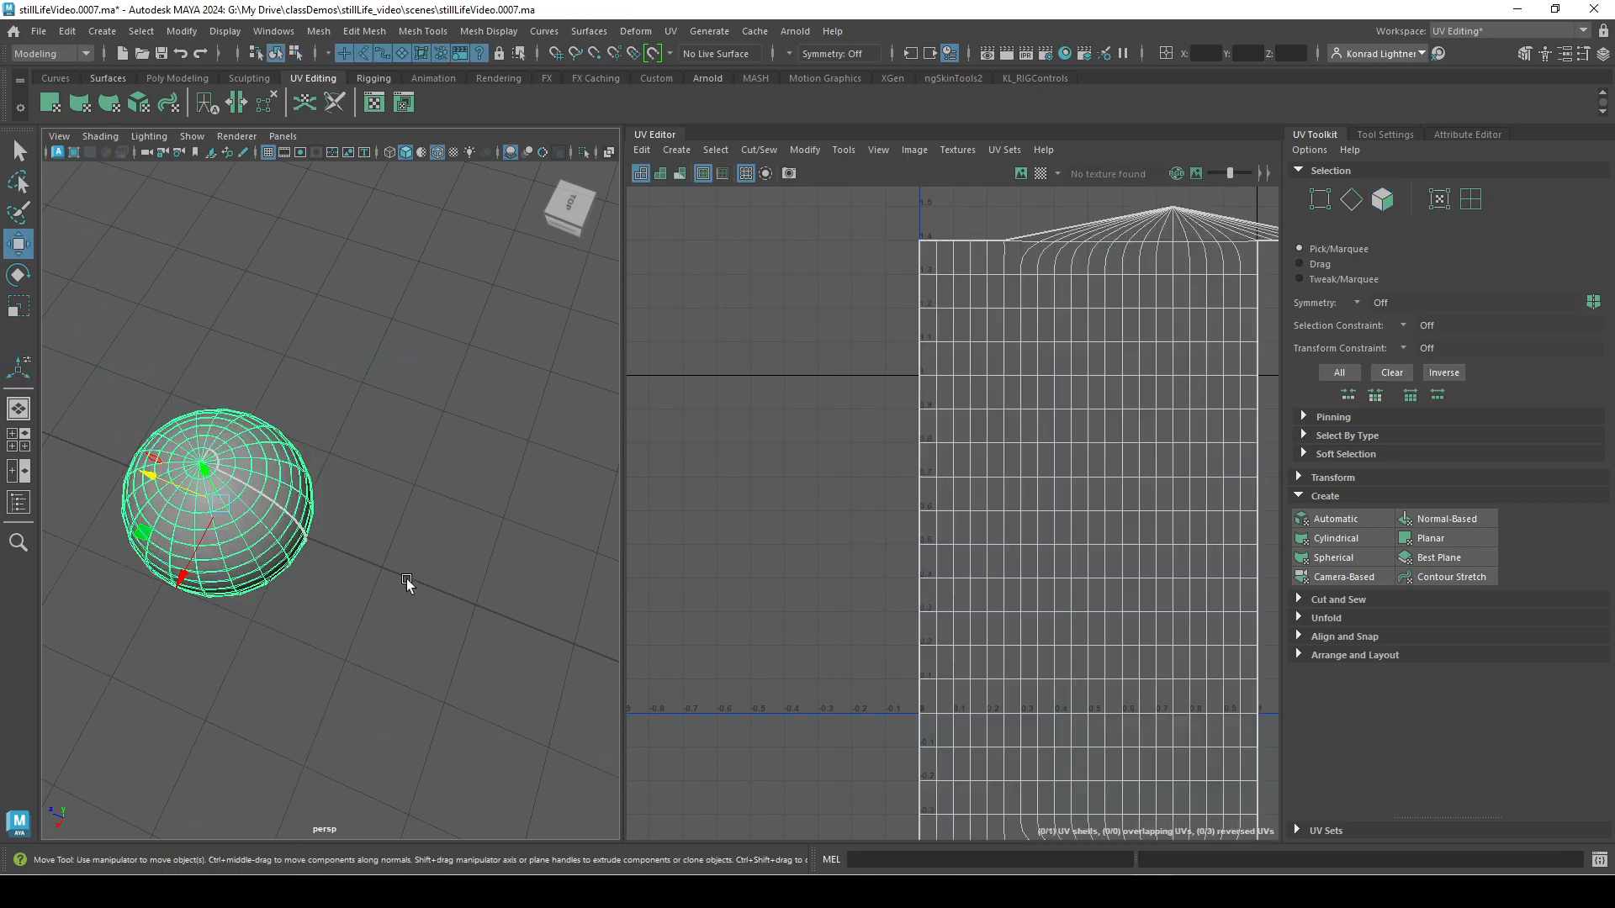
alt+right_drag(397, 635, 270, 517)
key(Delete)
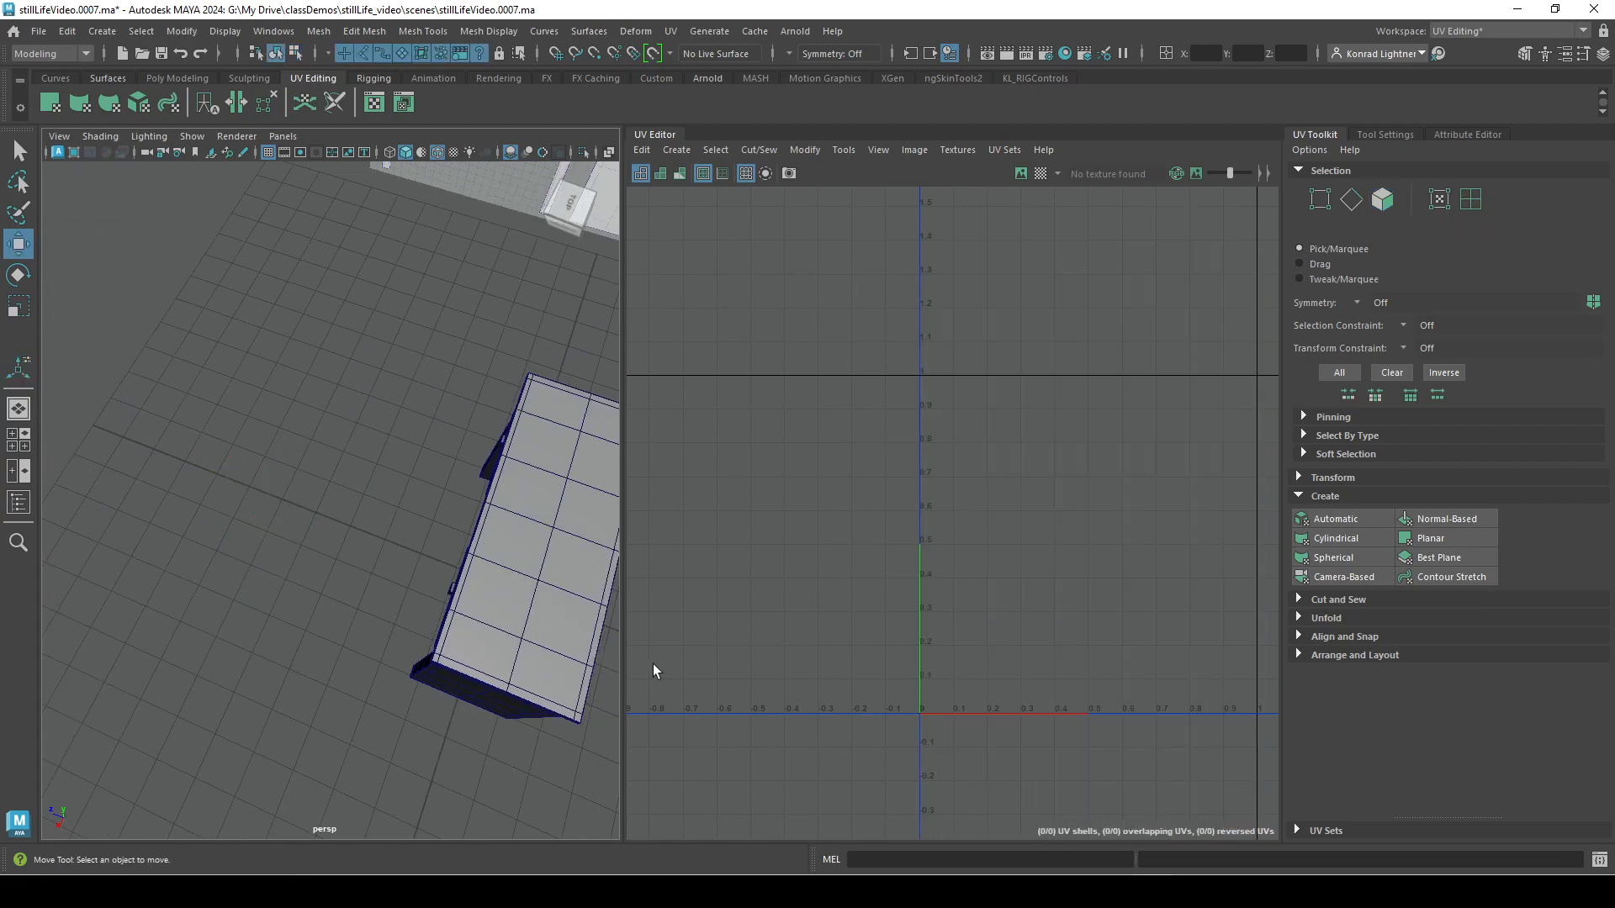
Create a polygon cylinder and leave it selected in a view showing its cap and side.
click(110, 35)
mouse_move(204, 91)
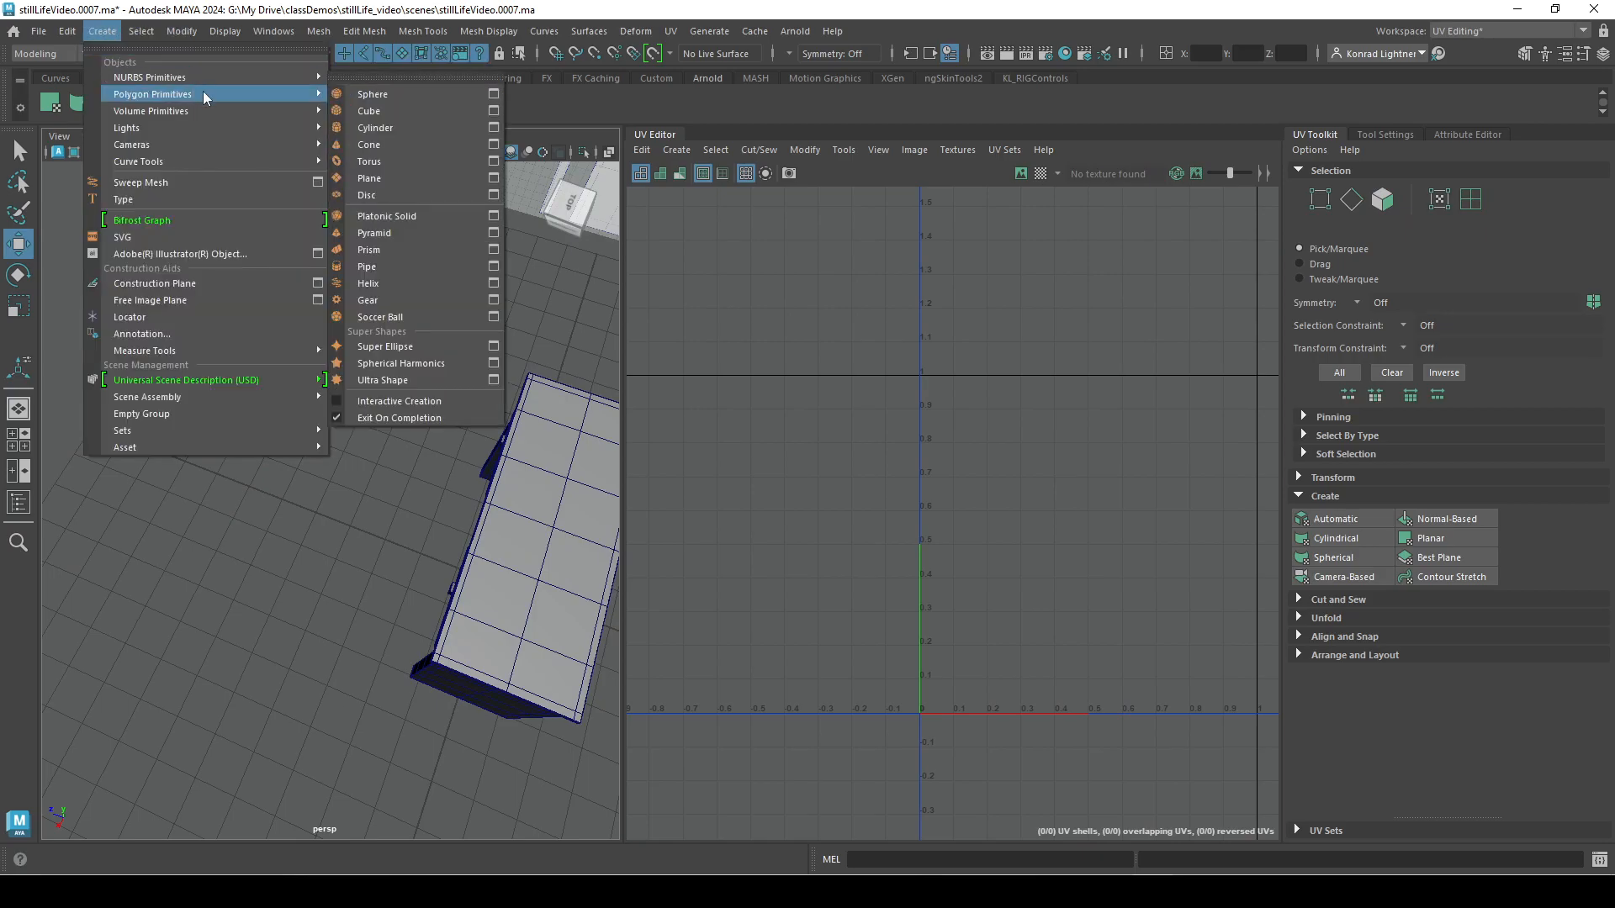
click(379, 127)
alt+drag(391, 545, 486, 471)
drag(319, 492, 321, 494)
click(506, 496)
drag(433, 489, 402, 548)
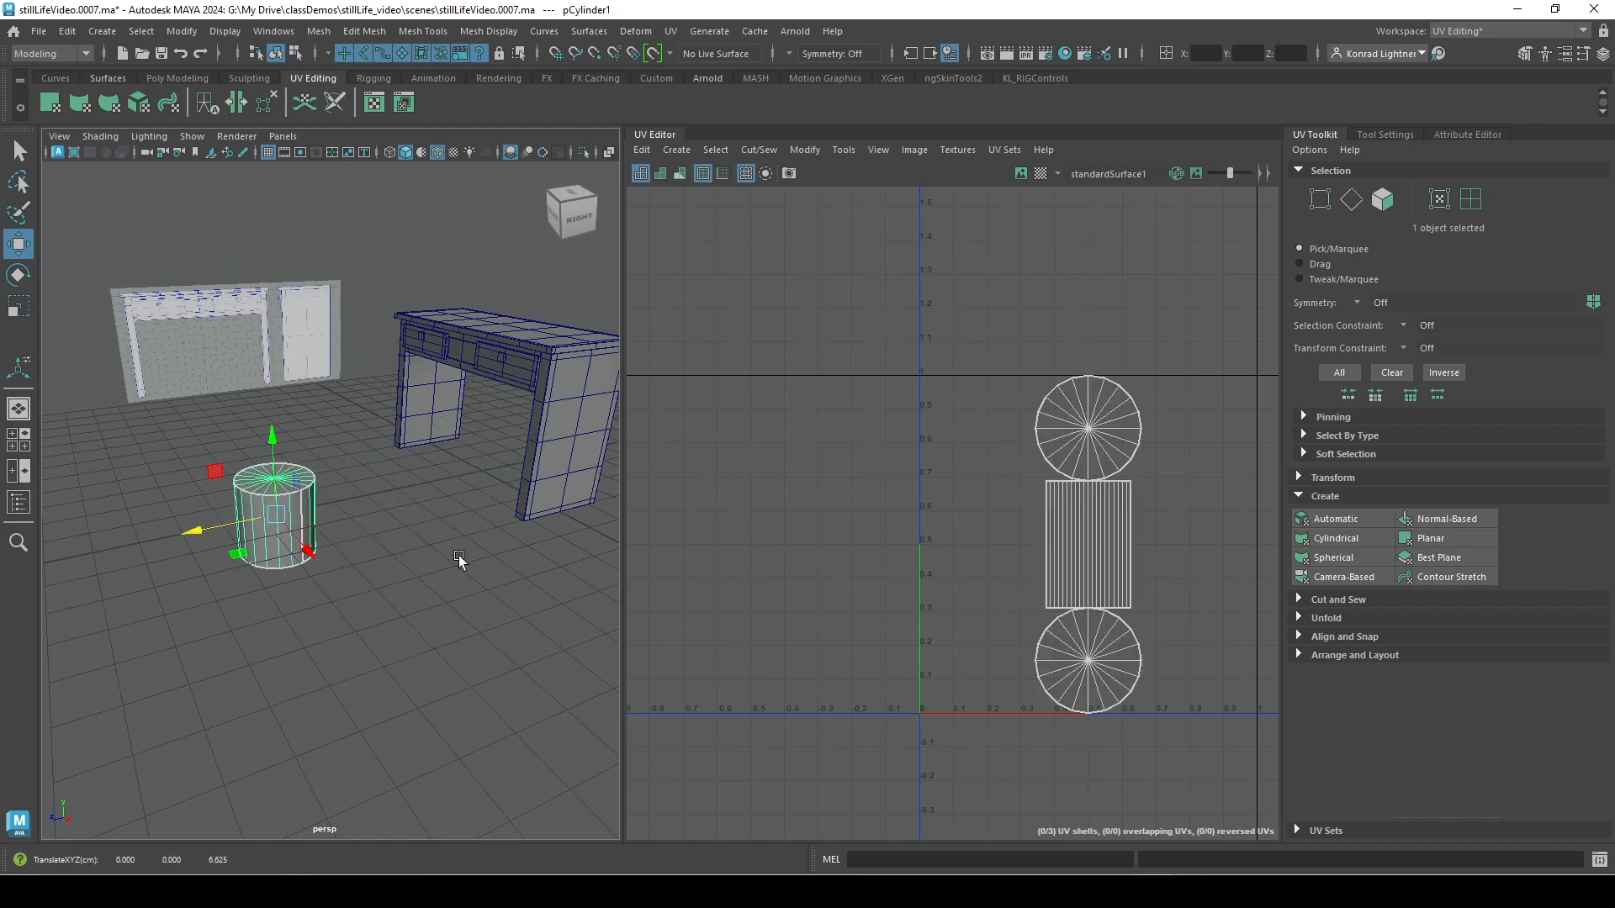
Apply a Cylindrical UV projection to the cylinder and display the checker map on it.
click(1362, 535)
alt+drag(410, 698, 311, 682)
alt+right_drag(310, 682, 505, 705)
alt+drag(382, 567, 393, 631)
alt+right_drag(1178, 551, 886, 476)
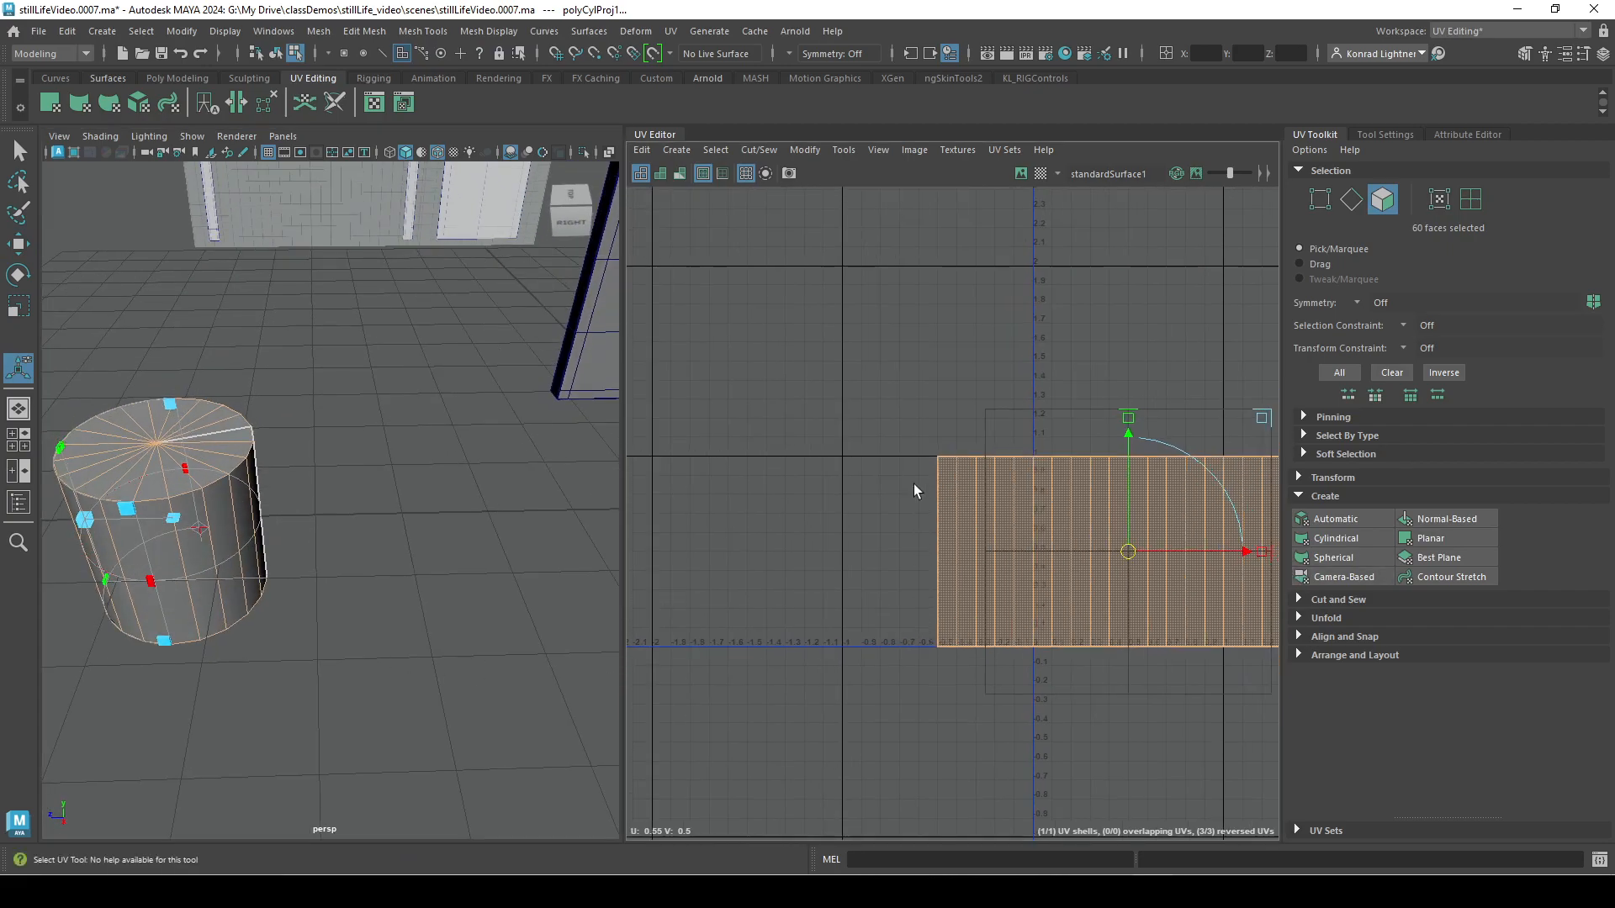
alt+middle_drag(1071, 516, 967, 478)
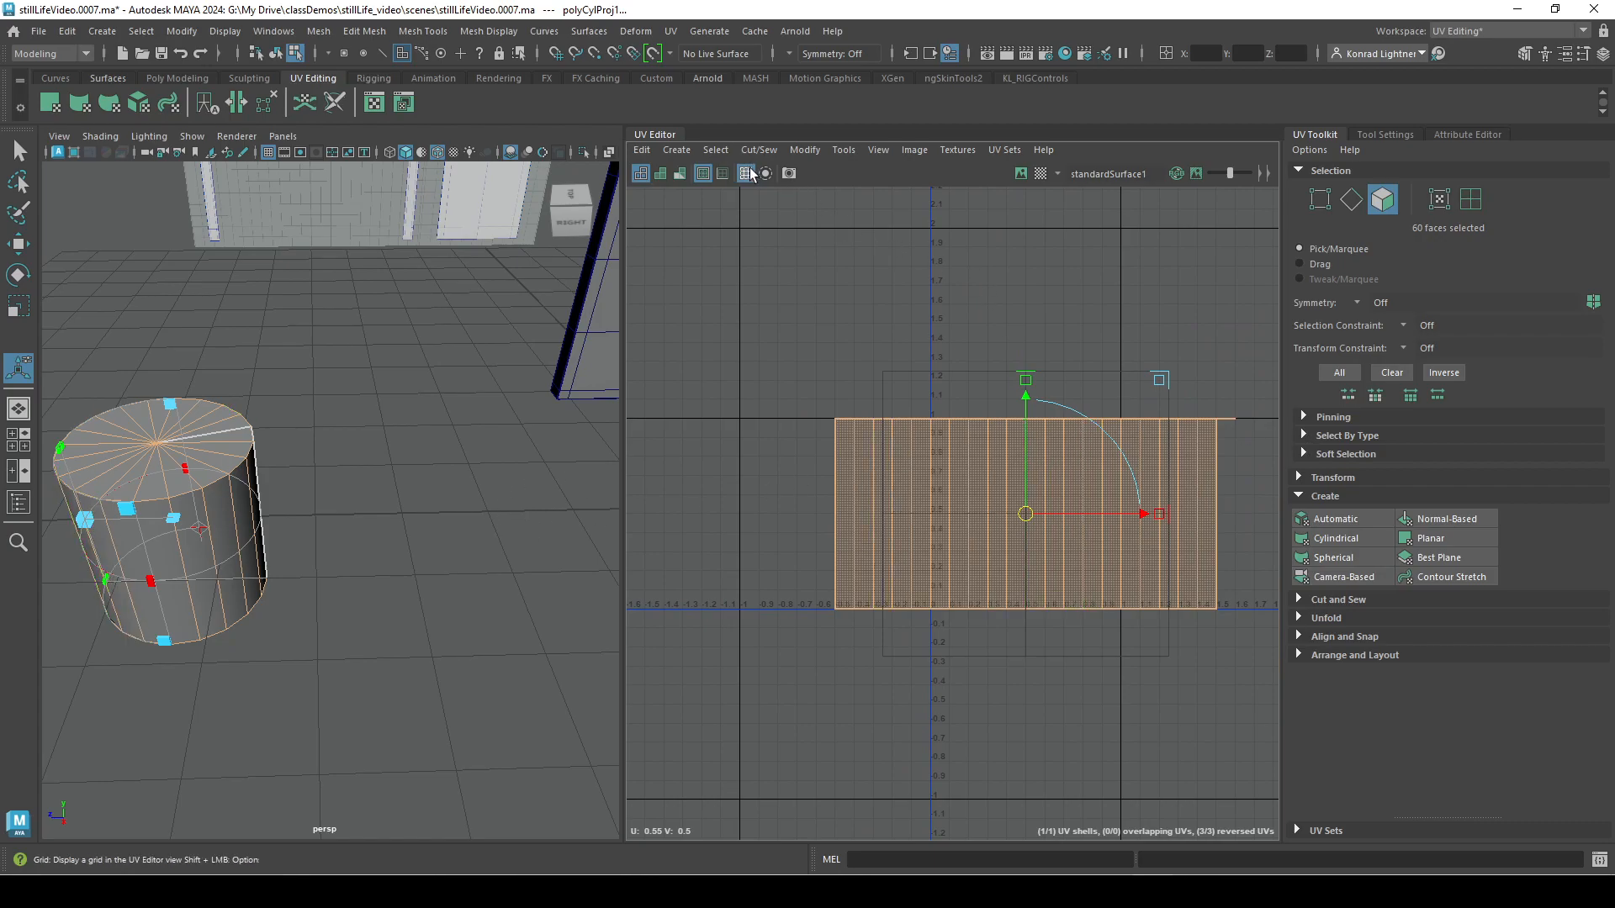
click(1042, 173)
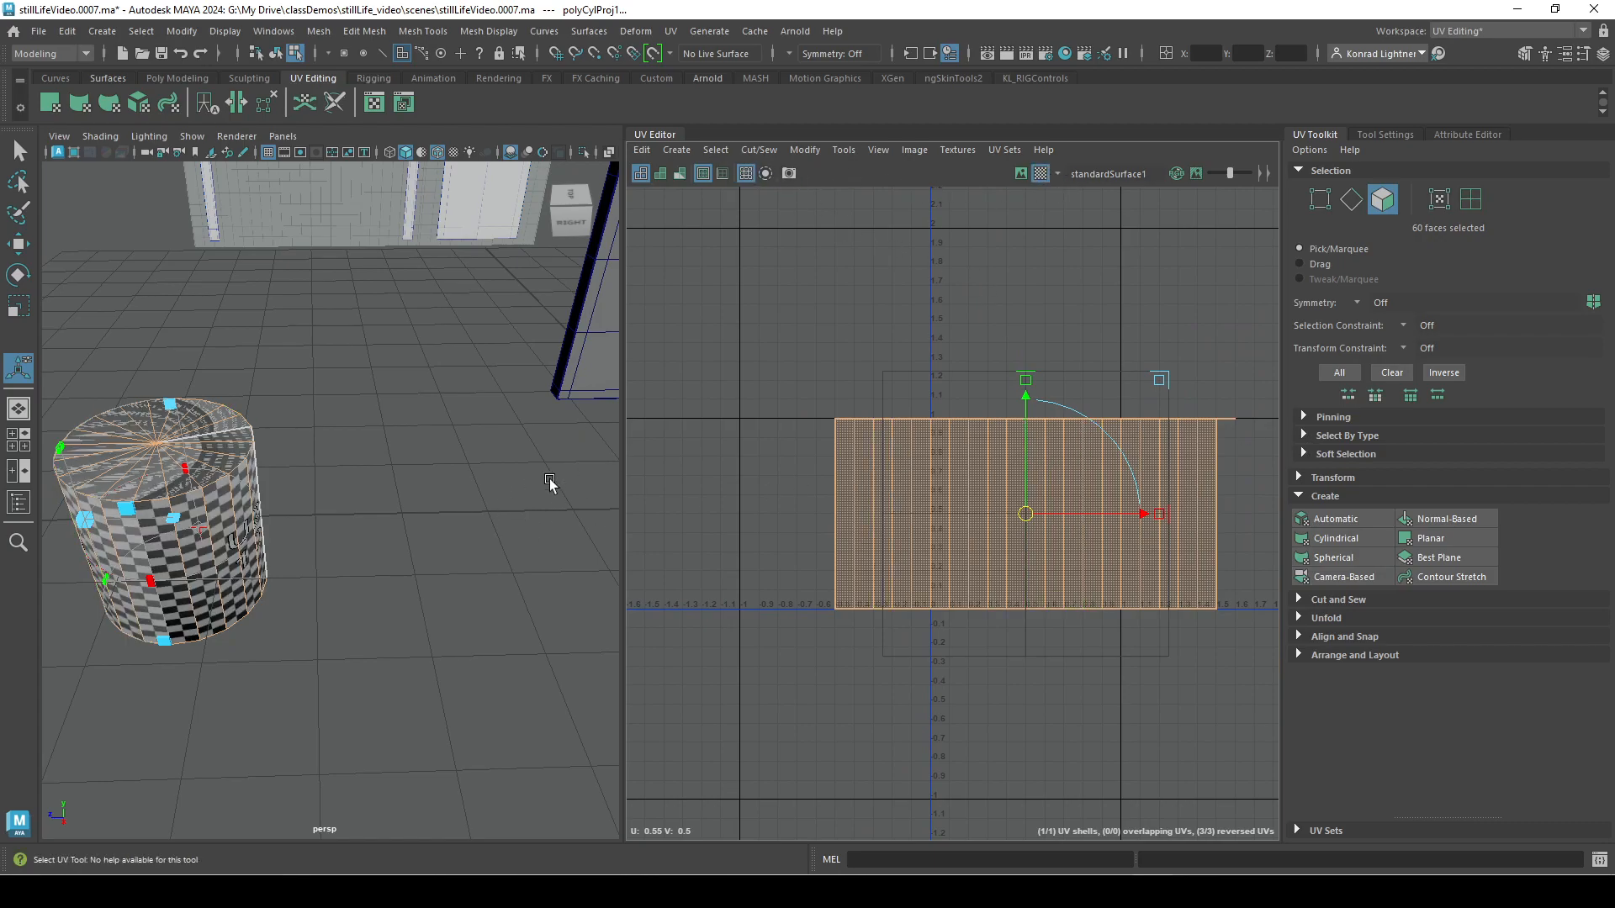
key(f)
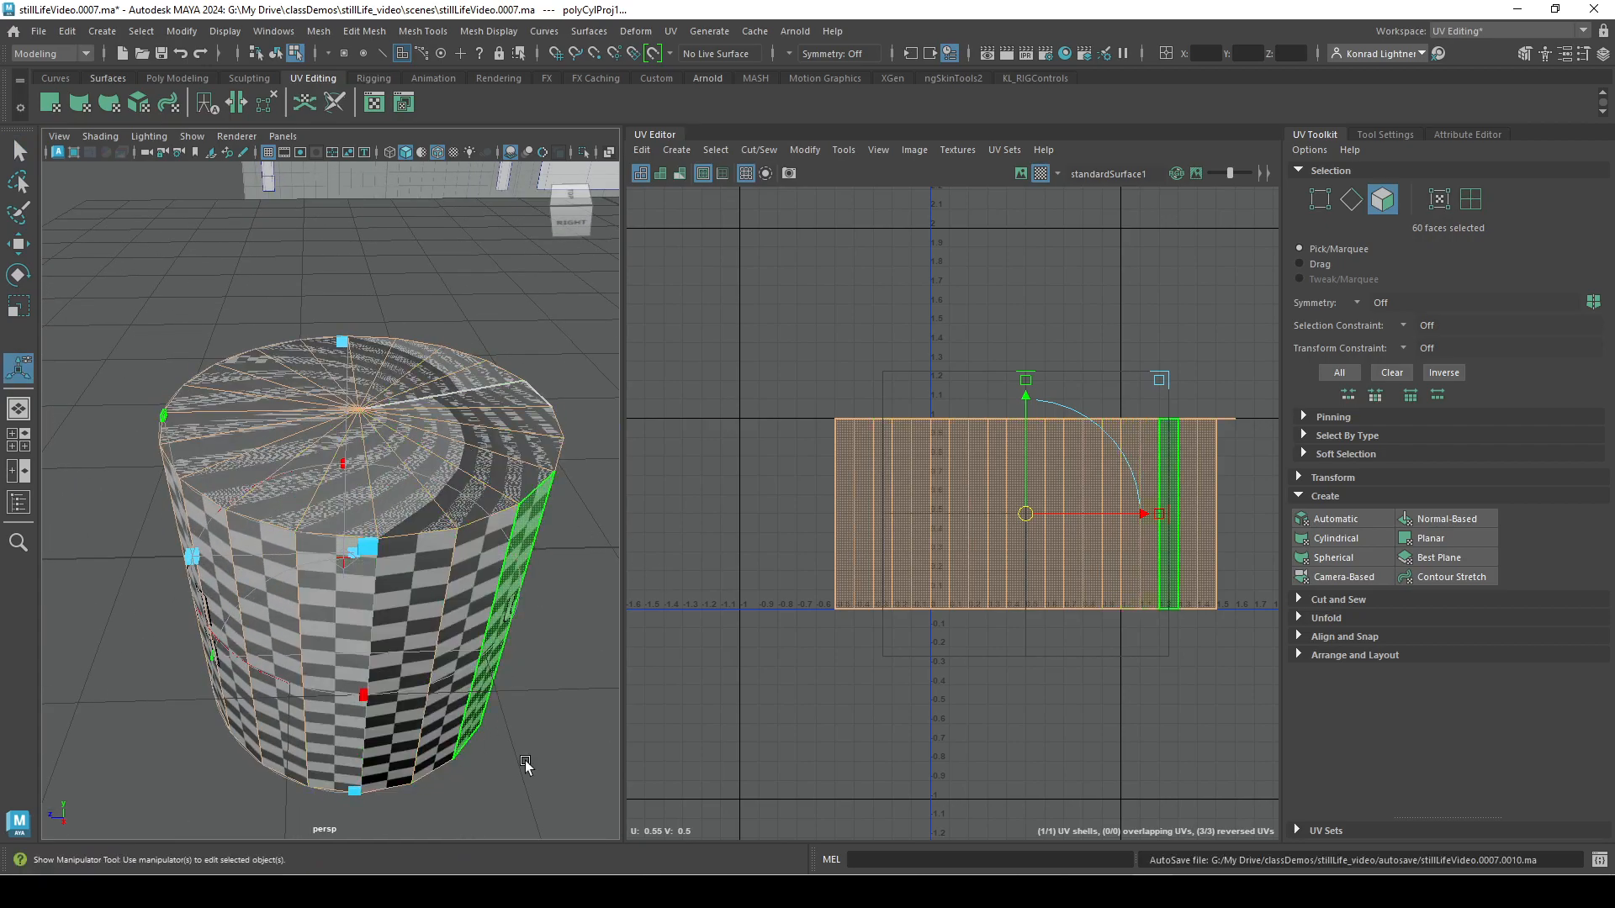
Switch to face selection and select only the cylinder's top and bottom cap faces.
right_click(453, 411)
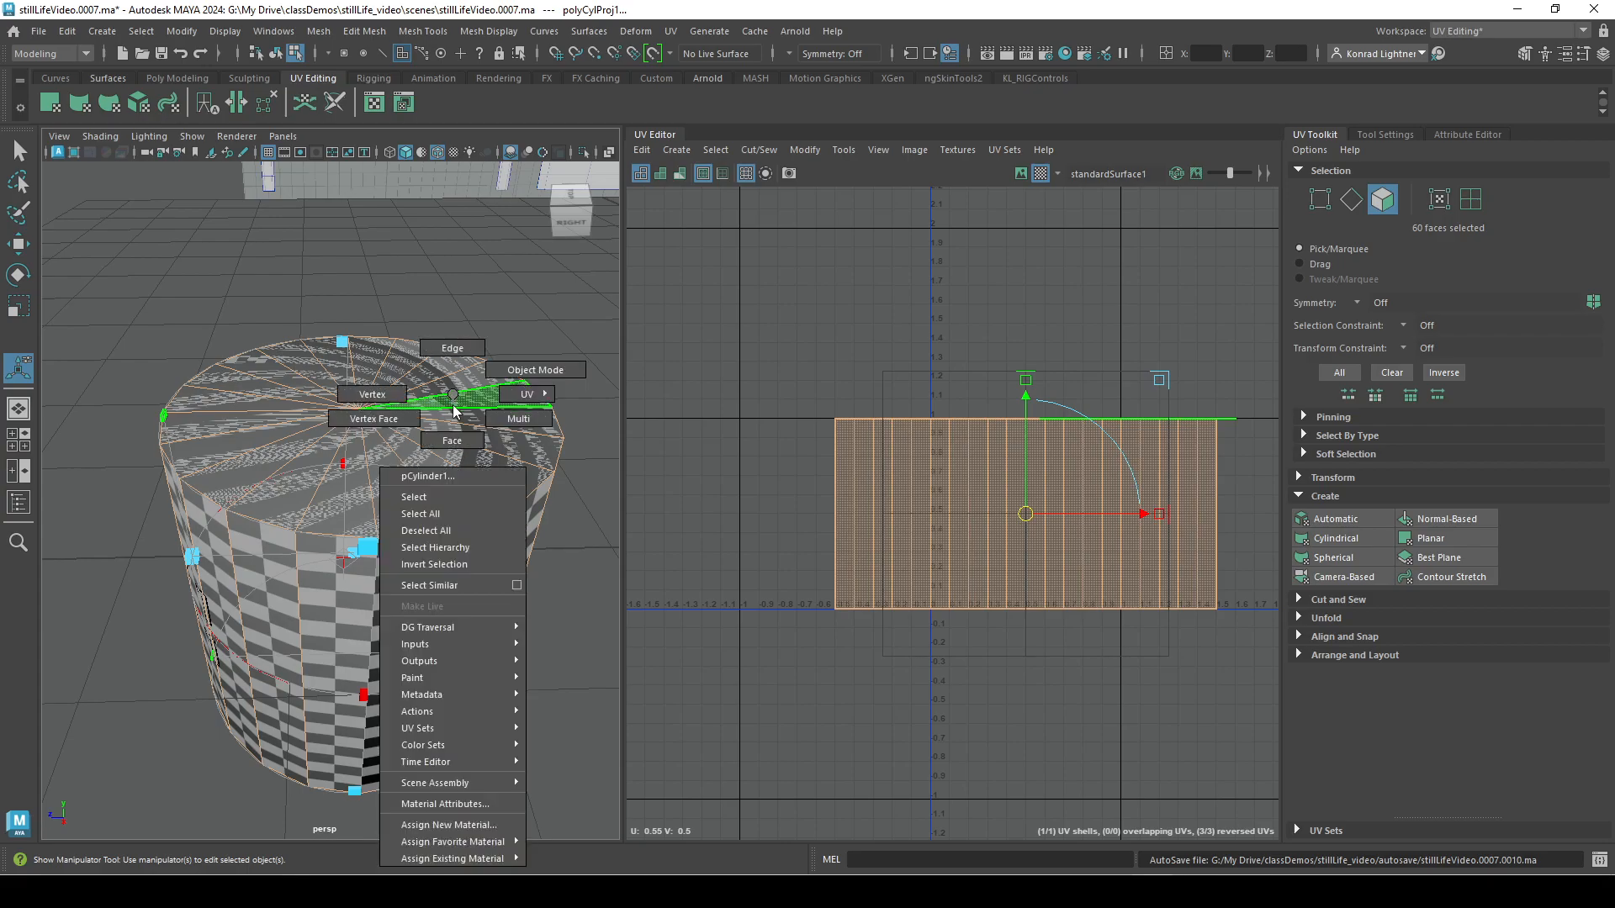
right_drag(455, 425, 147, 400)
drag(110, 384, 496, 758)
alt+drag(269, 596, 263, 495)
ctrl+drag(480, 488, 486, 505)
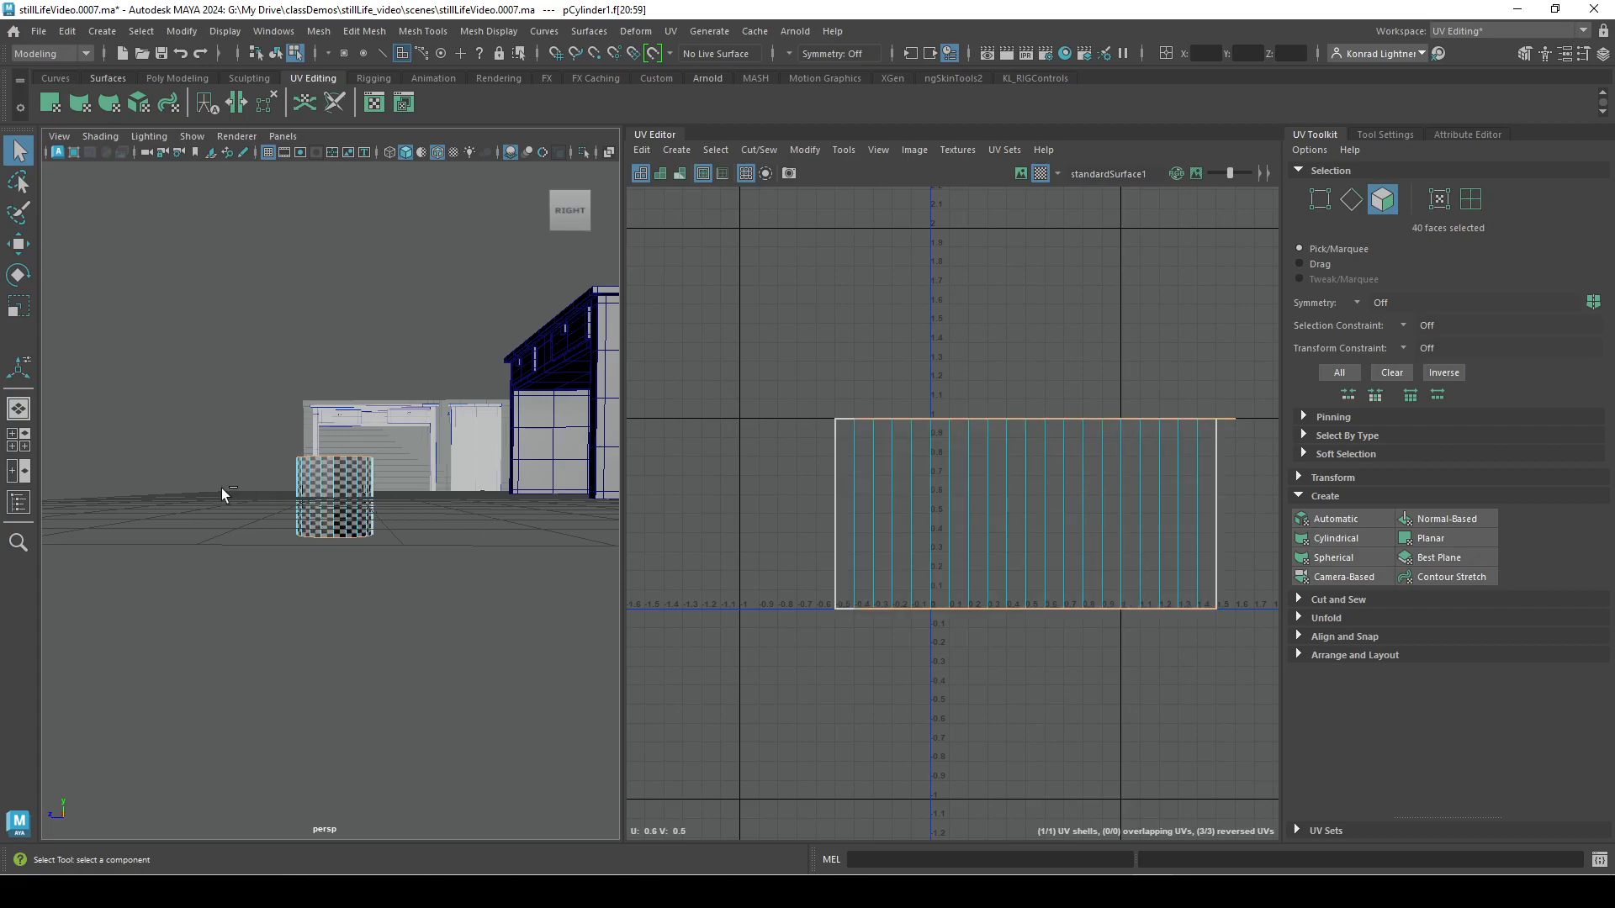
Apply a Camera-Based projection to the selected cap faces while looking straight down on the cylinder.
alt+drag(452, 592, 459, 719)
alt+right_drag(245, 683, 642, 711)
alt+middle_drag(634, 674, 517, 593)
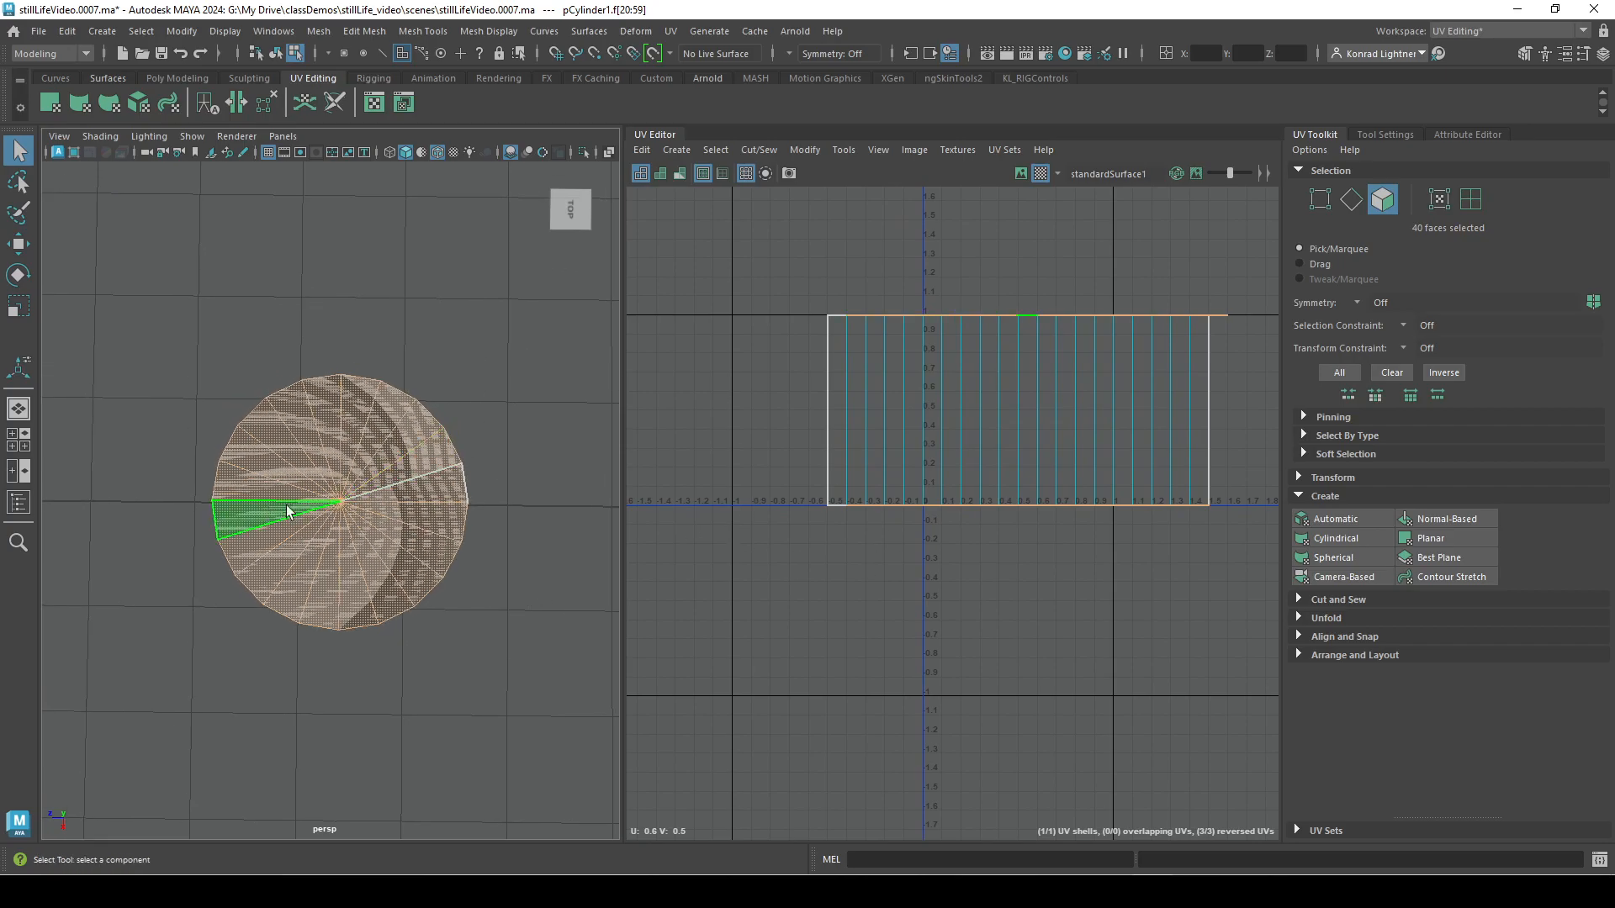
click(1353, 580)
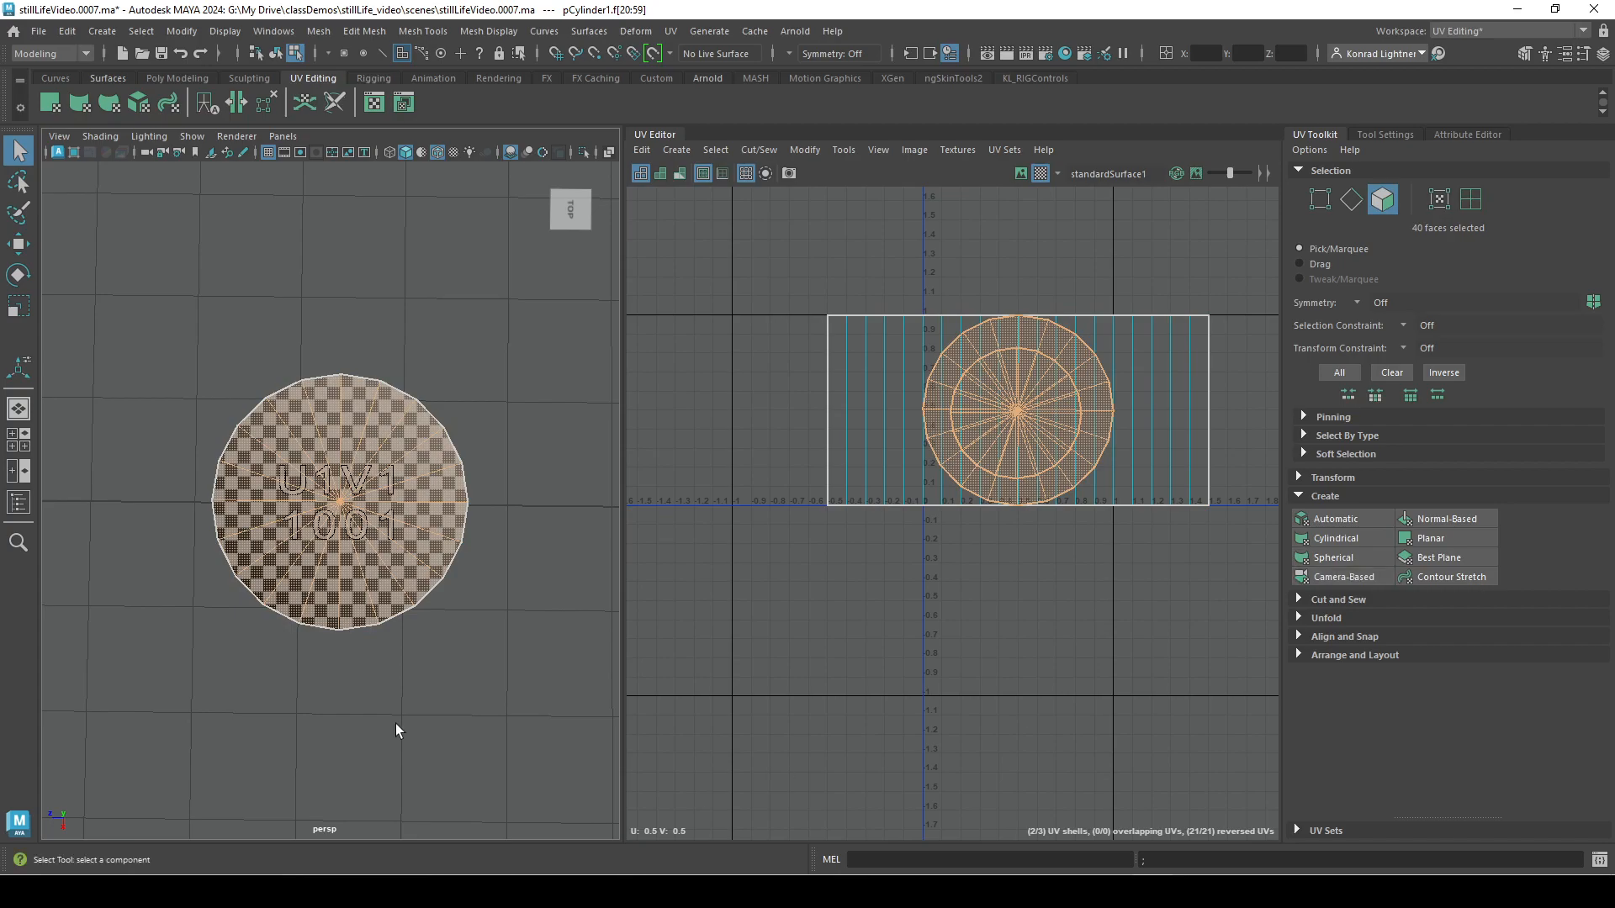
alt+drag(392, 698, 394, 610)
Select all three of the cylinder's UV shells and unfold them.
right_drag(981, 428, 935, 404)
click(967, 409)
drag(747, 263, 1274, 633)
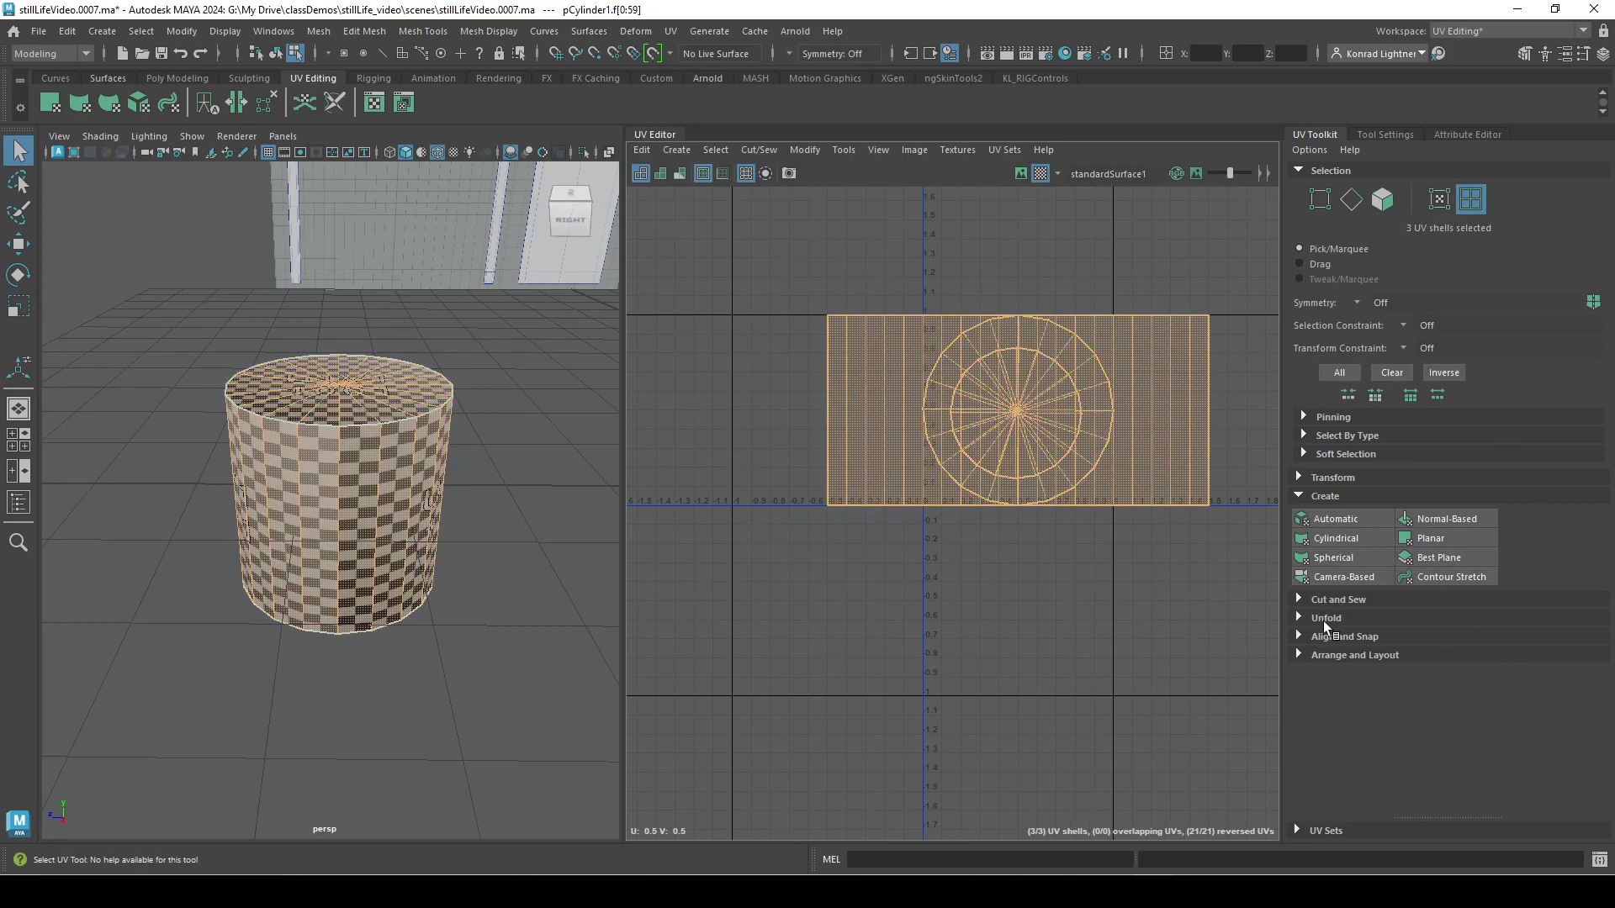
click(1329, 622)
click(1345, 661)
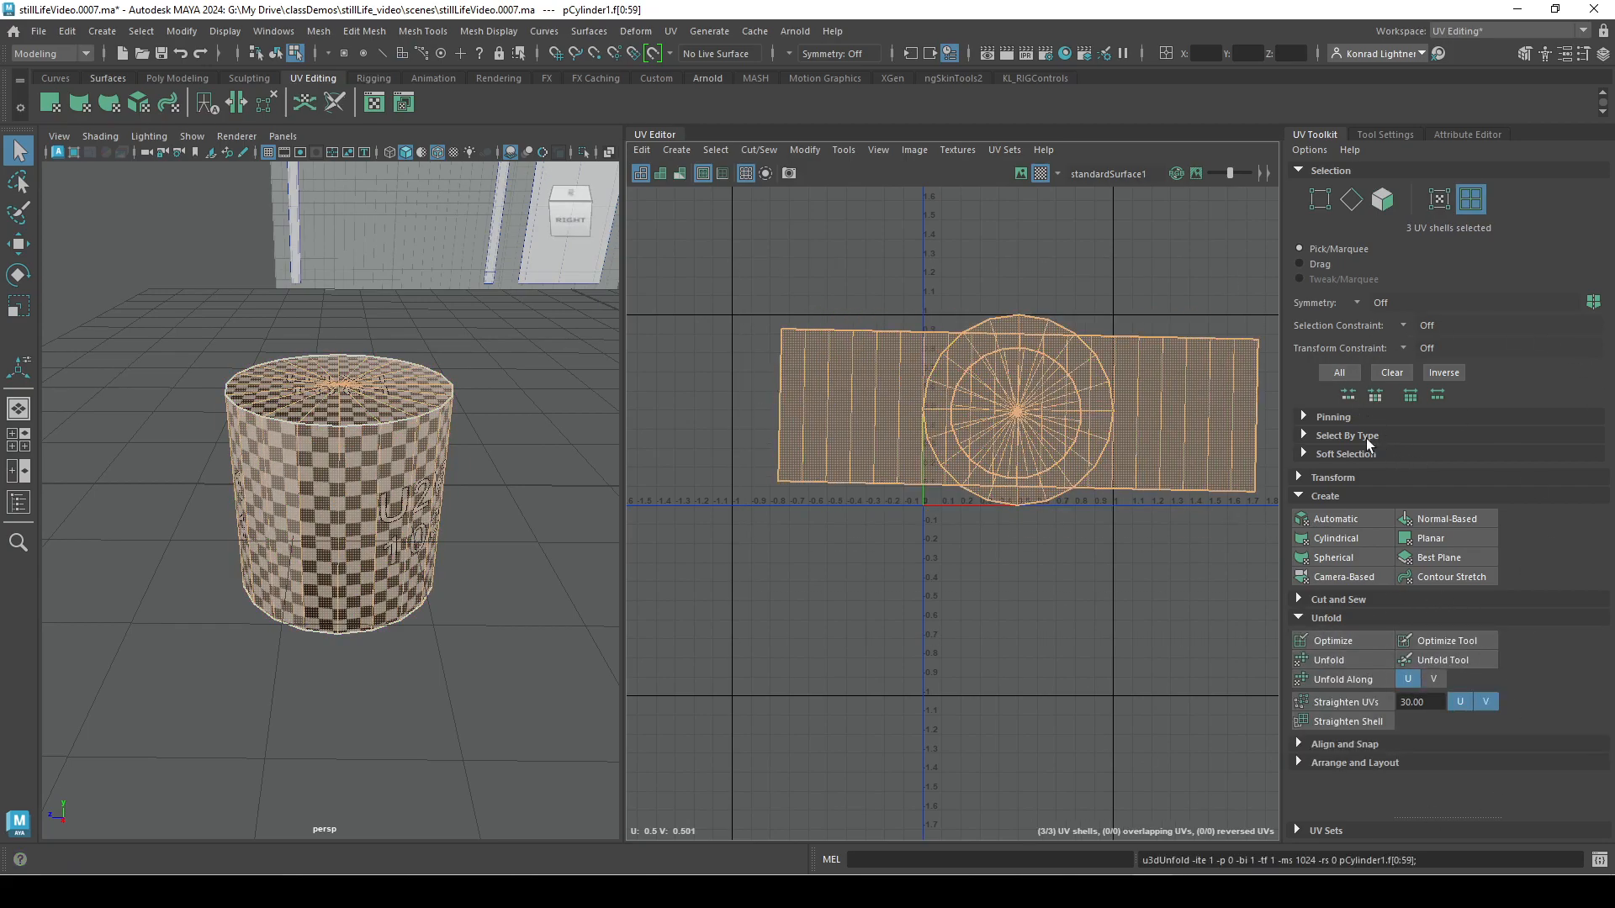
Sample the side shell's texel density and apply it to all of the cylinder's UV shells.
click(1312, 475)
scroll(1512, 644, down, 3)
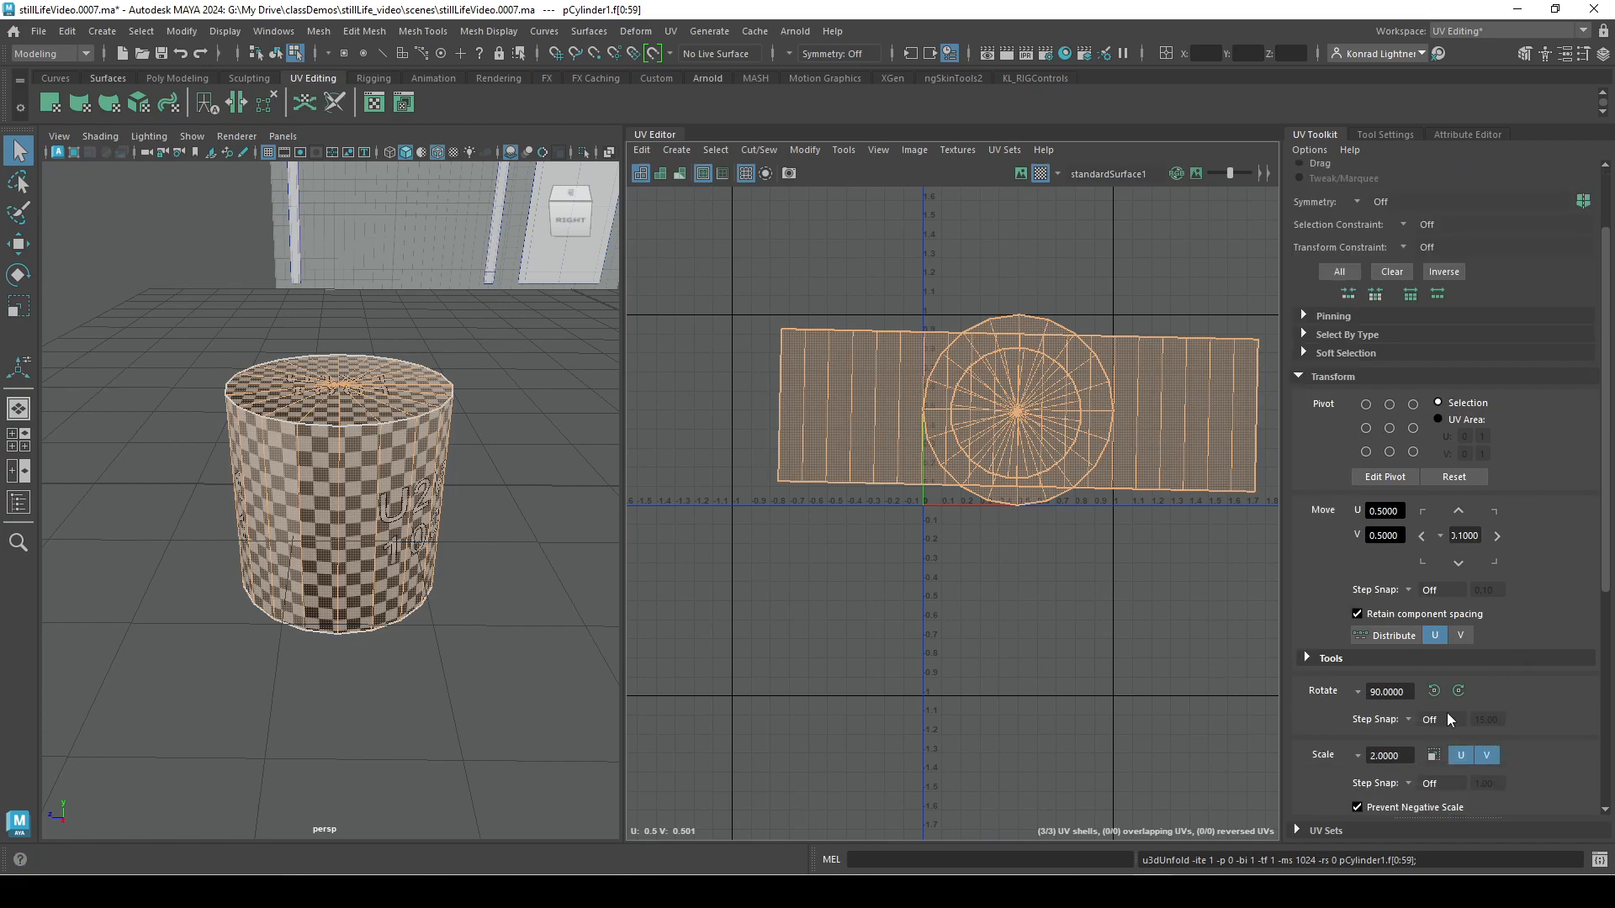
scroll(1466, 617, down, 7)
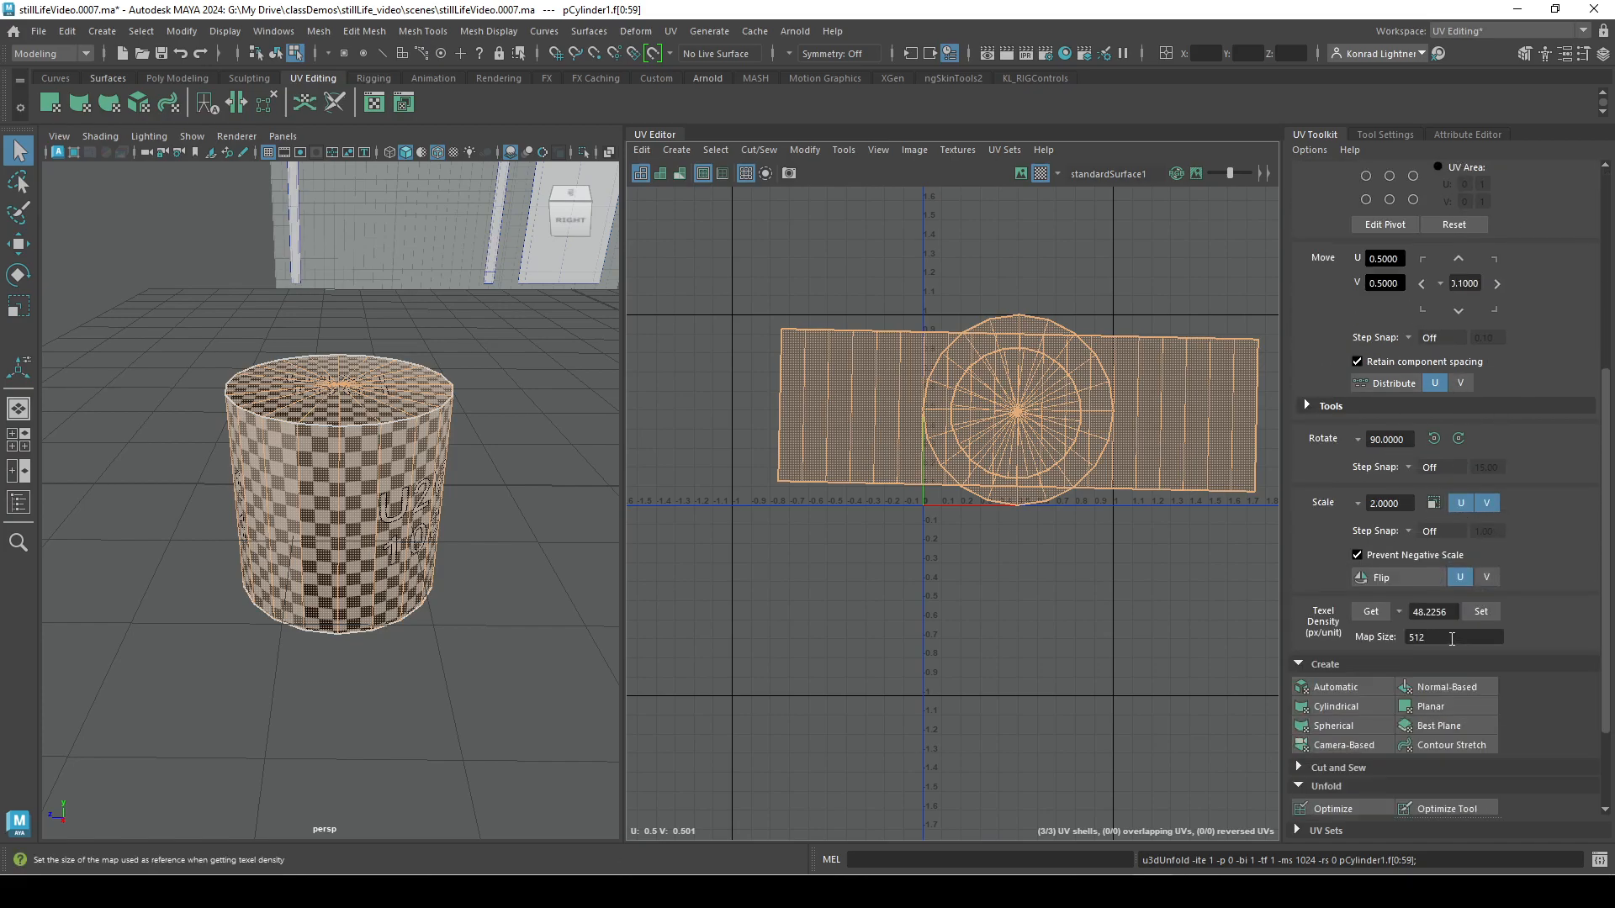
click(1216, 449)
click(1371, 616)
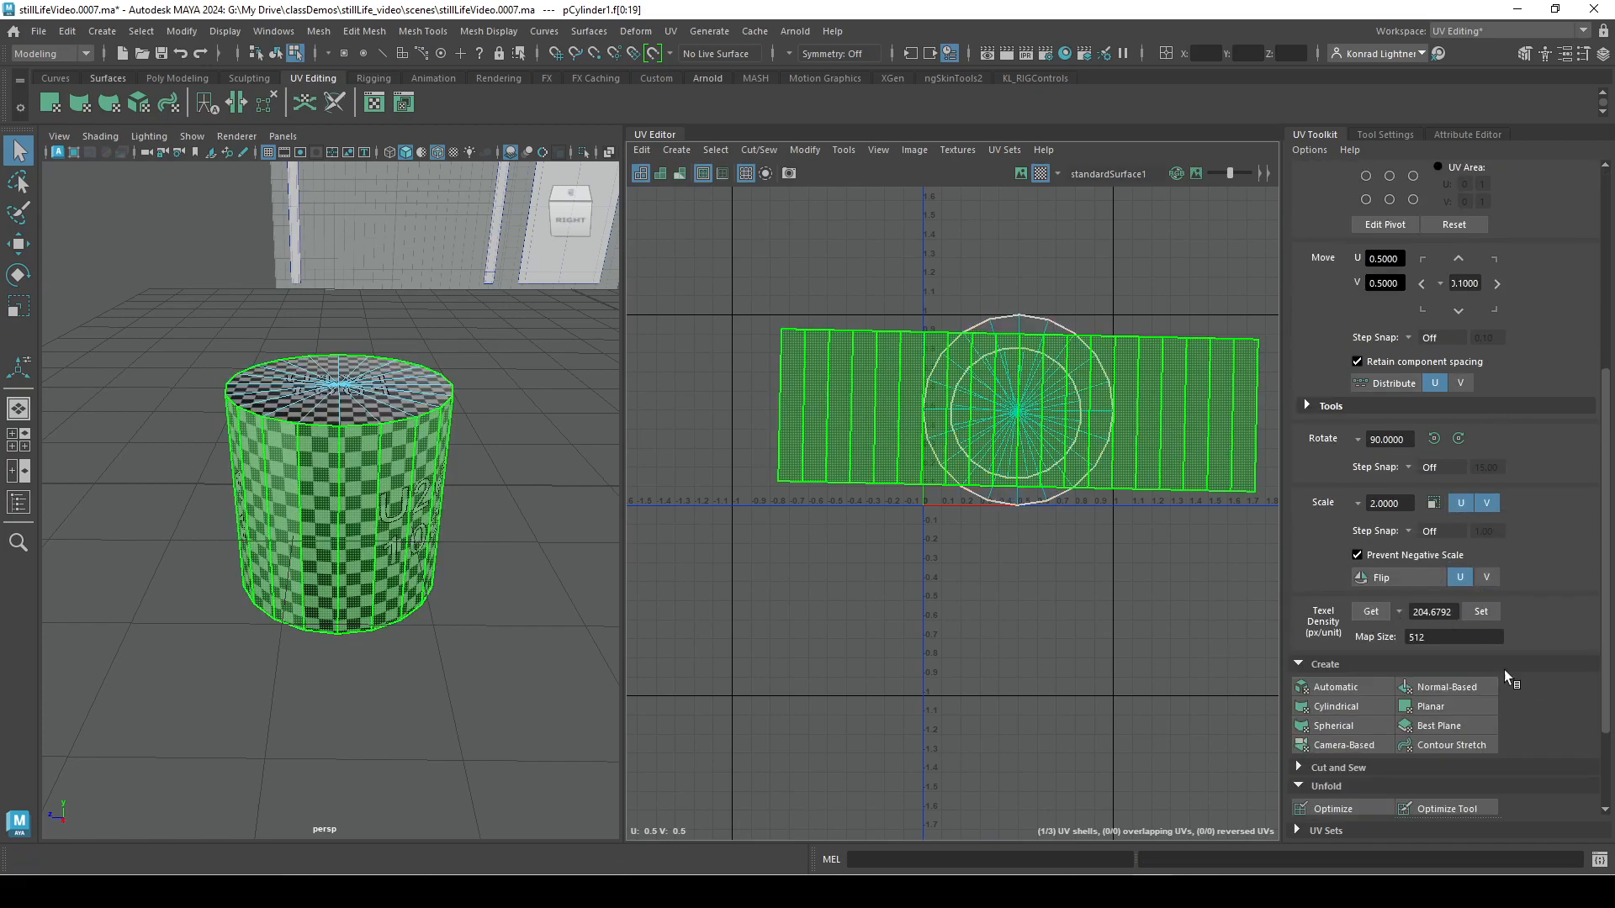
drag(789, 301, 1203, 594)
click(1484, 613)
click(1084, 684)
Return to object selection and compare the checker pattern on the cylinder's cap and sides with its UV shells.
right_drag(1027, 412, 976, 405)
alt+drag(412, 555, 375, 603)
scroll(353, 587, up, 3)
right_drag(351, 394, 446, 369)
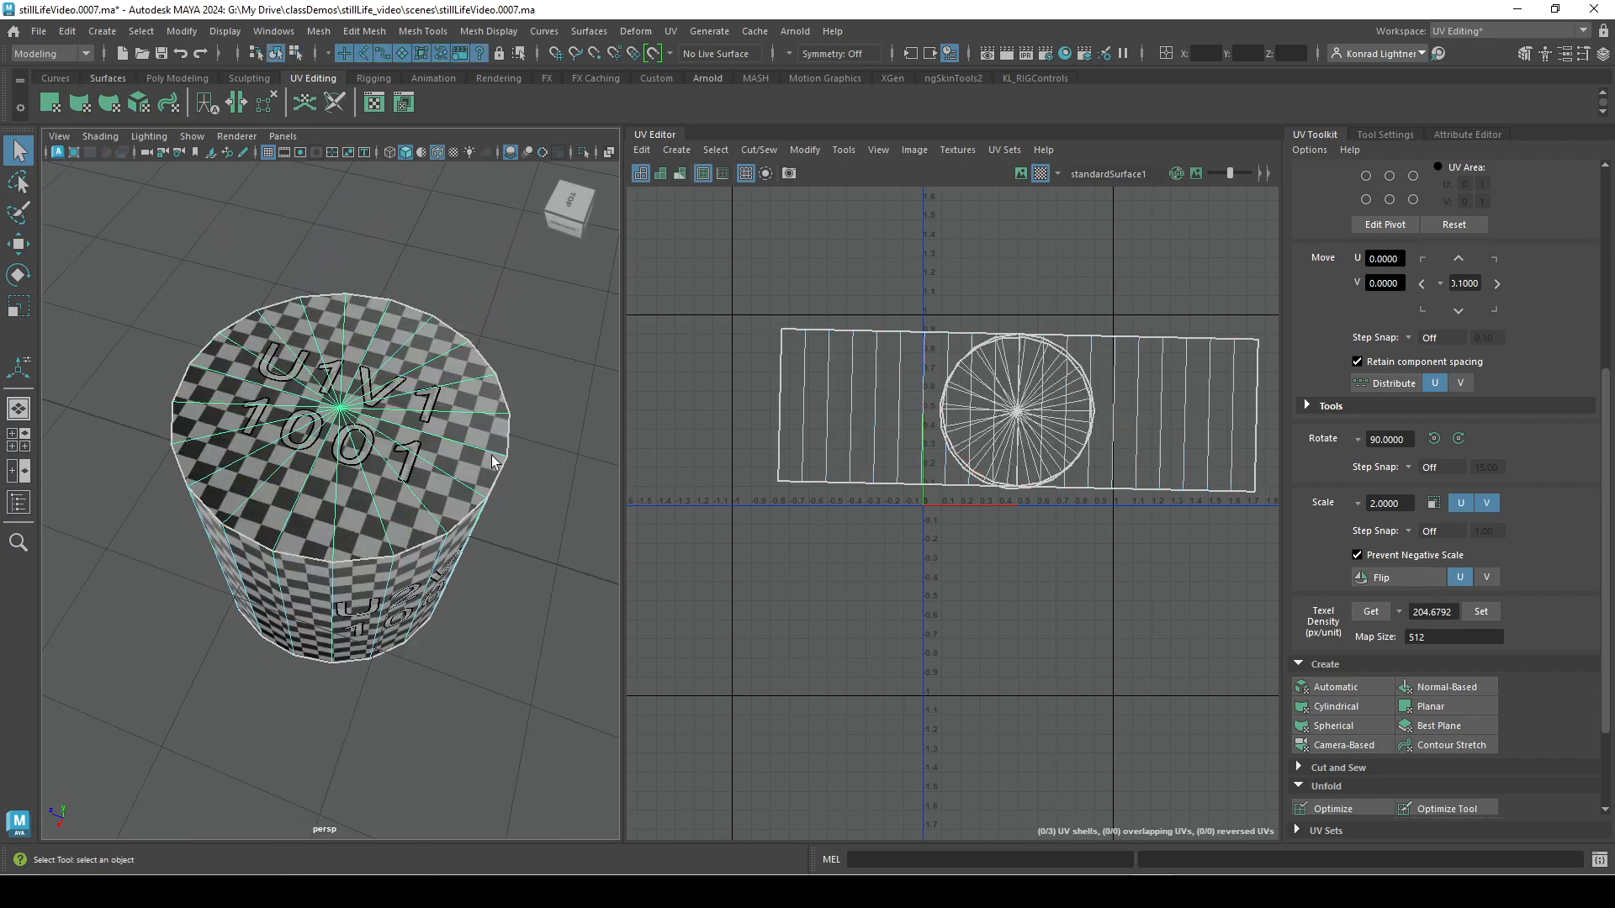
click(481, 624)
alt+drag(510, 715, 520, 610)
click(447, 636)
alt+drag(505, 677, 400, 710)
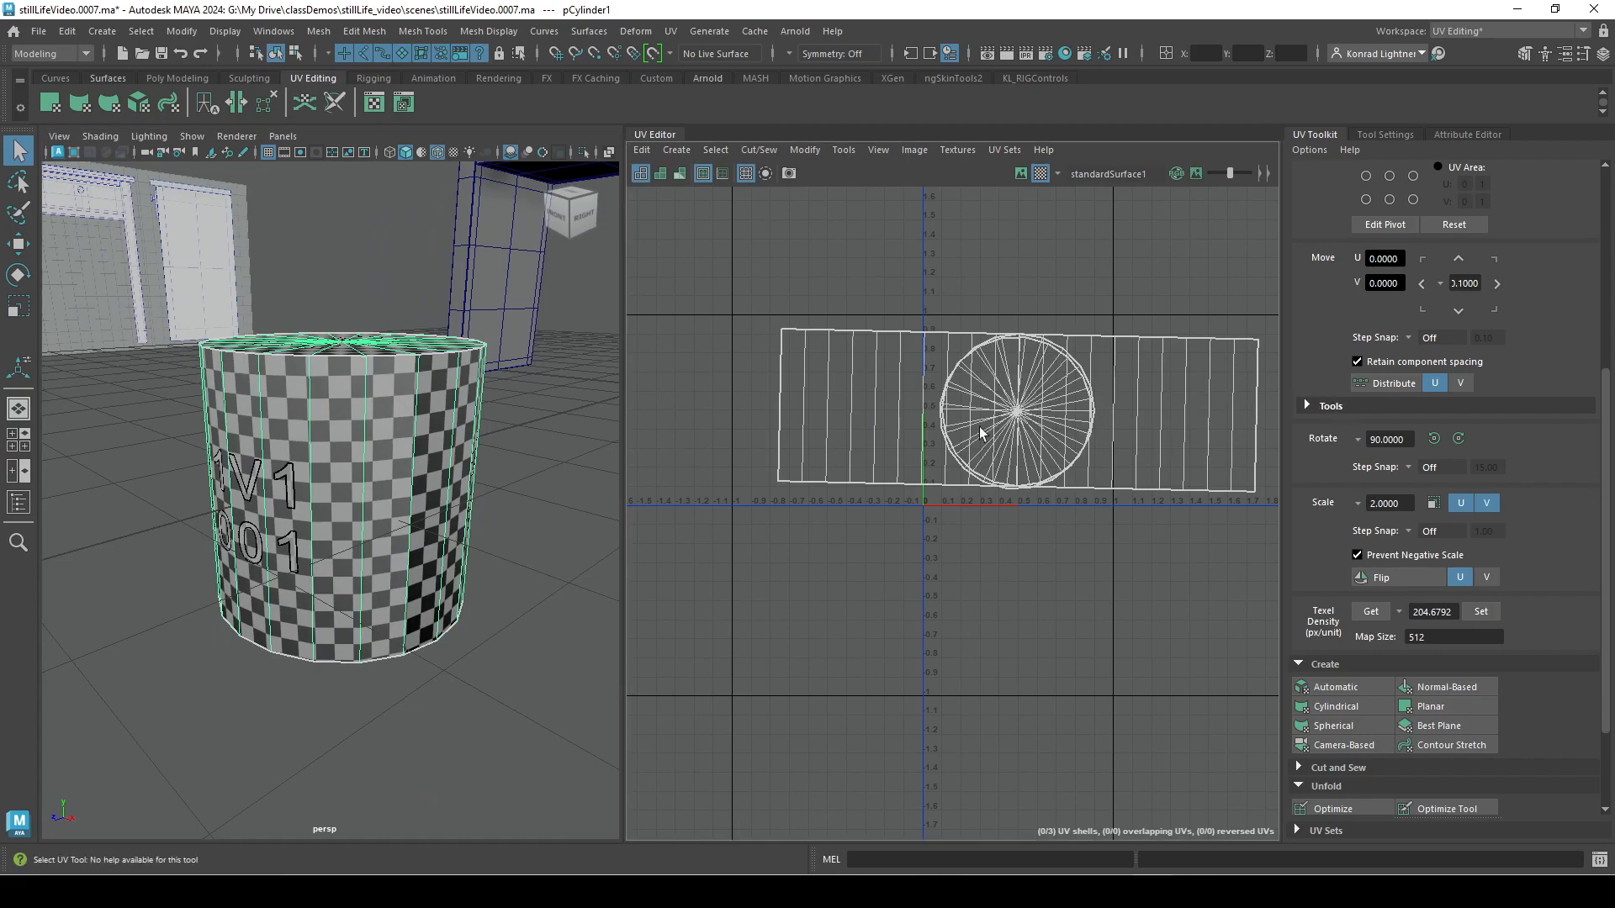
alt+middle_drag(1107, 564, 1048, 661)
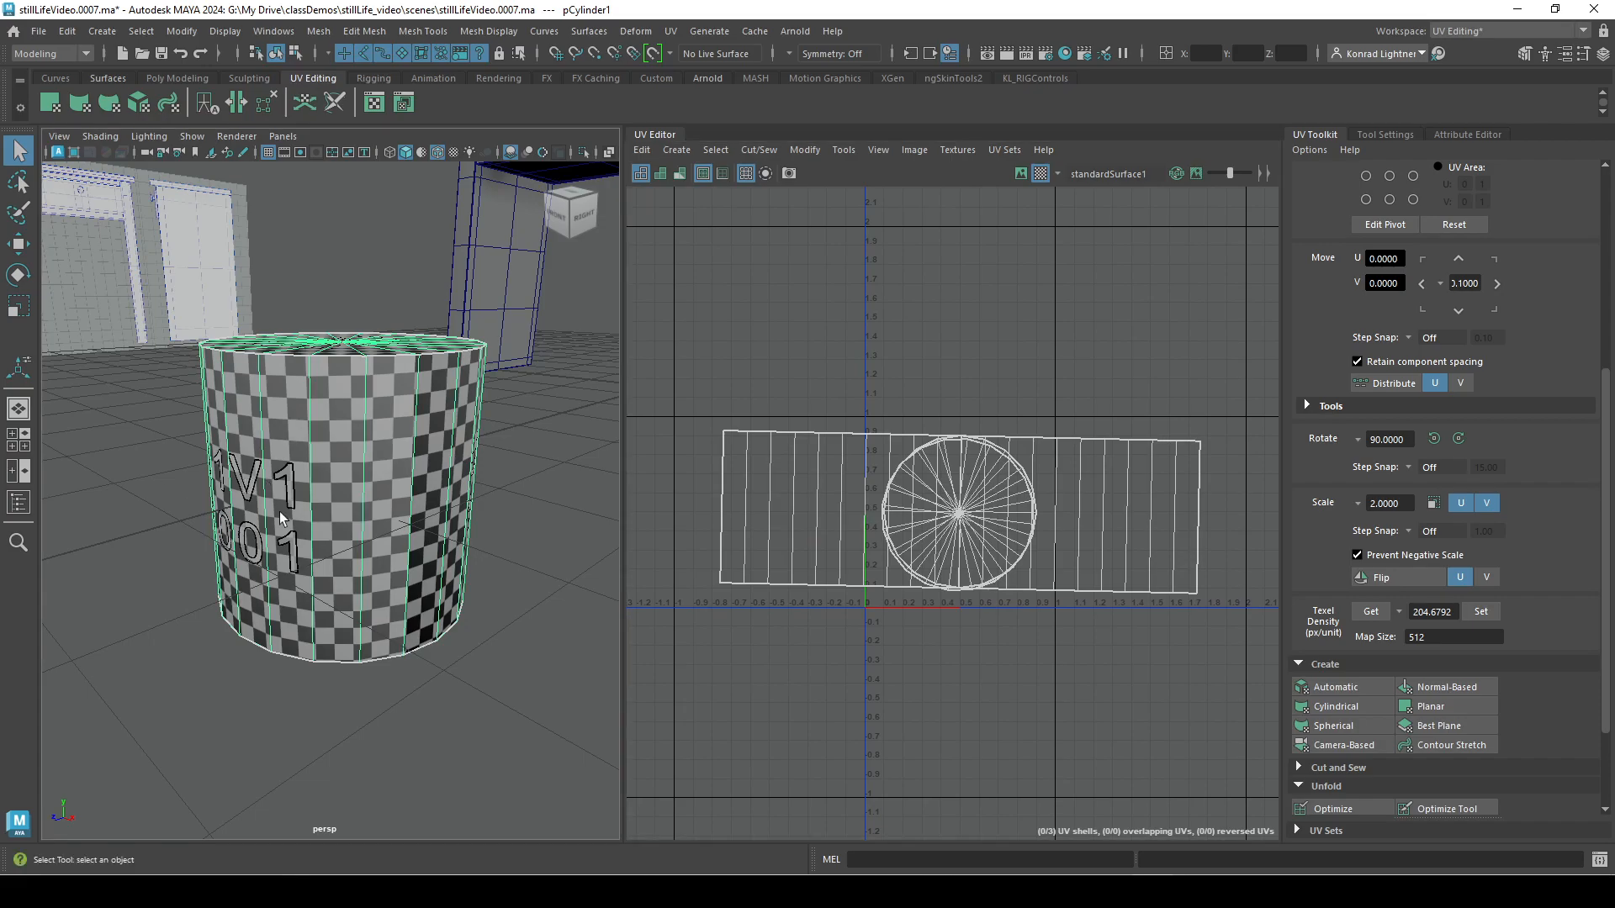
Delete the cylinder from the scene.
key(Delete)
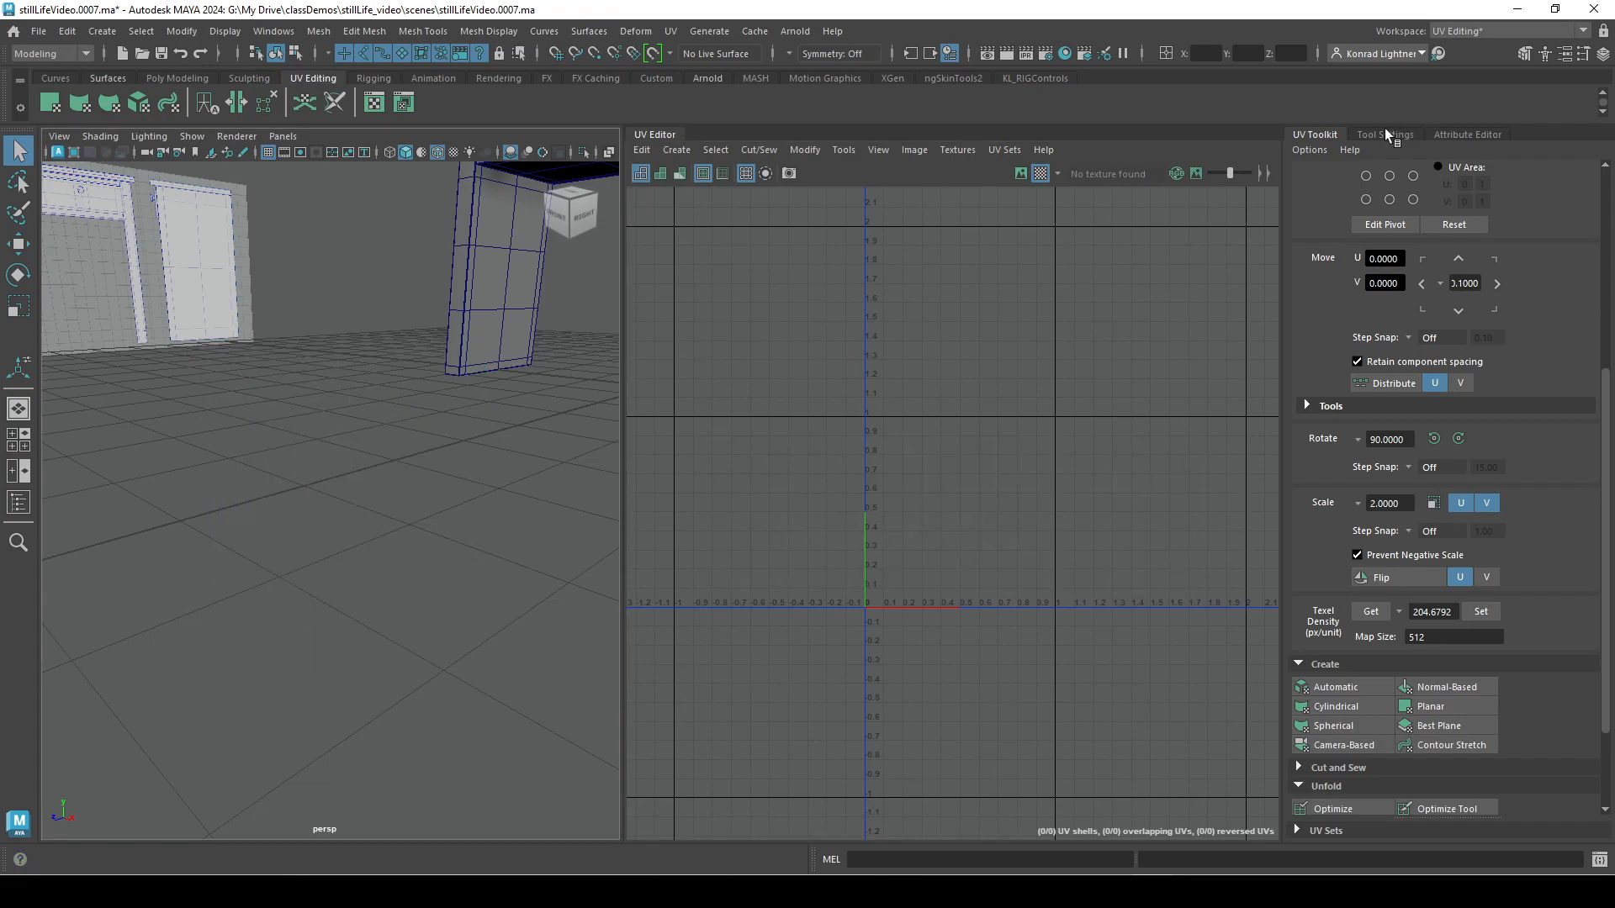
scroll(1483, 503, up, 3)
scroll(1485, 508, down, 5)
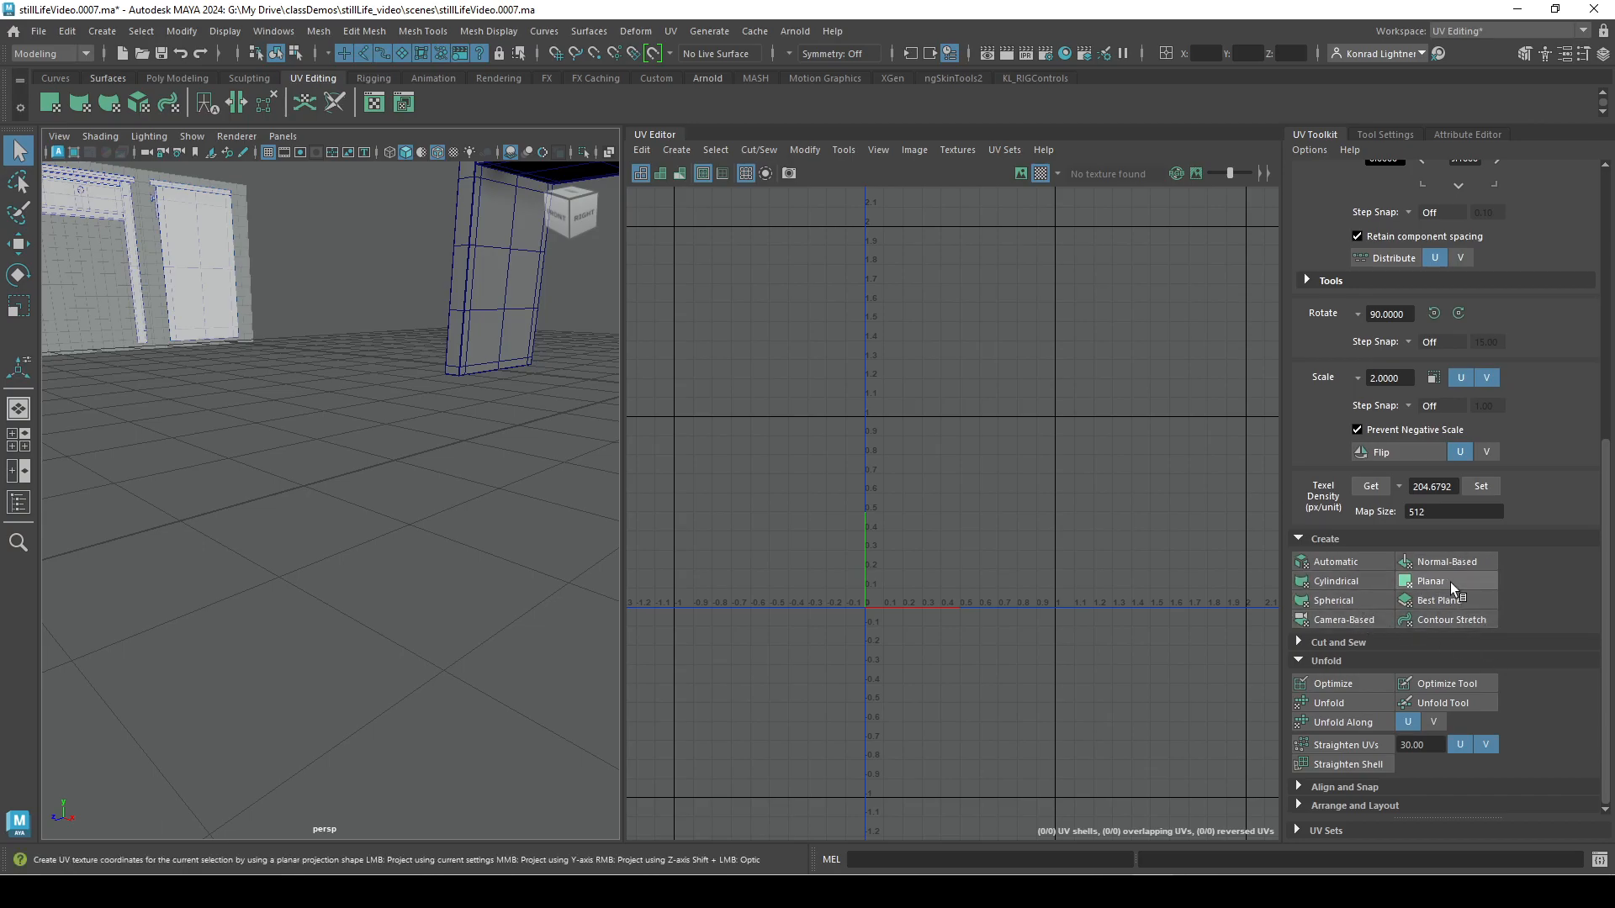
alt+right_drag(526, 471, 421, 476)
alt+middle_drag(421, 476, 82, 555)
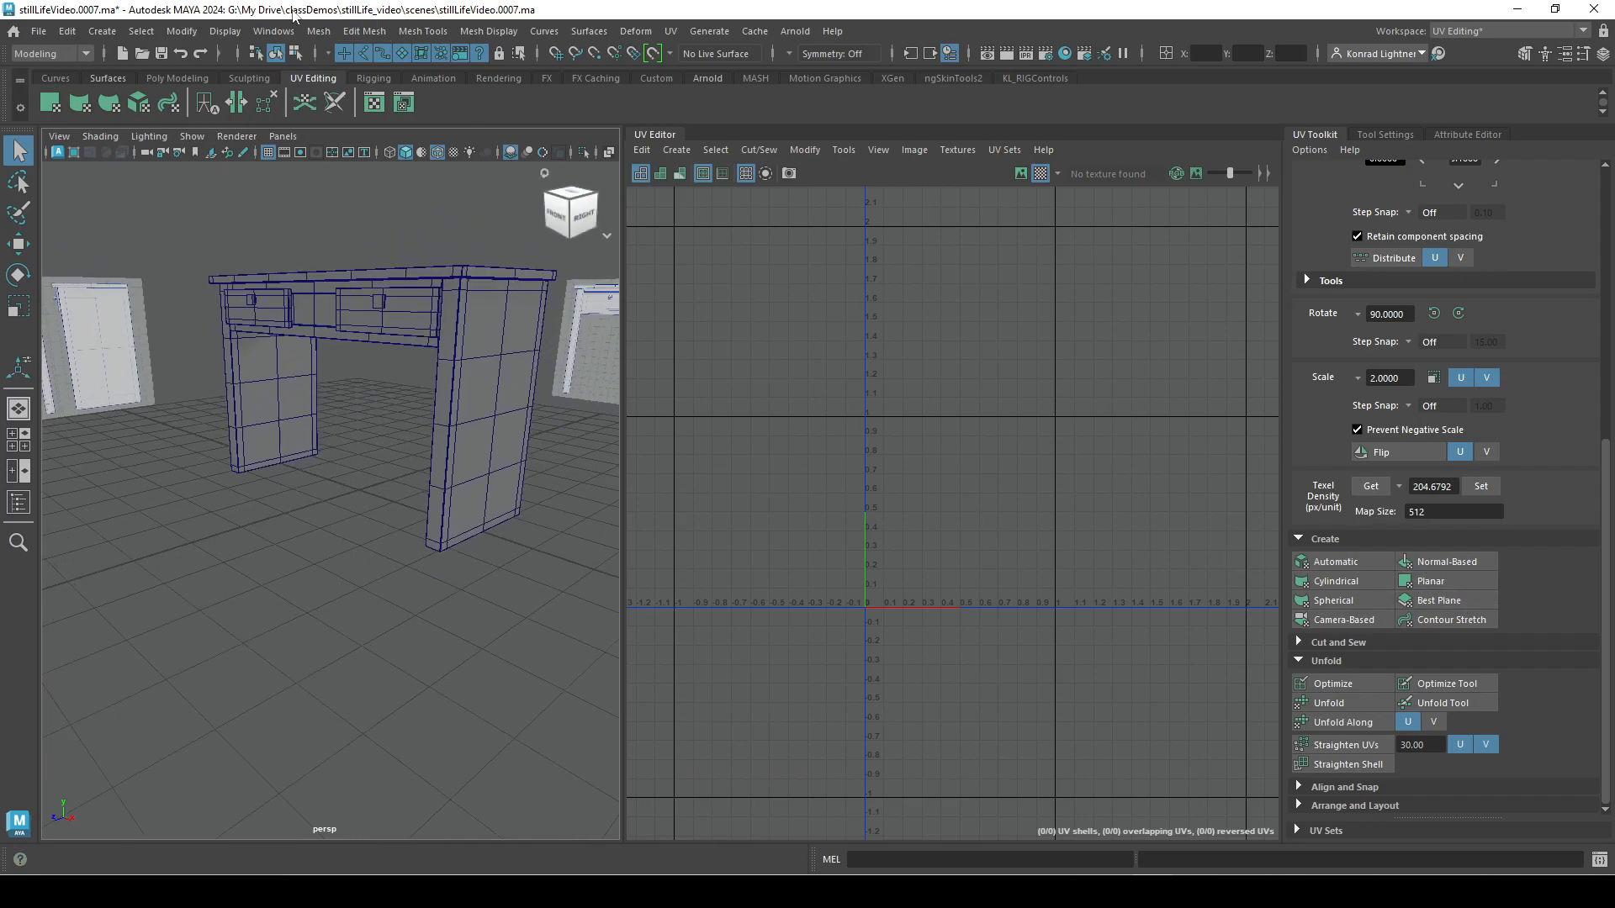
Create a polygon cone and activate the Move tool.
click(318, 31)
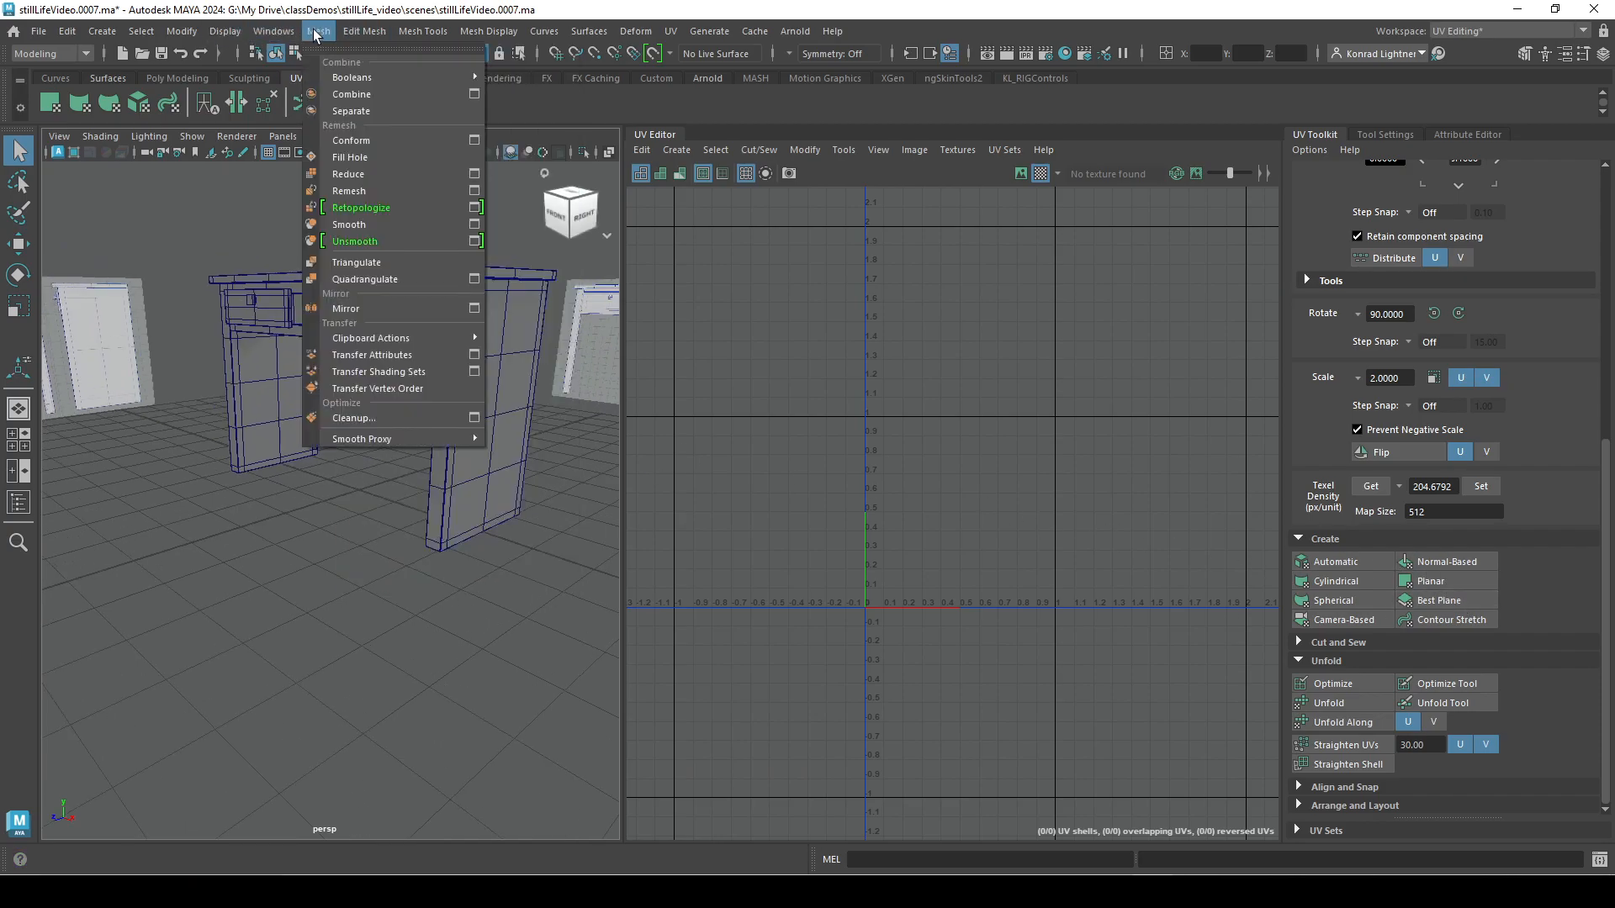
mouse_move(101, 32)
mouse_move(252, 93)
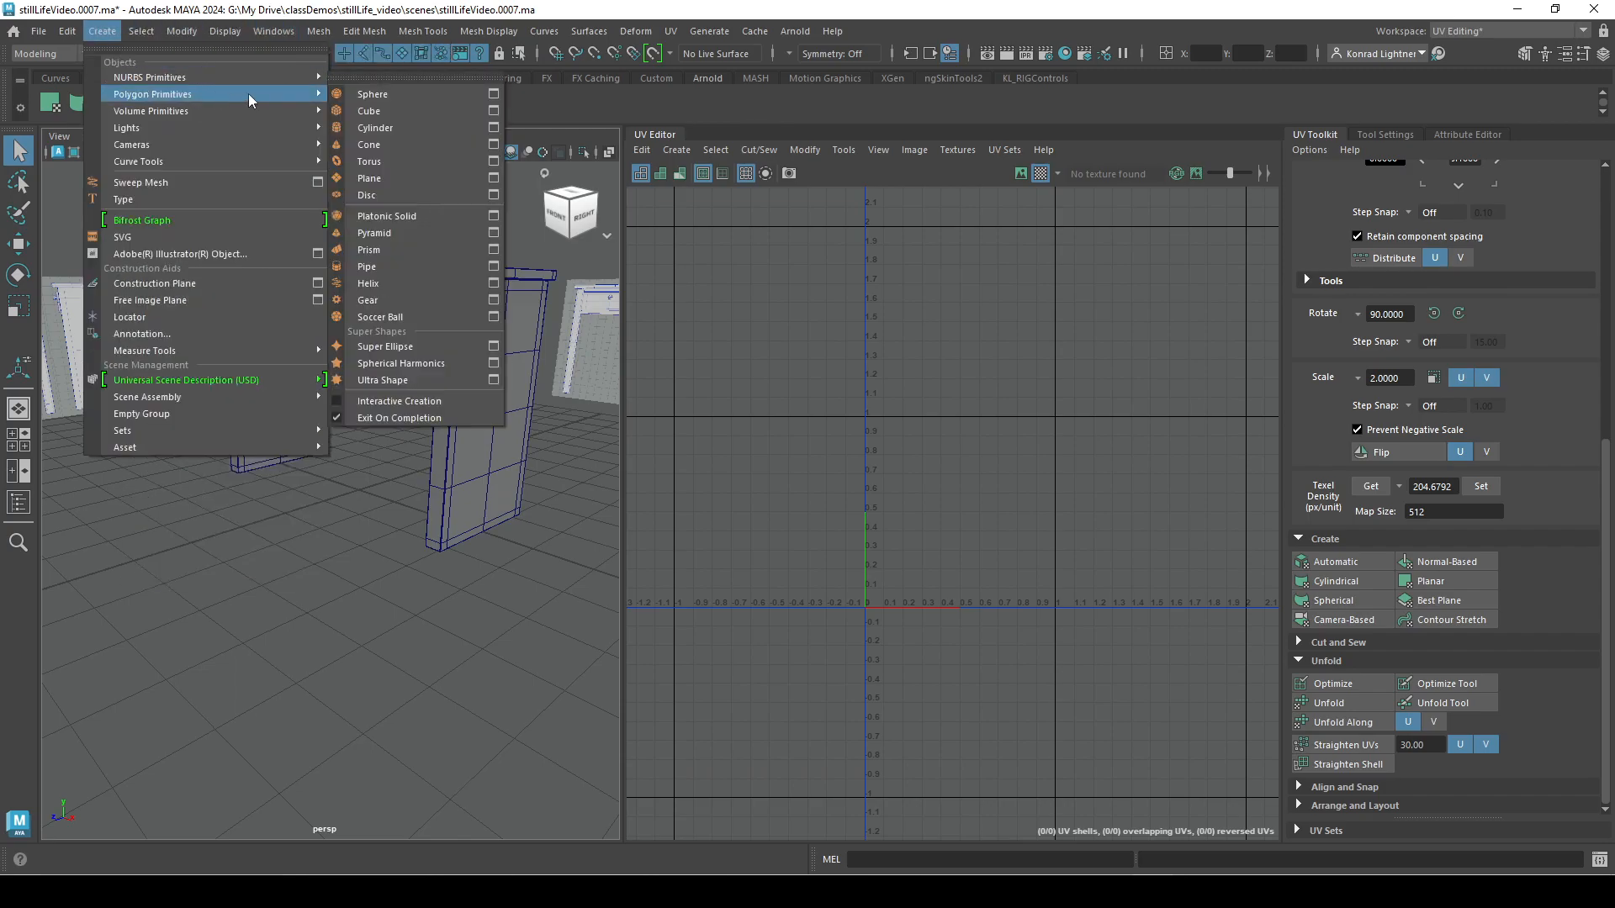
click(370, 145)
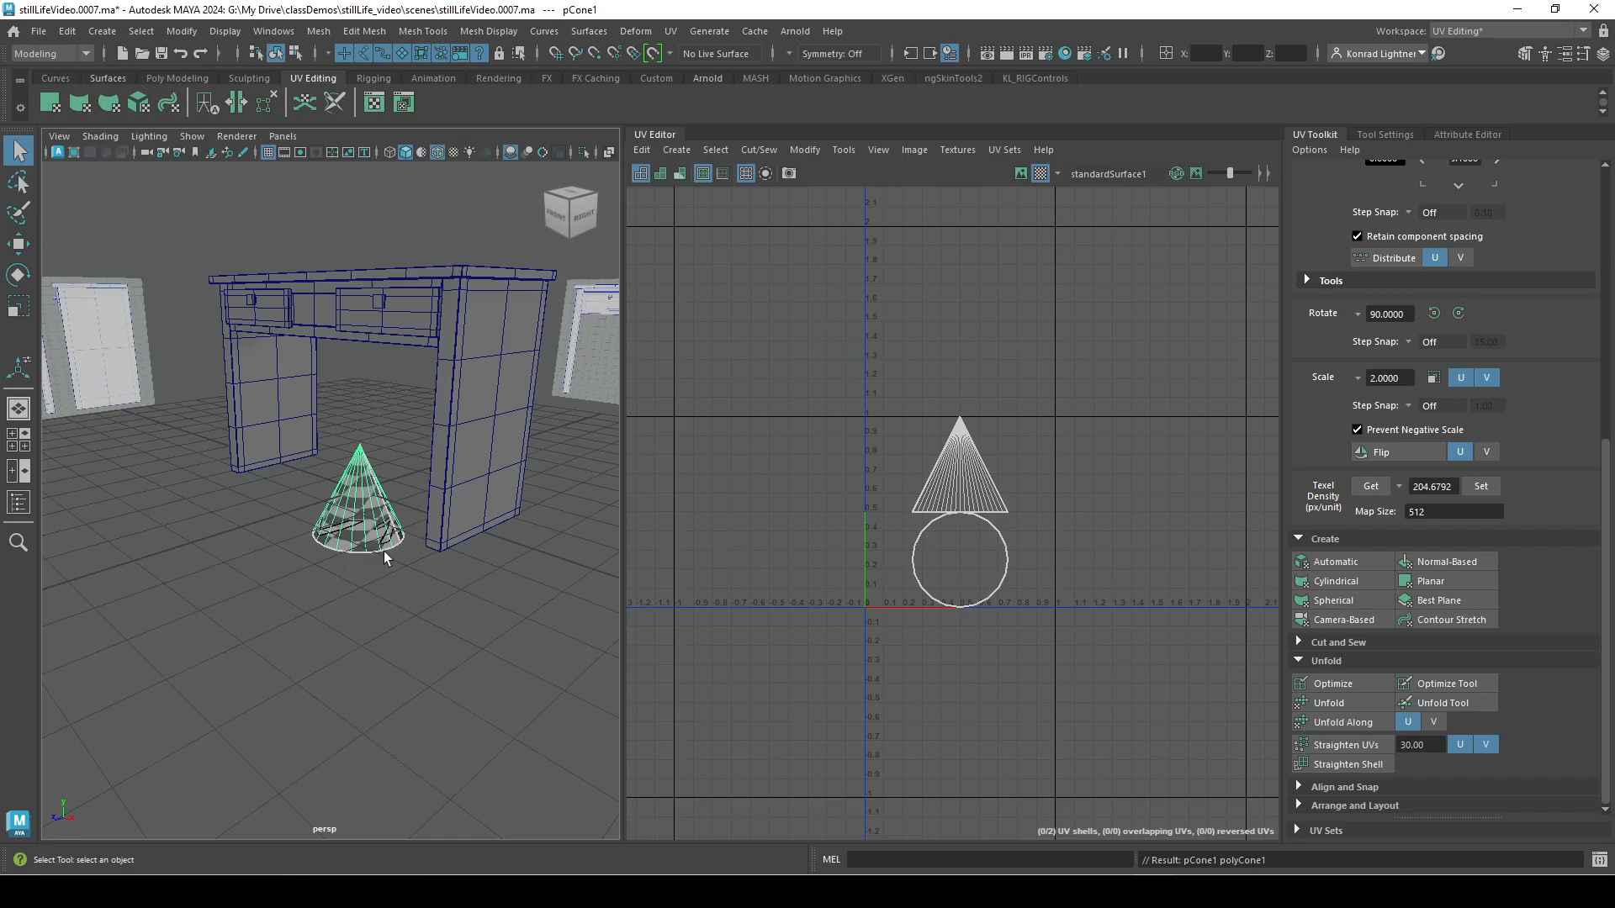
key(w)
Select the whole cone and apply a Camera-Based projection to it from a low side view.
drag(297, 513, 67, 590)
alt+middle_drag(252, 648, 338, 597)
alt+right_drag(338, 597, 396, 440)
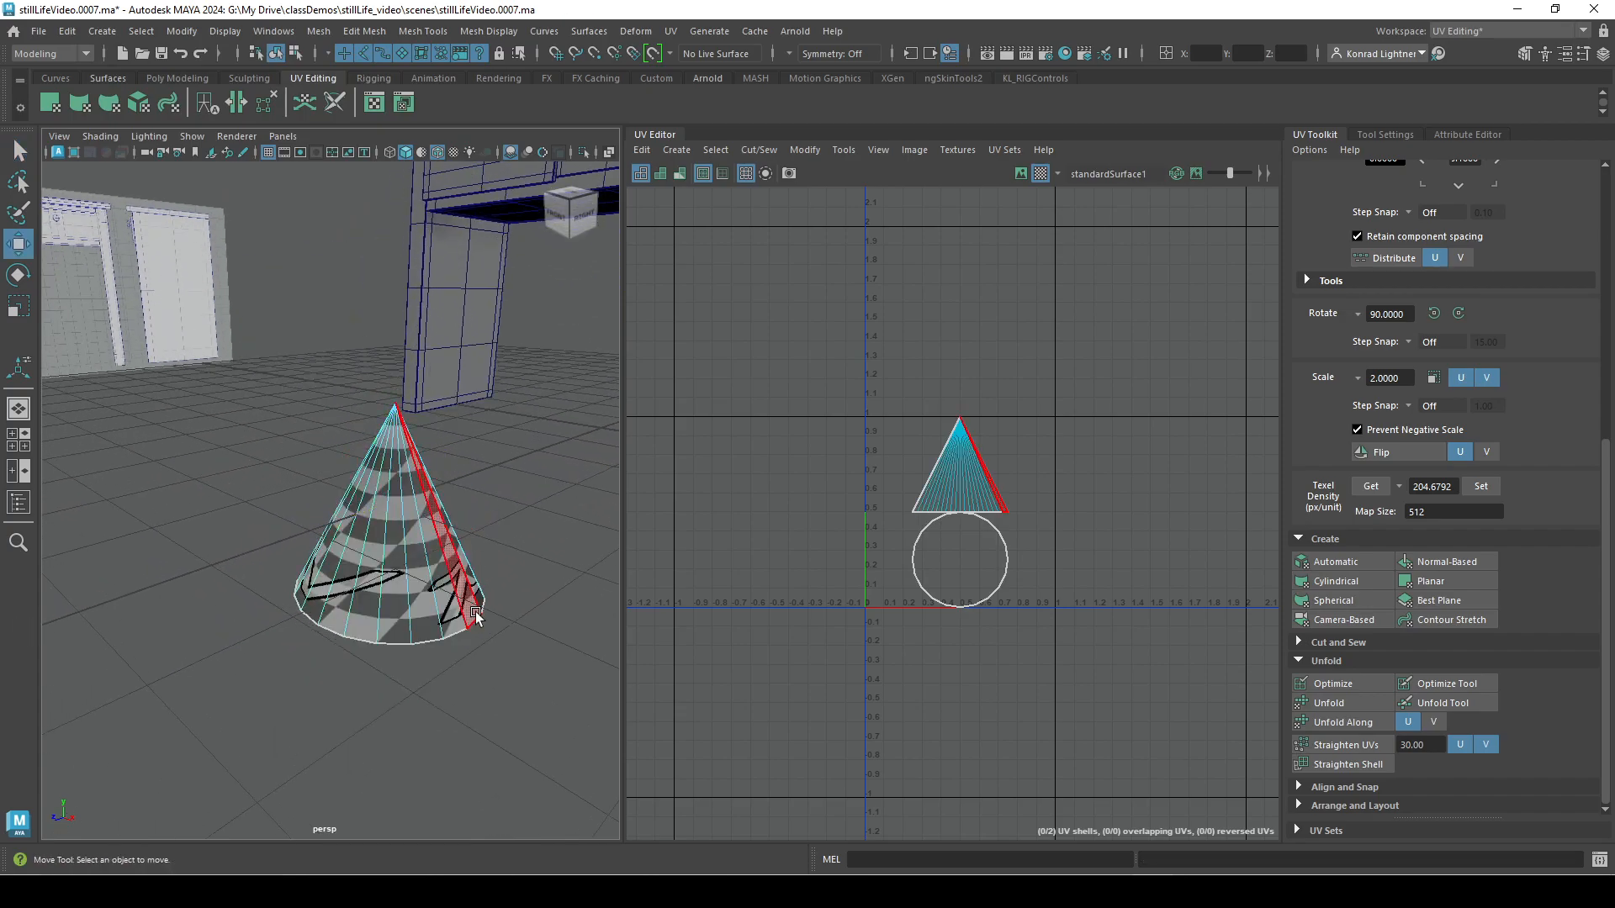
alt+drag(476, 617, 521, 614)
right_drag(429, 393, 508, 372)
click(458, 547)
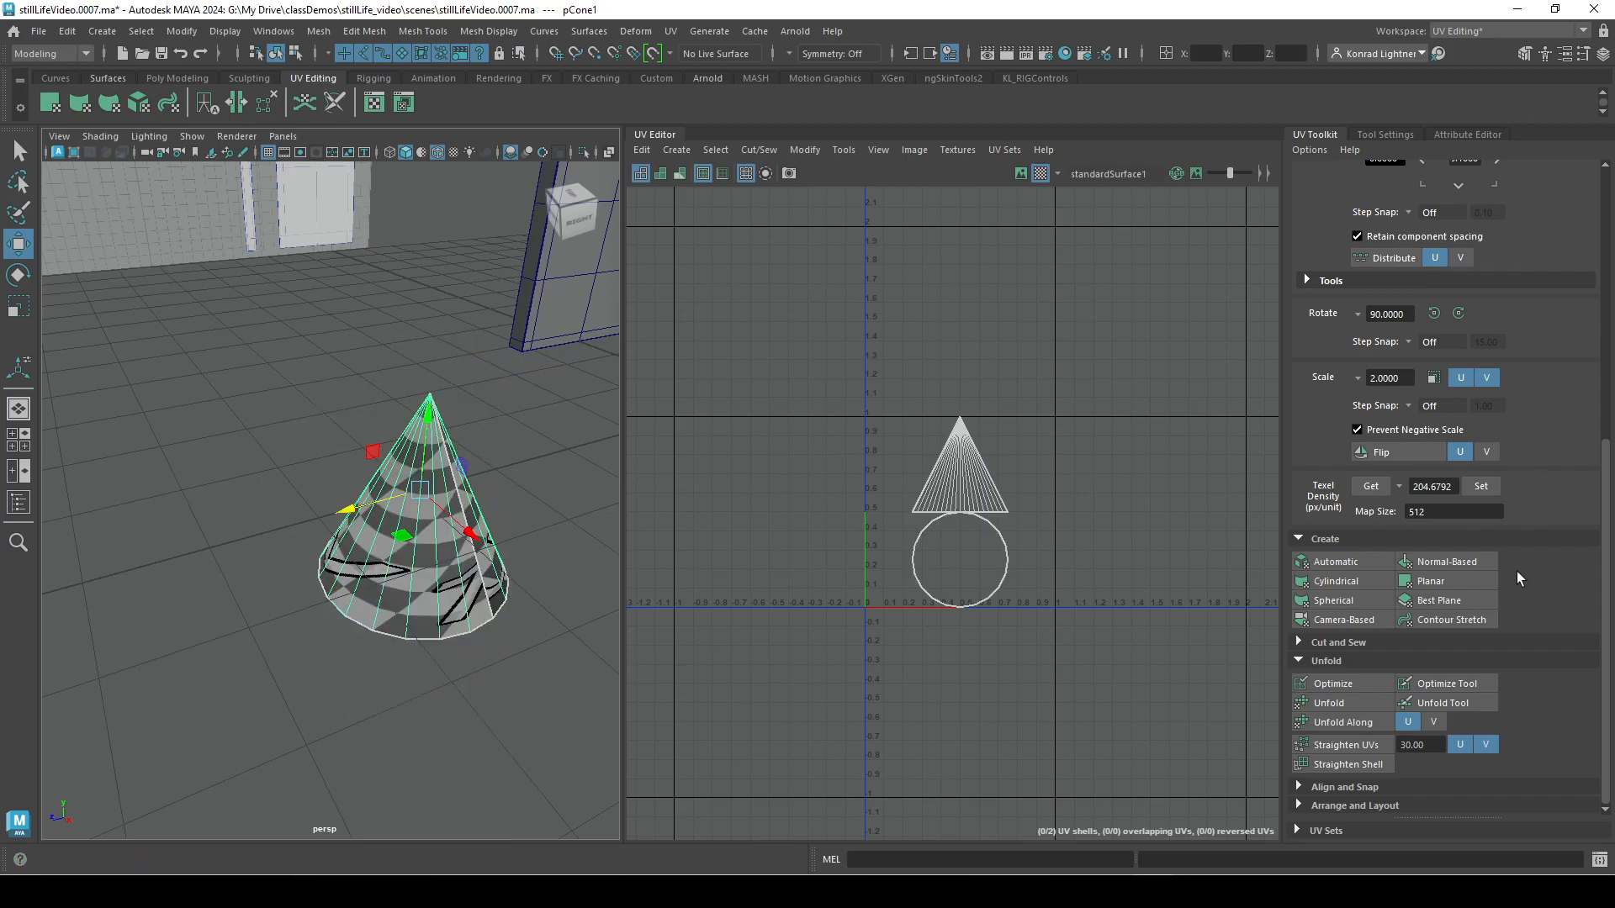
alt+drag(294, 633, 425, 563)
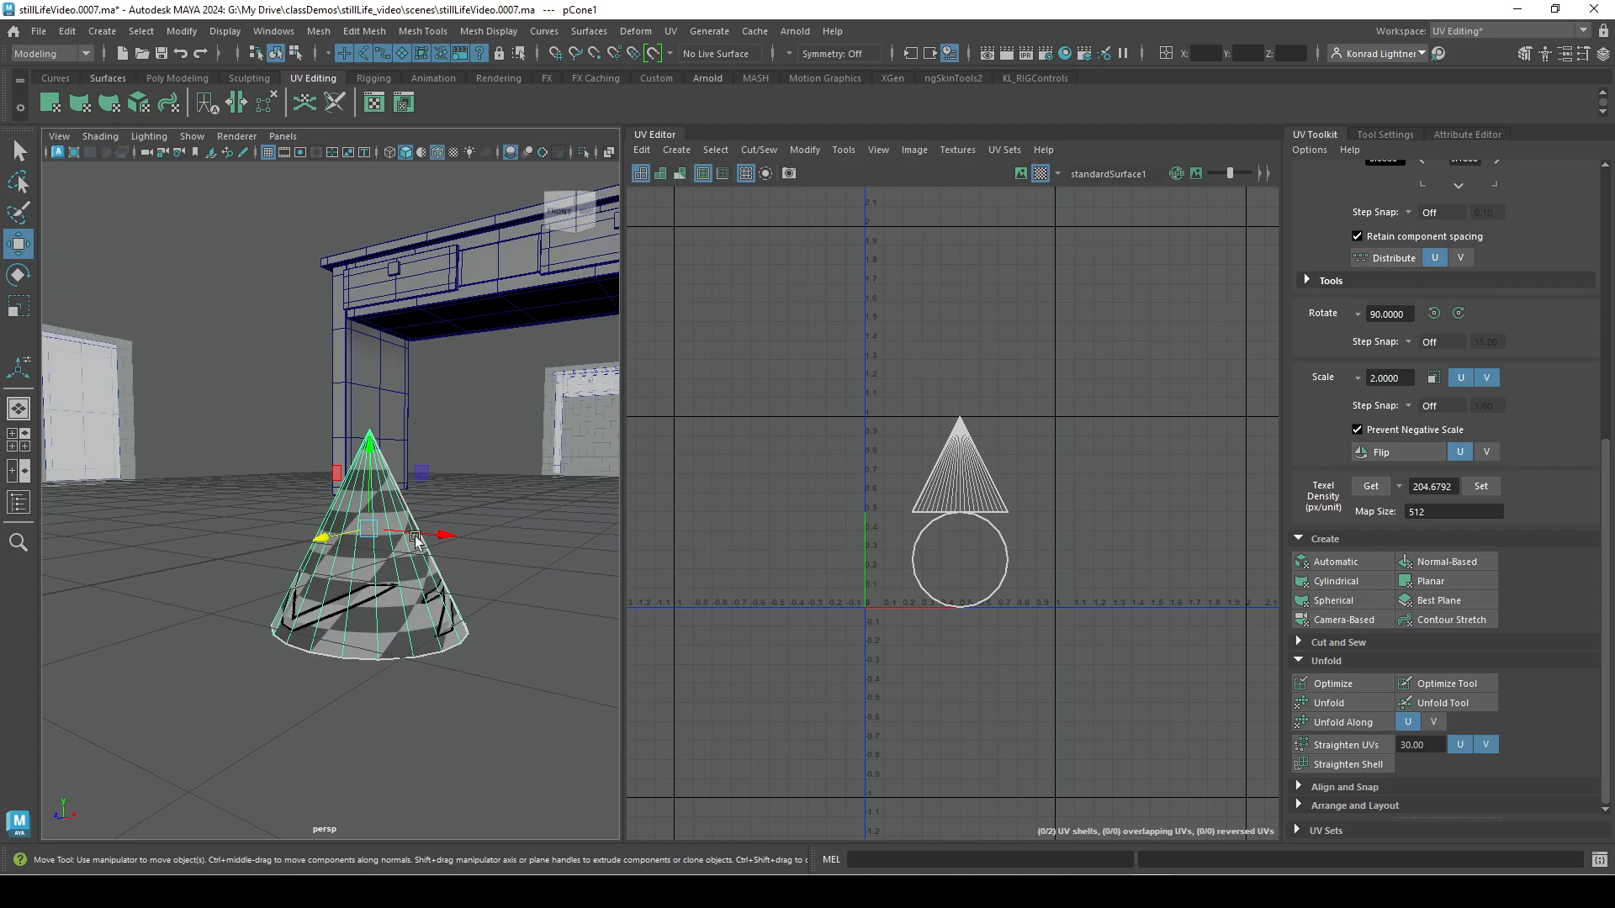
click(1341, 623)
Select a few adjacent stretched faces on the cone's side and reproject them with Camera-Based from the turned view.
alt+drag(467, 728, 418, 696)
click(451, 639)
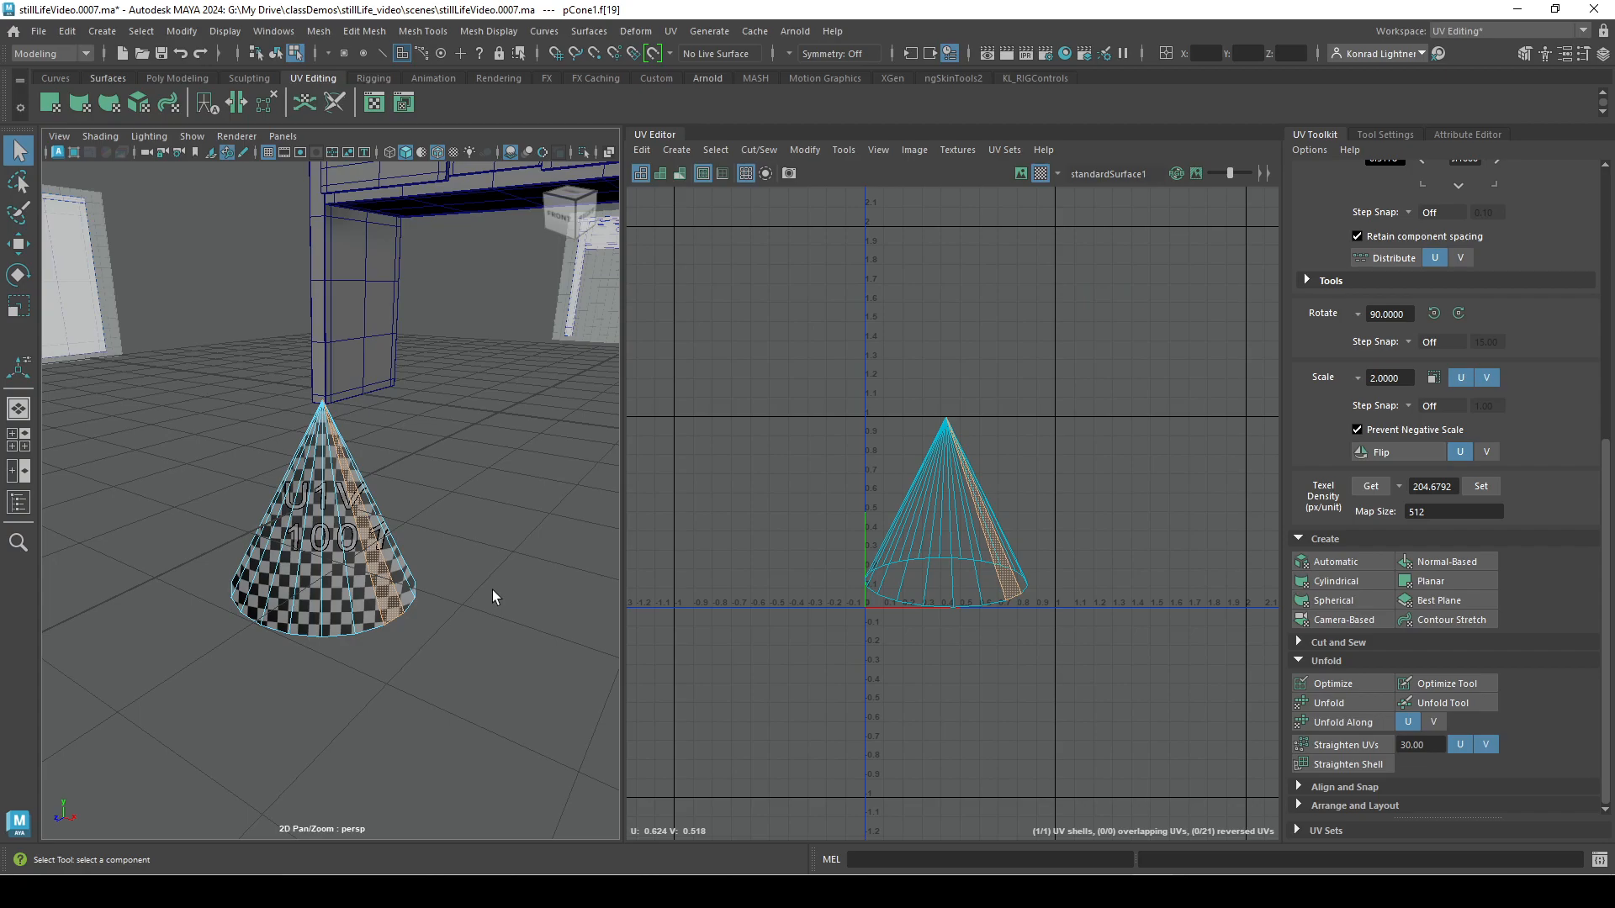
double_click(376, 569)
click(370, 606)
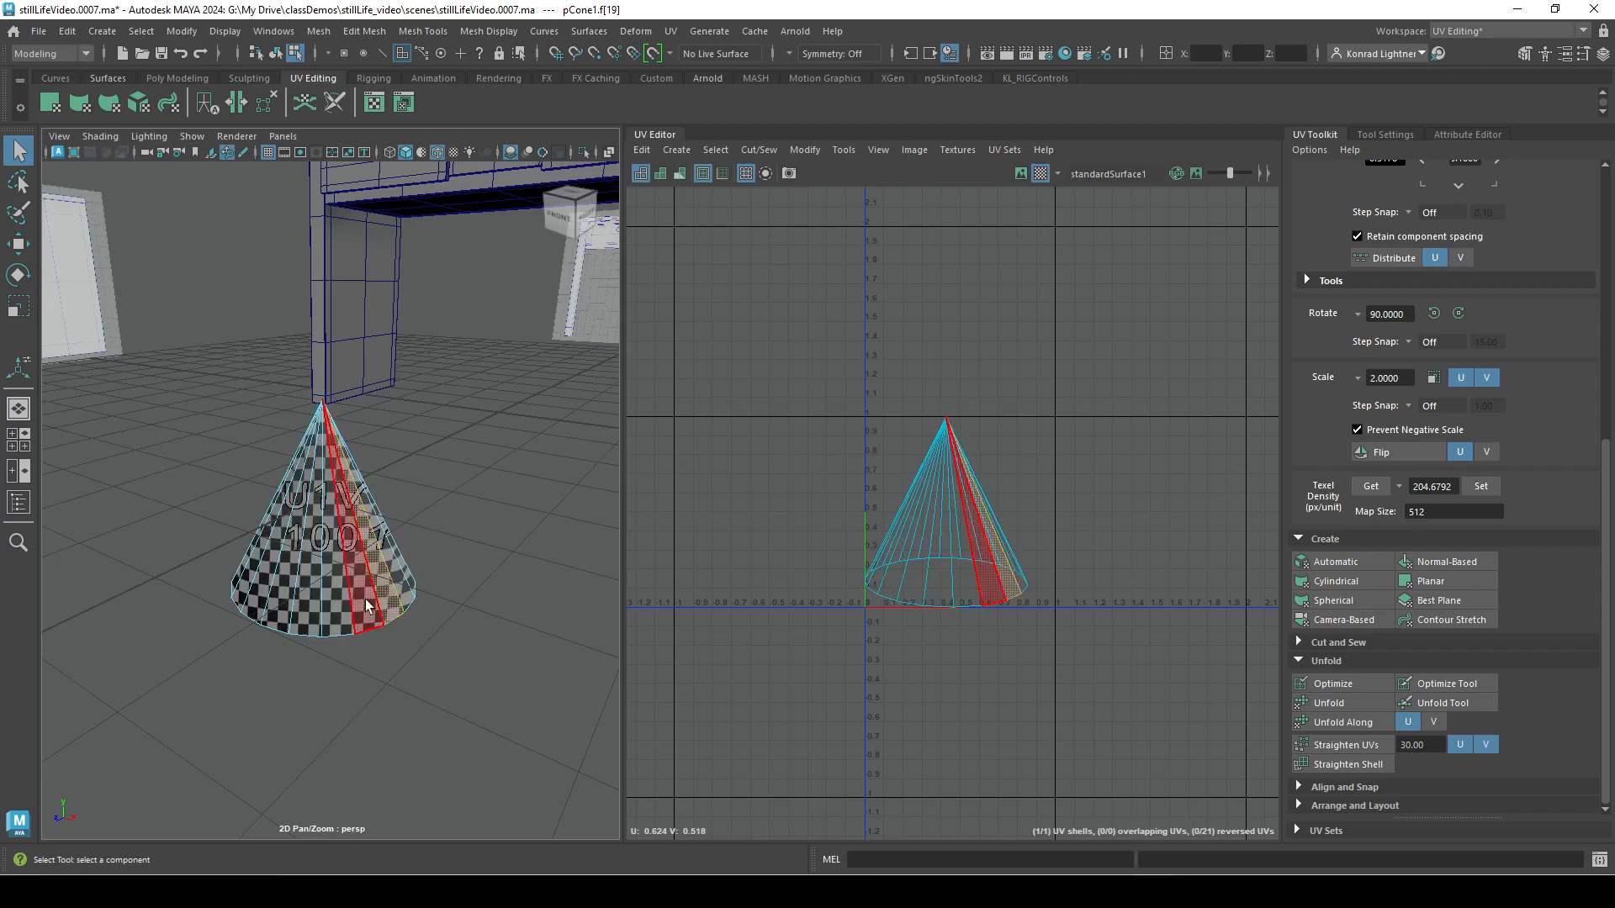
click(405, 583)
shift+click(405, 586)
shift+click(387, 593)
click(1366, 613)
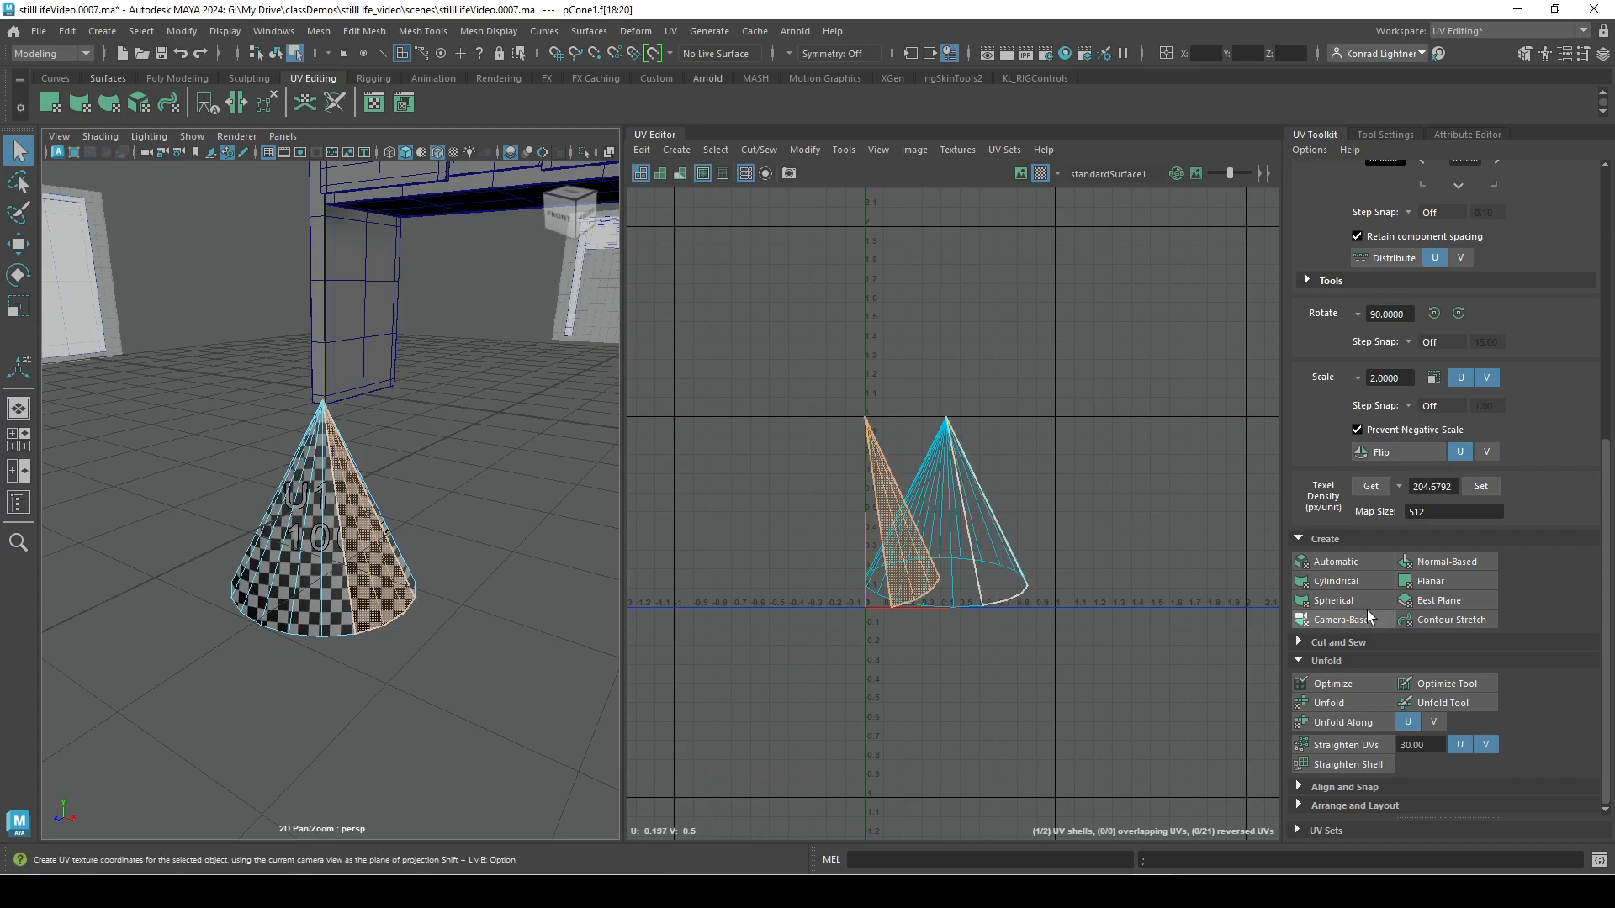
Select a single side face within the reprojected strip and apply Camera-Based to it from a different angle.
alt+drag(343, 720, 278, 702)
click(368, 635)
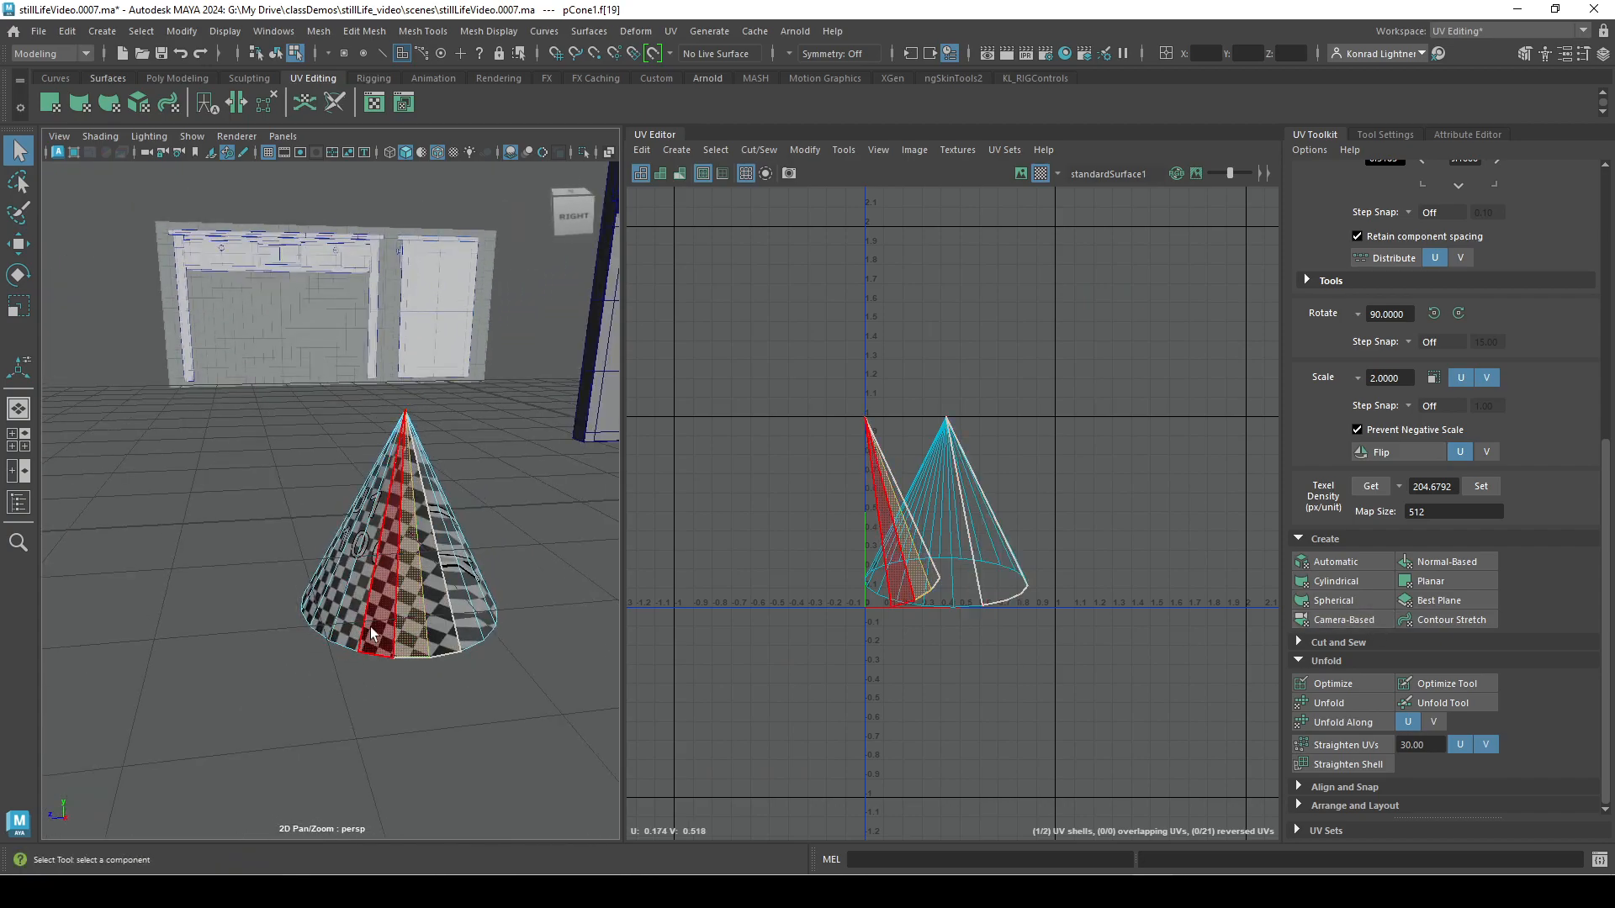
click(370, 634)
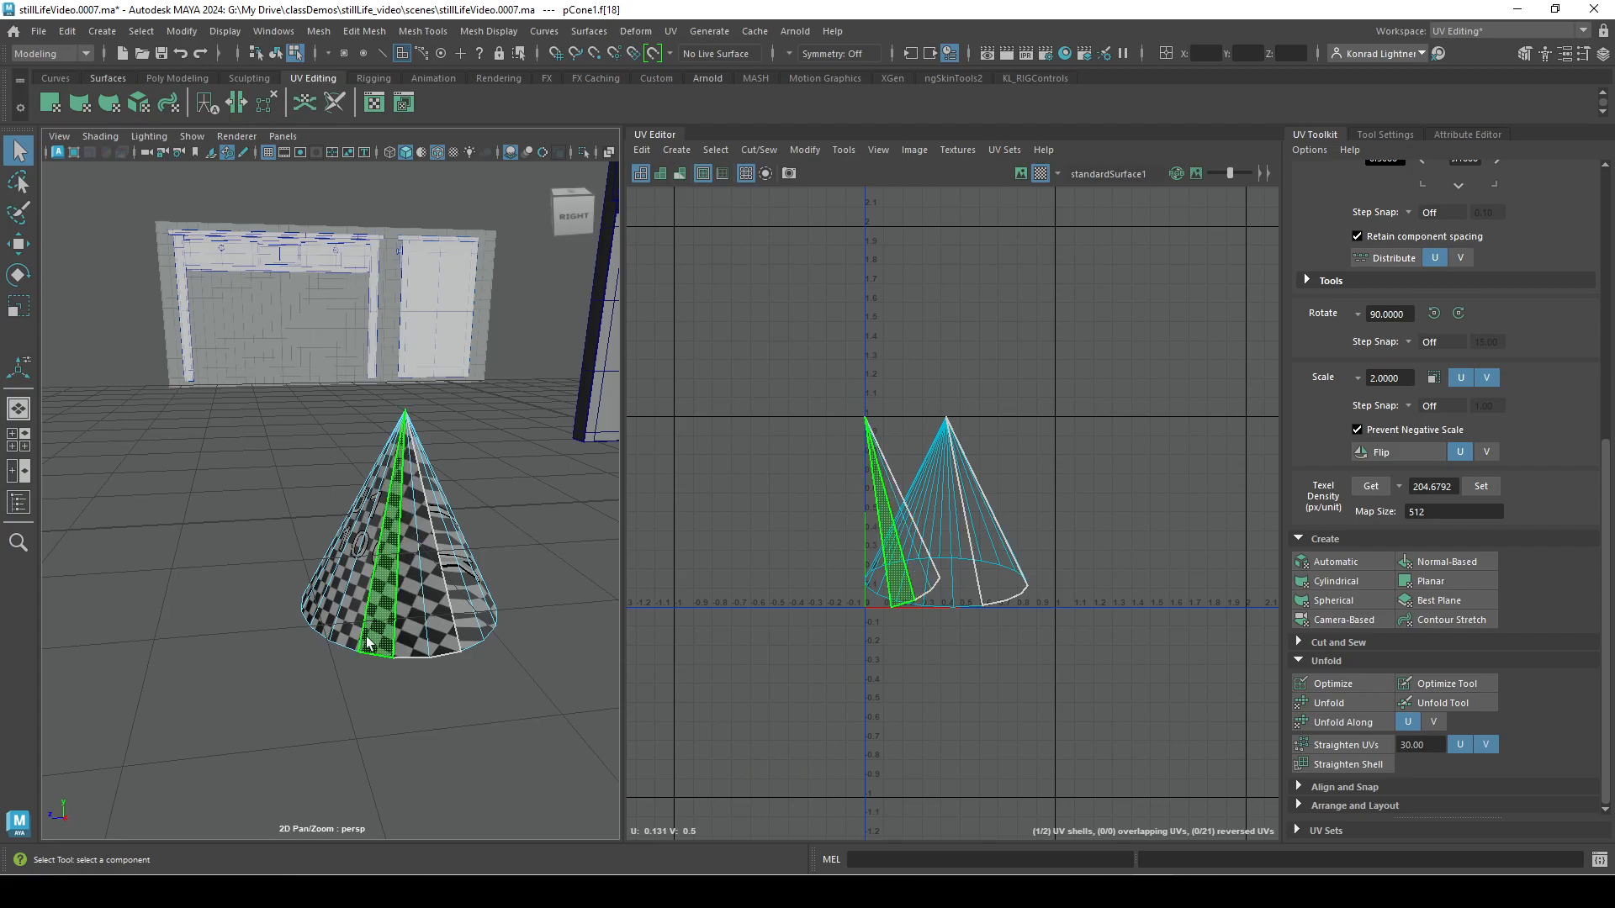
click(1367, 620)
alt+drag(353, 652, 337, 539)
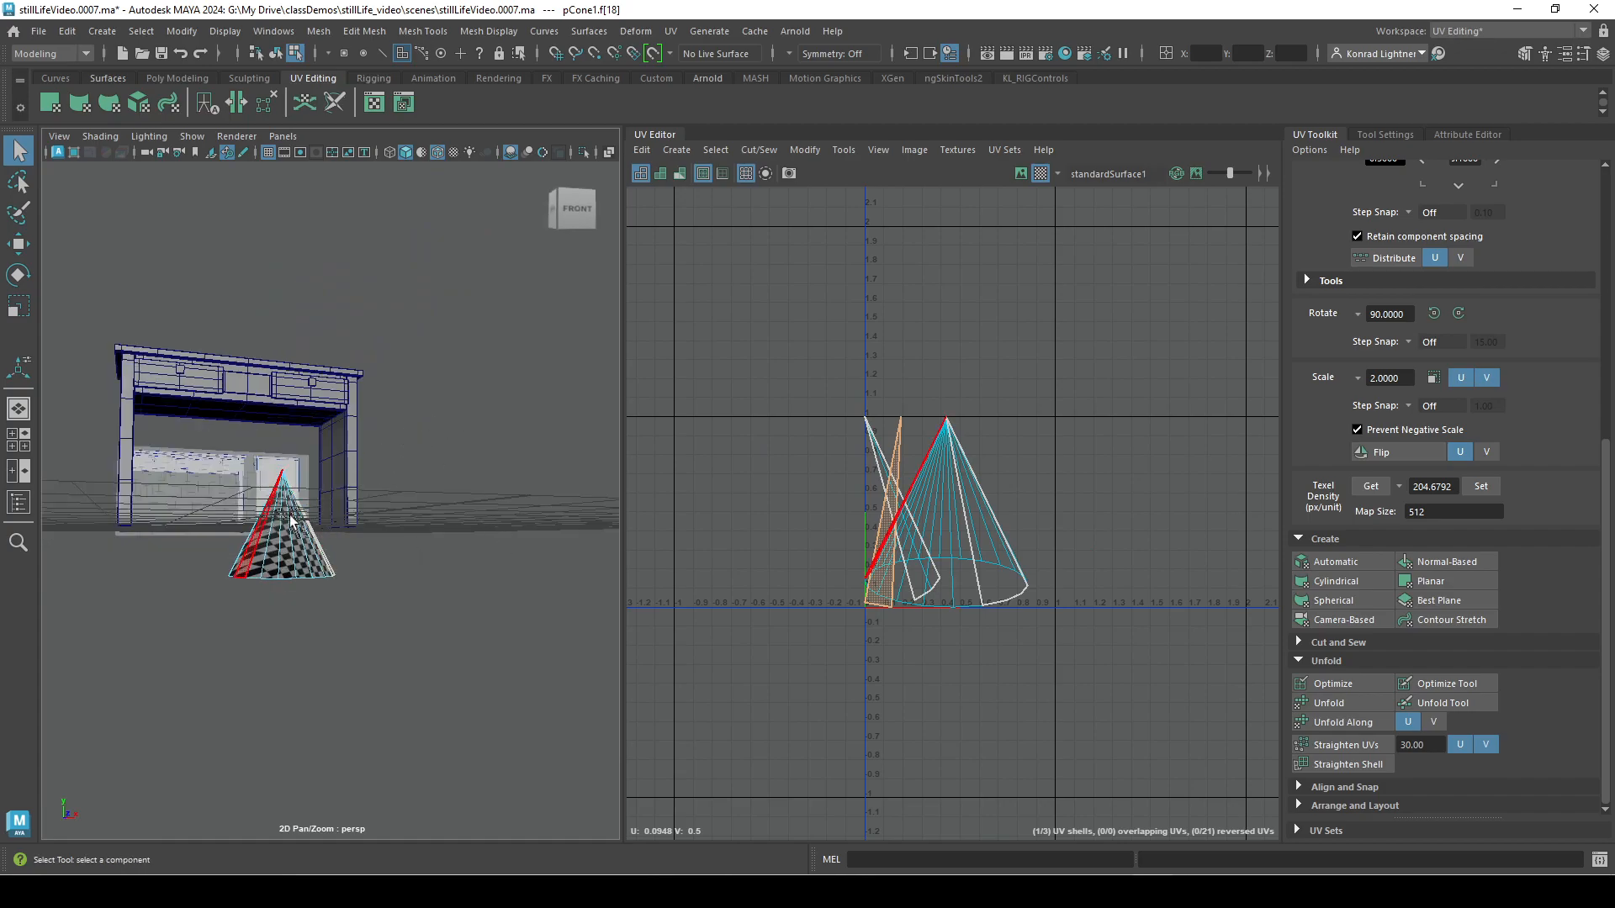
Leave face selection, select the whole cone and delete it.
alt+drag(281, 538, 353, 662)
key(w)
right_drag(357, 459, 437, 367)
click(425, 490)
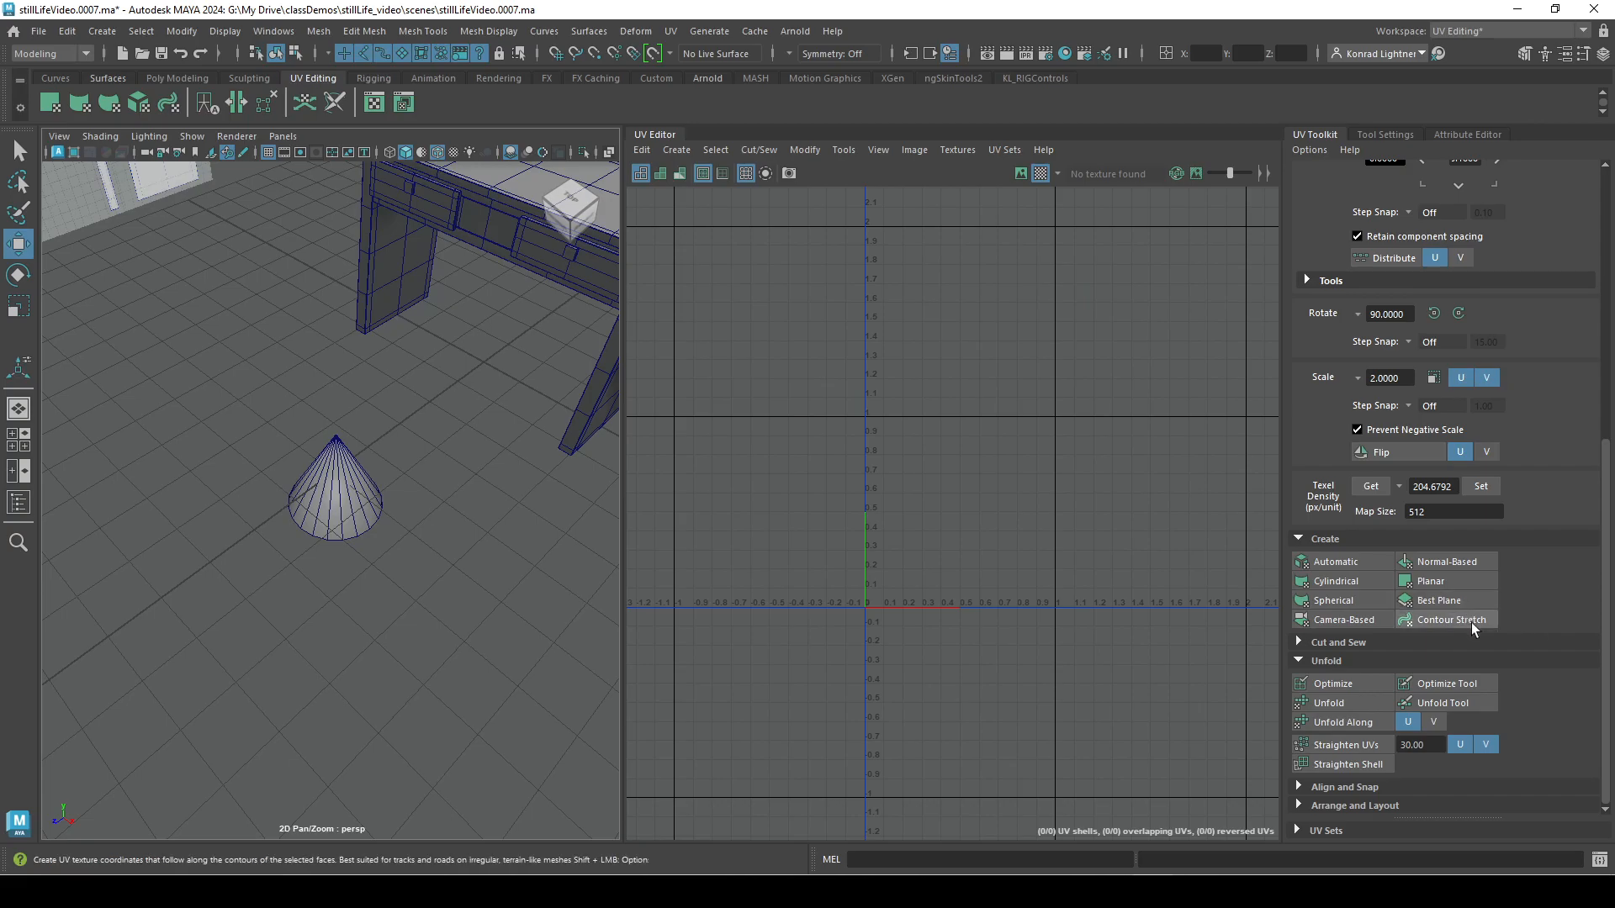
right_drag(364, 412, 425, 415)
key(Delete)
Select the desk, collapse the Create options and expand the Cut and Sew options.
alt+middle_drag(503, 487, 235, 660)
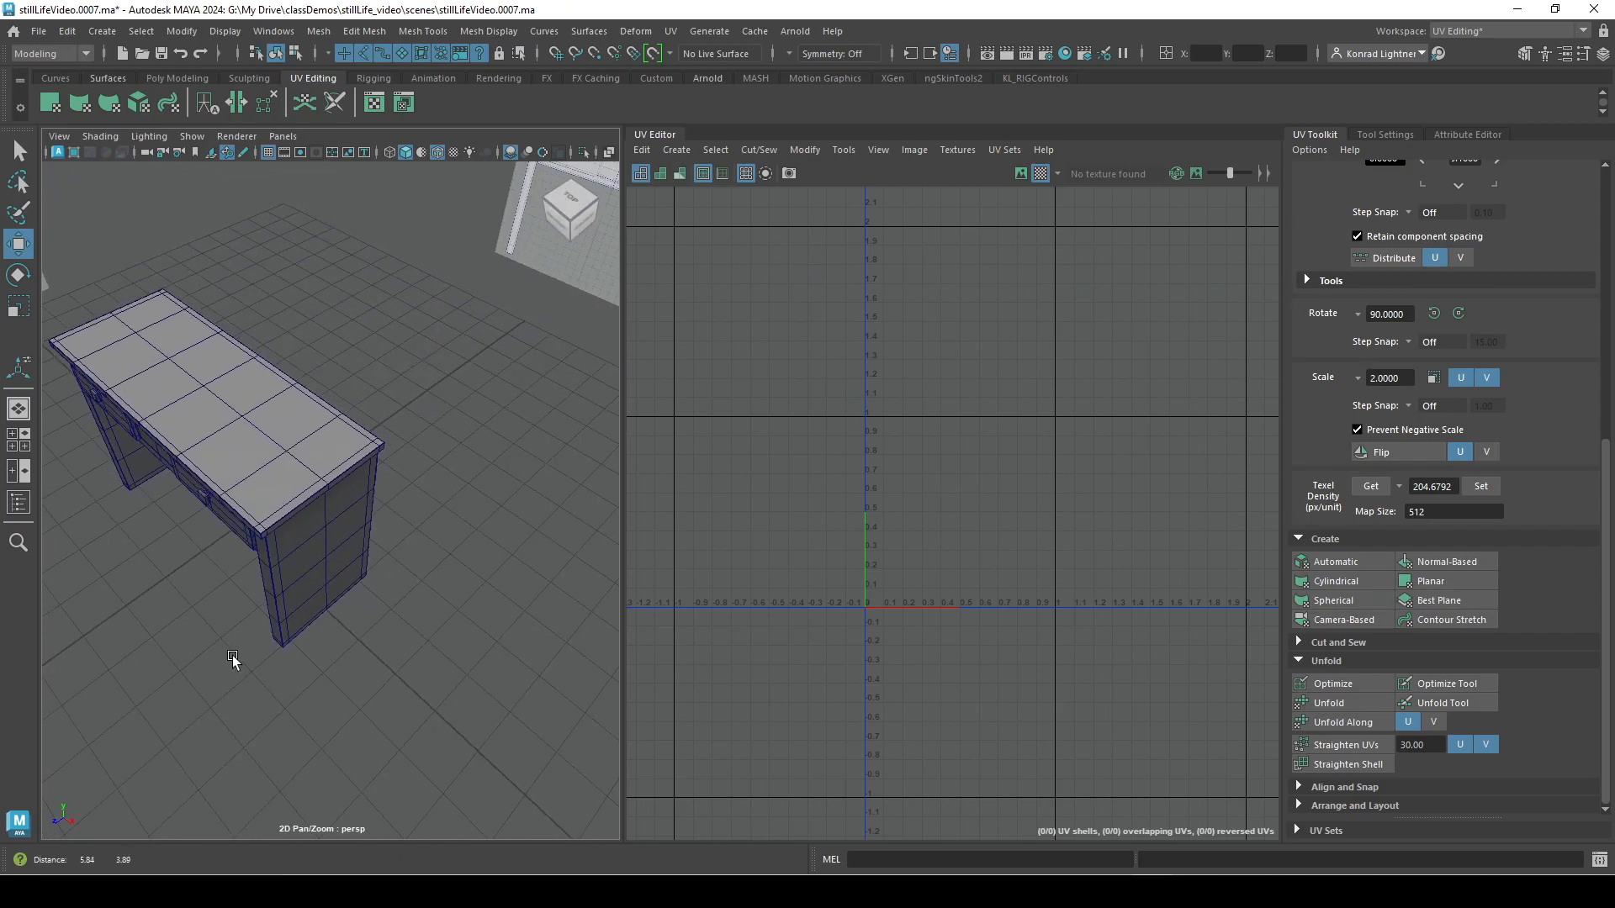
alt+right_drag(234, 659, 281, 604)
alt+middle_drag(281, 604, 323, 627)
click(317, 535)
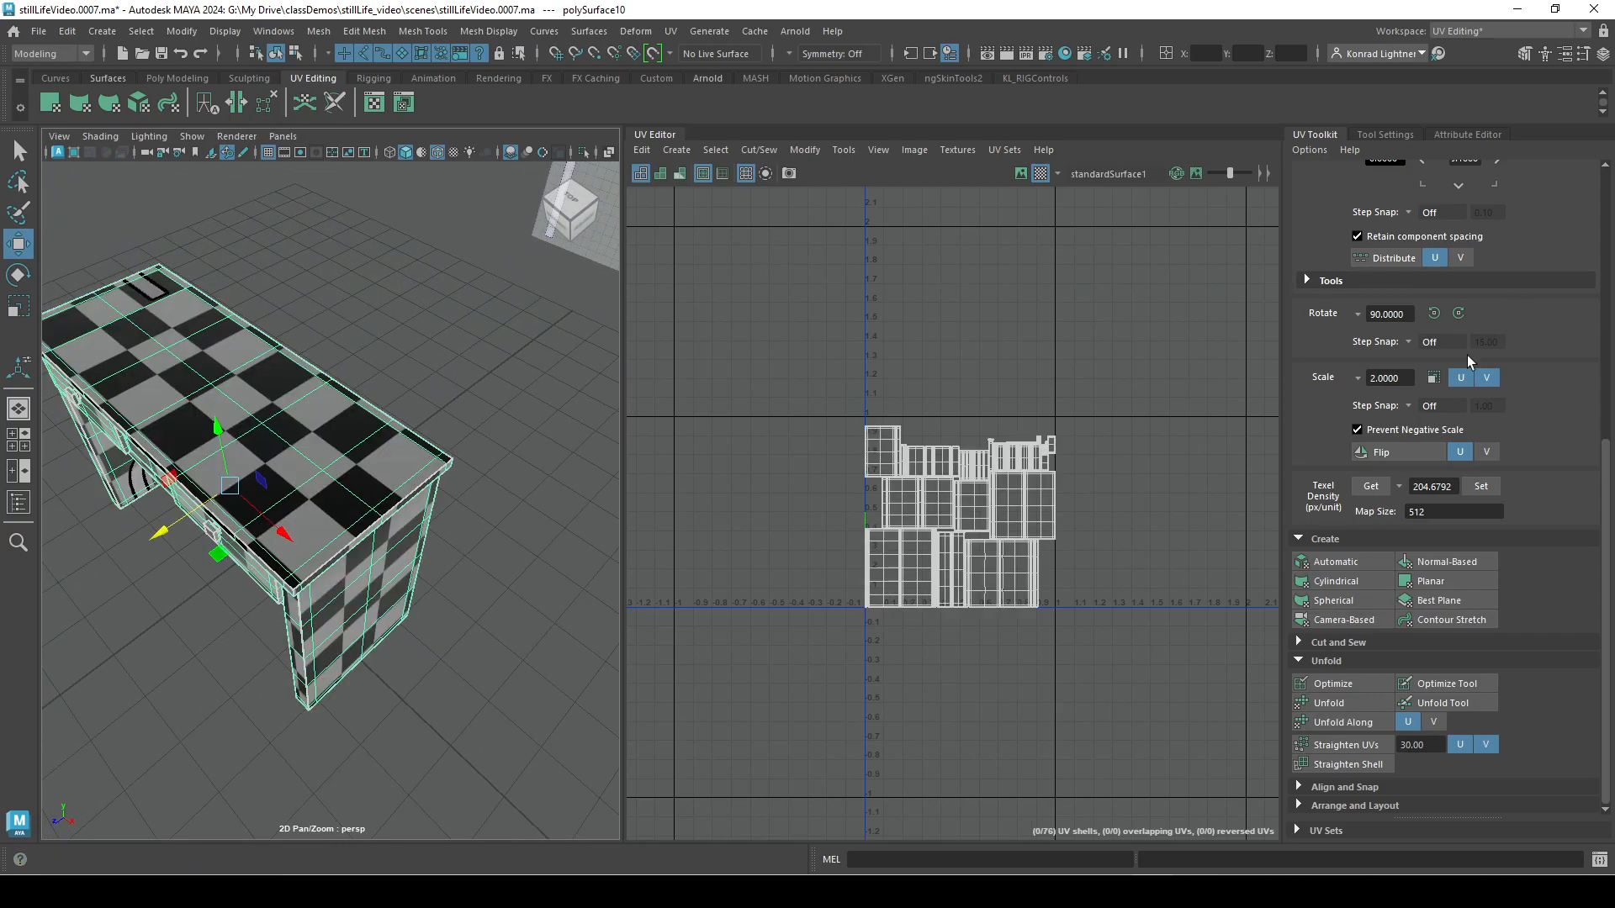
click(1302, 537)
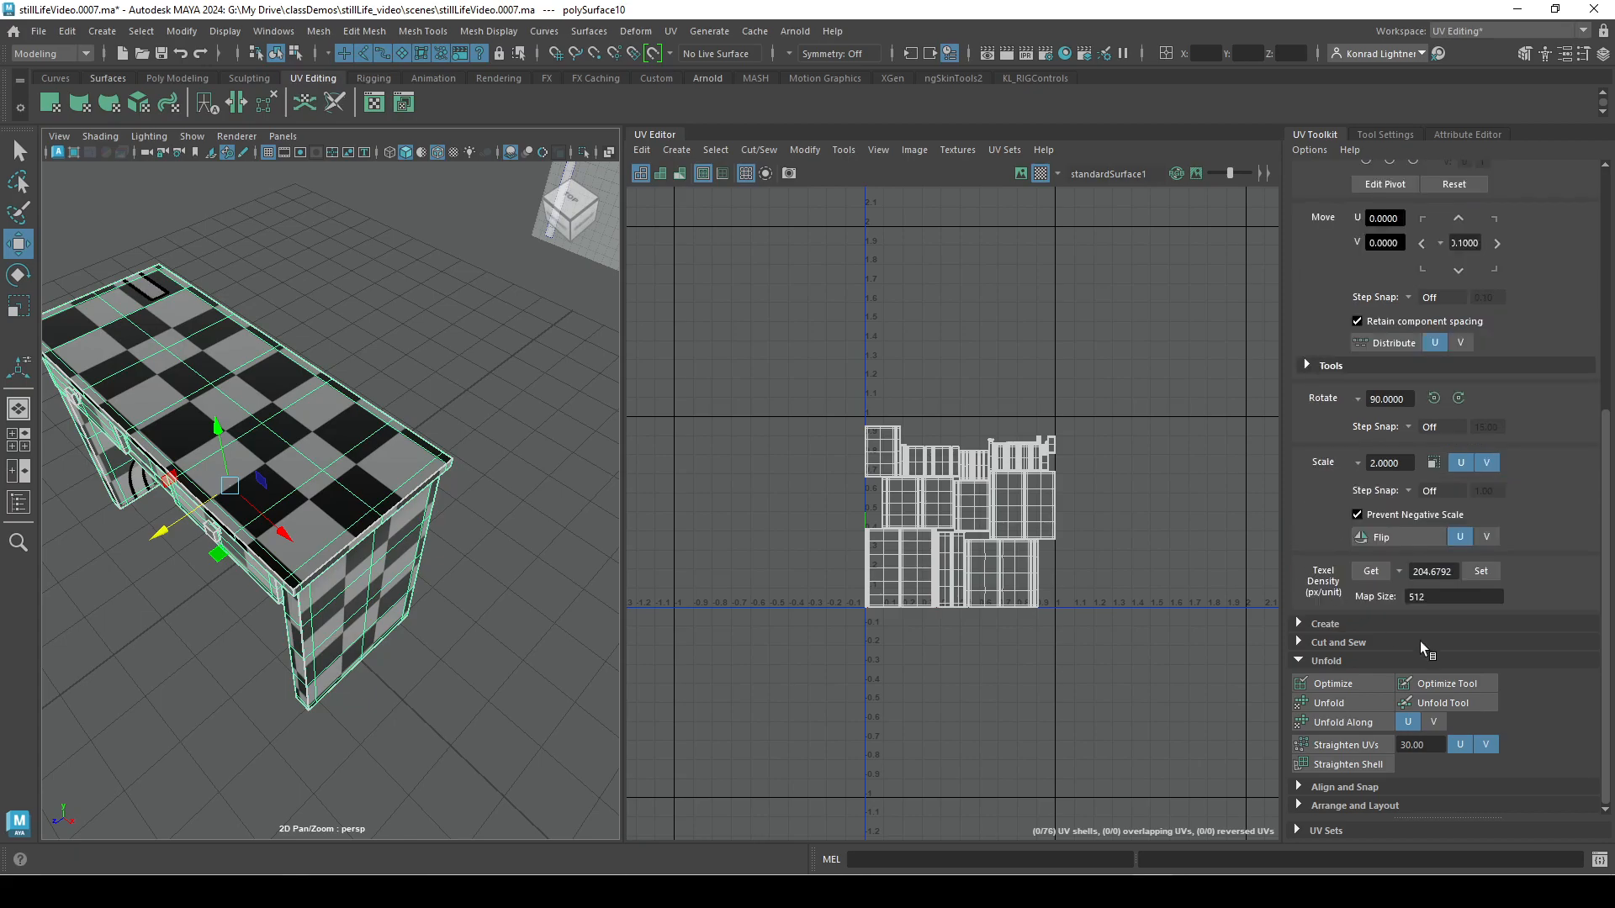
click(1319, 642)
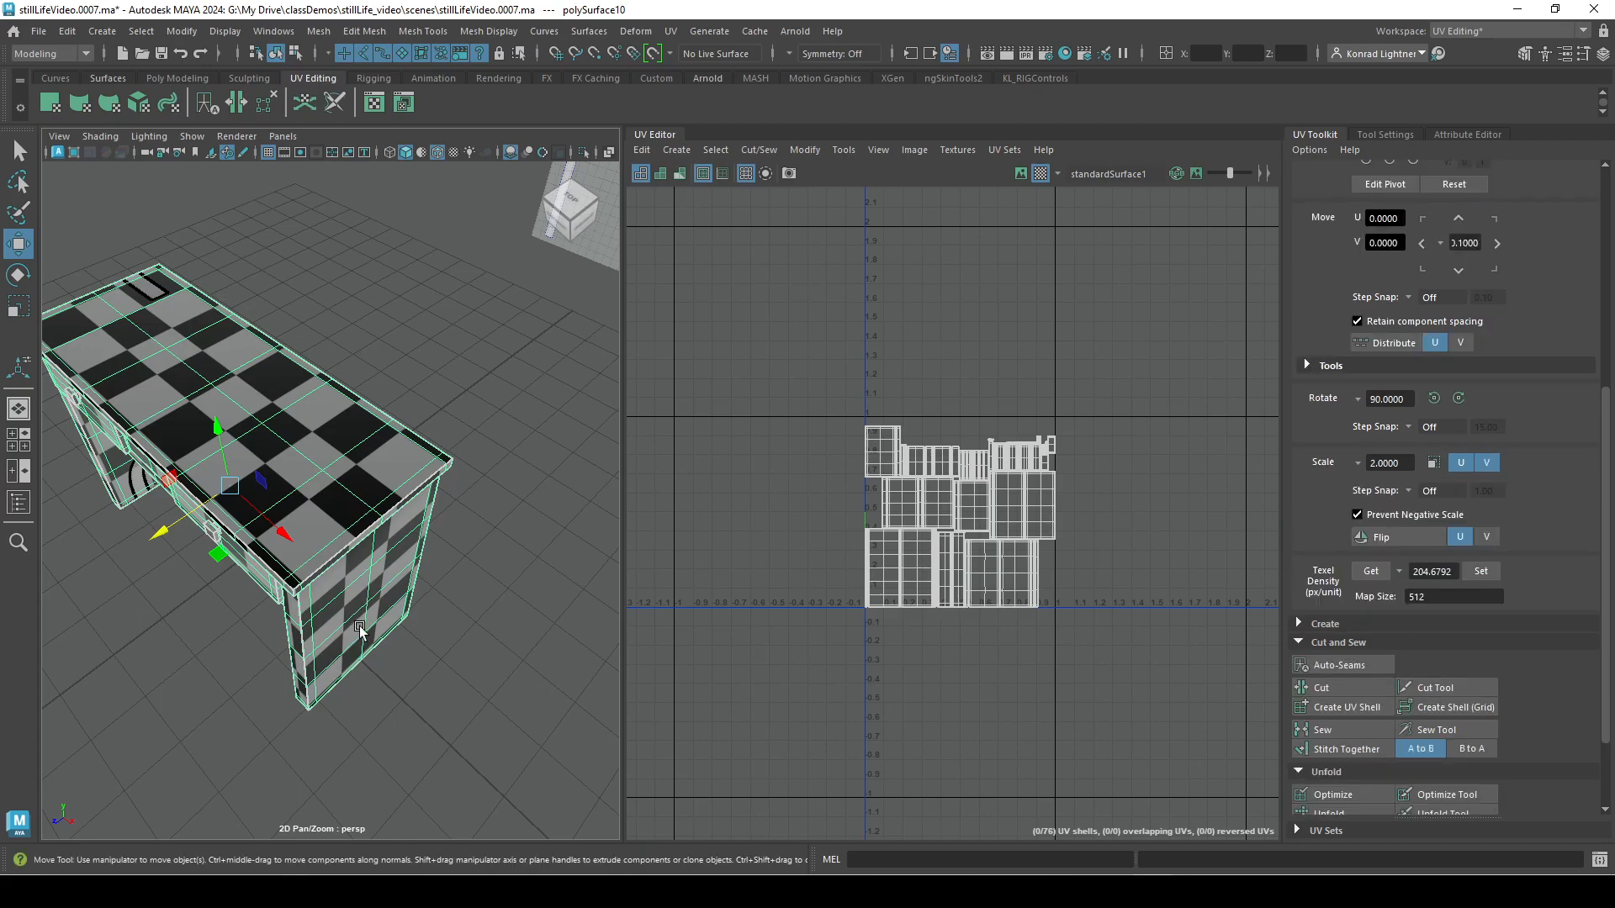
alt+drag(360, 629, 317, 568)
scroll(317, 567, up, 3)
scroll(1445, 673, down, 3)
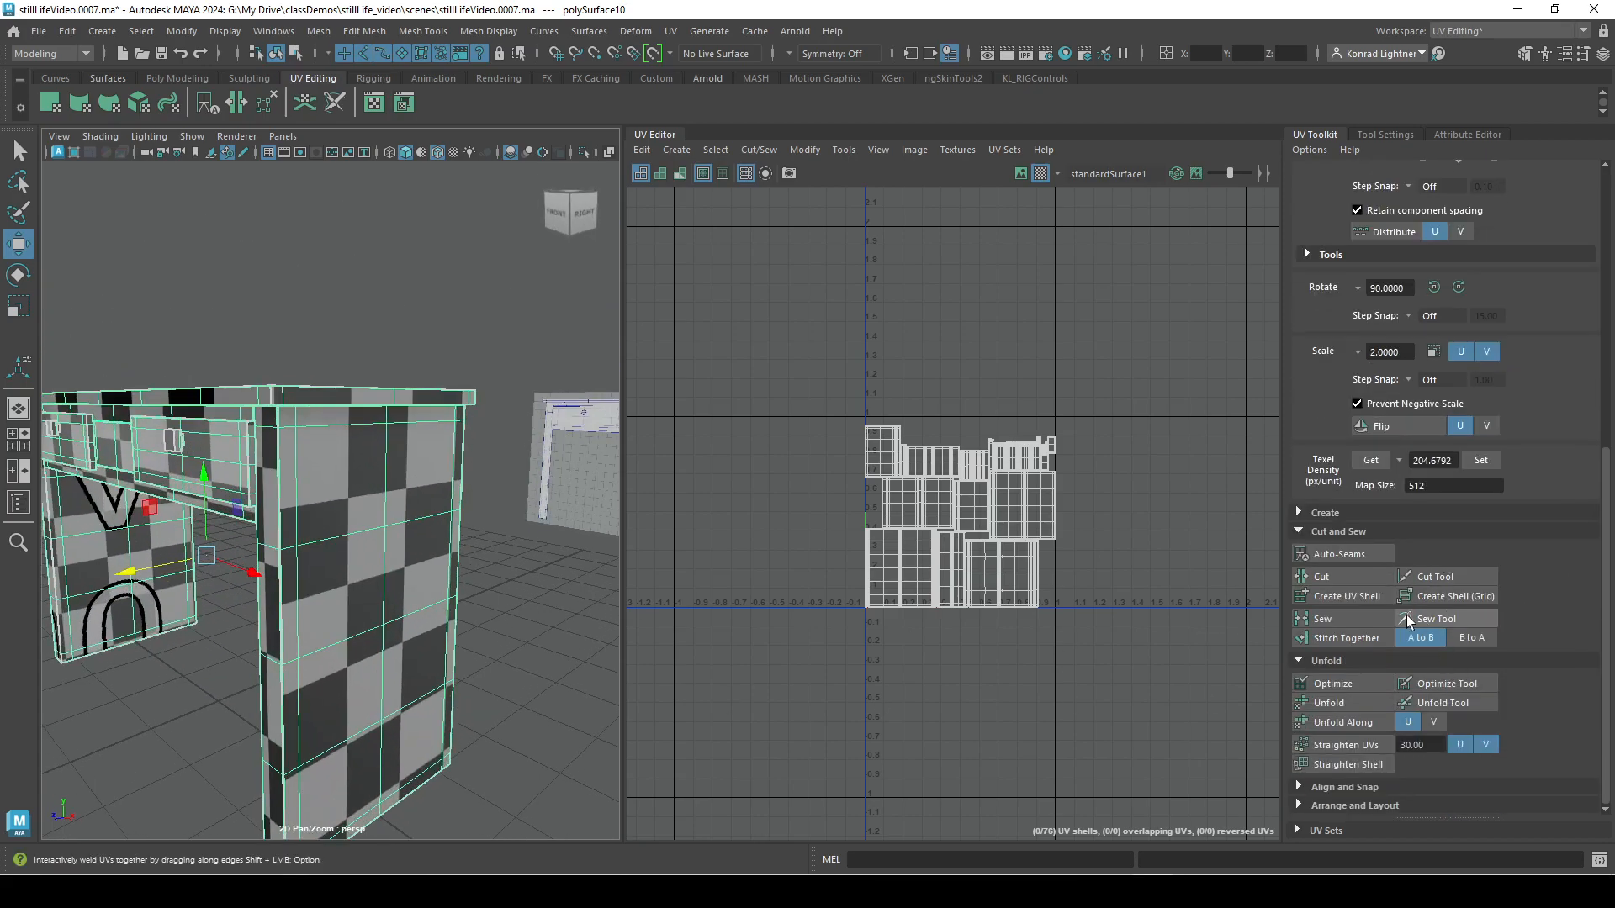
Move the two tall neighbouring shells near the layout's lower-right corner down below the UV grid, placed side by side with a gap.
scroll(950, 588, up, 5)
right_drag(1067, 567, 1027, 541)
click(1046, 564)
drag(1025, 558, 984, 810)
click(1085, 551)
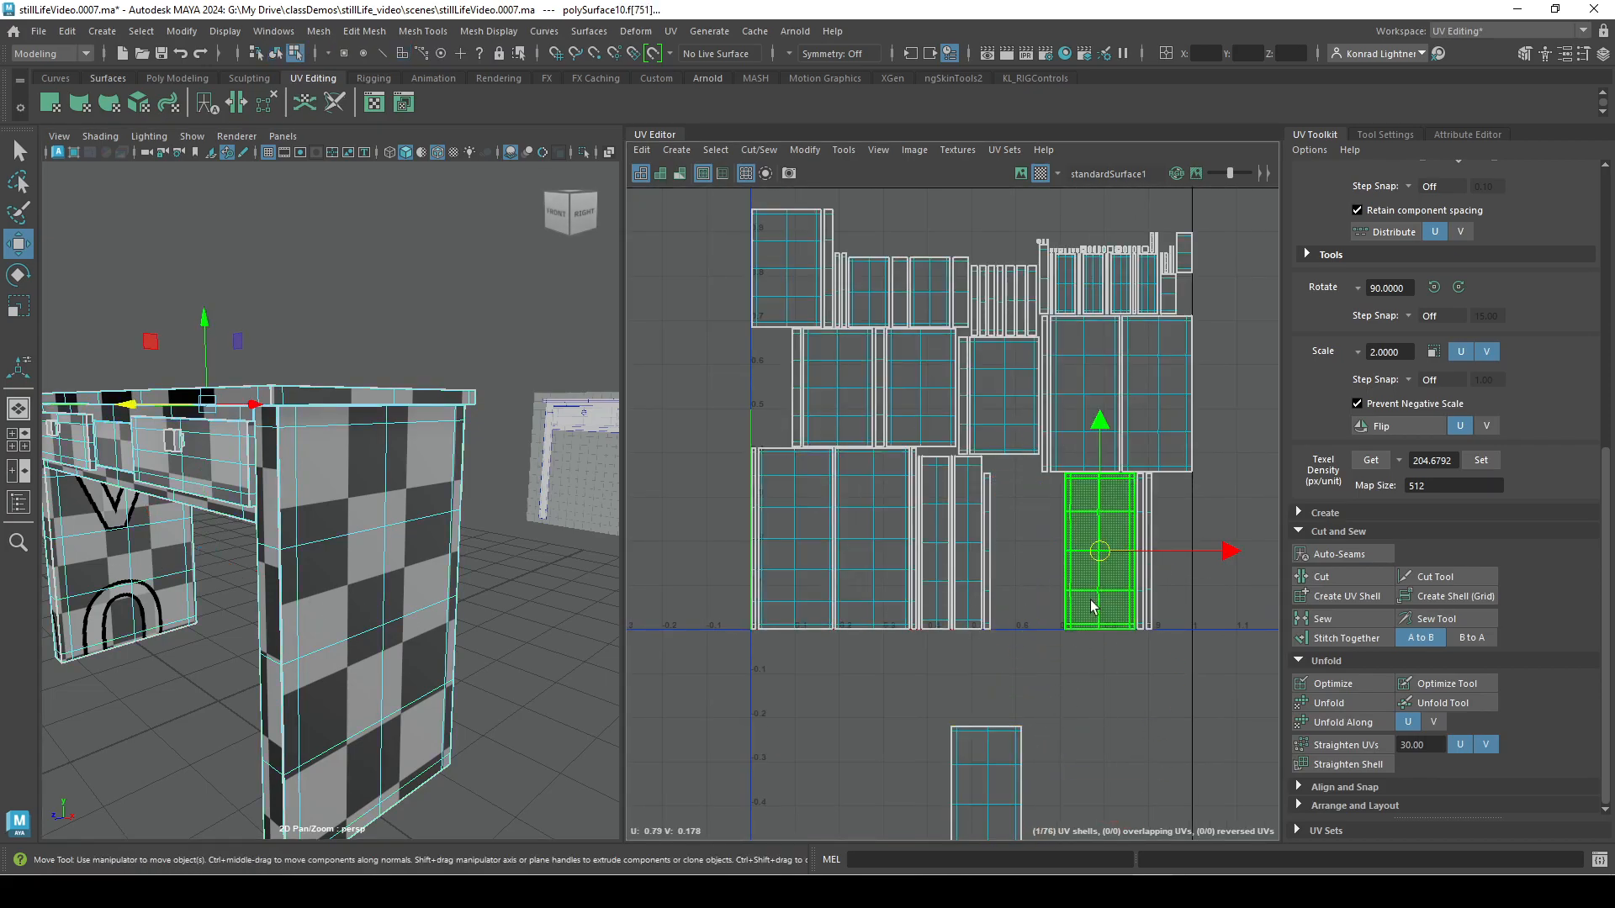
drag(1082, 559, 1159, 790)
alt+middle_drag(1066, 729, 1007, 509)
Select the left border edge of the right-hand separated shell and stitch its matching narrow shell onto it with Stitch Together A to B.
scroll(1007, 508, up, 2)
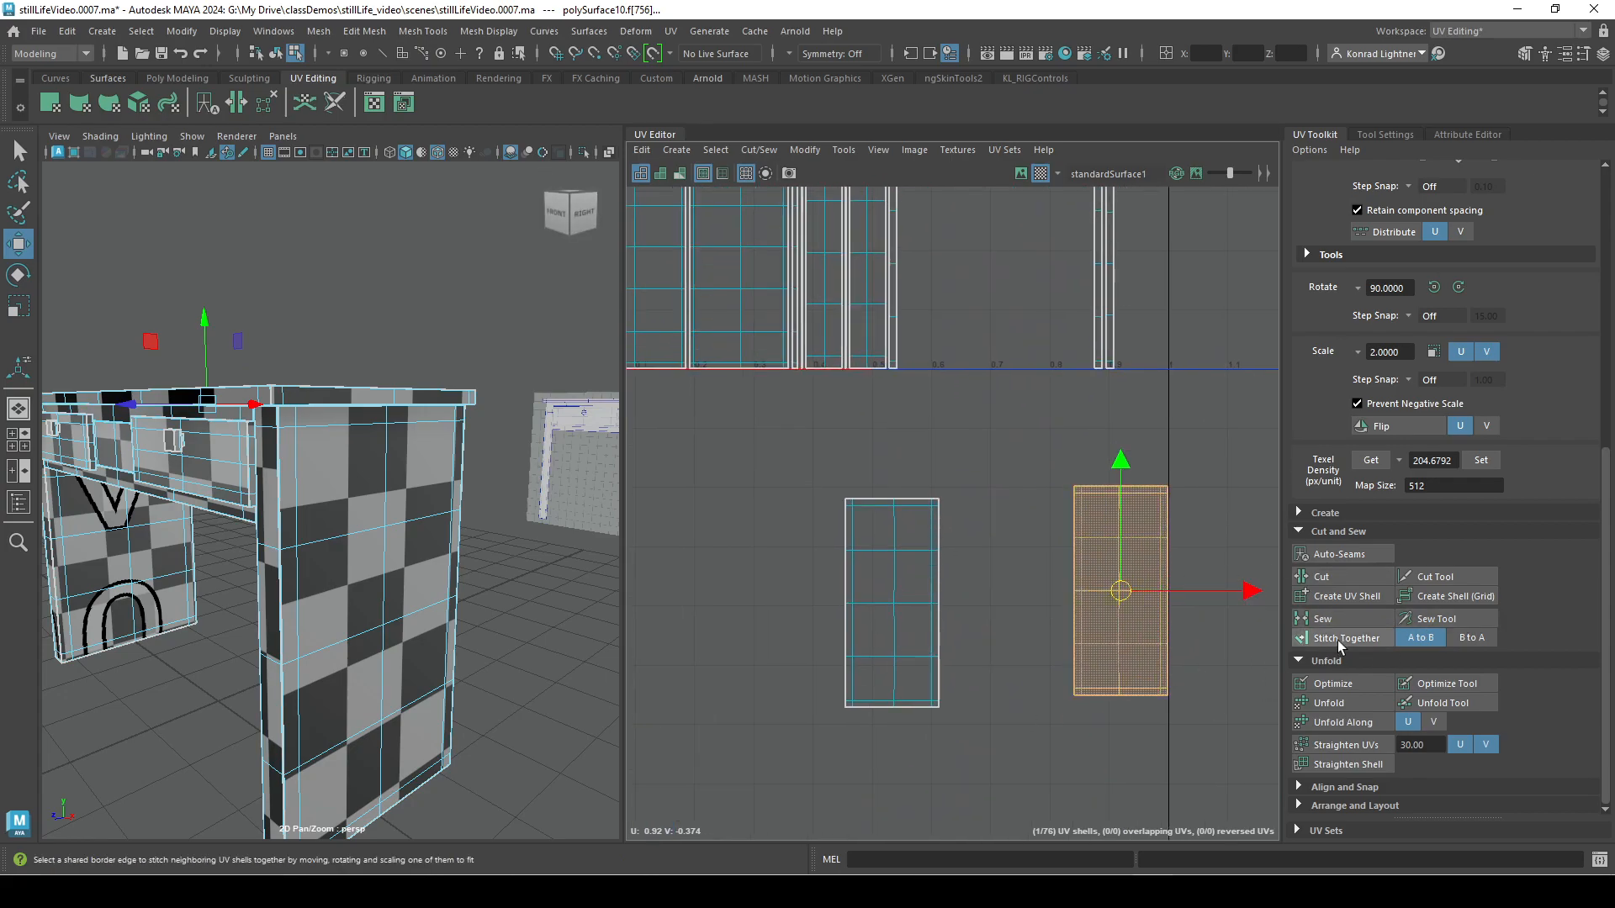
right_drag(1142, 625, 1132, 672)
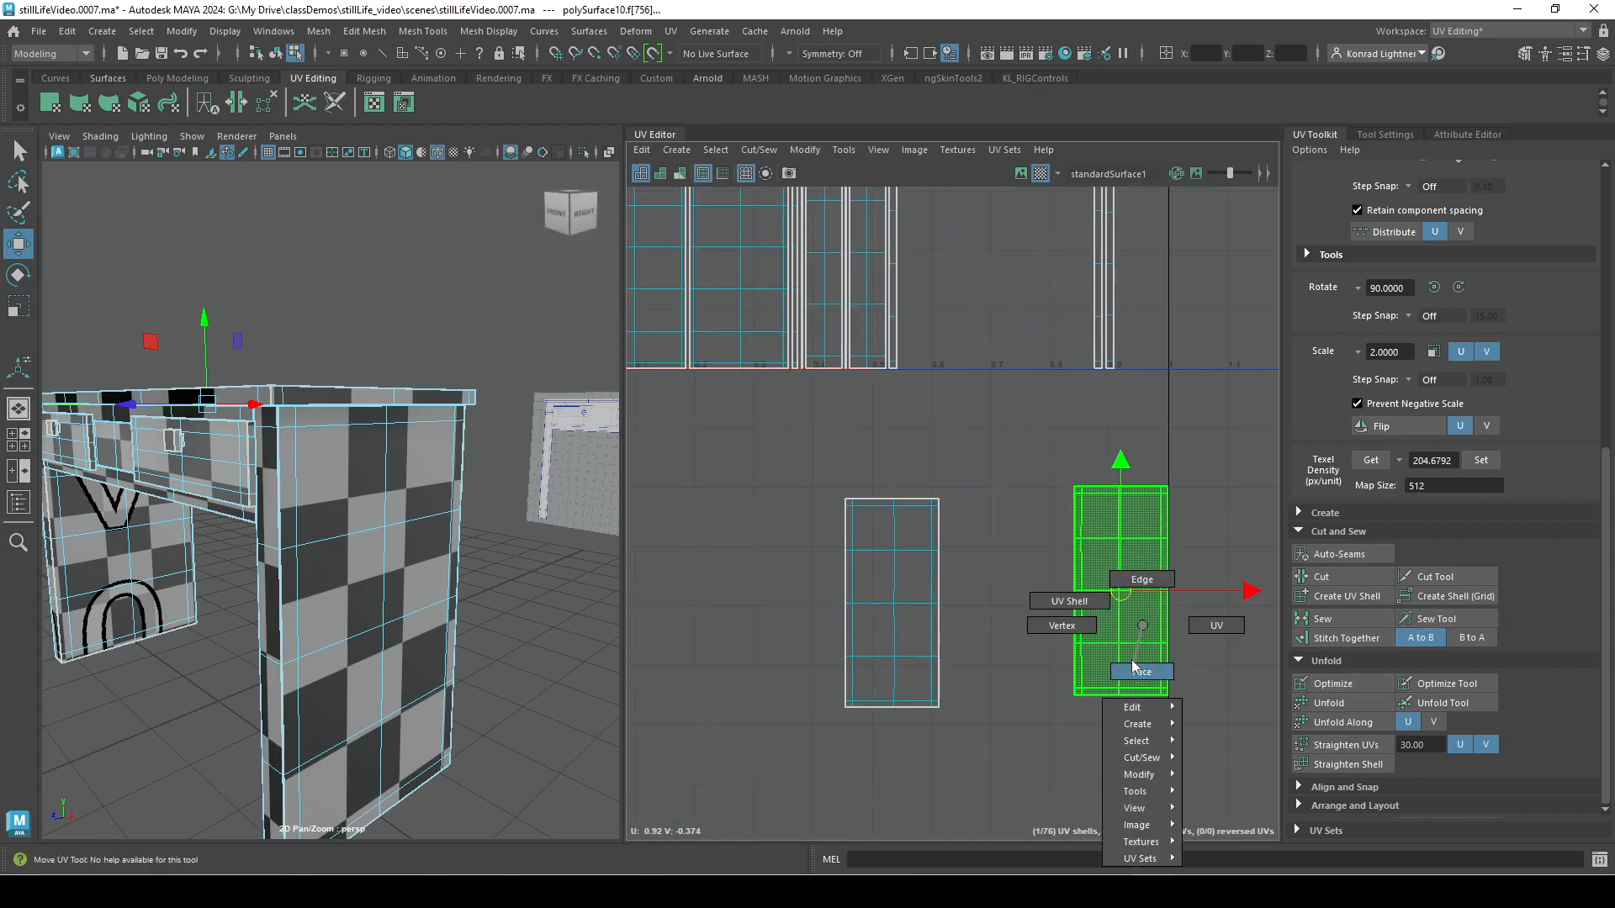
click(1135, 581)
drag(1119, 680, 1119, 682)
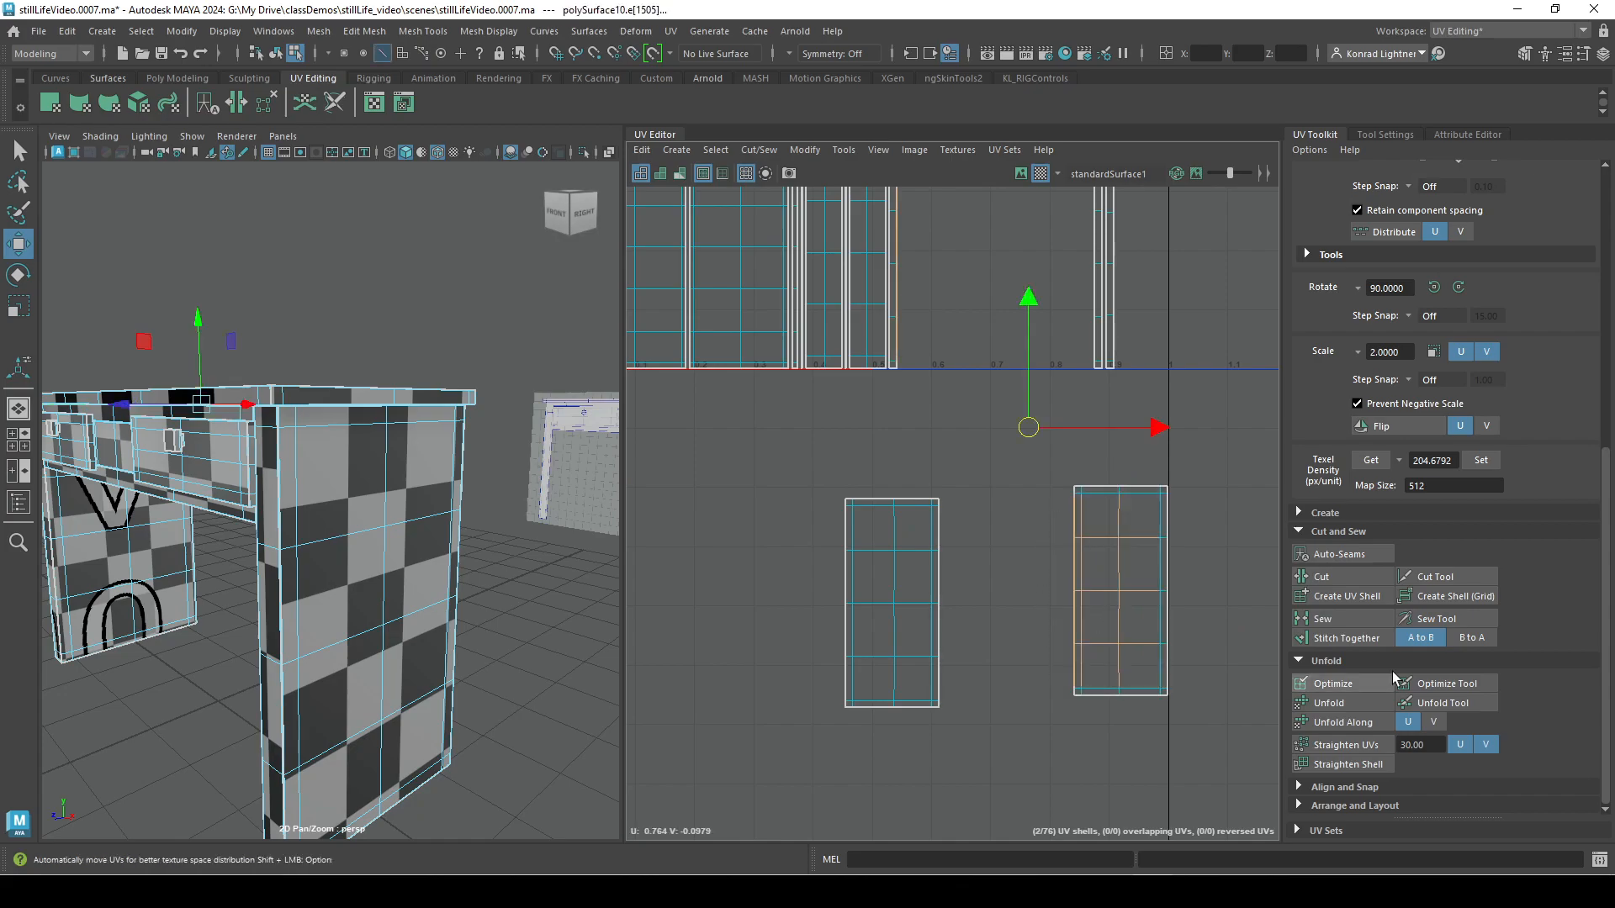
click(1351, 639)
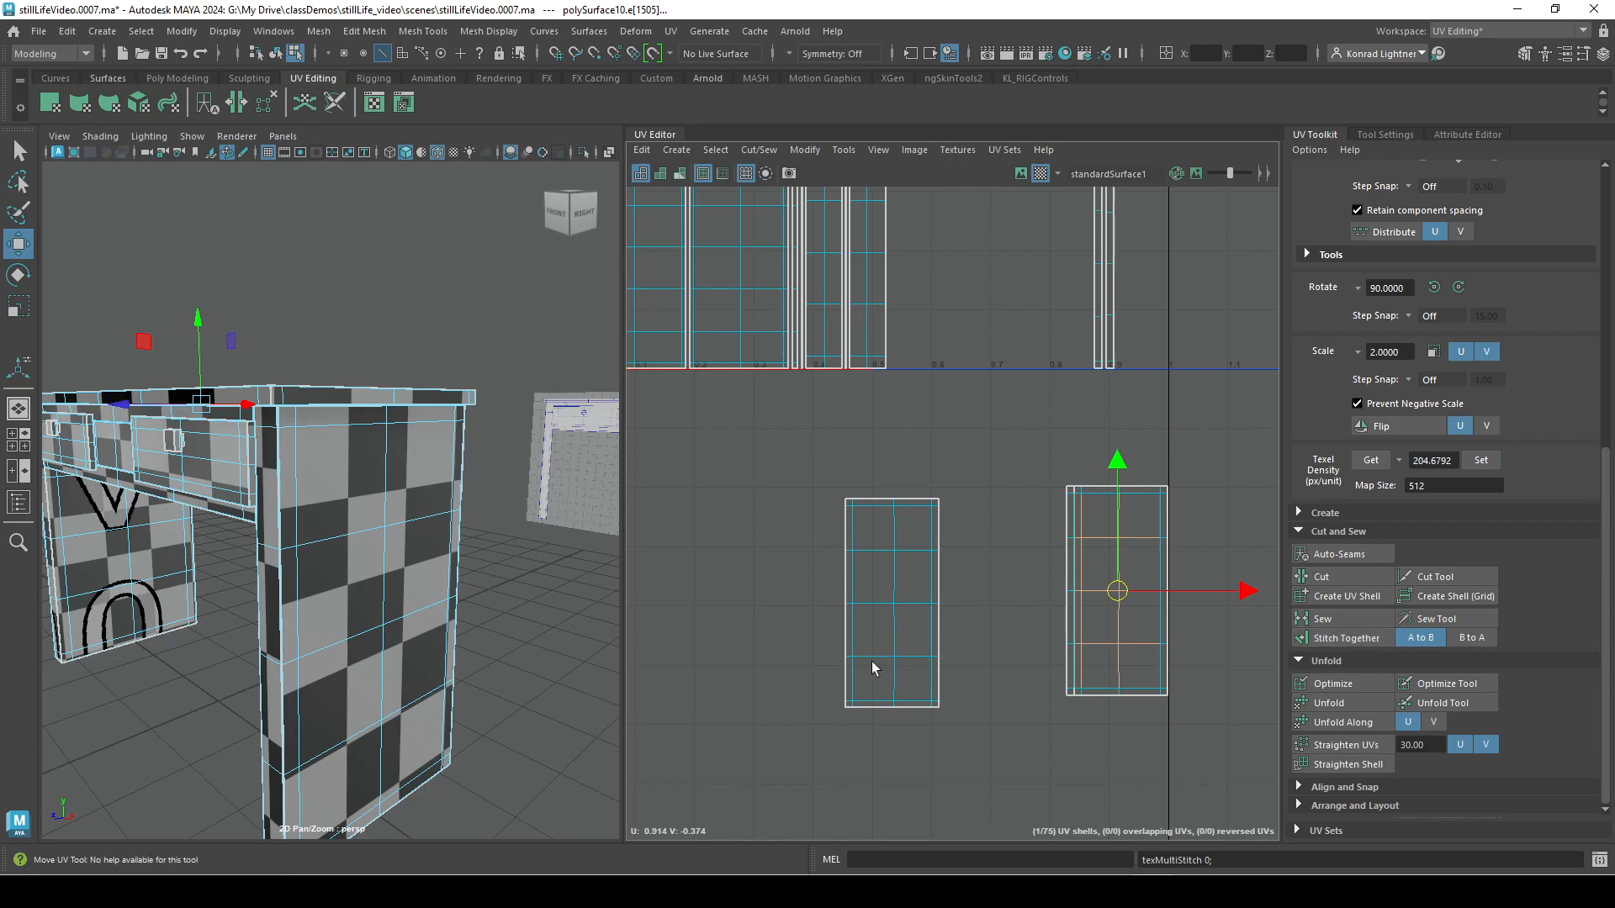
Select the border edges that connect the left separated shell to the right shell and its stitched strip.
alt+middle_drag(935, 673, 825, 634)
scroll(825, 634, up, 2)
alt+middle_drag(919, 342, 946, 783)
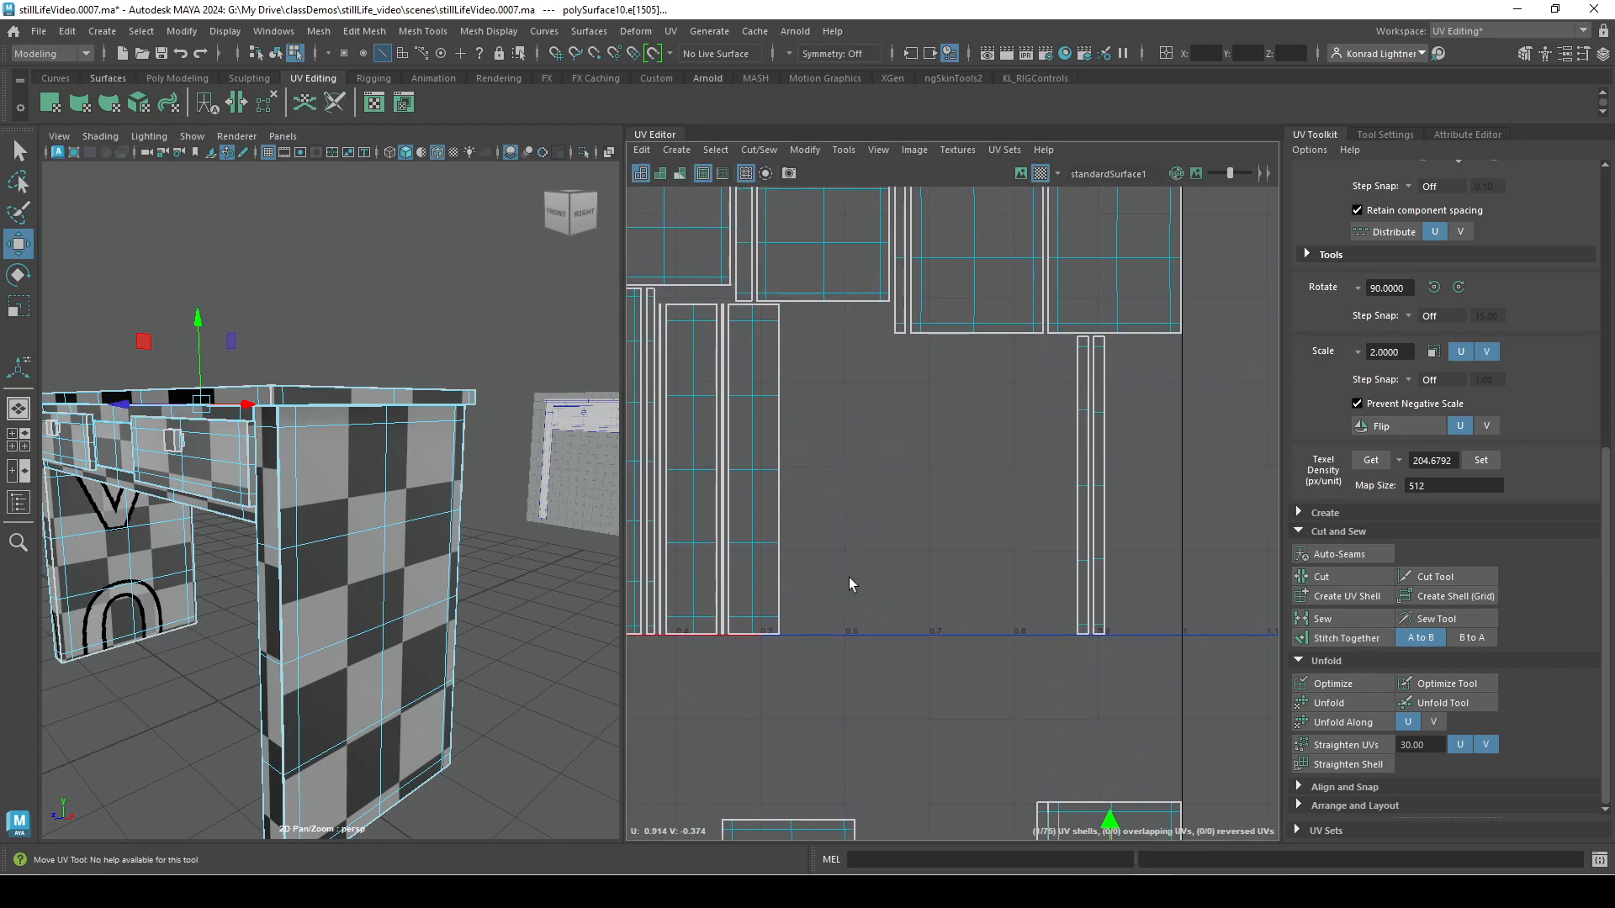
alt+middle_drag(845, 552, 831, 377)
drag(1021, 648, 1055, 728)
alt+right_drag(800, 606, 719, 570)
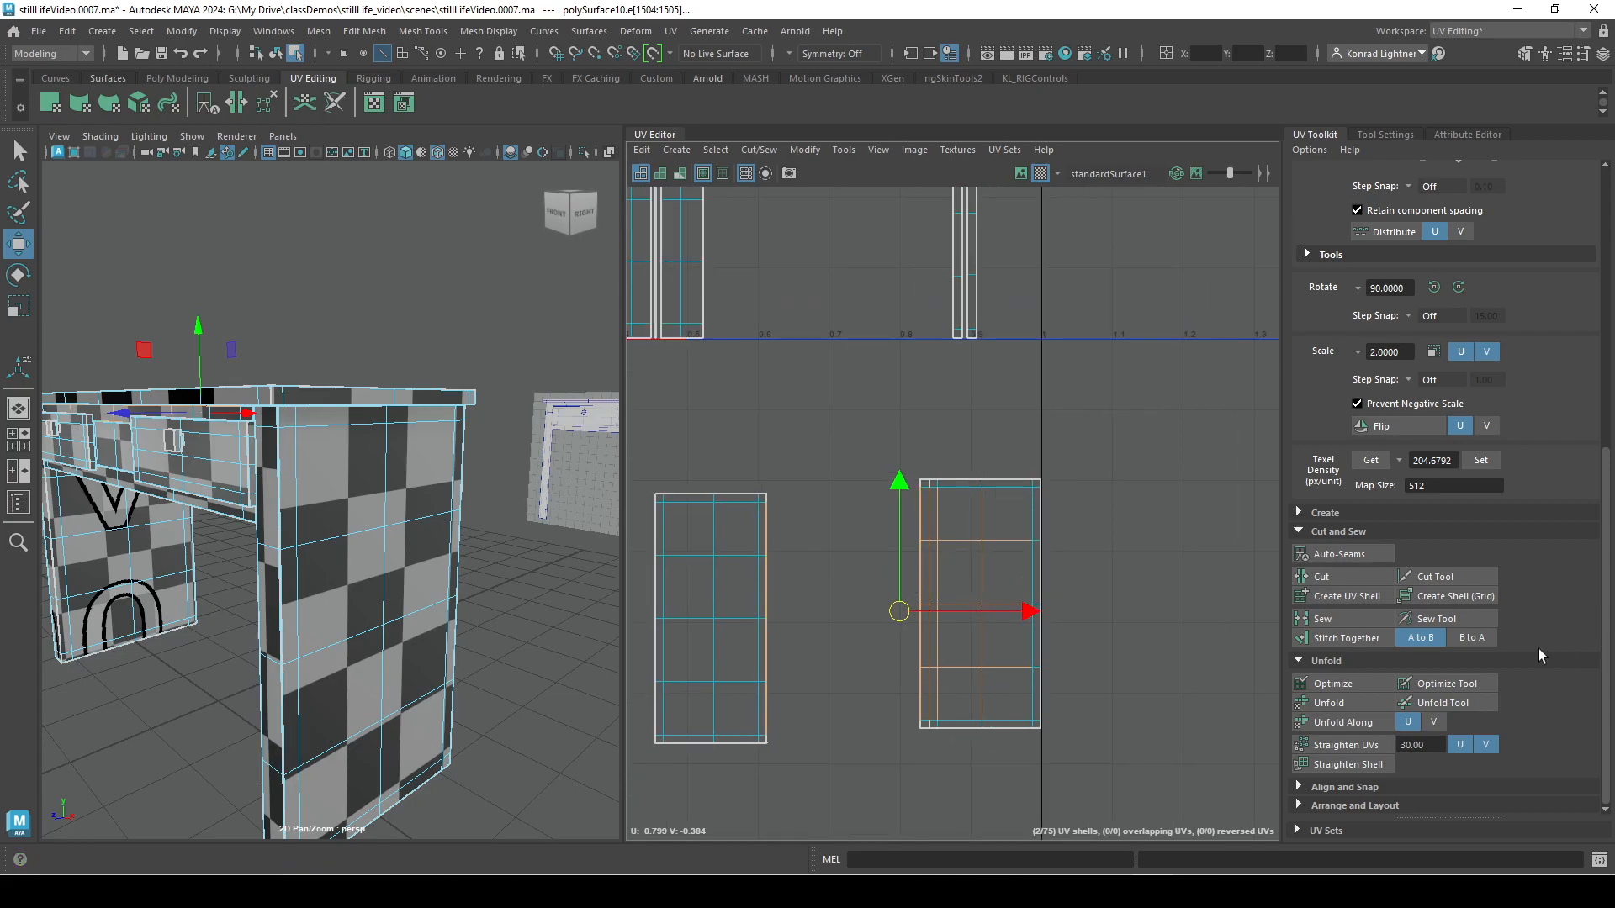
Try Stitch Together on the selected border edges of the two separated shells, and undo it.
click(1362, 638)
alt+right_drag(825, 518, 1107, 310)
click(1106, 317)
scroll(1080, 541, down, 5)
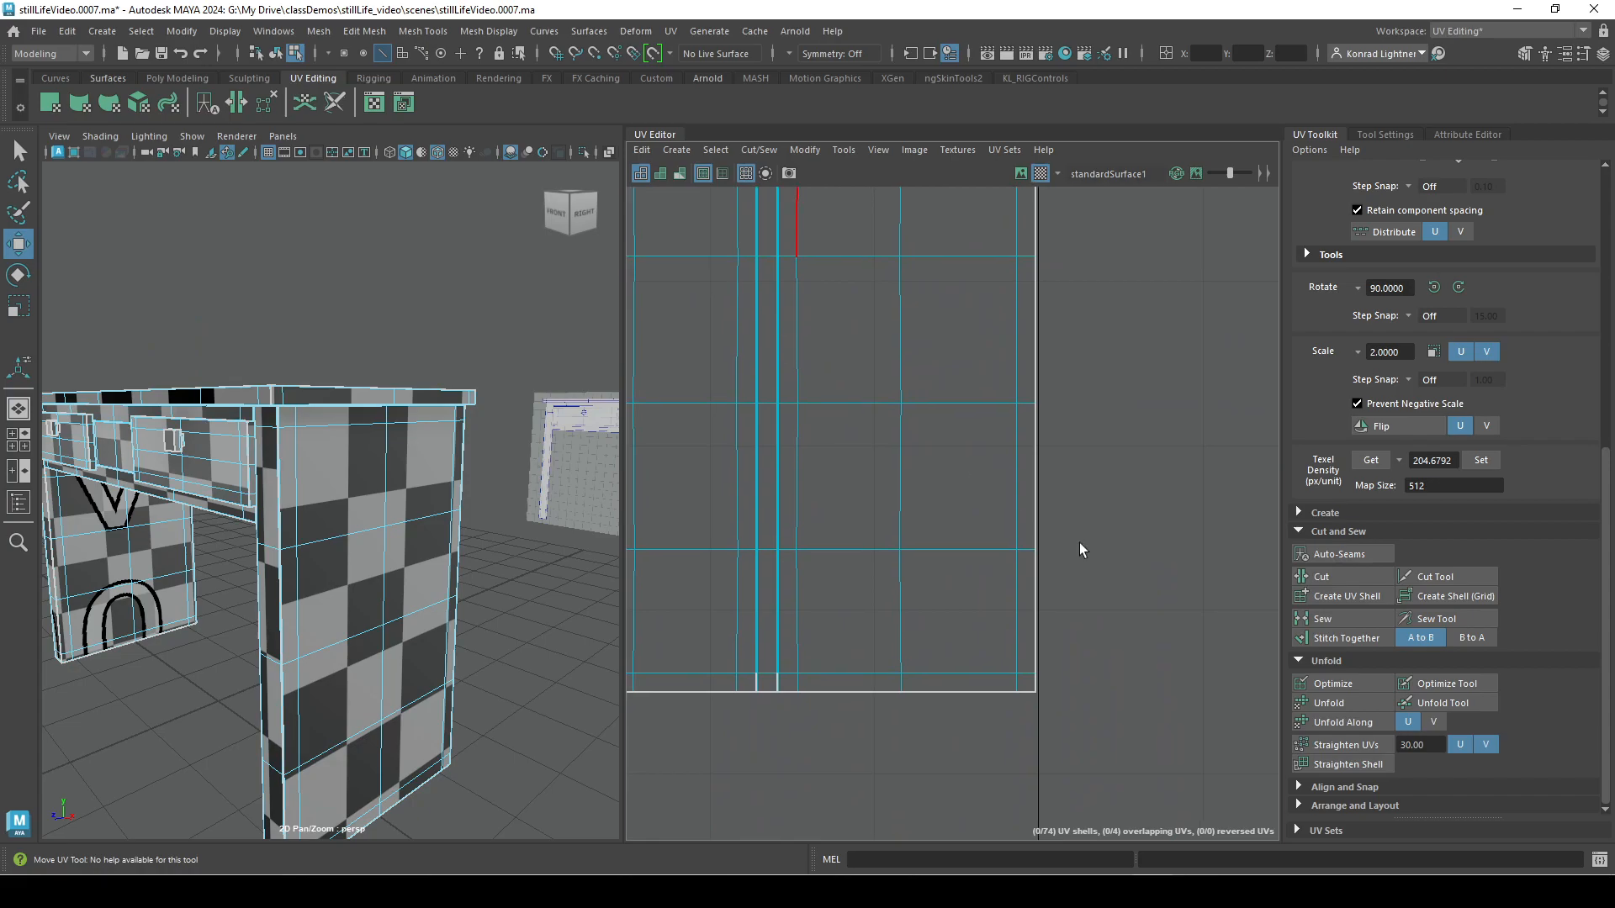
key(ctrl+z)
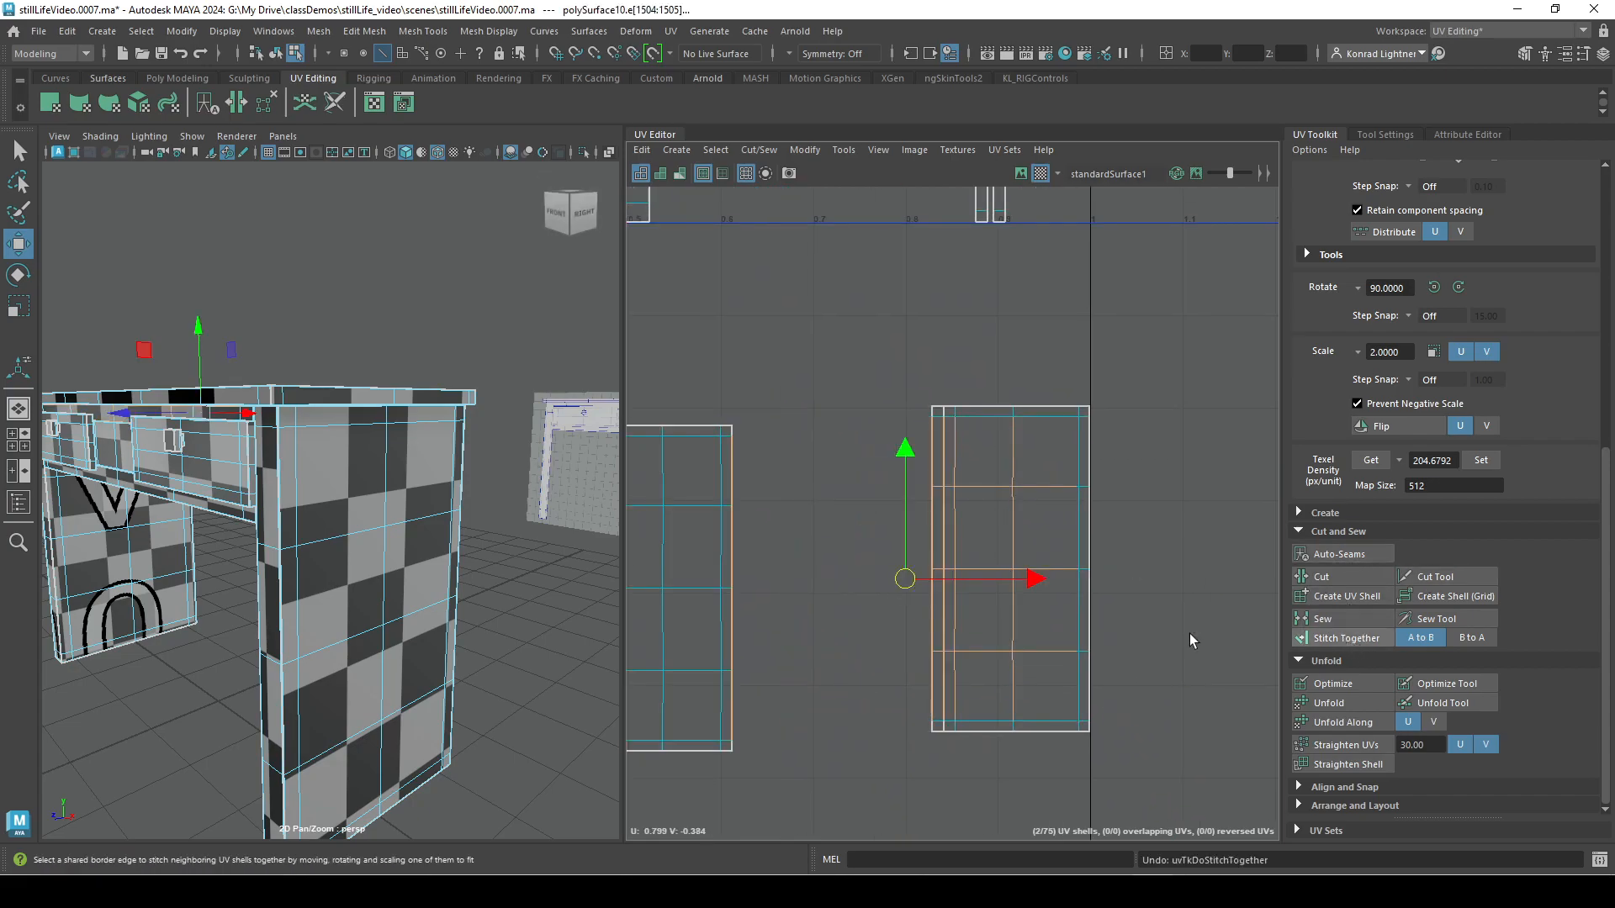
Sew the two separated shells together along the selected border edges without moving them.
click(1349, 617)
alt+middle_drag(719, 586, 854, 648)
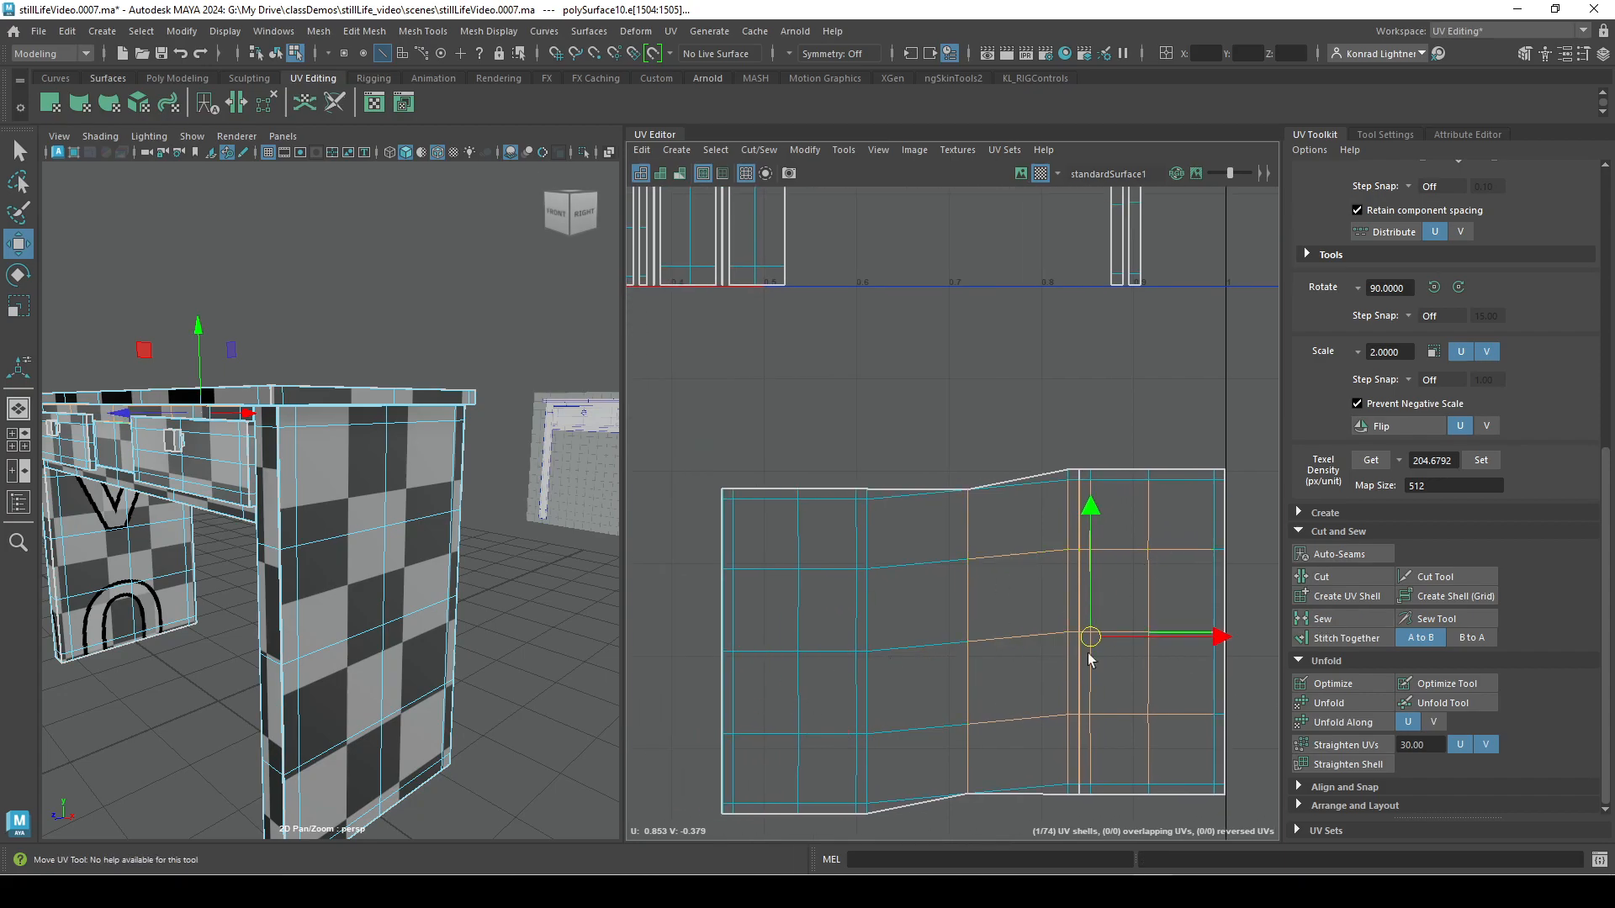
alt+middle_drag(1122, 695, 1023, 604)
alt+middle_drag(997, 740, 1082, 742)
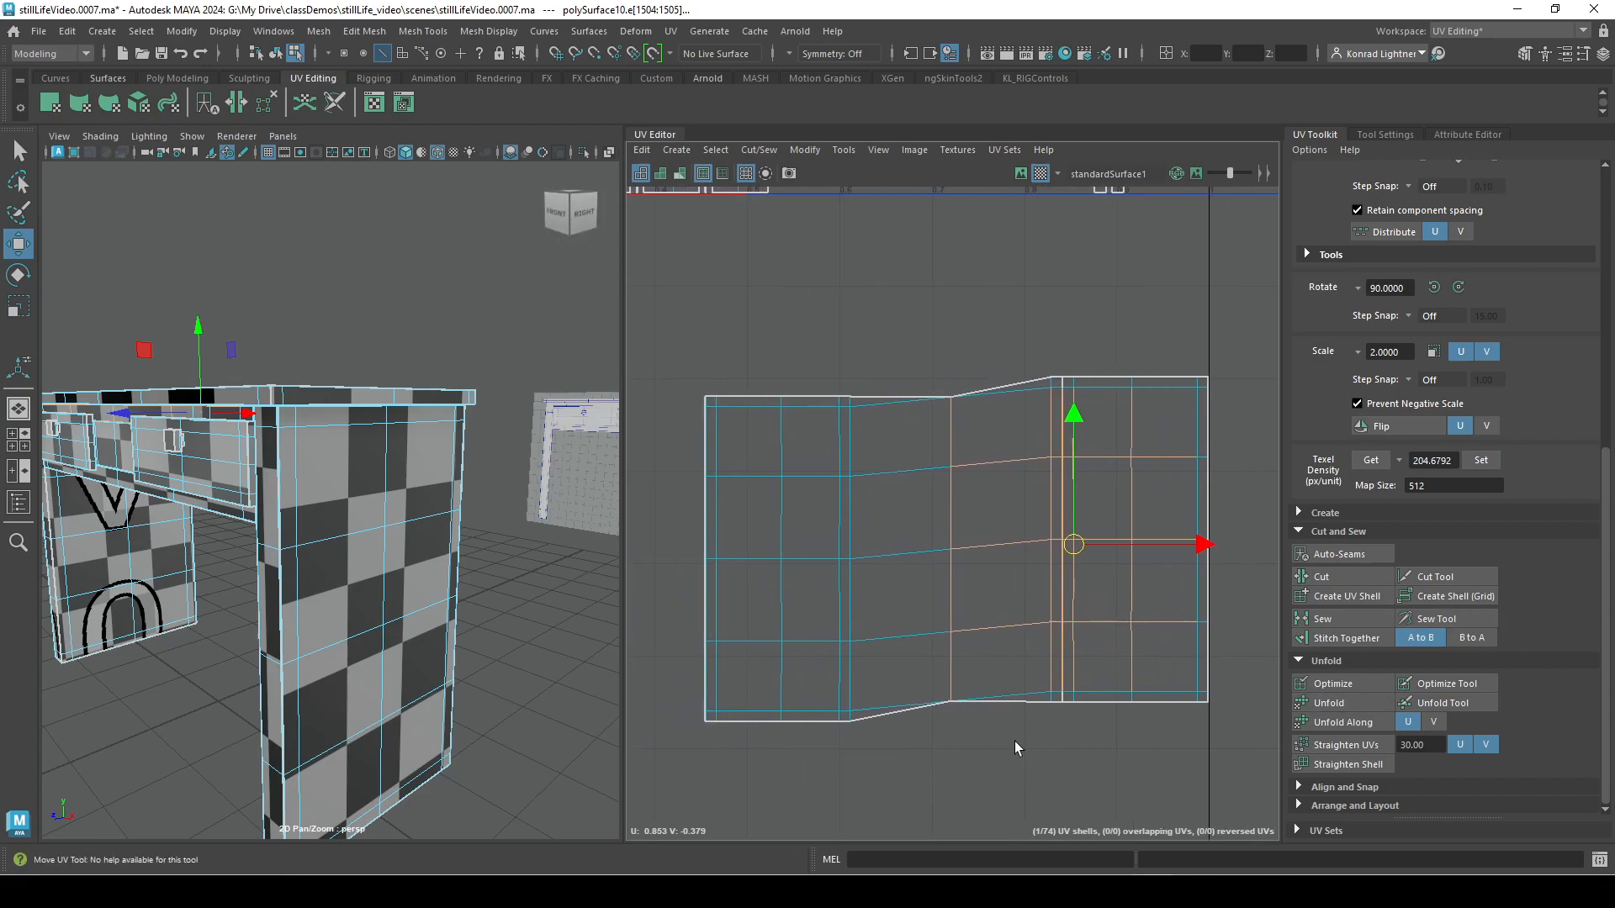
Cut the sewn shell along its vertical middle edge and move the right-hand piece away from the left one.
right_drag(936, 553, 940, 479)
click(961, 504)
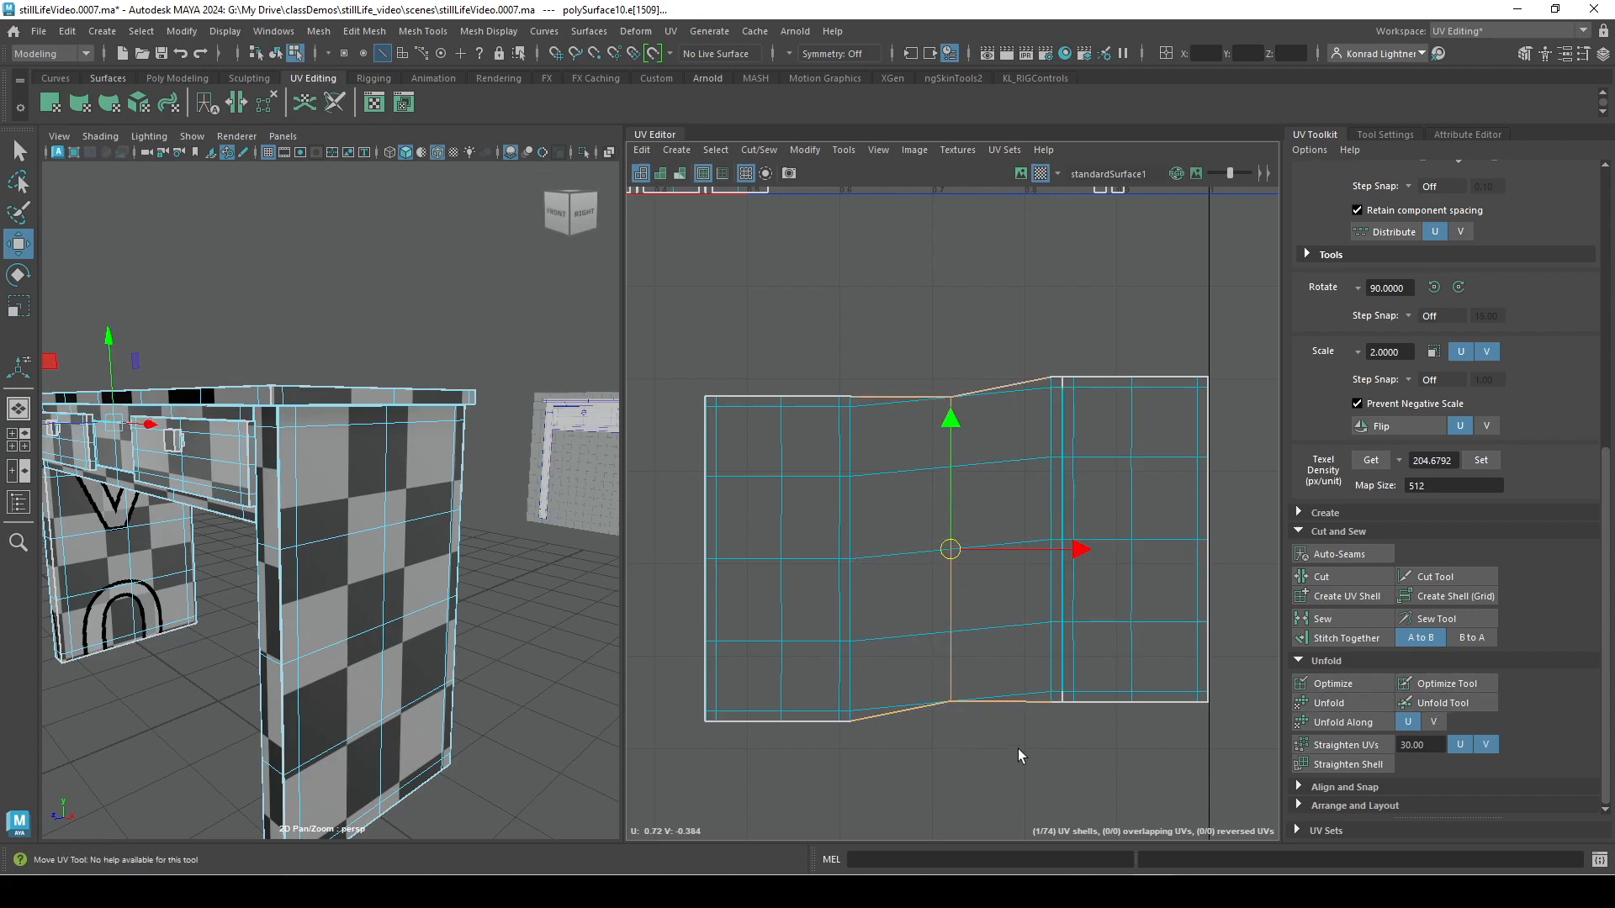
click(1338, 581)
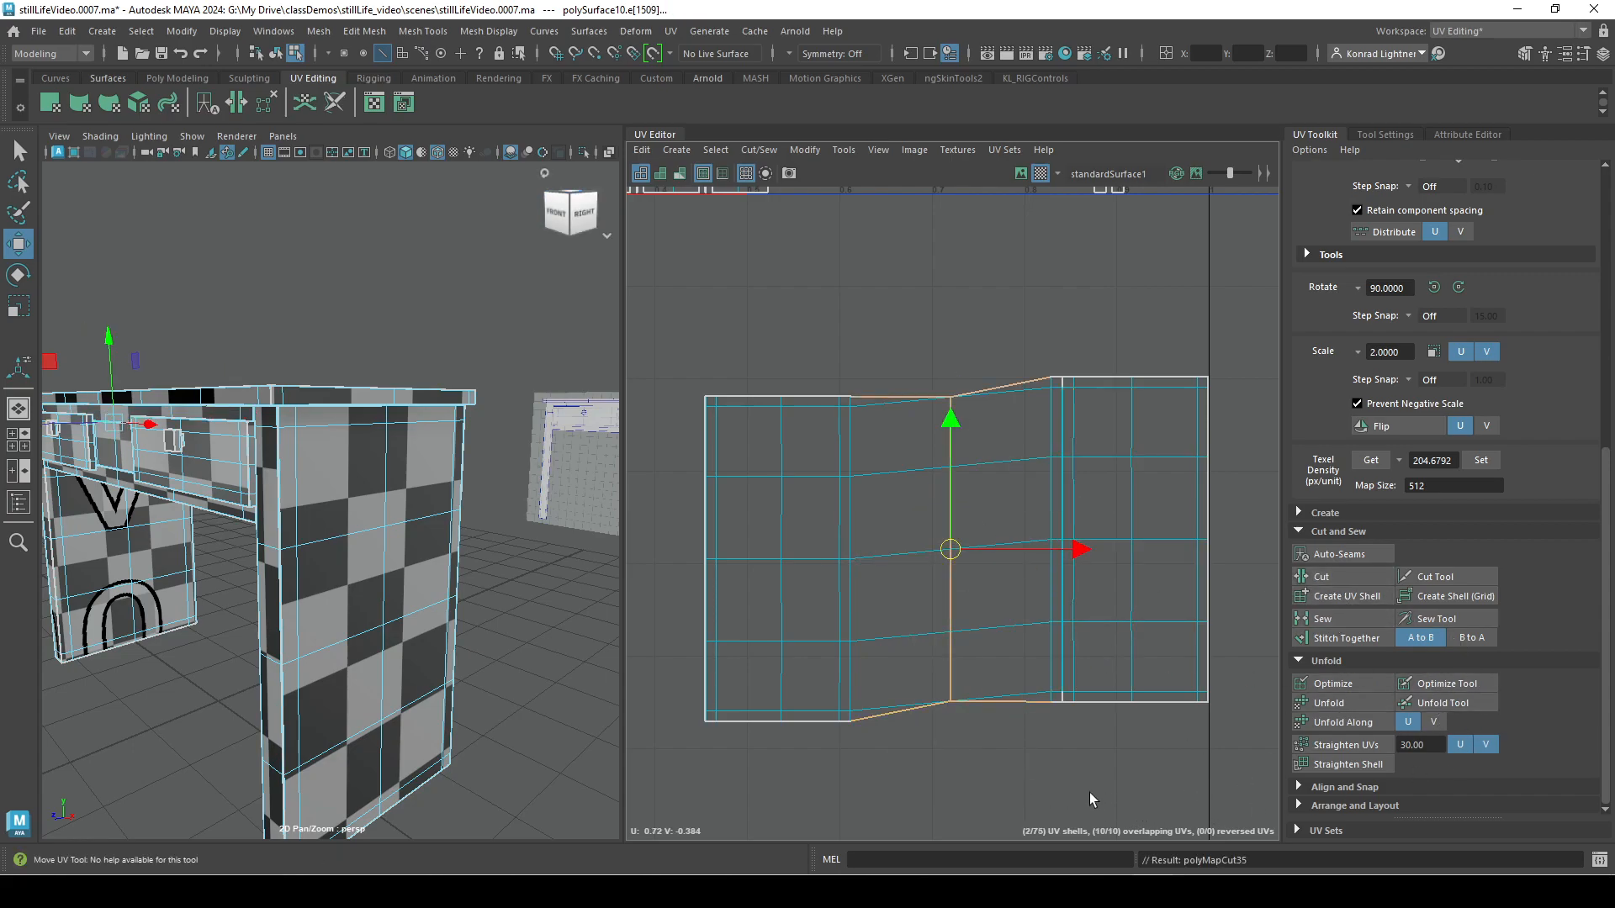
right_drag(1047, 599, 1011, 572)
drag(1080, 540, 1161, 534)
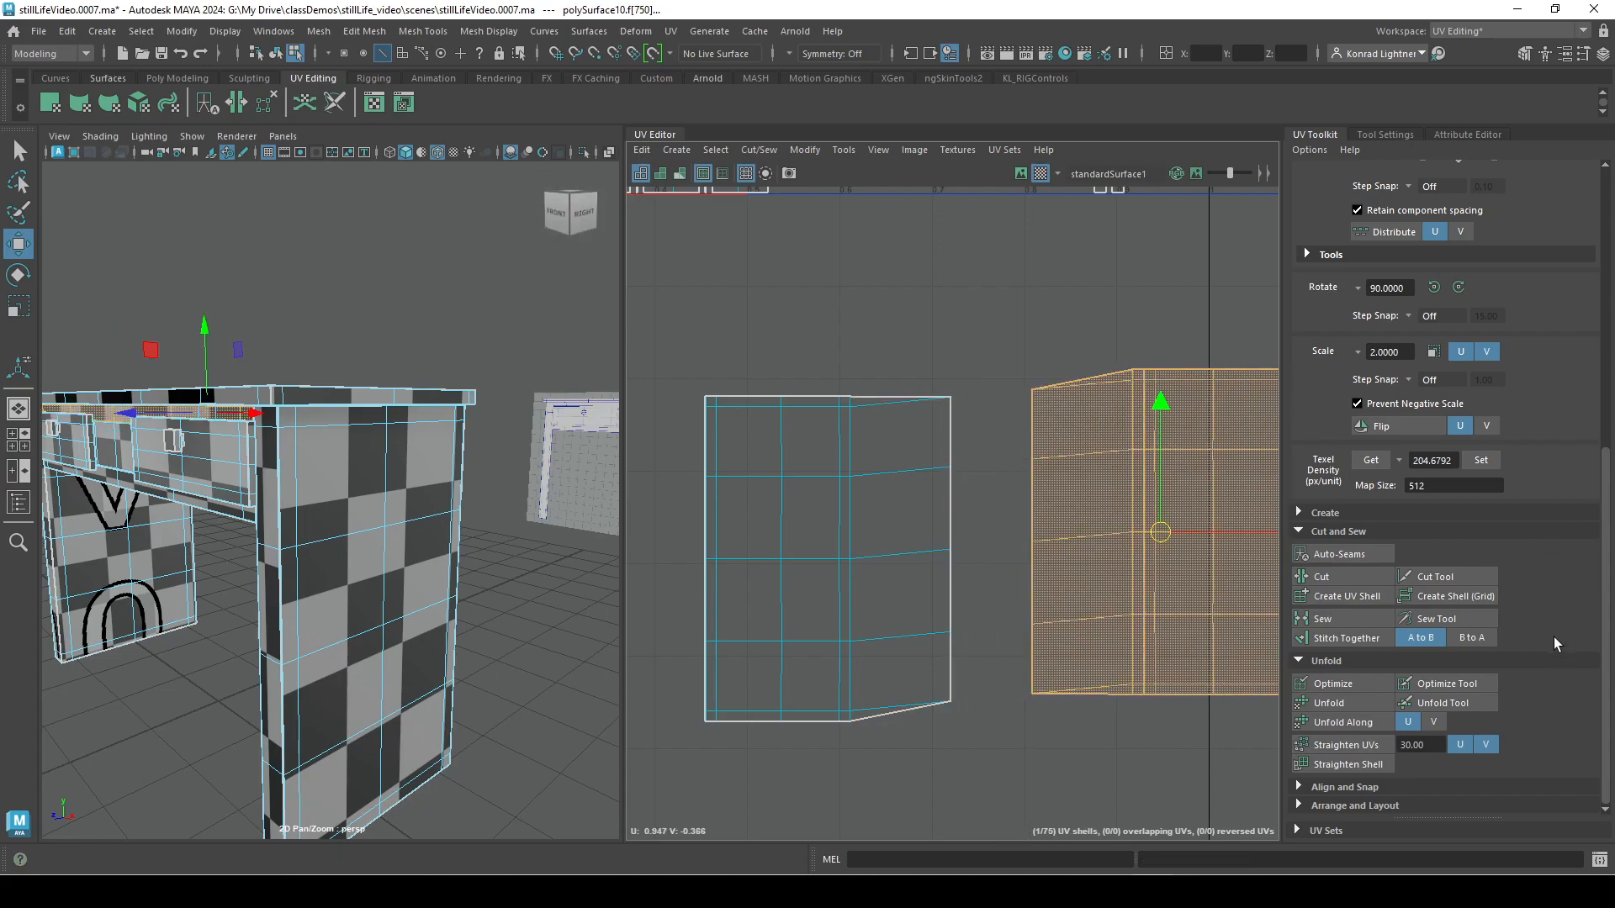
Unfold the right-hand piece and the left-hand piece of the cut shell one after the other.
click(1361, 701)
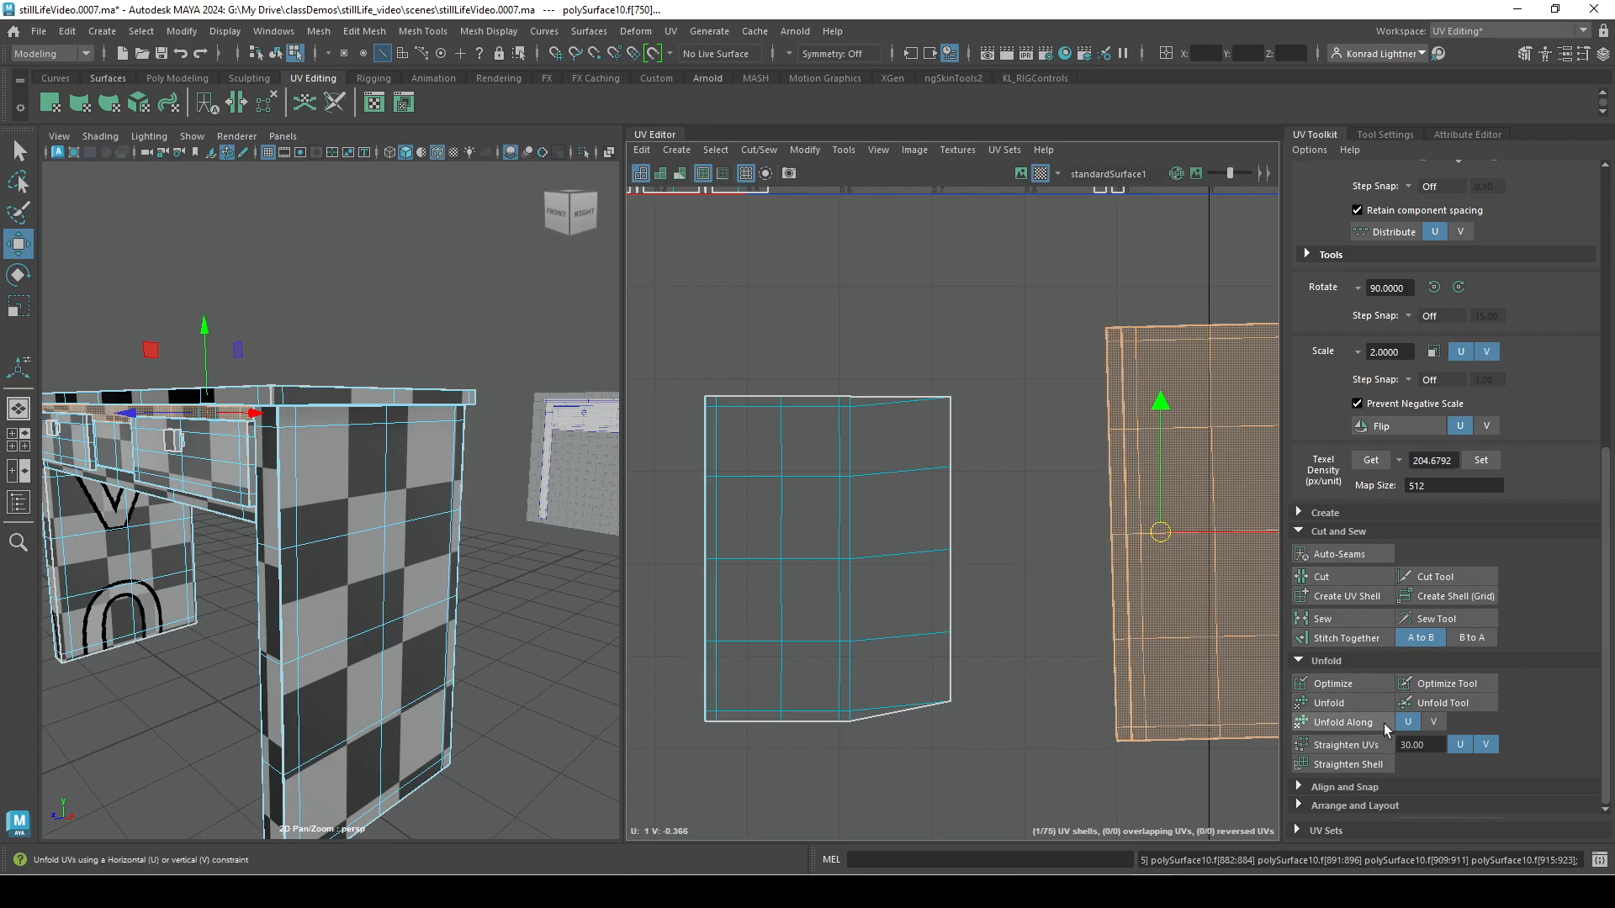
click(818, 646)
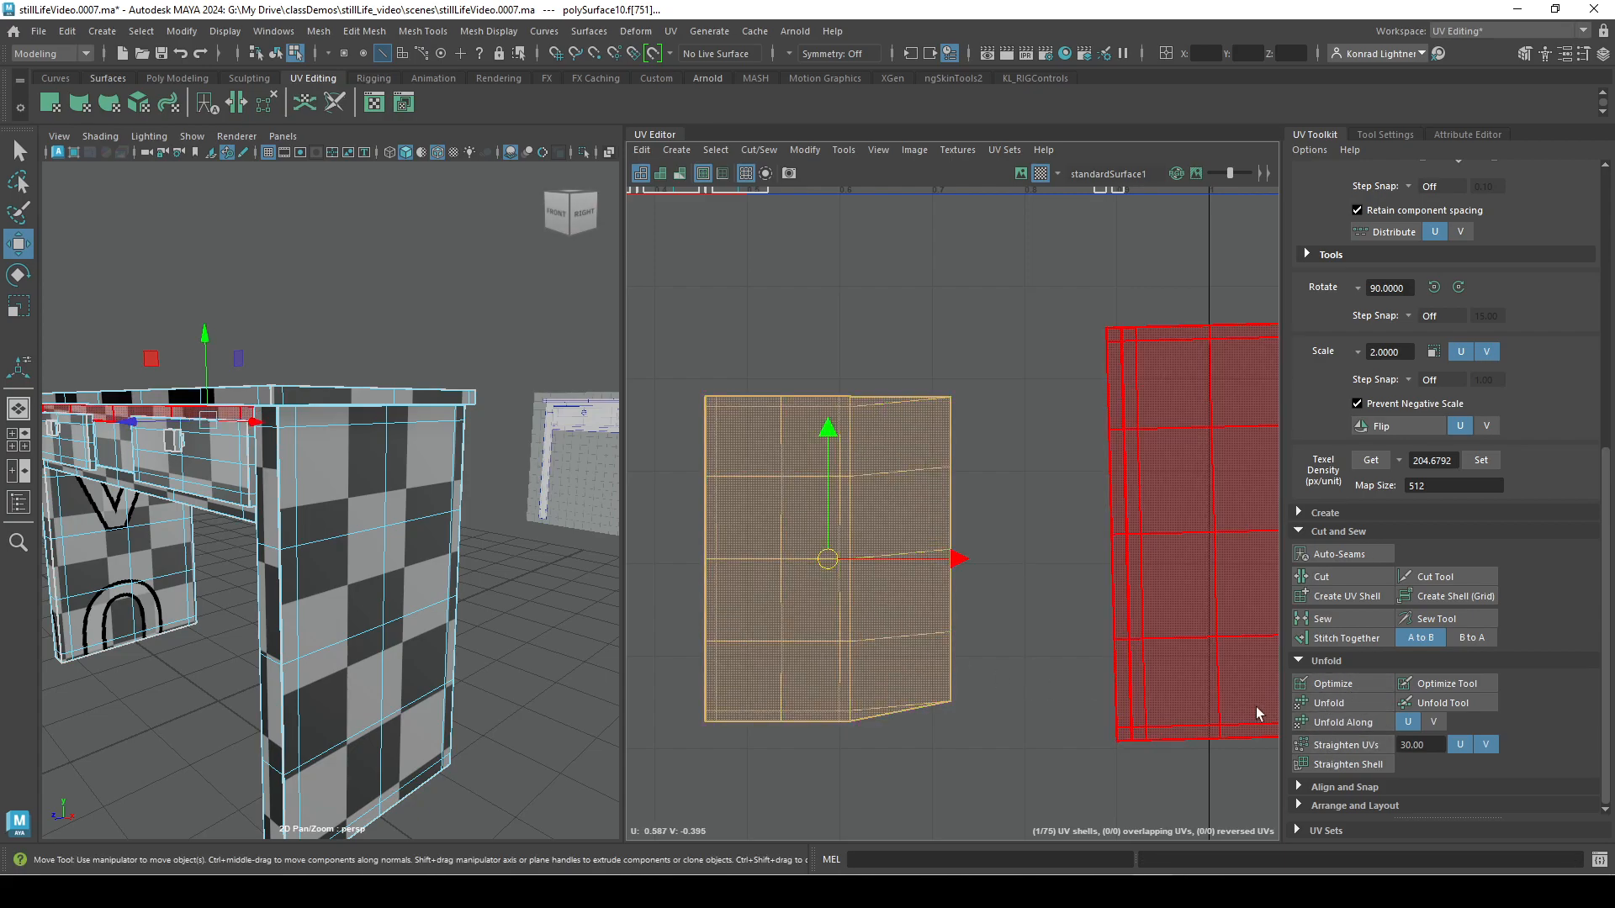
click(1329, 703)
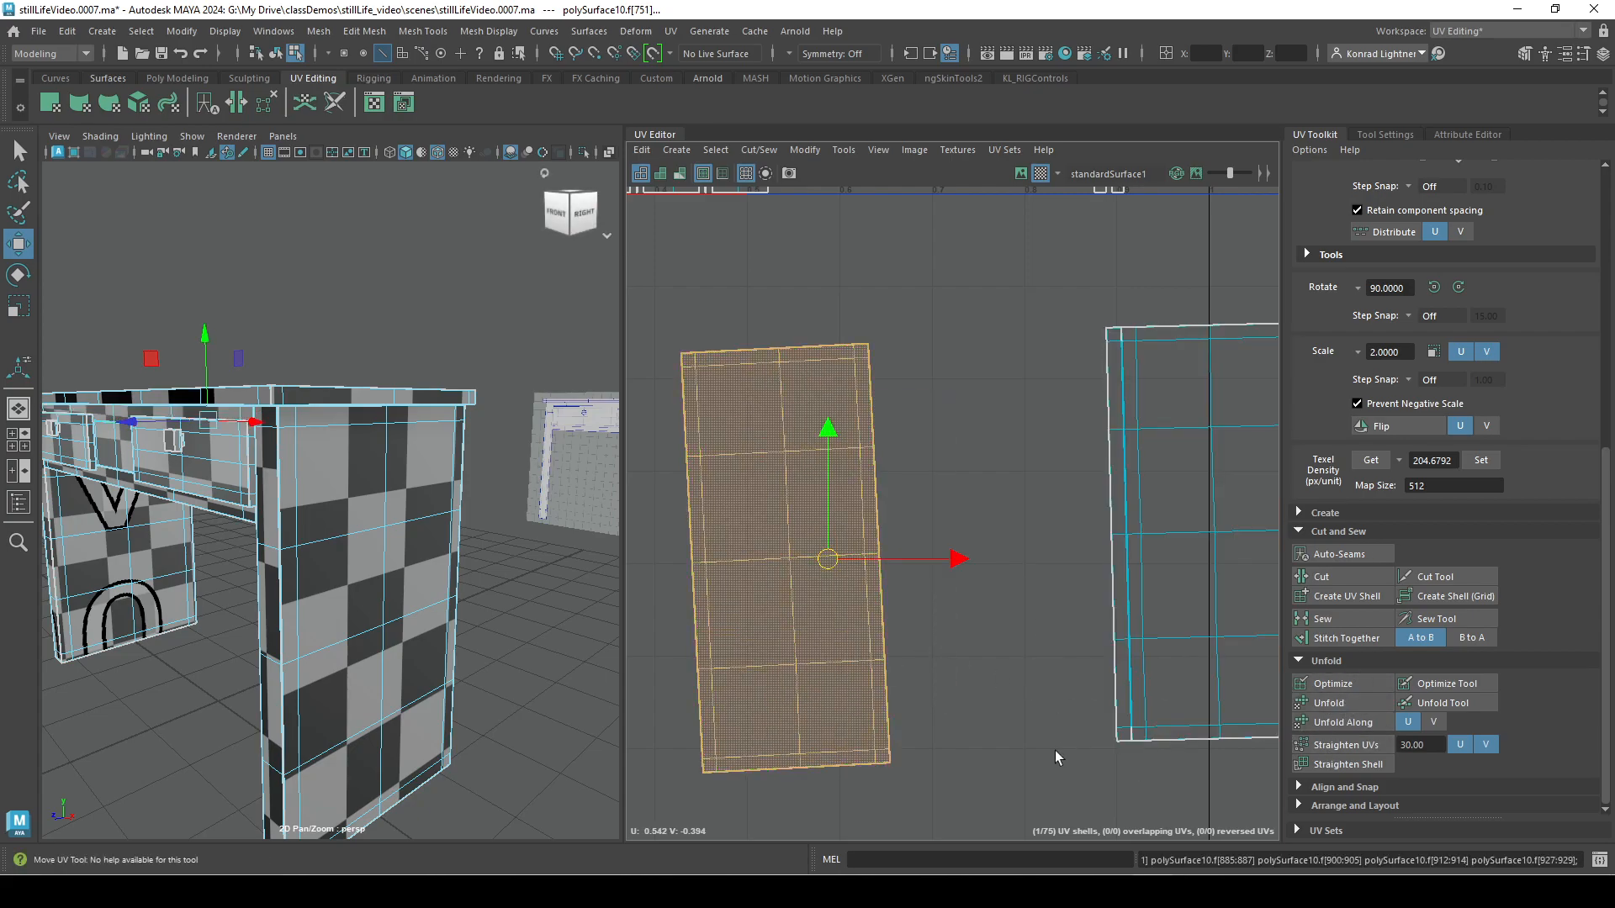
alt+middle_drag(1056, 750, 1030, 635)
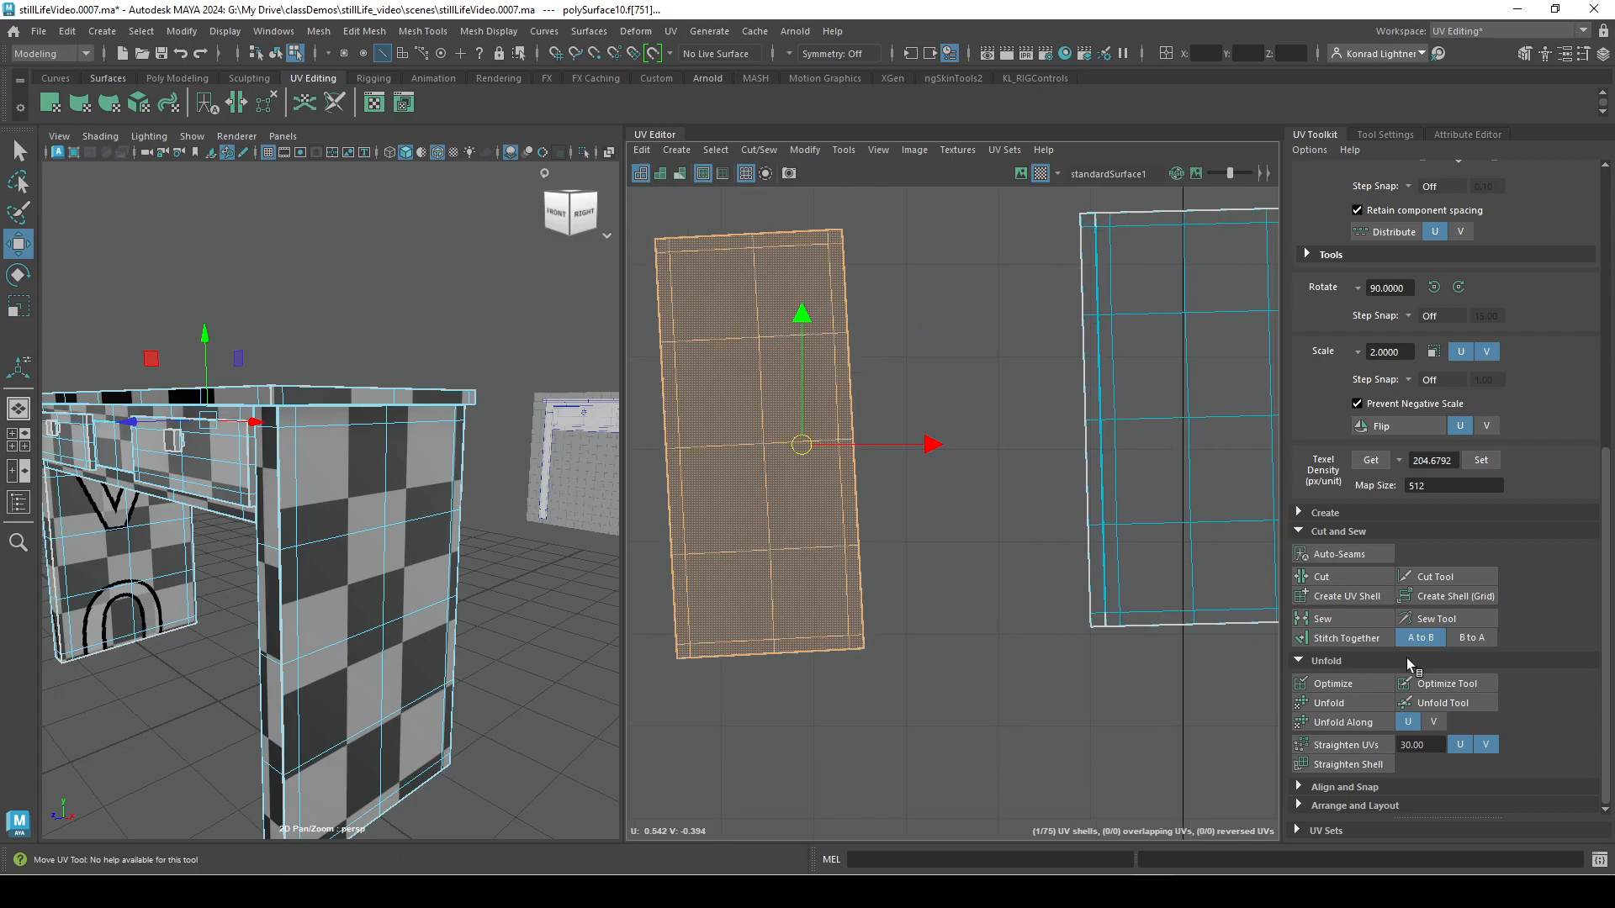
Optimize the left unfolded shell and run Unfold on it again.
click(1337, 685)
click(1344, 683)
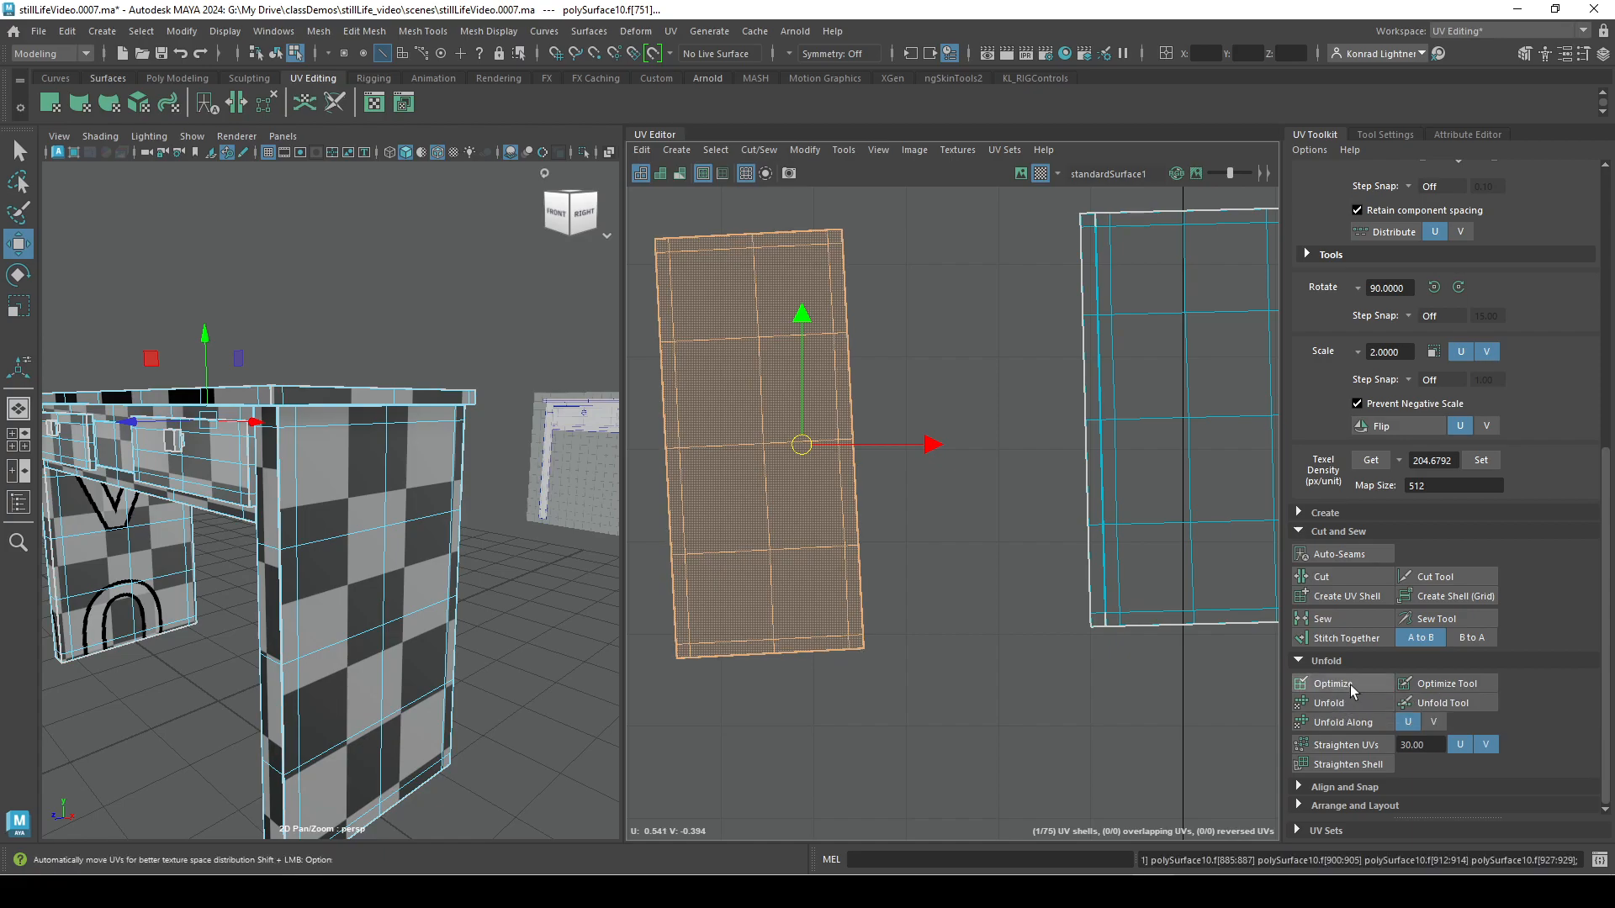
click(1350, 702)
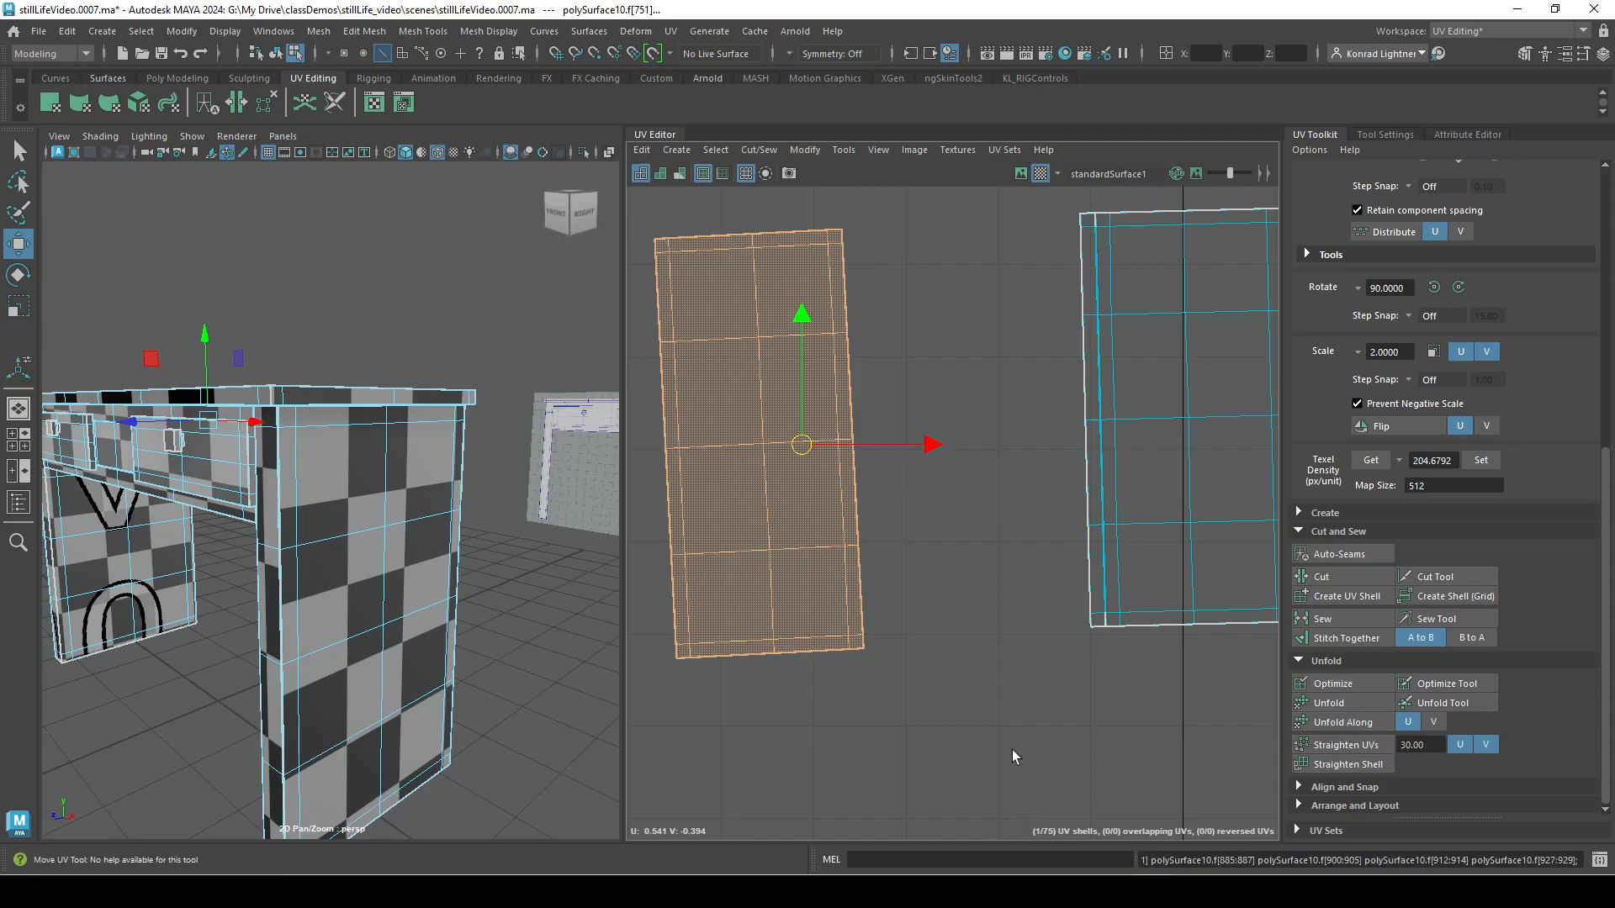
Expand the Select By Type options for the UV shells.
scroll(938, 677, down, 2)
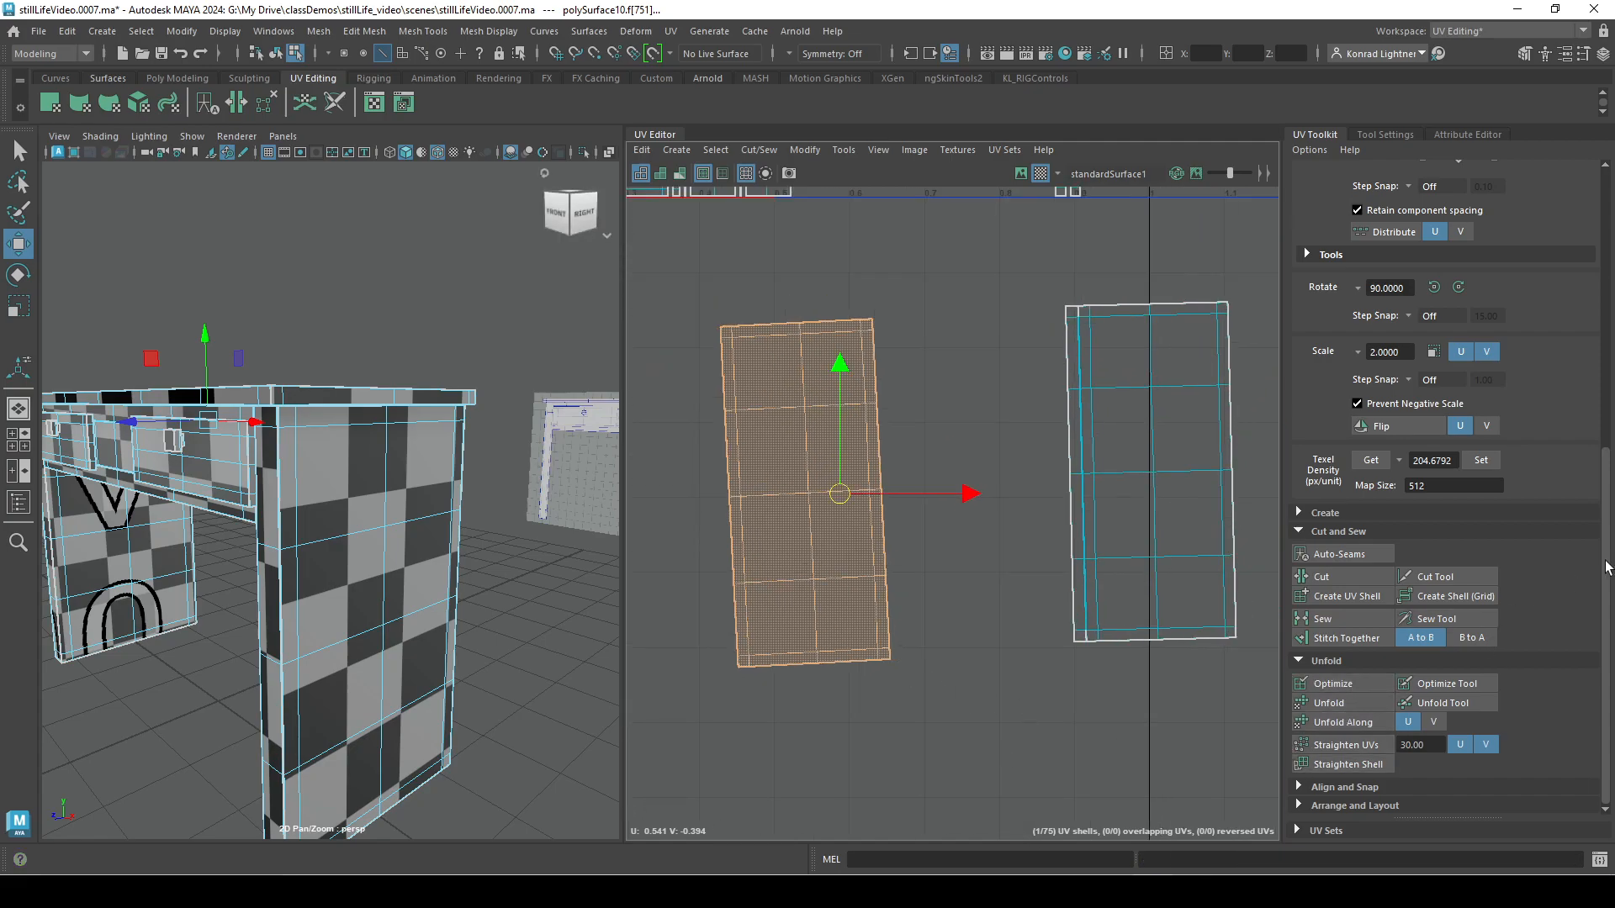
click(1300, 512)
scroll(1516, 426, up, 10)
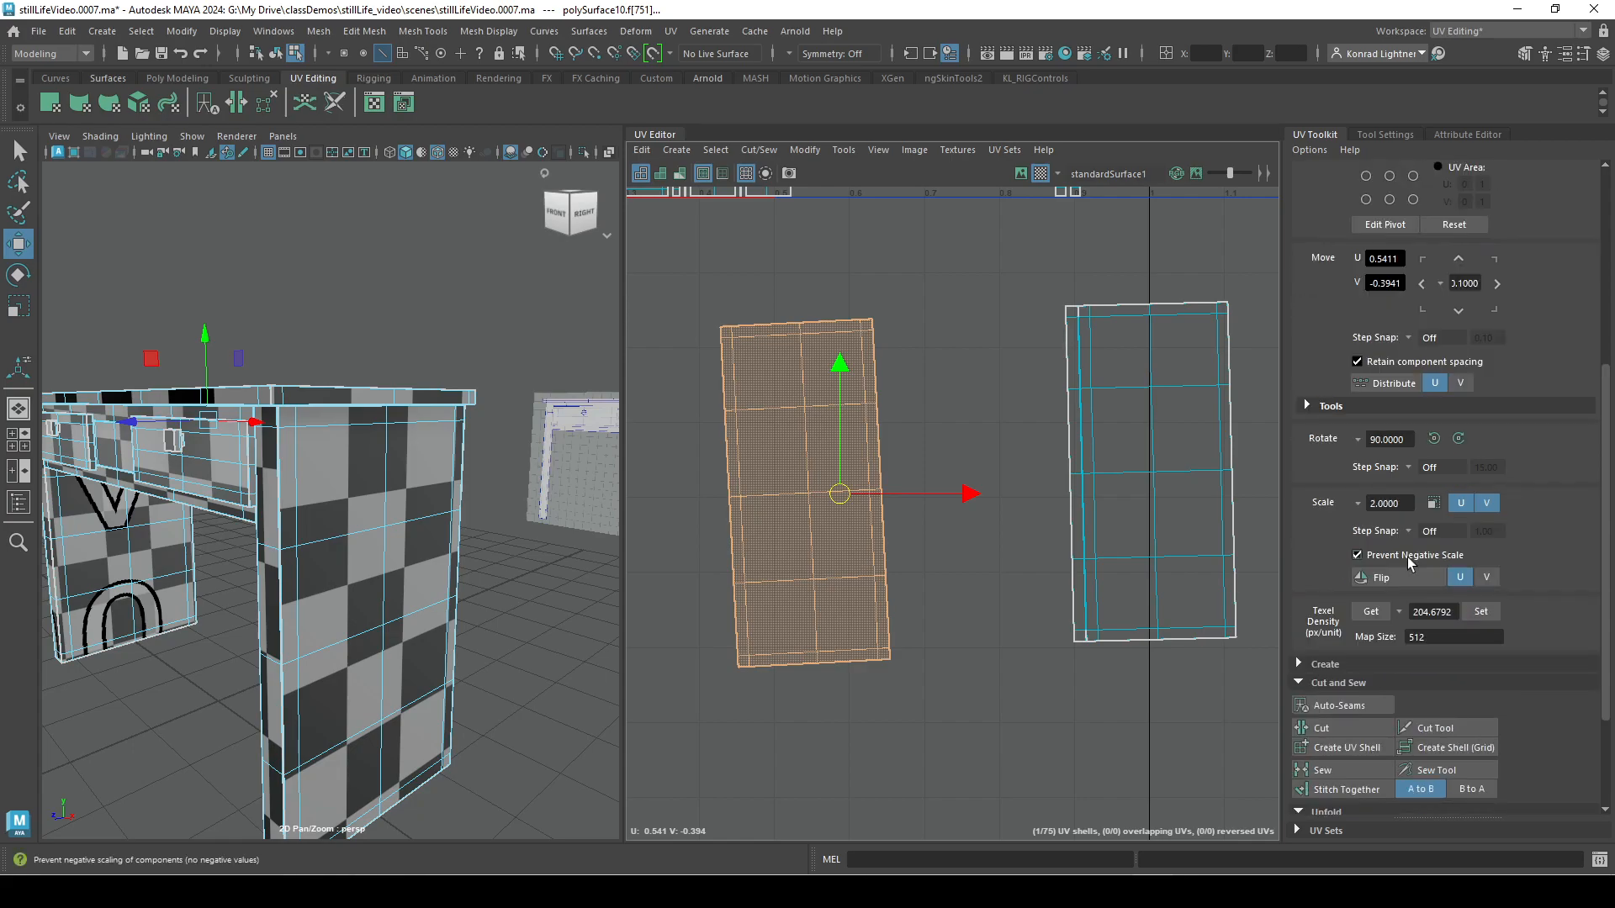
click(795, 459)
scroll(892, 484, down, 2)
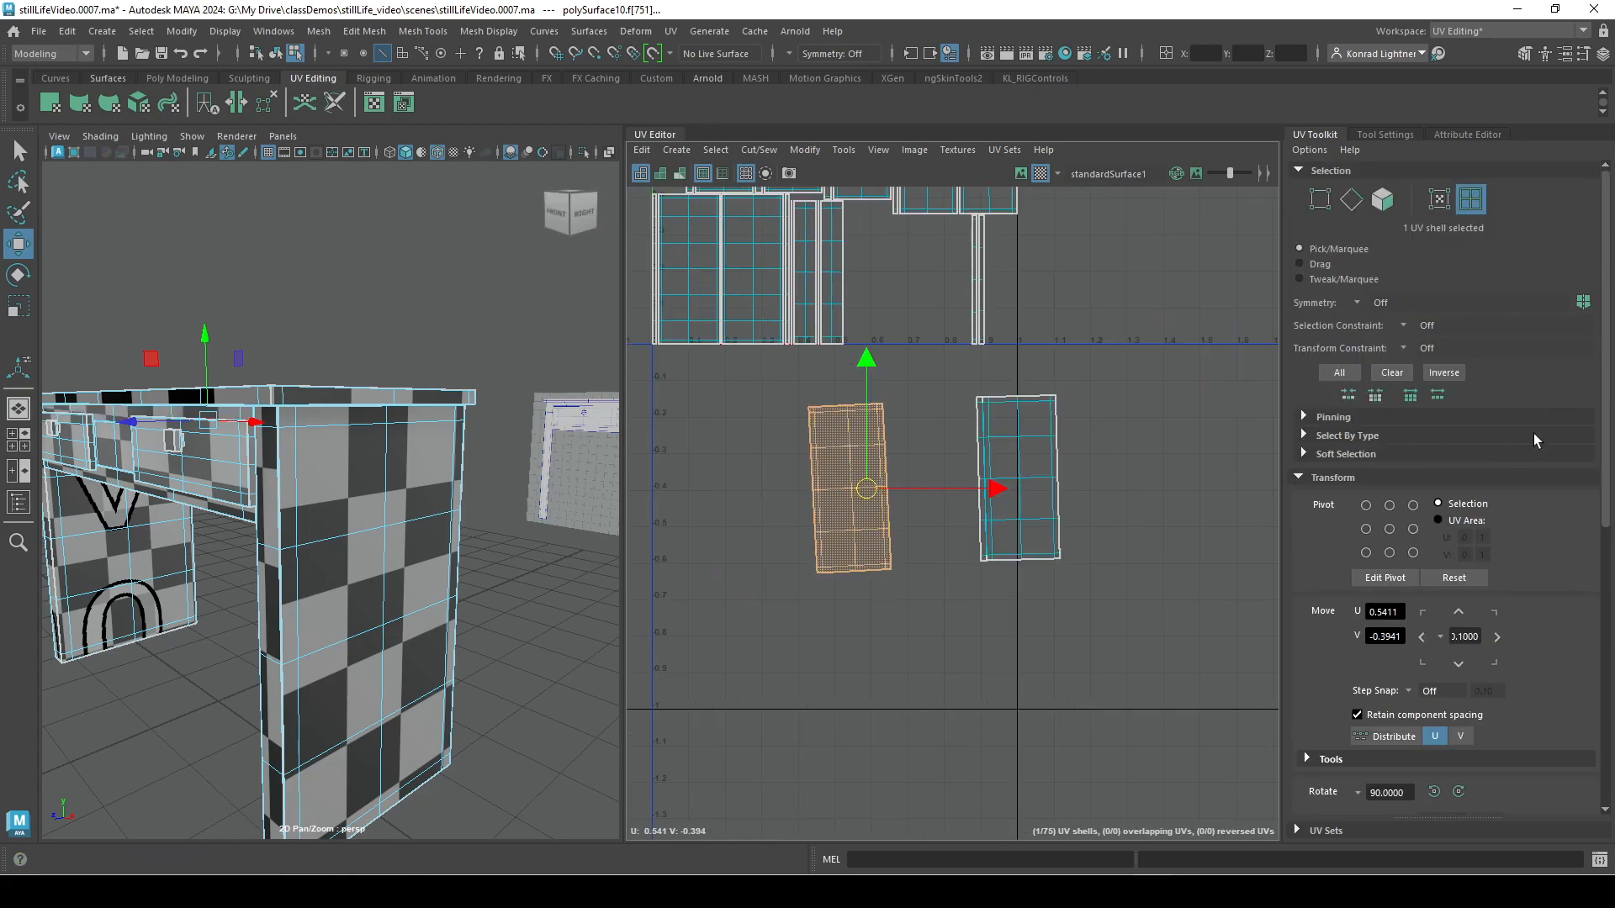
click(1314, 435)
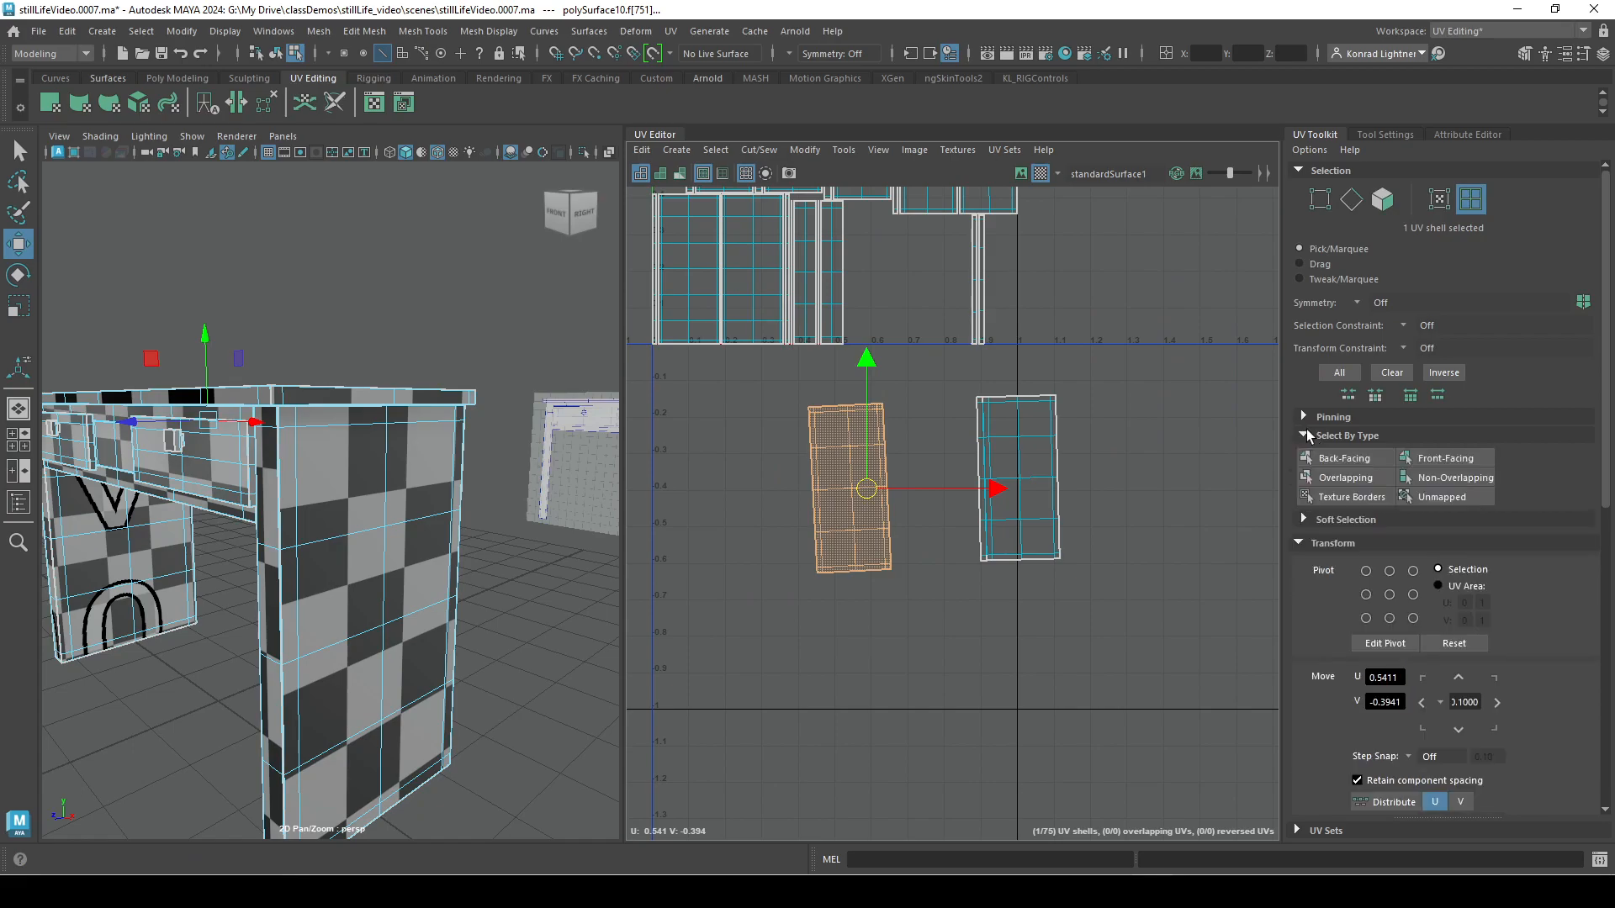
Move the left tilted shell partly over the large lower-left shells and the other tilted shell into the empty gap beside the narrow strips.
alt+middle_drag(872, 460, 948, 711)
drag(942, 739, 825, 620)
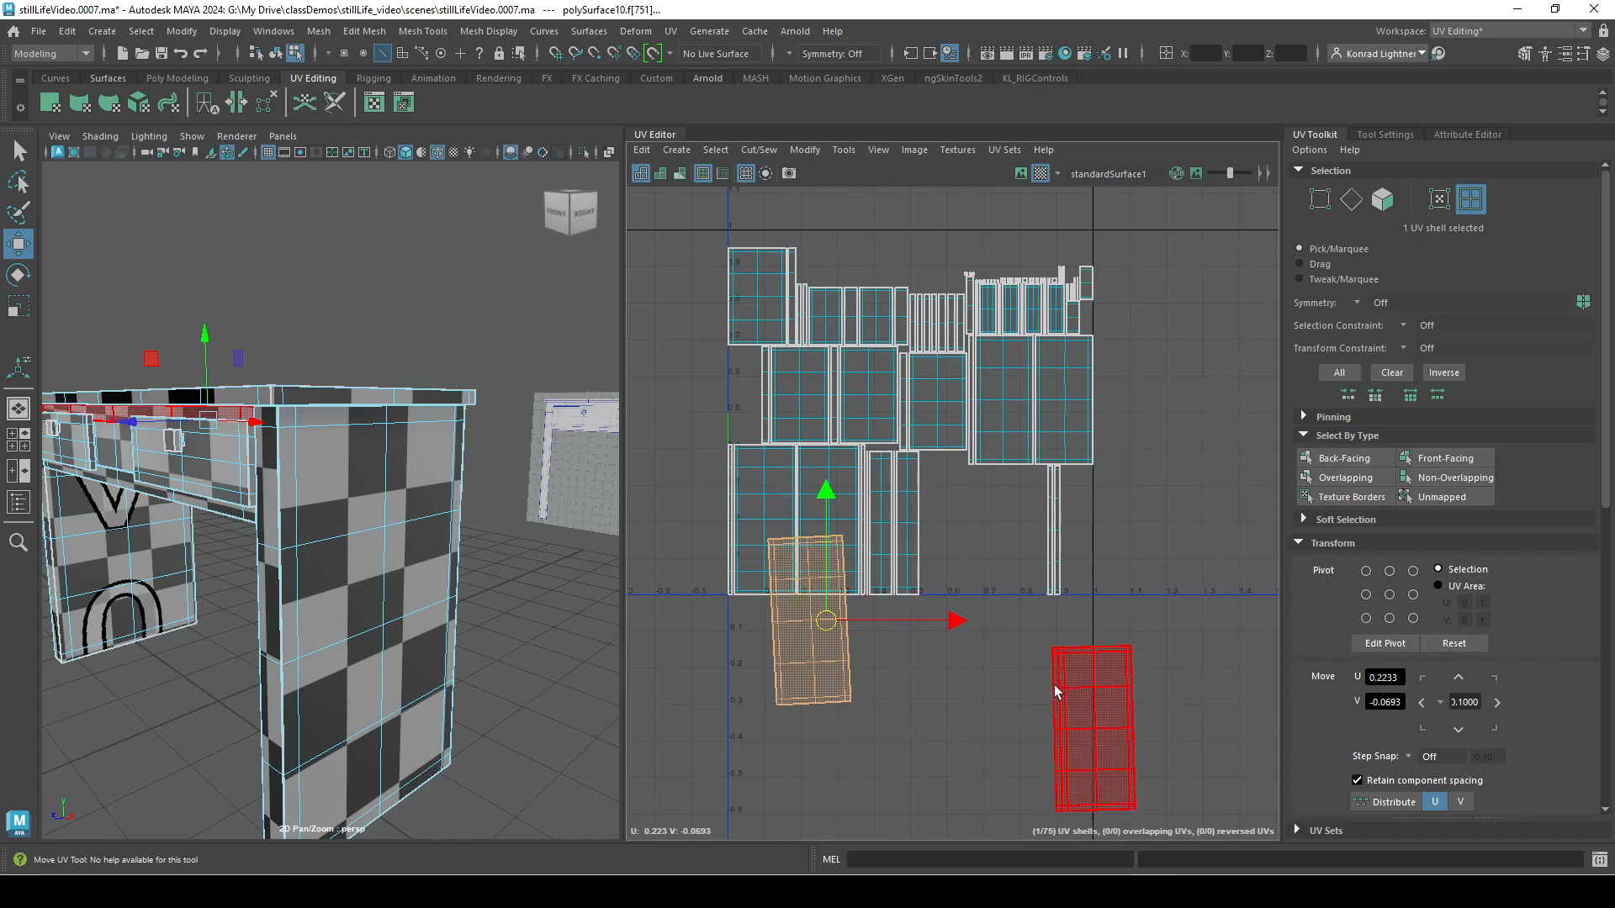
click(1099, 733)
drag(1099, 734, 991, 562)
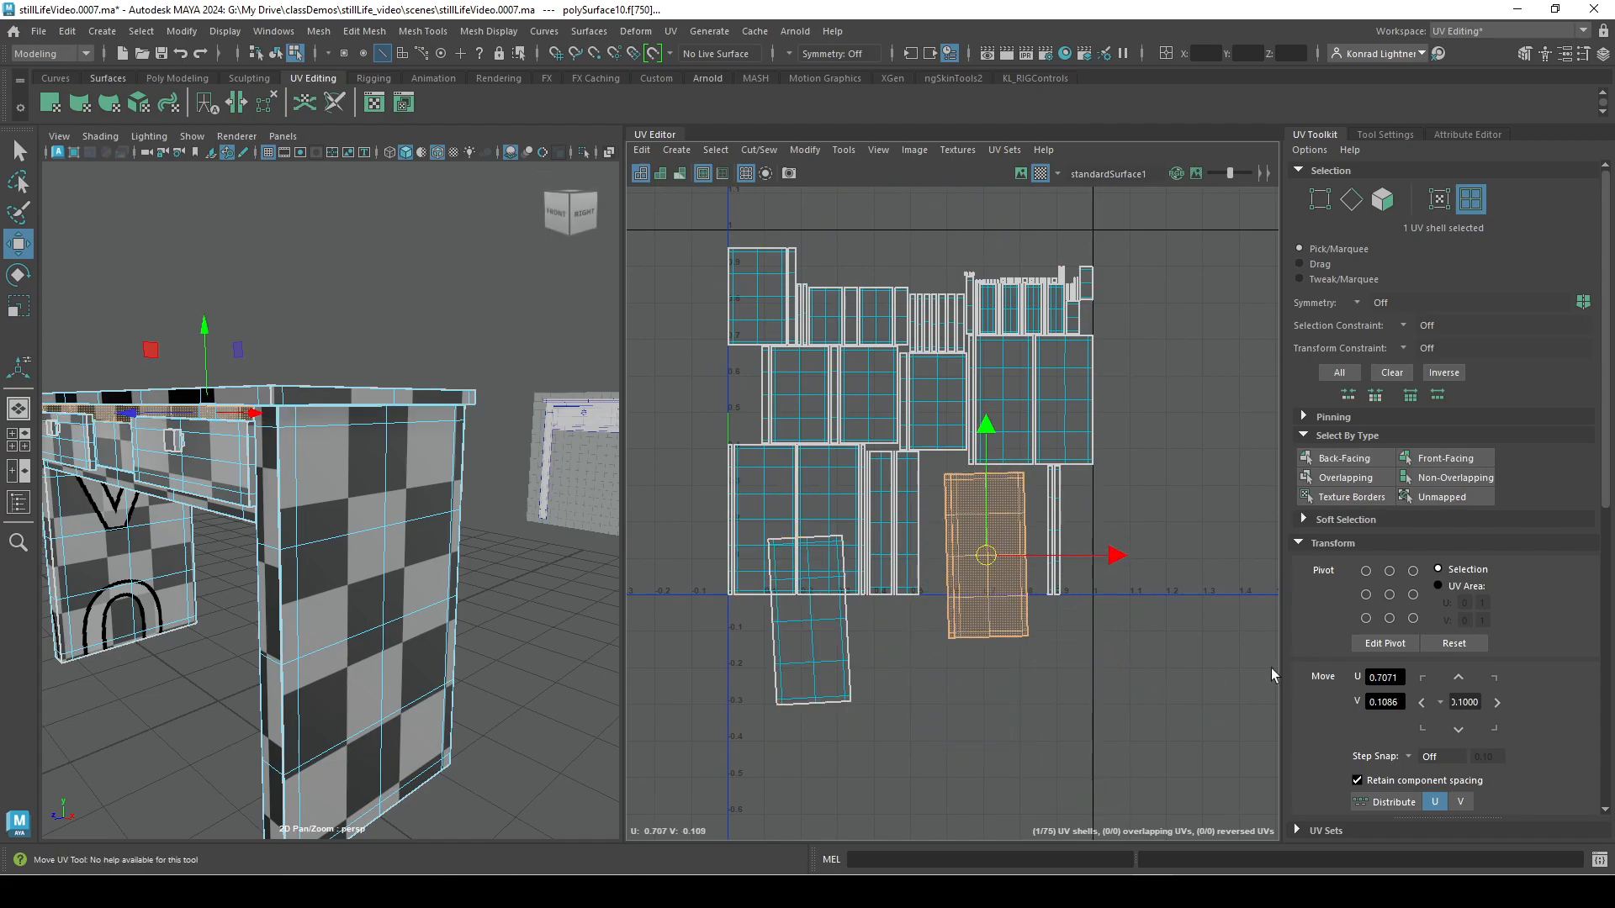
Select the overlapping UV shells by type, try moving them out of the layout, and undo the moves.
click(1354, 478)
drag(797, 580, 751, 731)
key(ctrl+z)
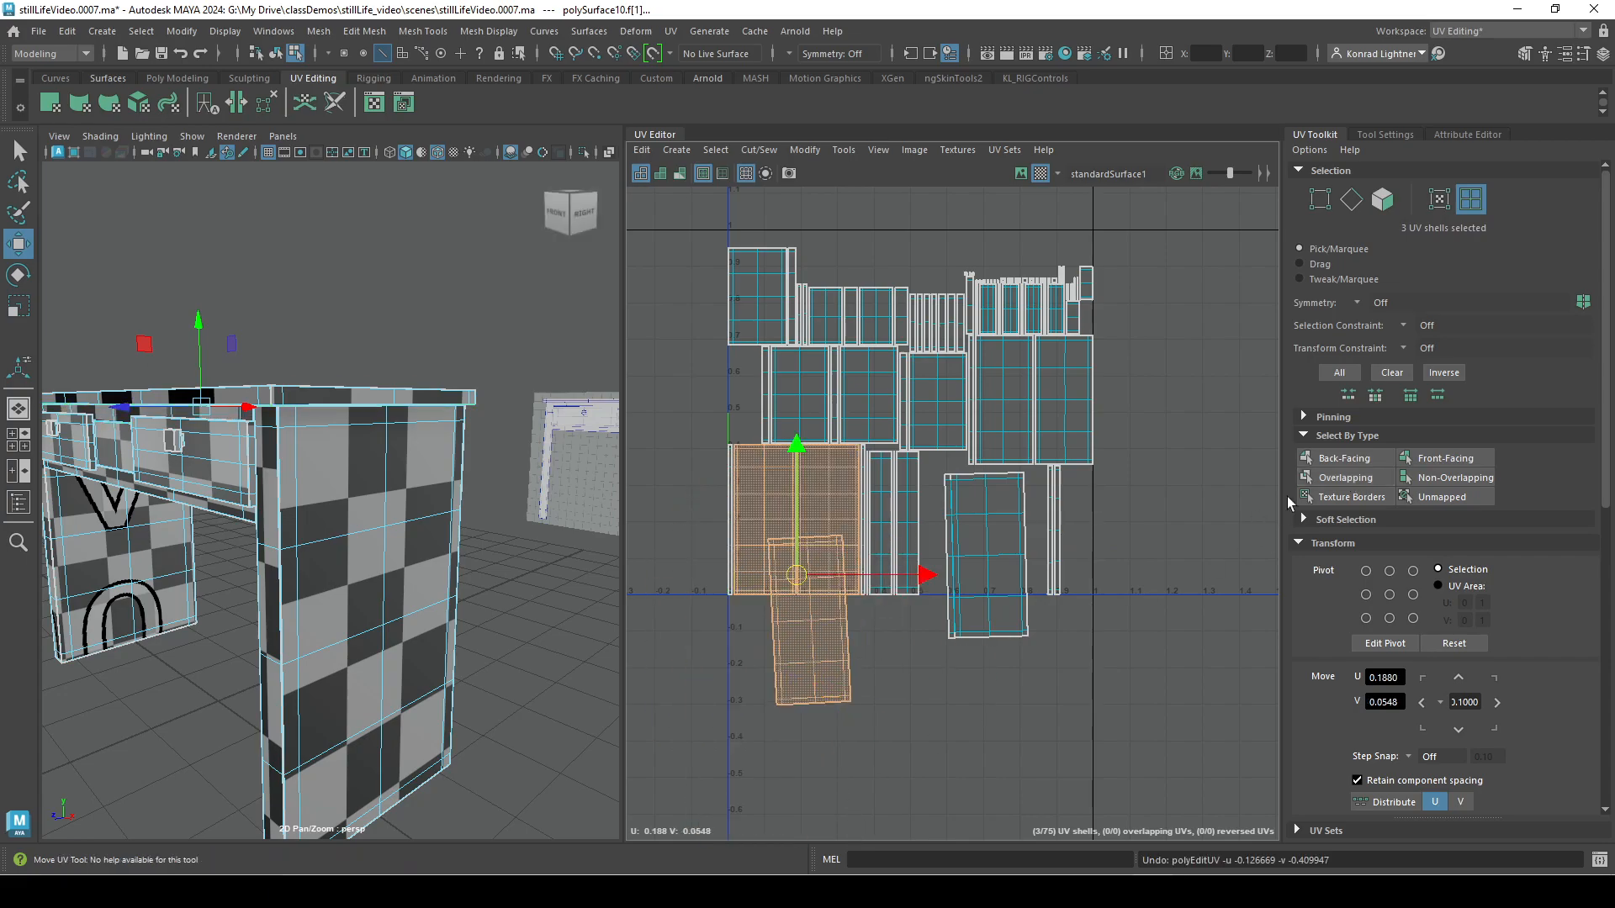
click(1346, 478)
drag(797, 572, 836, 807)
key(ctrl+z)
Select only the overlapping tilted shell and move it off the large shells to just below the UV layout.
click(731, 761)
click(805, 635)
drag(805, 635, 864, 683)
scroll(817, 669, up, 5)
drag(949, 727, 920, 693)
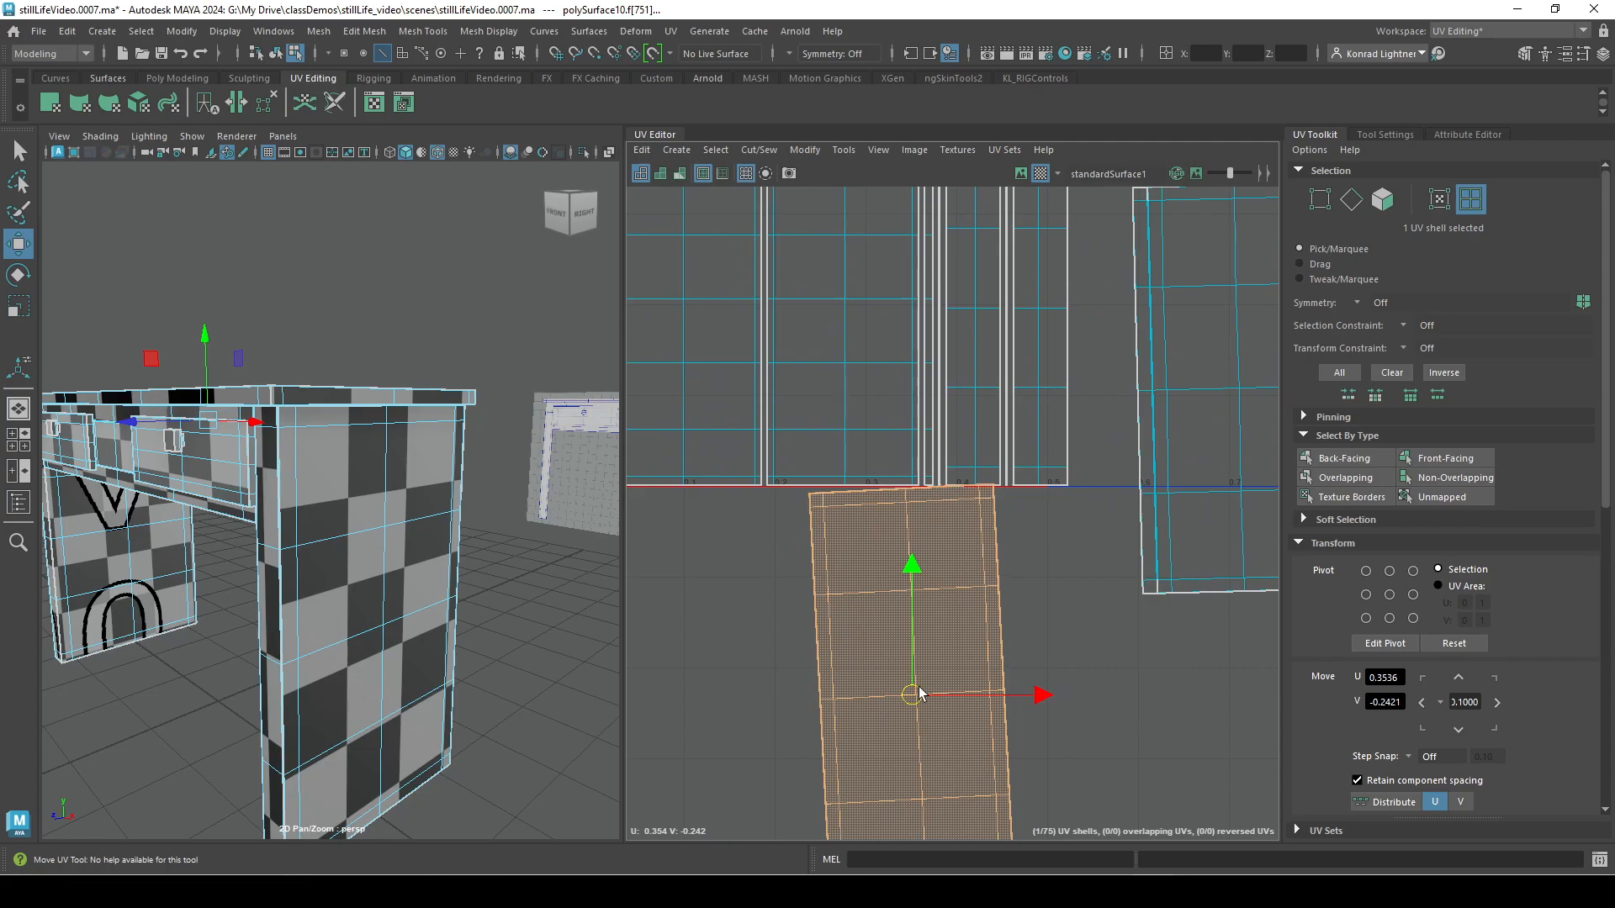
alt+right_drag(1270, 654, 709, 552)
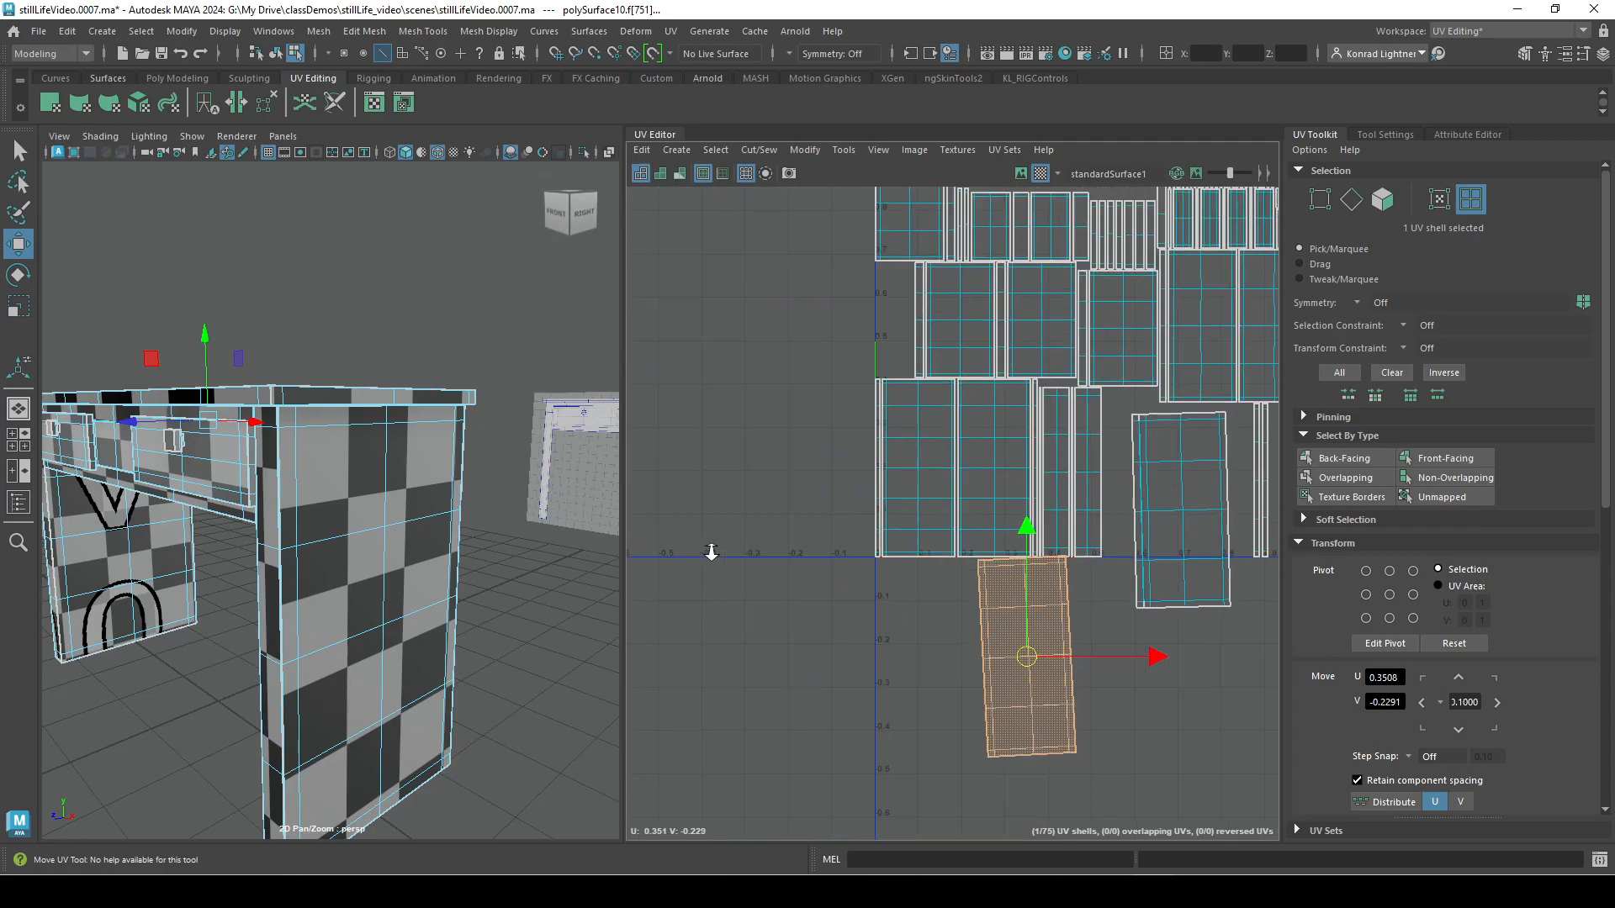
Clear the shell selection and select the overlapping UV shells by type to check which ones still overlap.
click(1189, 796)
alt+right_drag(1189, 796, 818, 717)
alt+middle_drag(1143, 735, 959, 664)
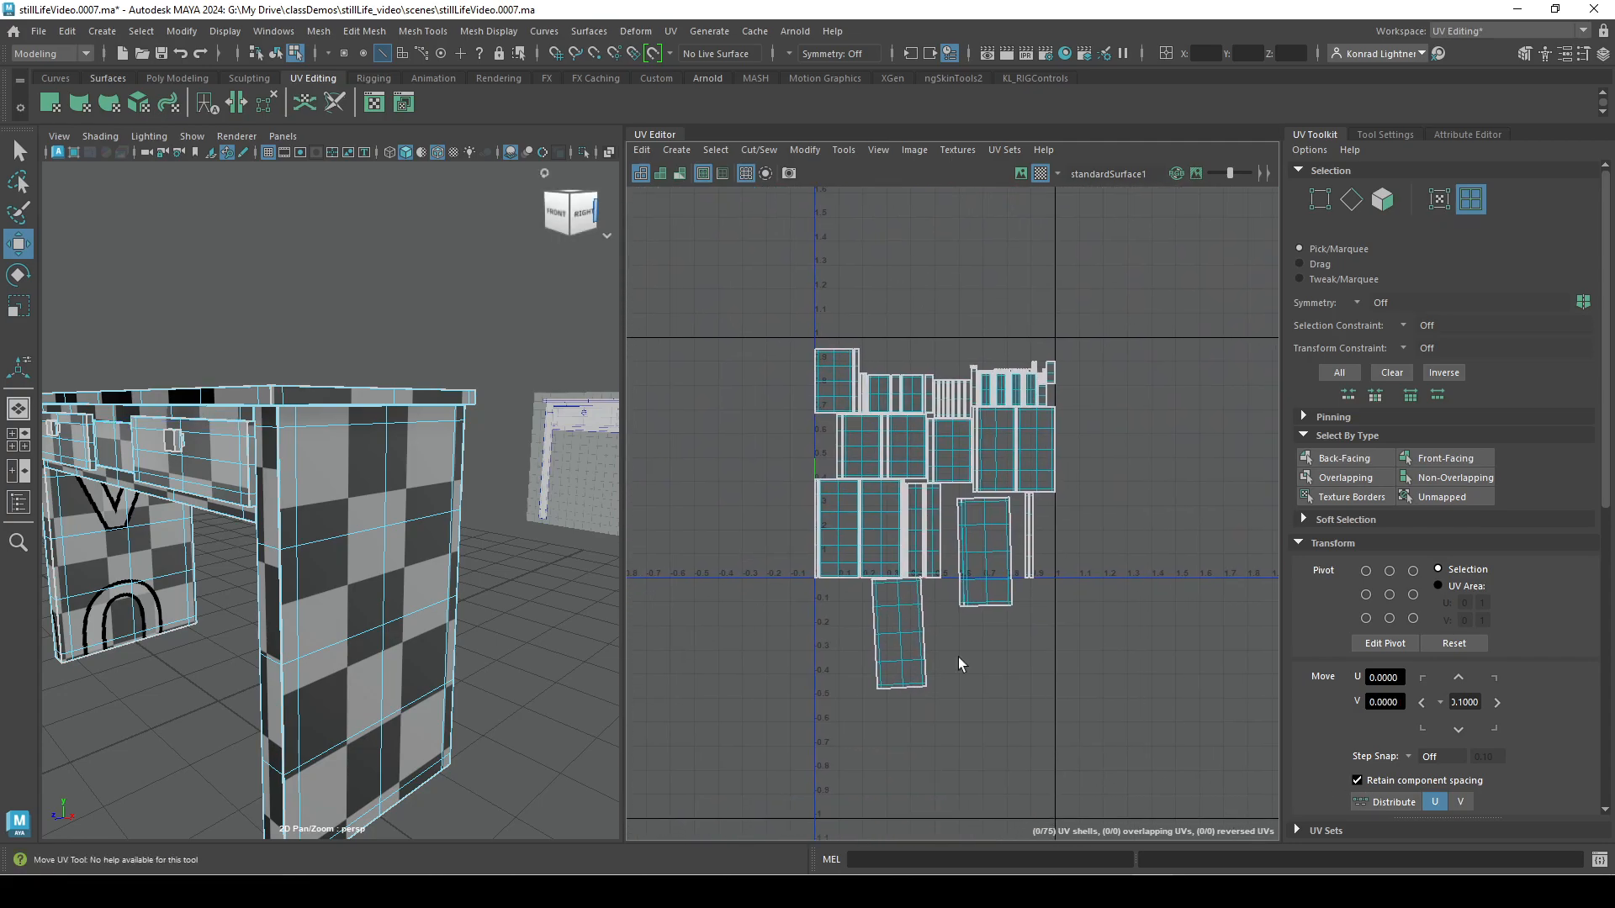
click(1357, 476)
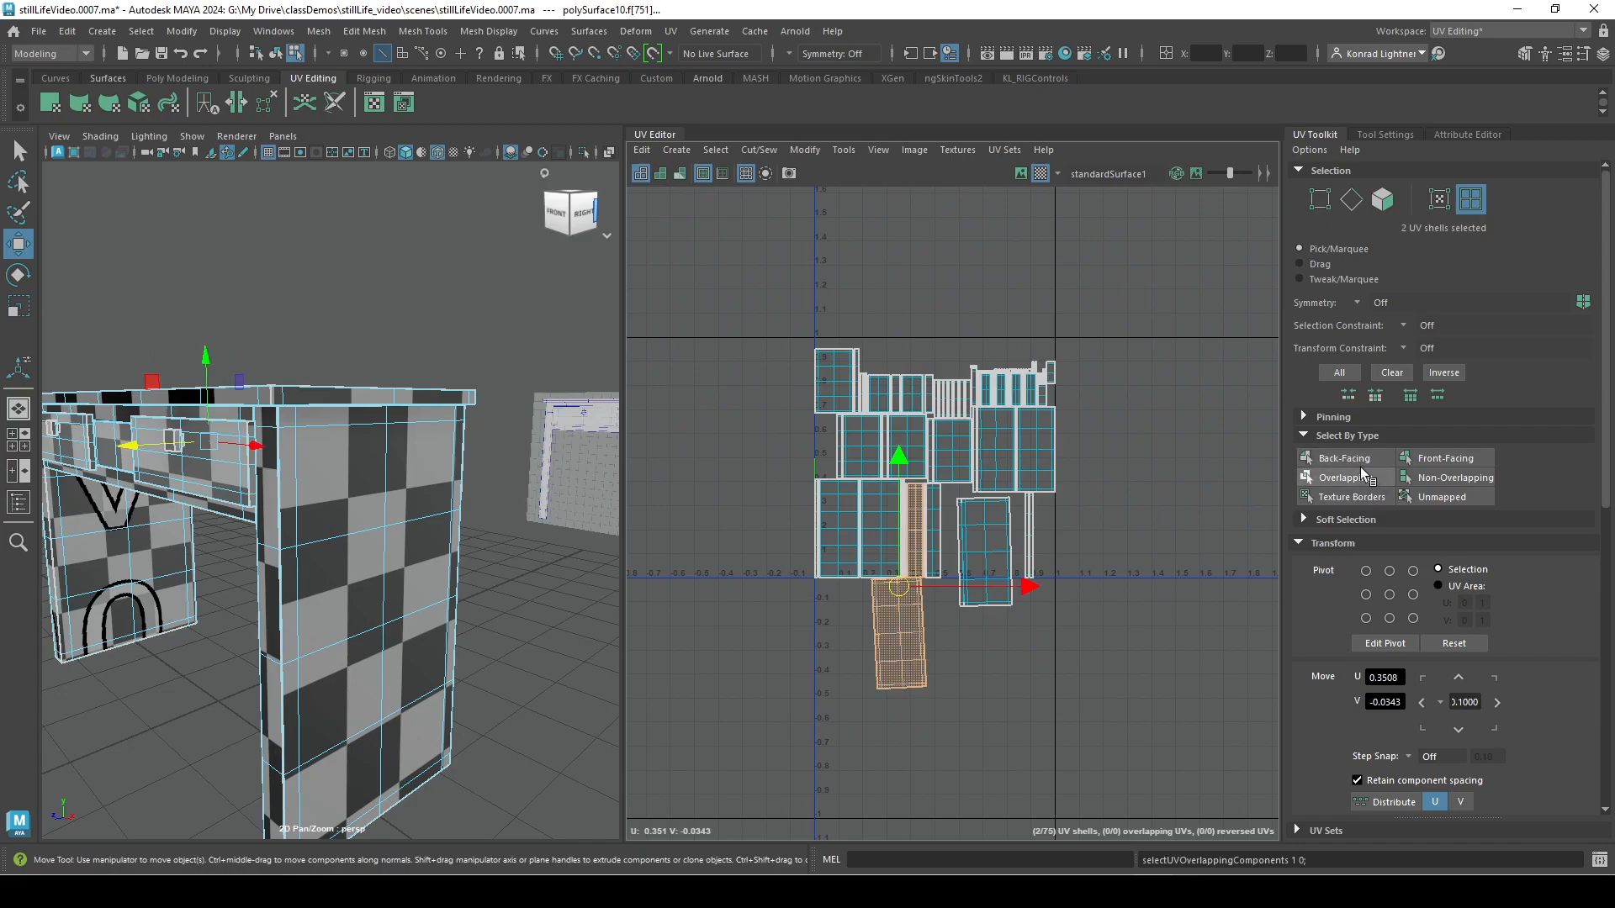
key(f)
alt+right_drag(1233, 824, 1258, 828)
alt+middle_drag(1071, 473, 901, 747)
alt+right_drag(950, 709, 889, 587)
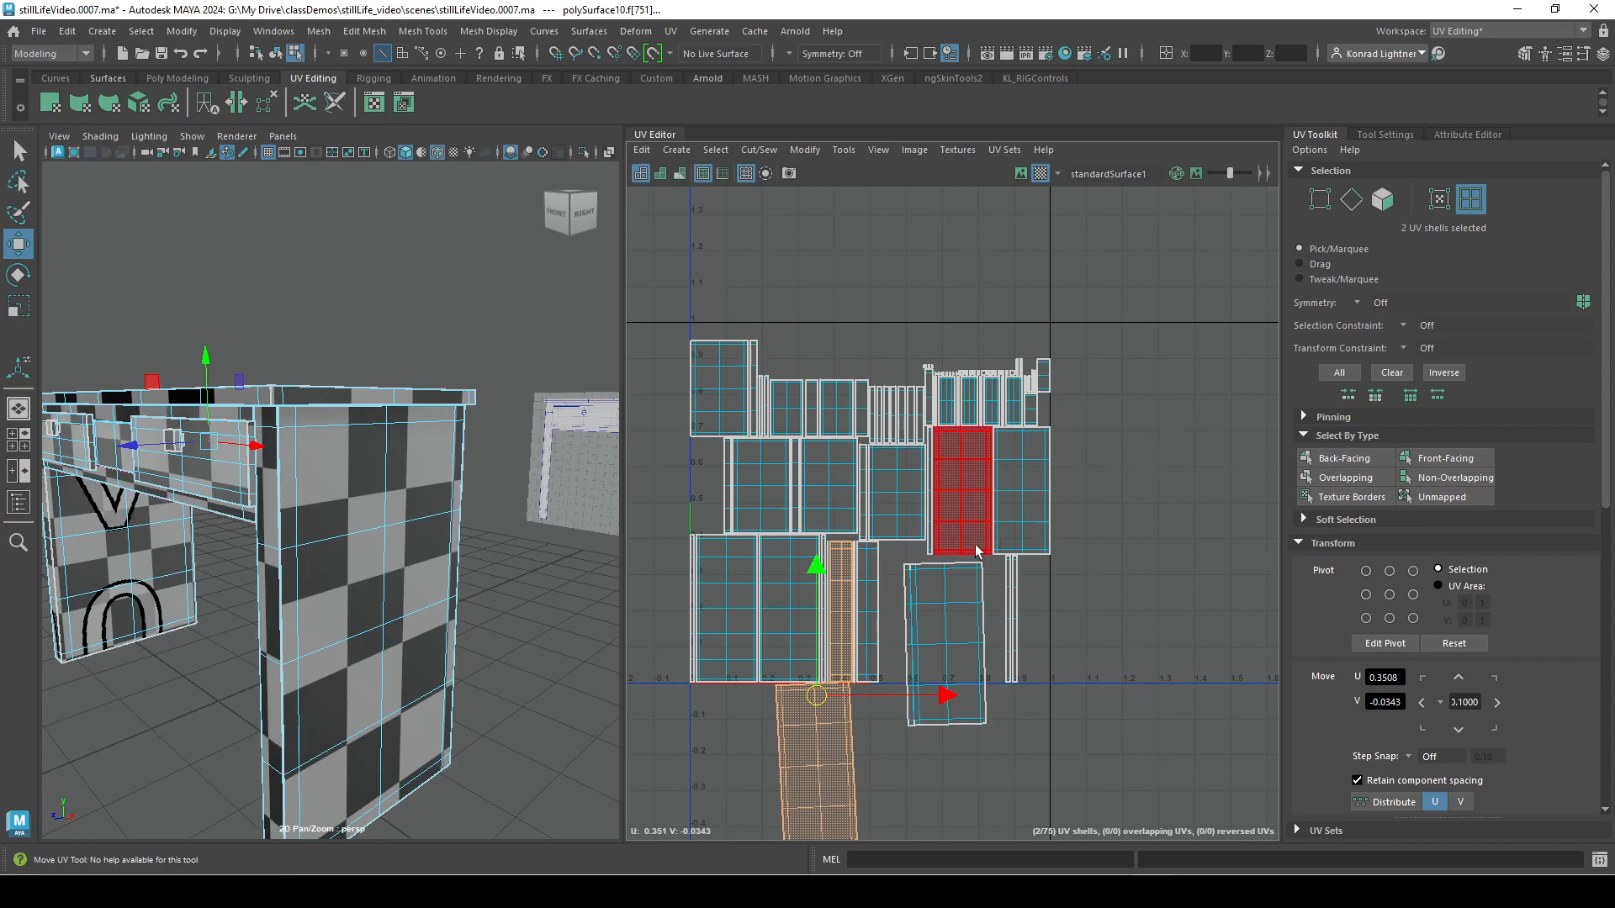
Clear the selection, select the non-overlapping UV shells by type, and clear that selection as well.
click(1158, 527)
alt+middle_drag(1134, 619, 1041, 473)
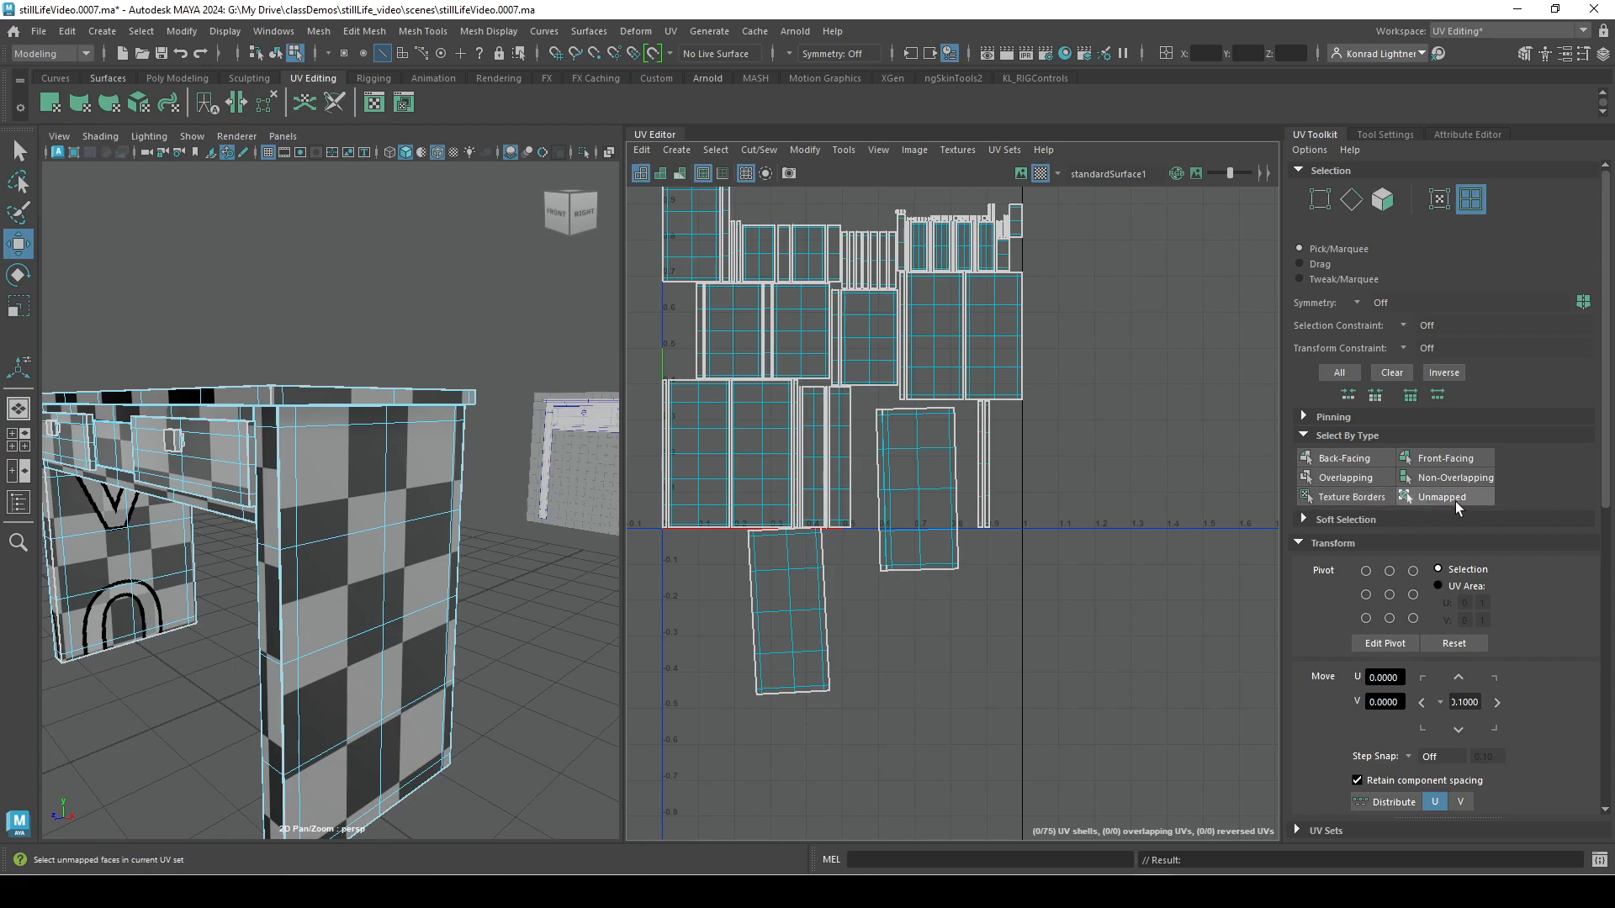
click(1443, 478)
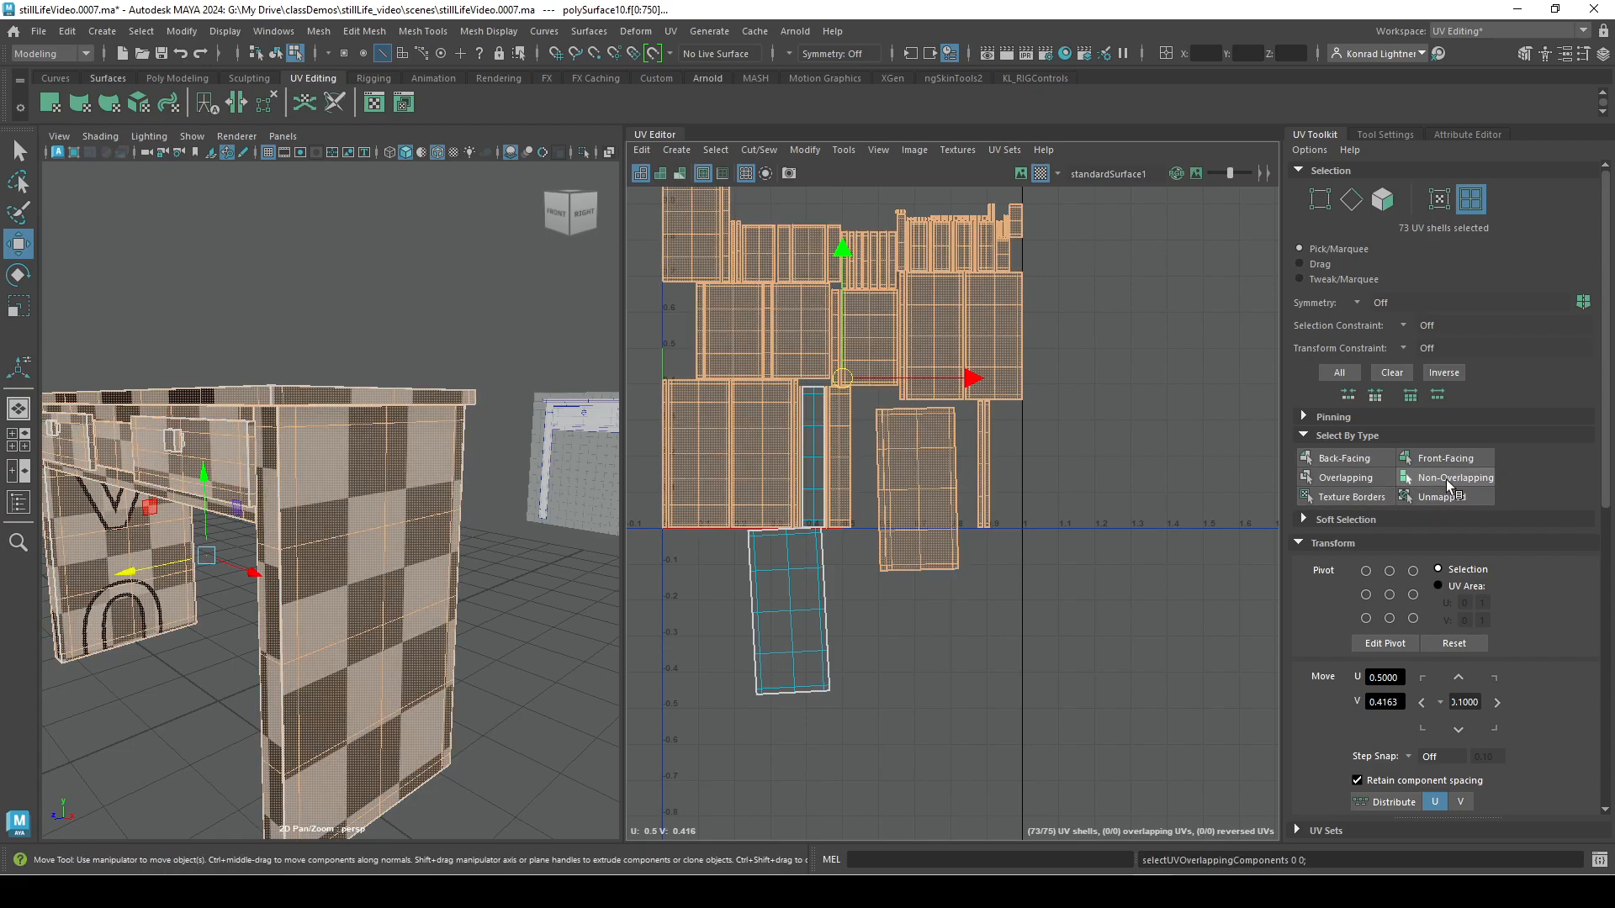
click(1017, 730)
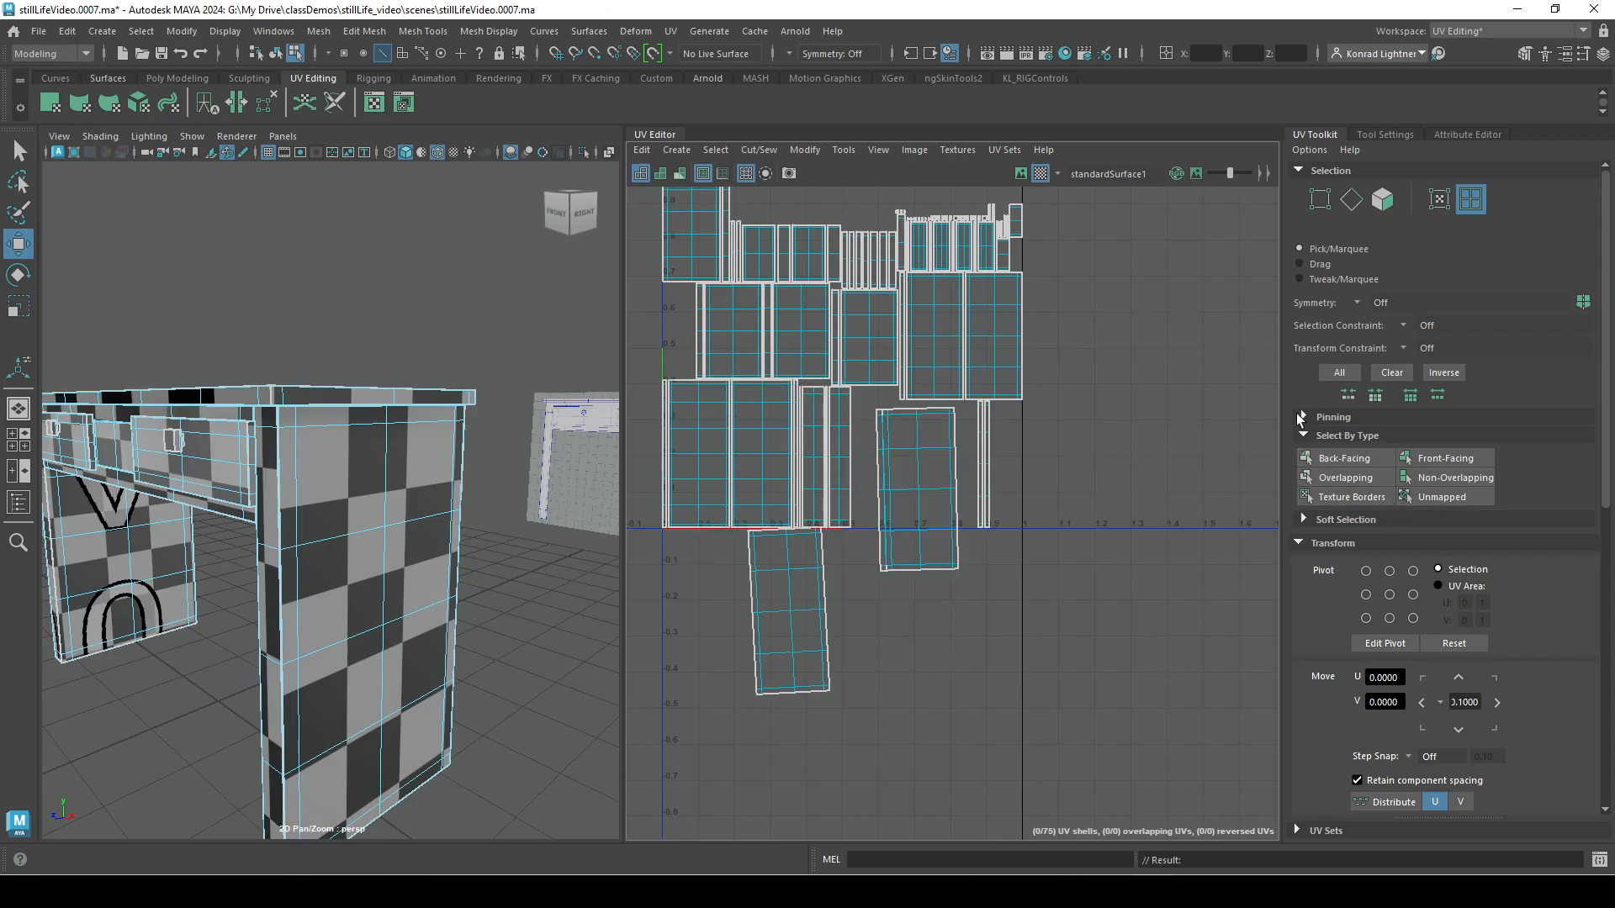
Expand the Pinning options and pin the two bottom corner UVs of the tilted shell beside the narrow strips.
click(1301, 418)
right_drag(901, 483, 865, 475)
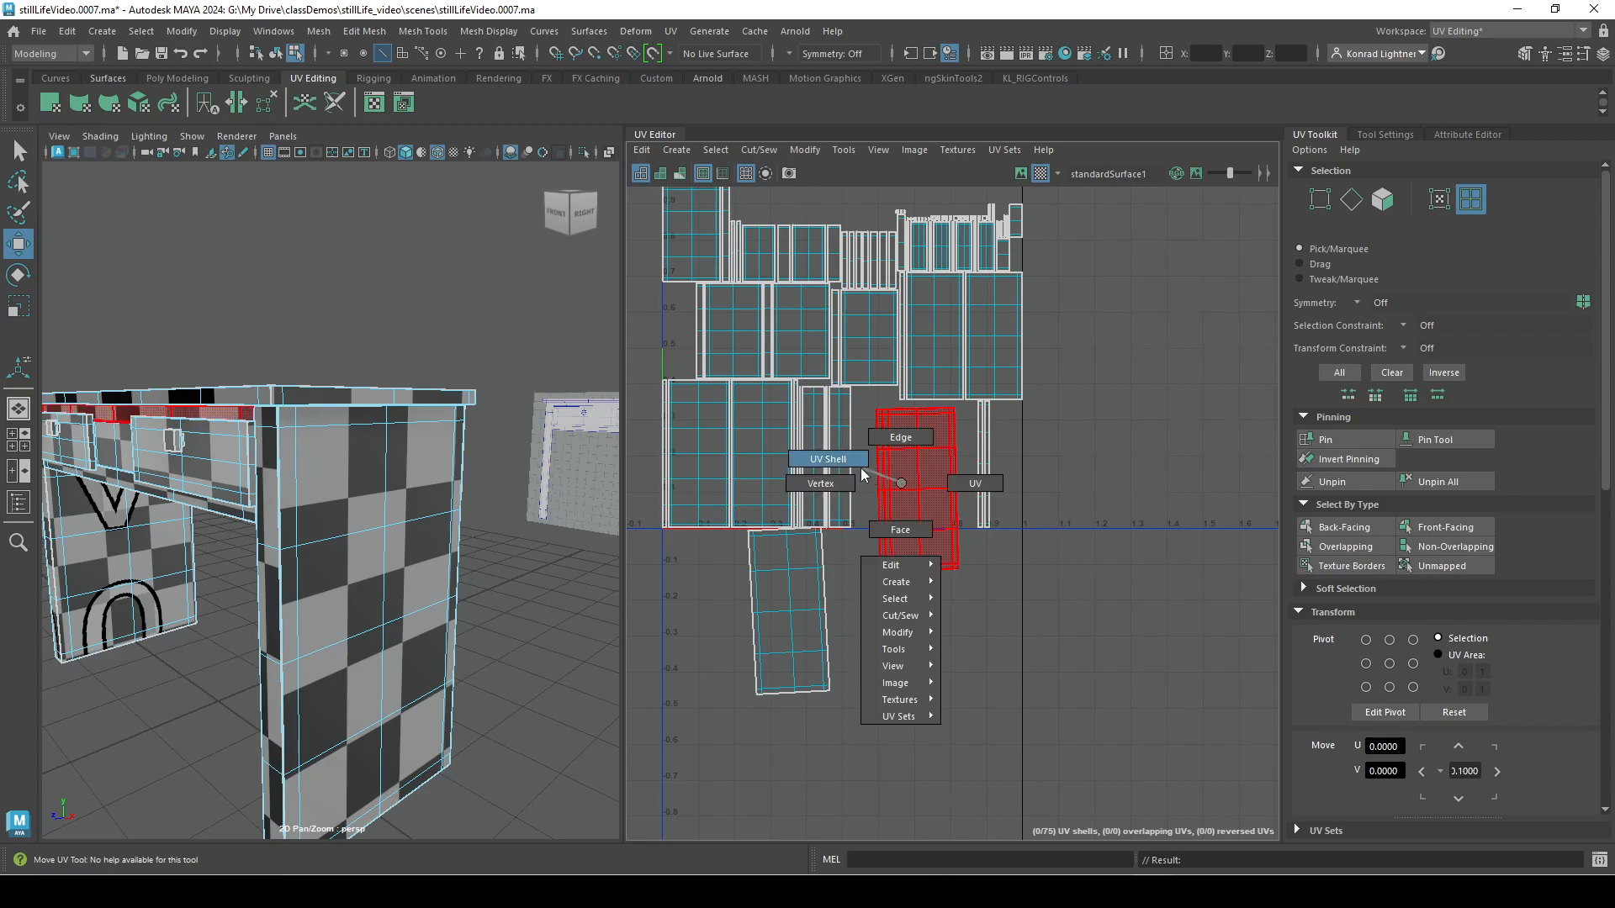
right_click(925, 500)
click(992, 503)
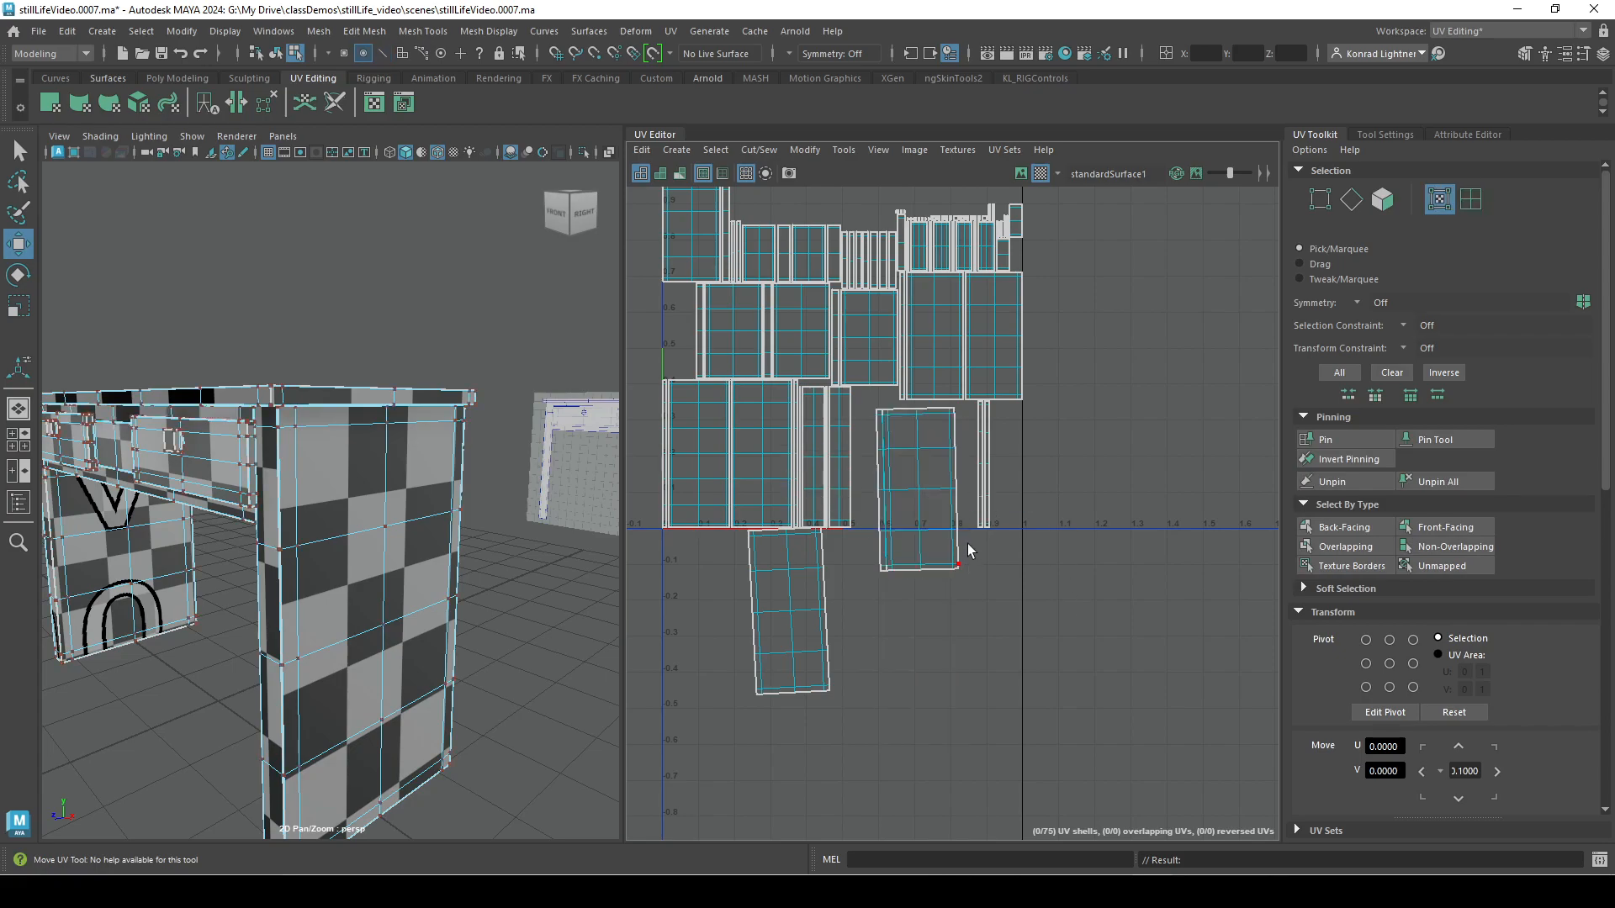
alt+right_drag(960, 572, 1168, 567)
click(1087, 498)
shift+click(866, 502)
alt+middle_drag(977, 578, 929, 788)
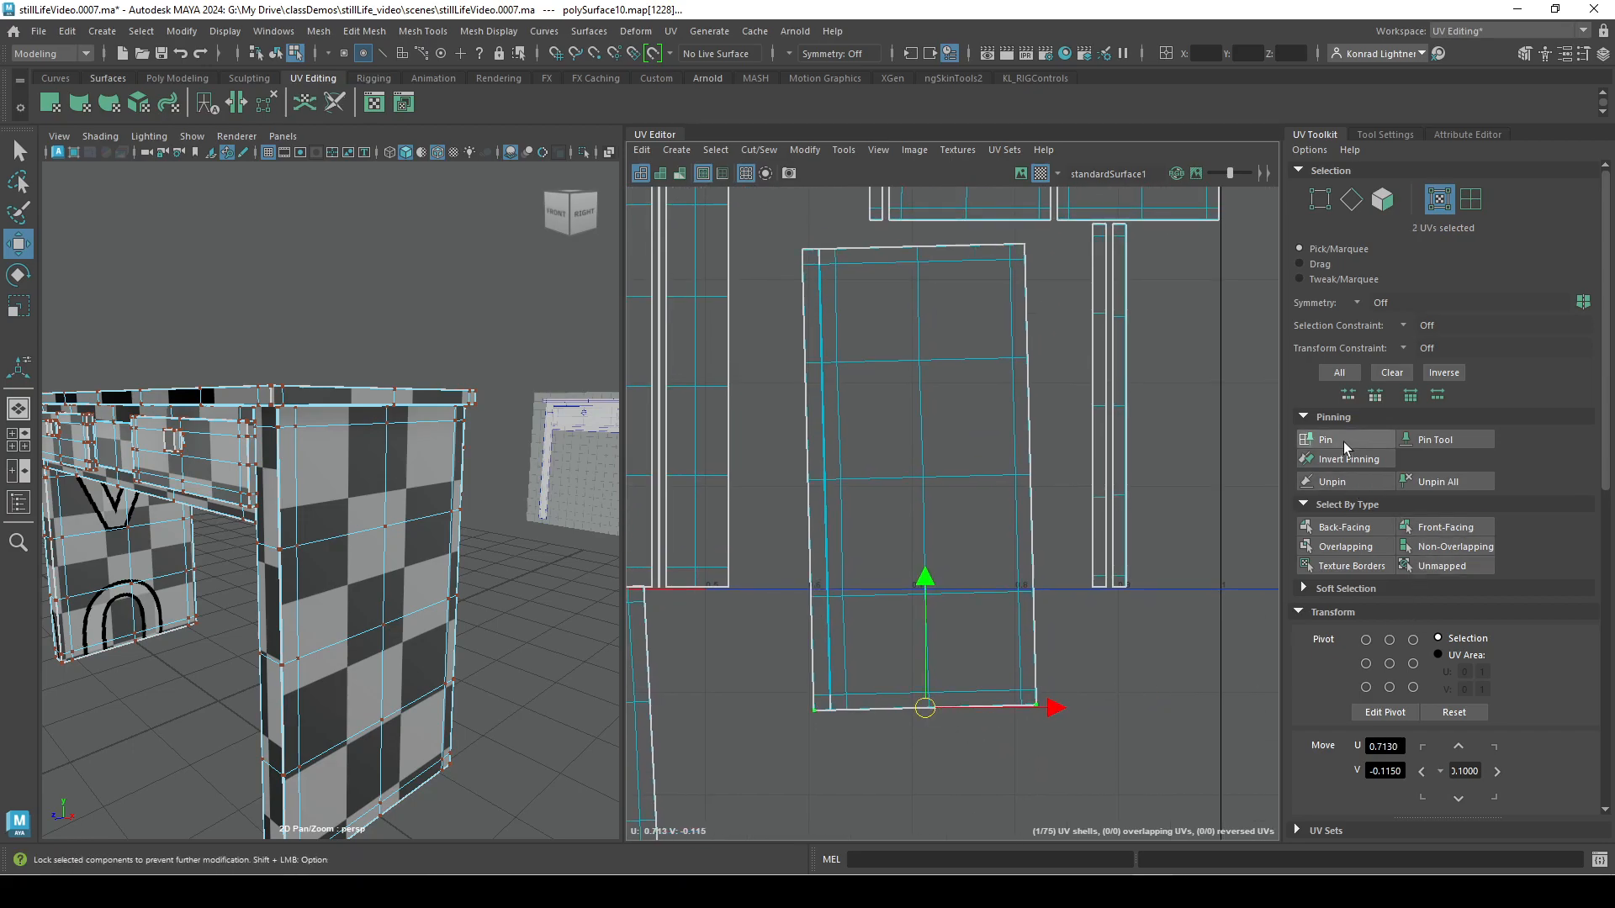
Return to UV shell selection and select the tilted shell that has the pinned corners.
alt+middle_drag(1020, 626, 1015, 556)
right_drag(962, 534, 915, 514)
click(954, 598)
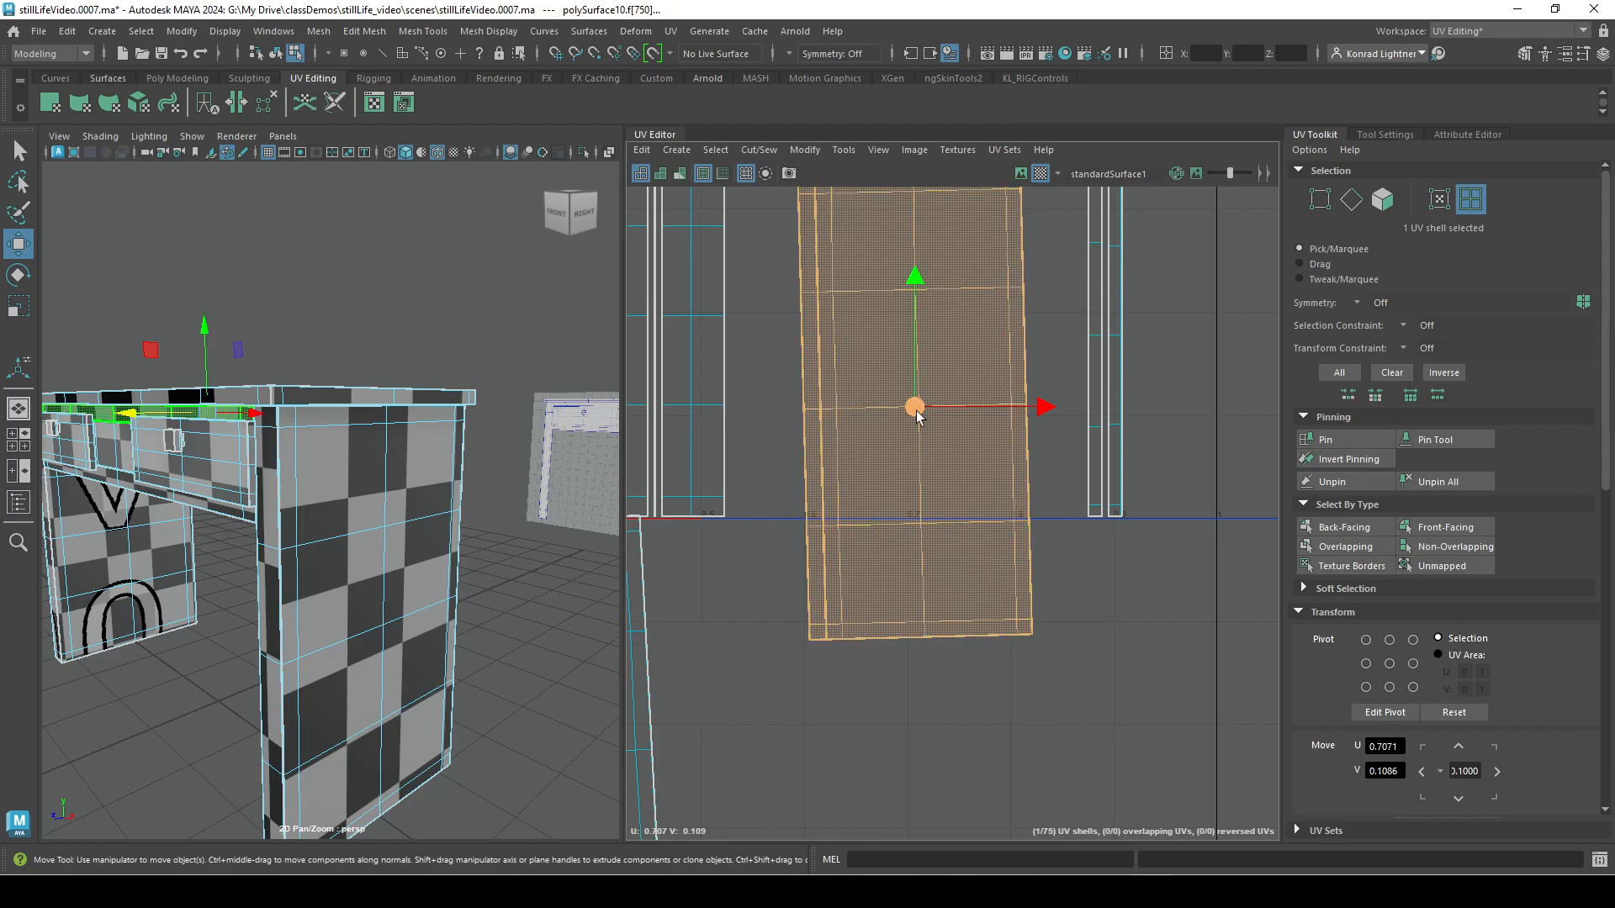
scroll(1442, 683, down, 5)
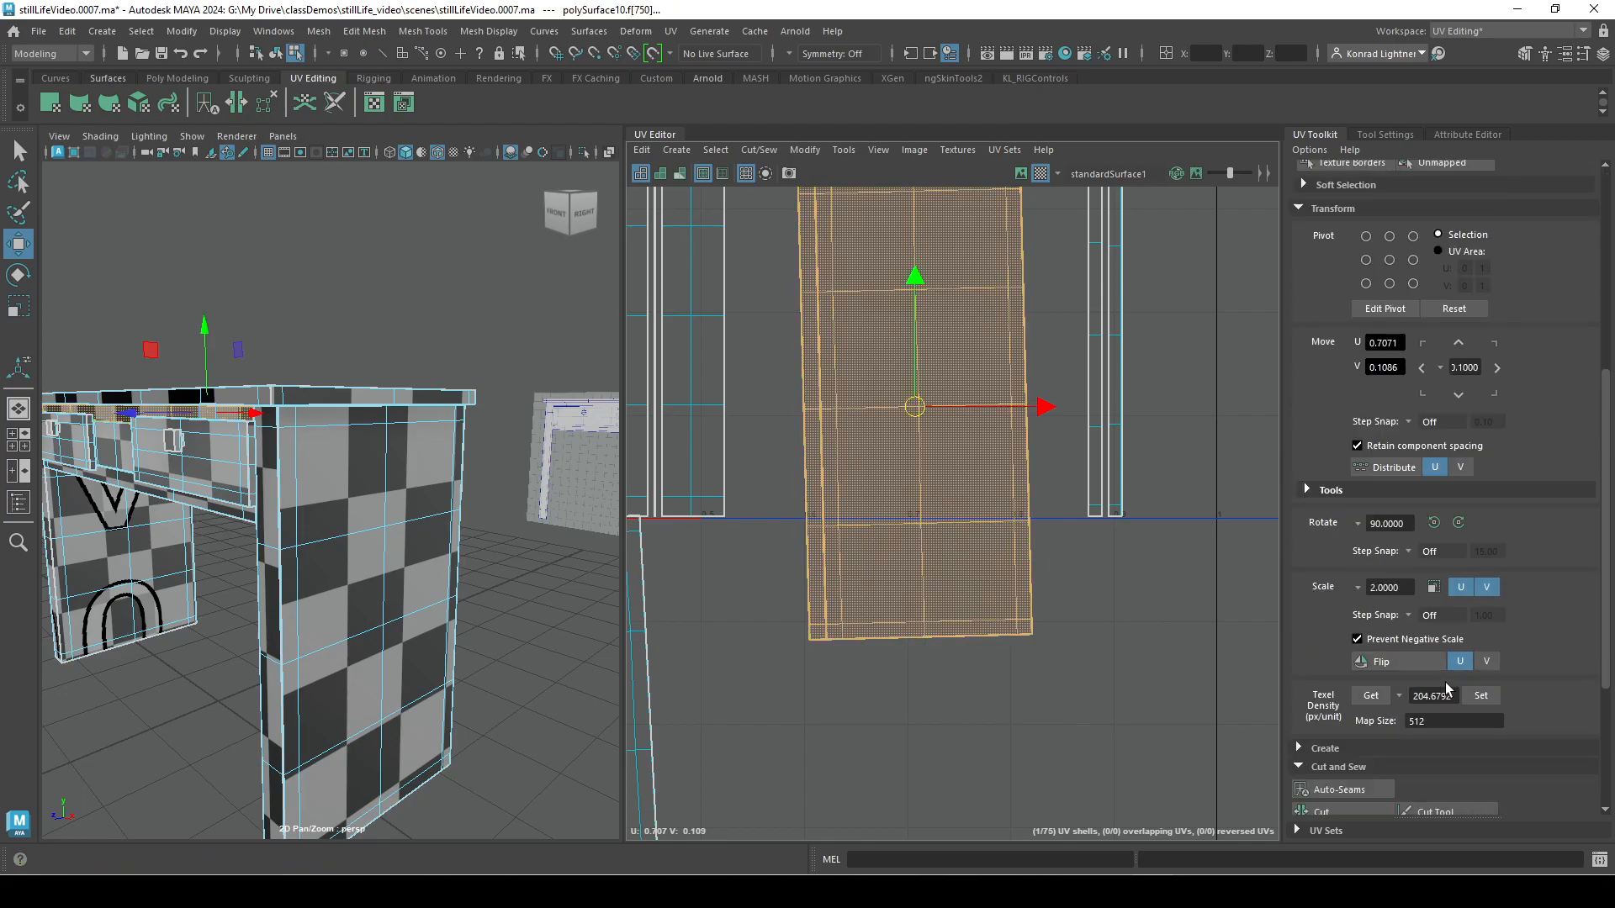
scroll(1391, 686, down, 5)
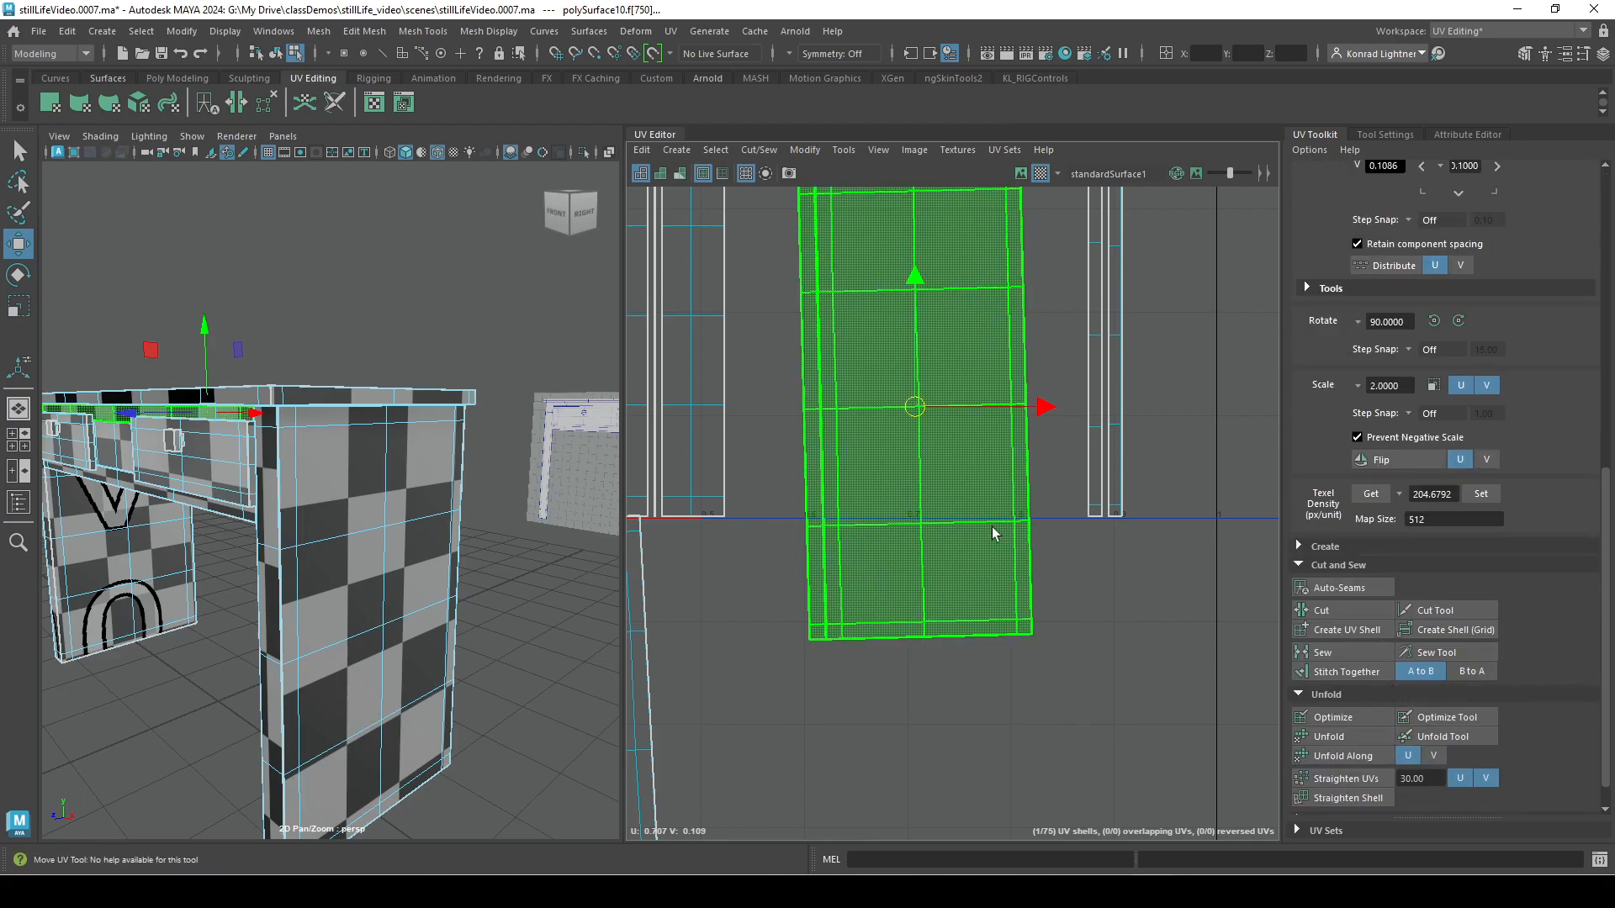
right_drag(999, 512, 918, 484)
click(961, 496)
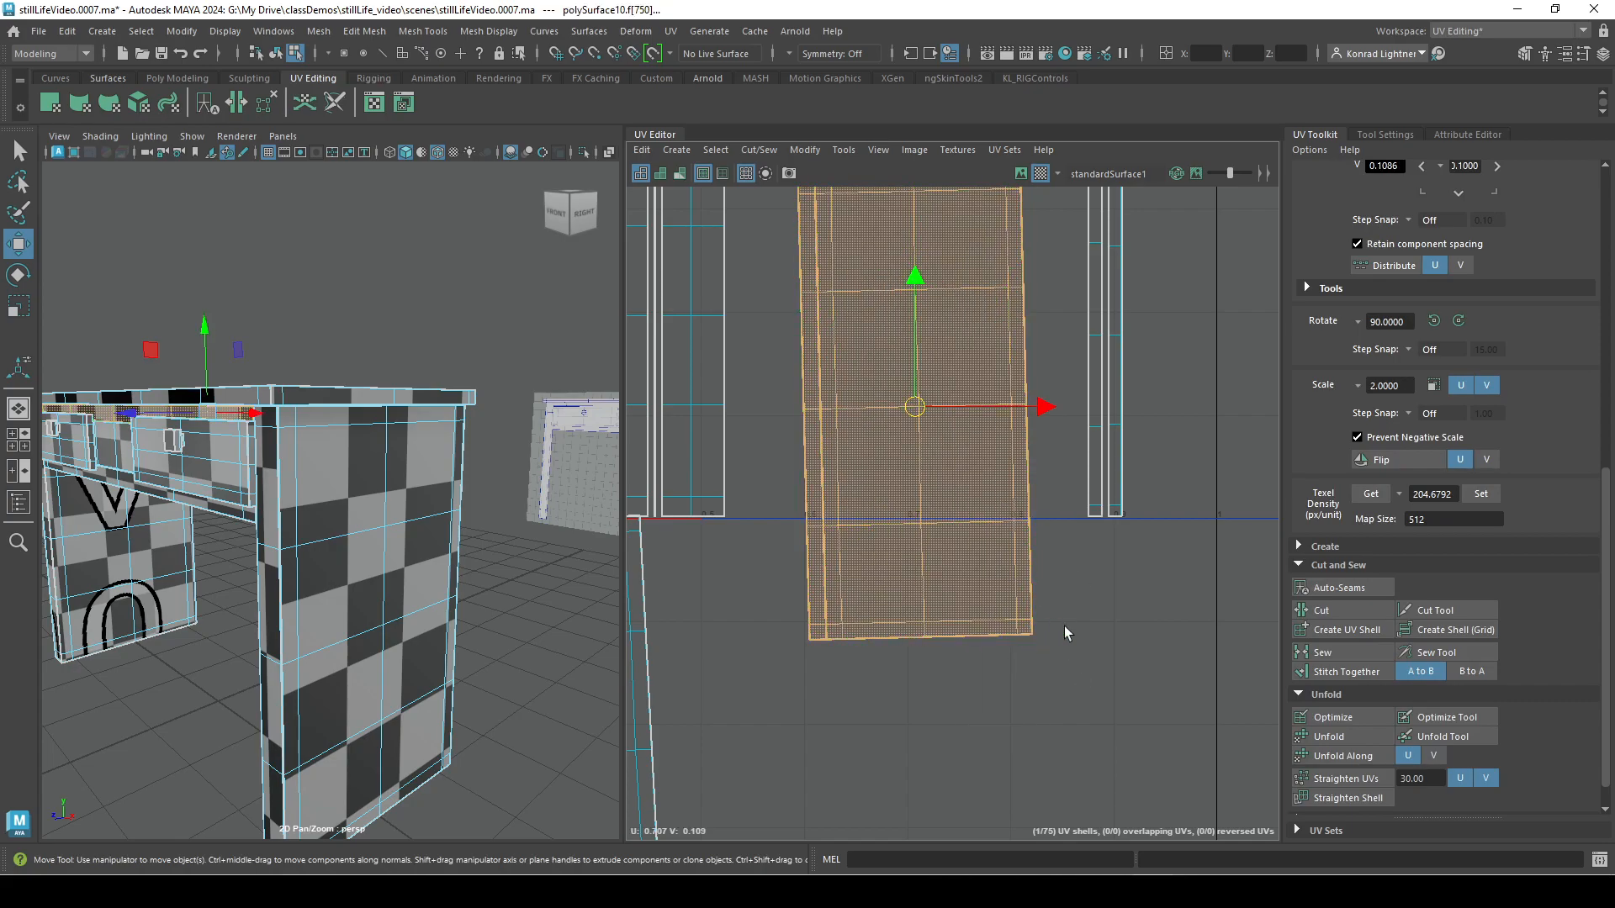
Expand the Align and Snap options and the Arrange and Layout options of the UV Toolkit.
scroll(1007, 630, down, 5)
alt+middle_drag(1085, 735, 1001, 561)
scroll(1598, 565, down, 1)
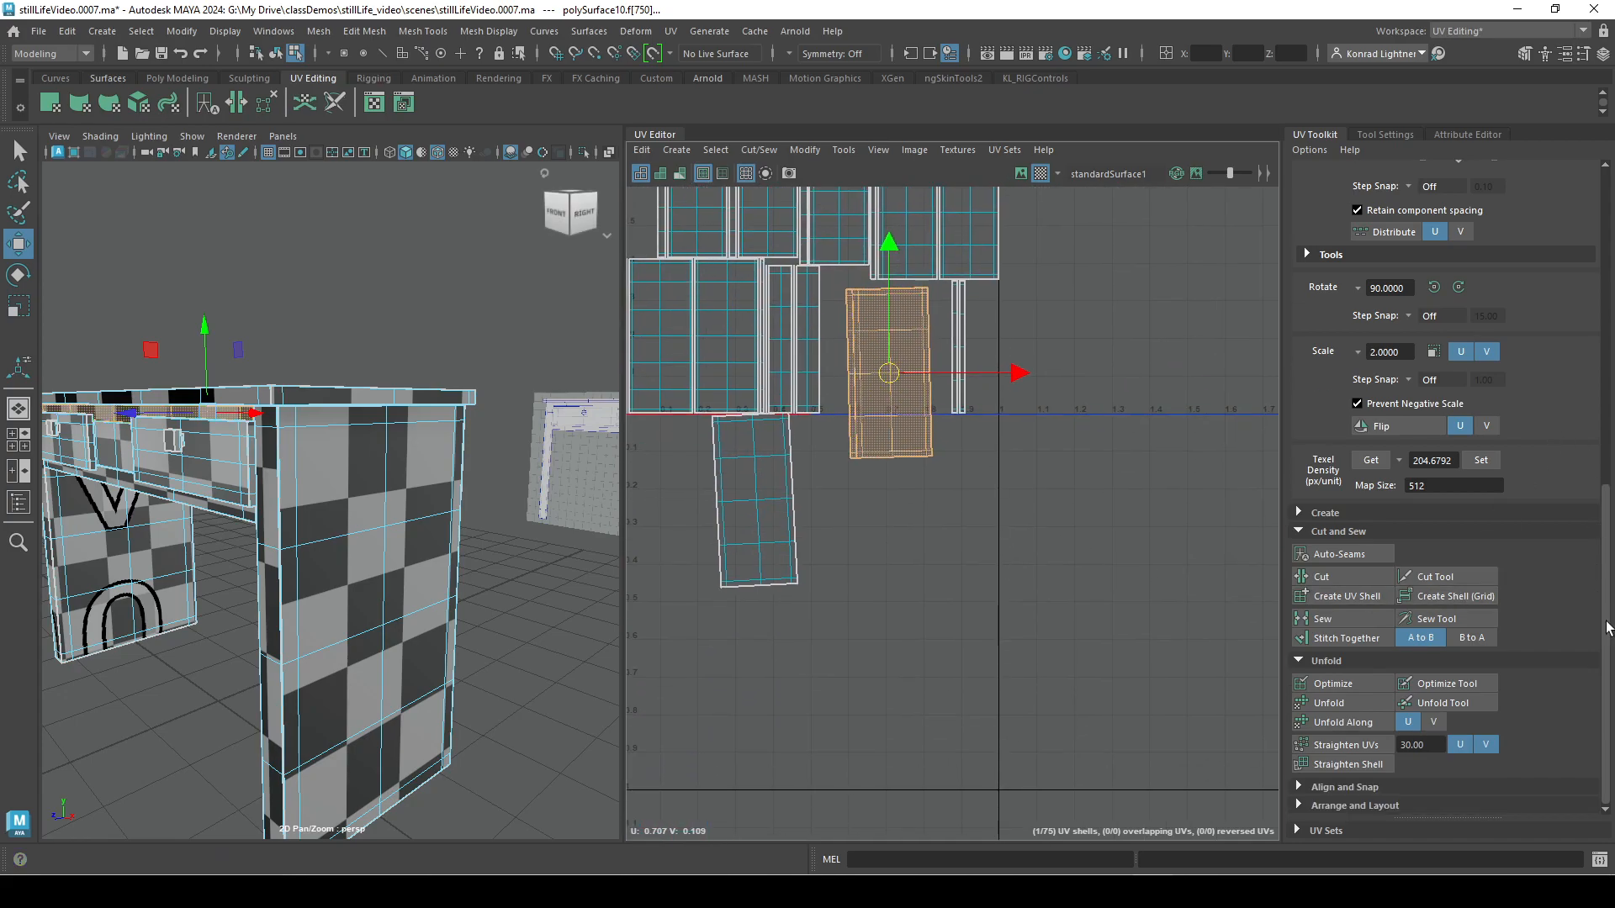
click(1298, 786)
scroll(1527, 688, down, 3)
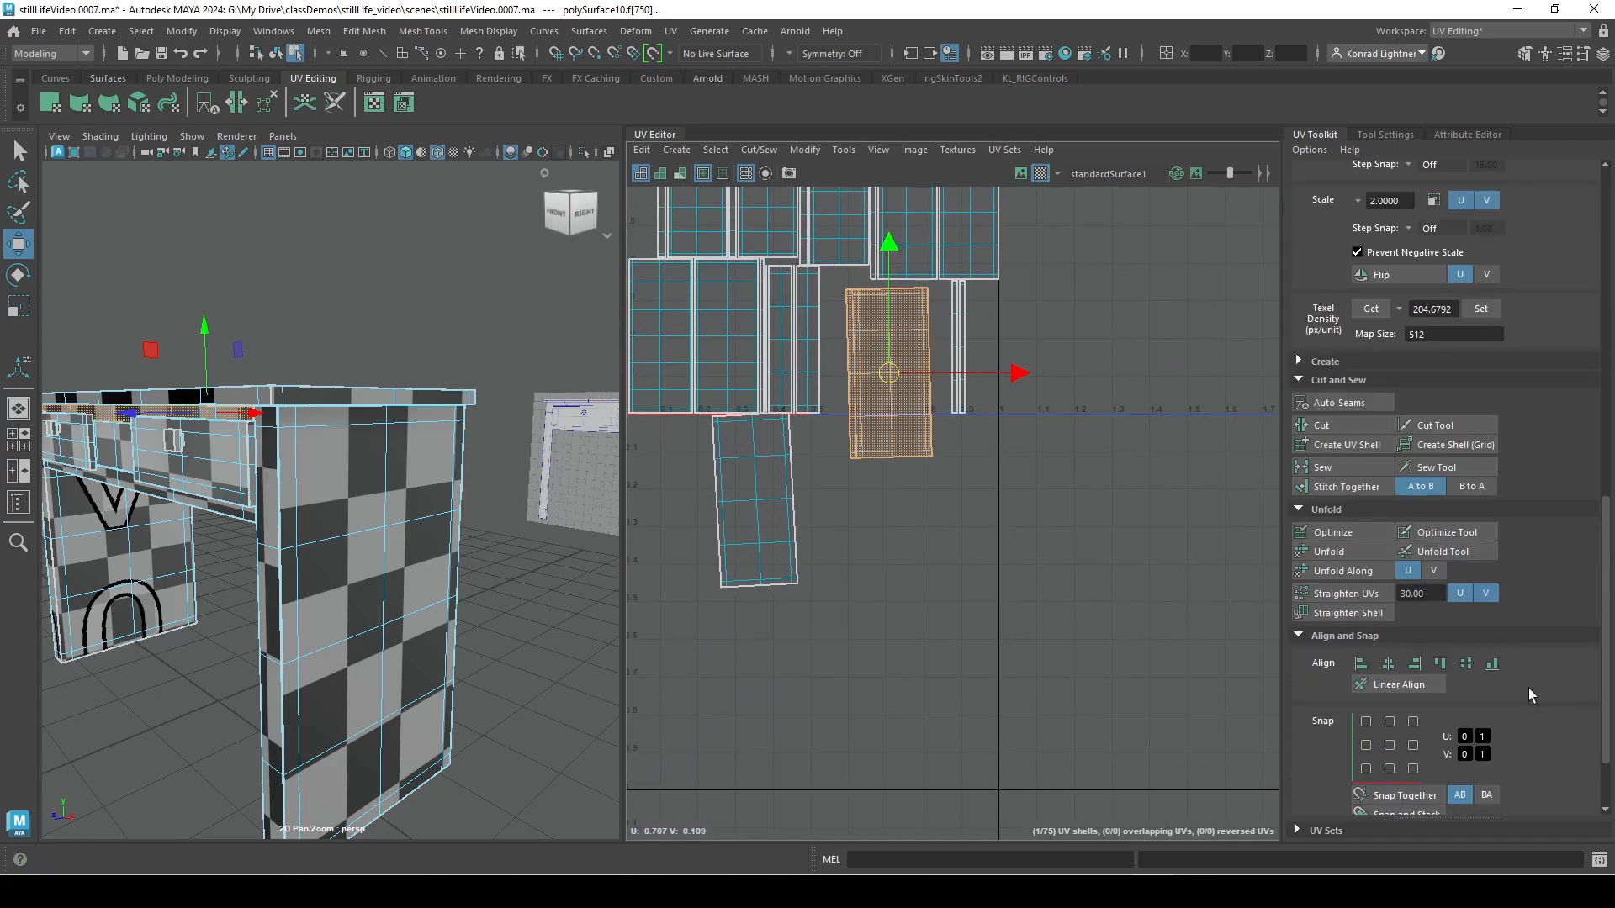
click(1298, 805)
scroll(1517, 679, down, 3)
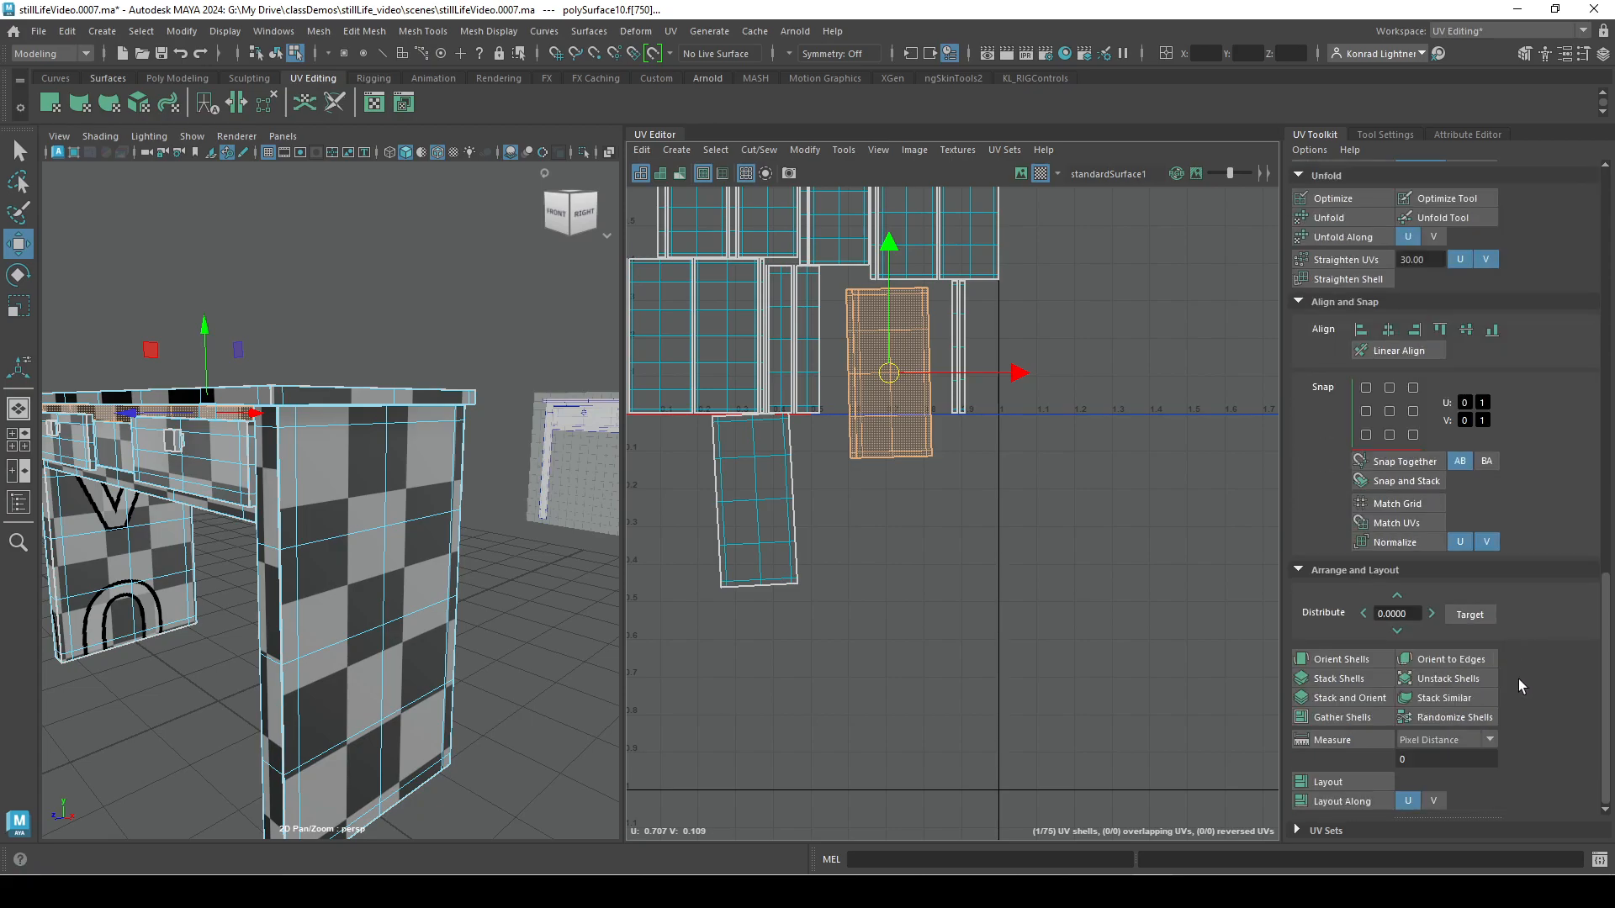
scroll(782, 532, down, 3)
Select all the UV shells of the desk and straighten them with Orient Shells.
alt+middle_drag(861, 551, 981, 663)
drag(1106, 690, 710, 296)
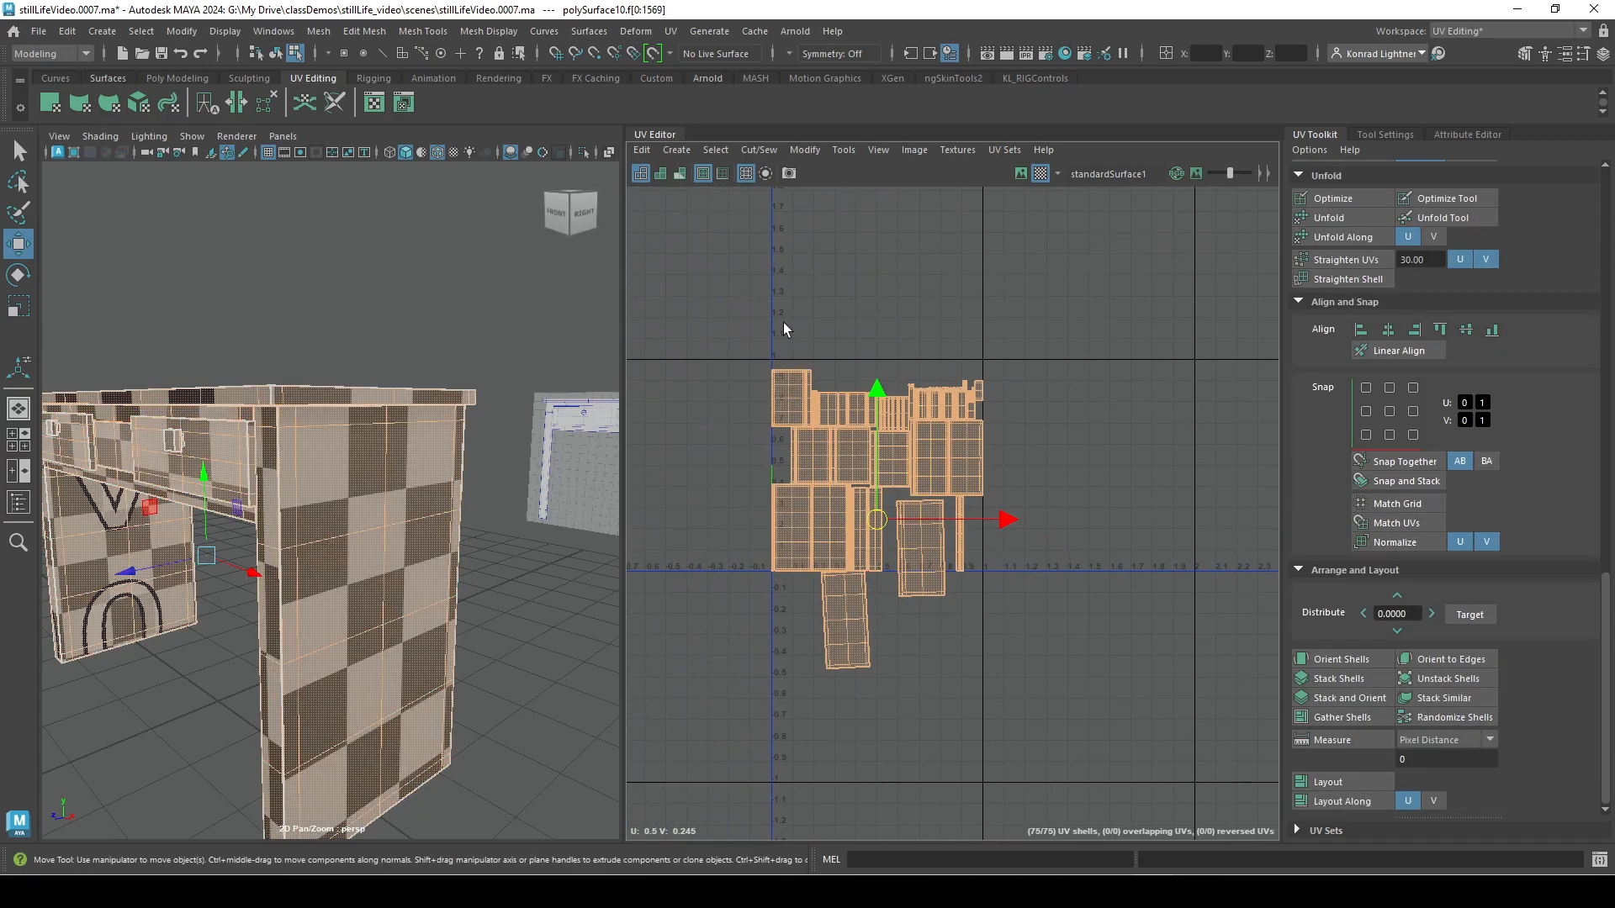
click(1361, 662)
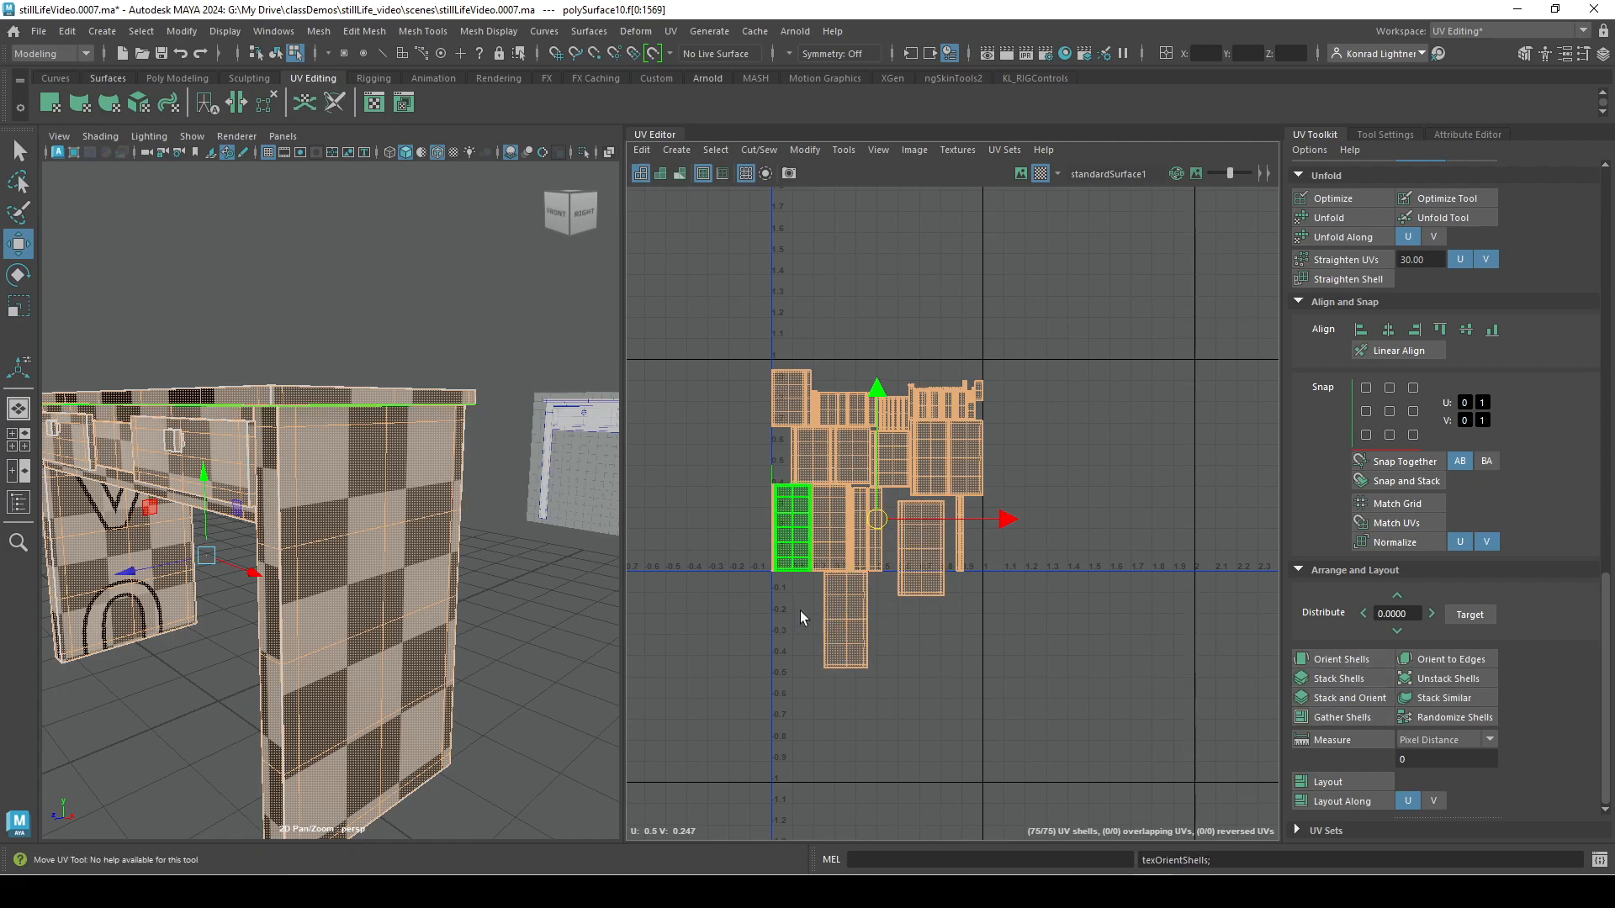
Rotate all the UV shells counterclockwise as a group and apply Orient Shells to them.
key(e)
drag(972, 450, 863, 402)
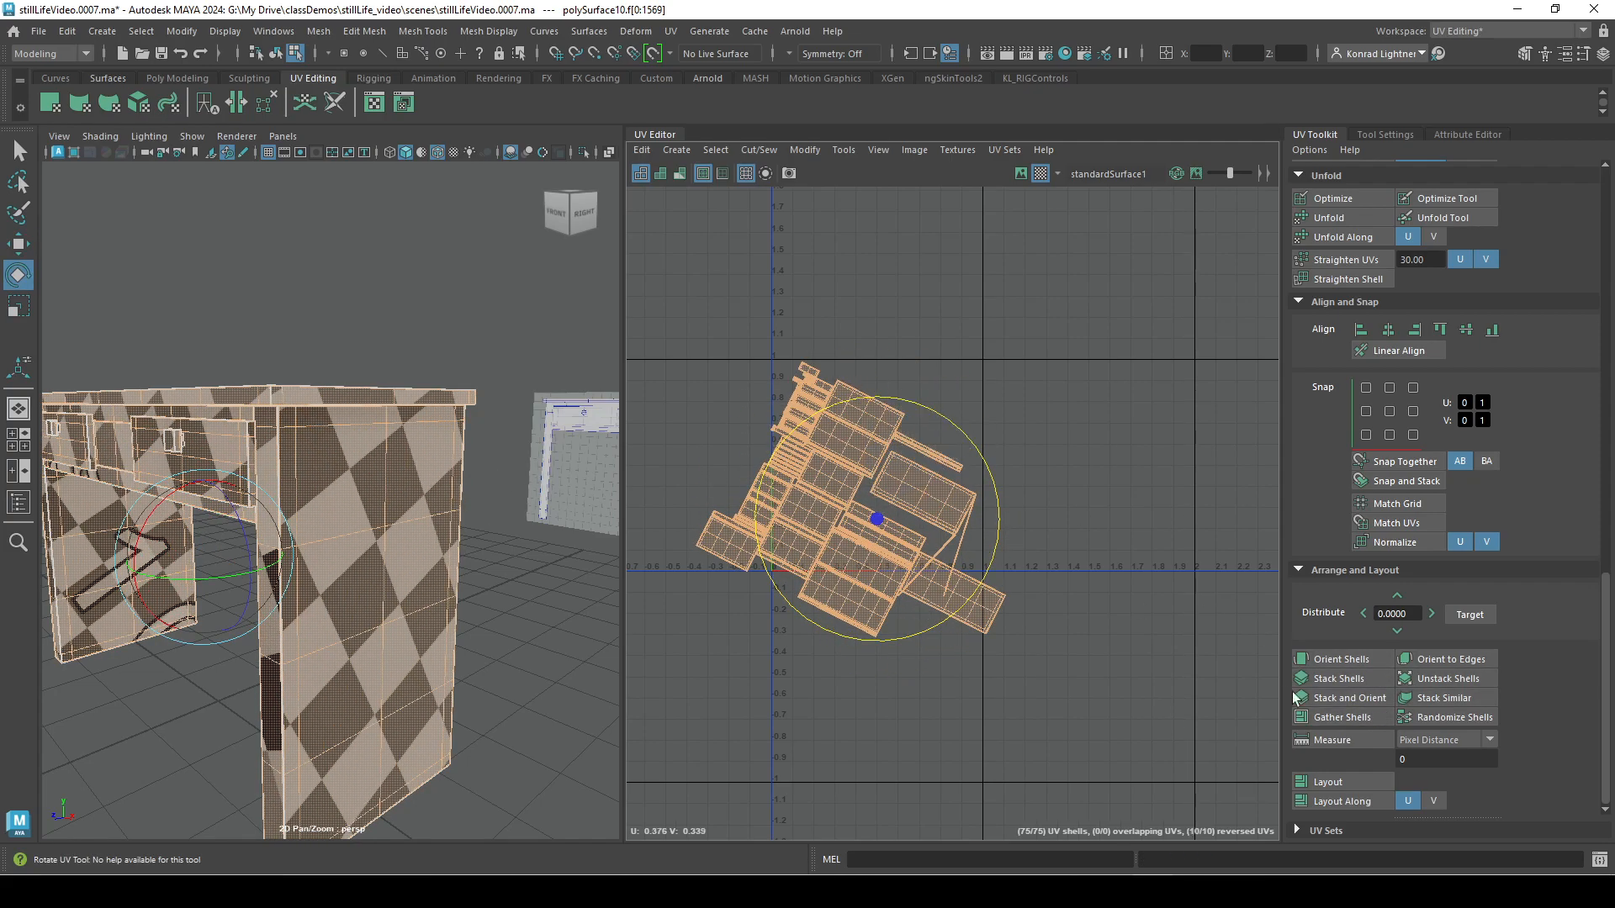
click(1351, 658)
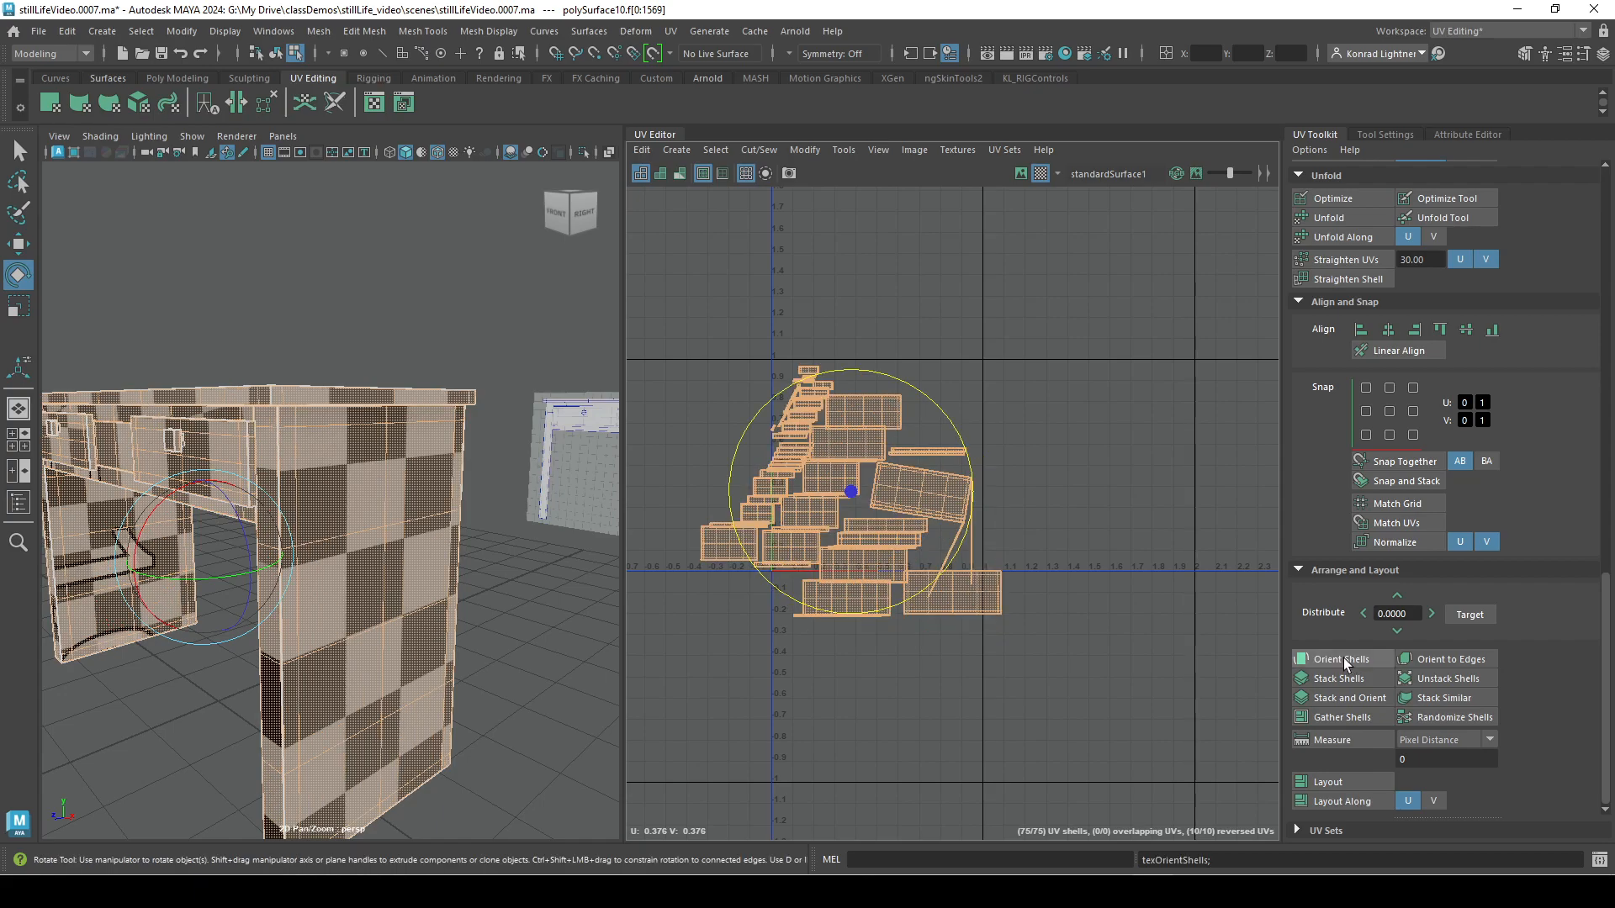
Rotate all the UV shells clockwise to nearly upright, apply Orient Shells, and undo the orientation.
drag(969, 443, 970, 610)
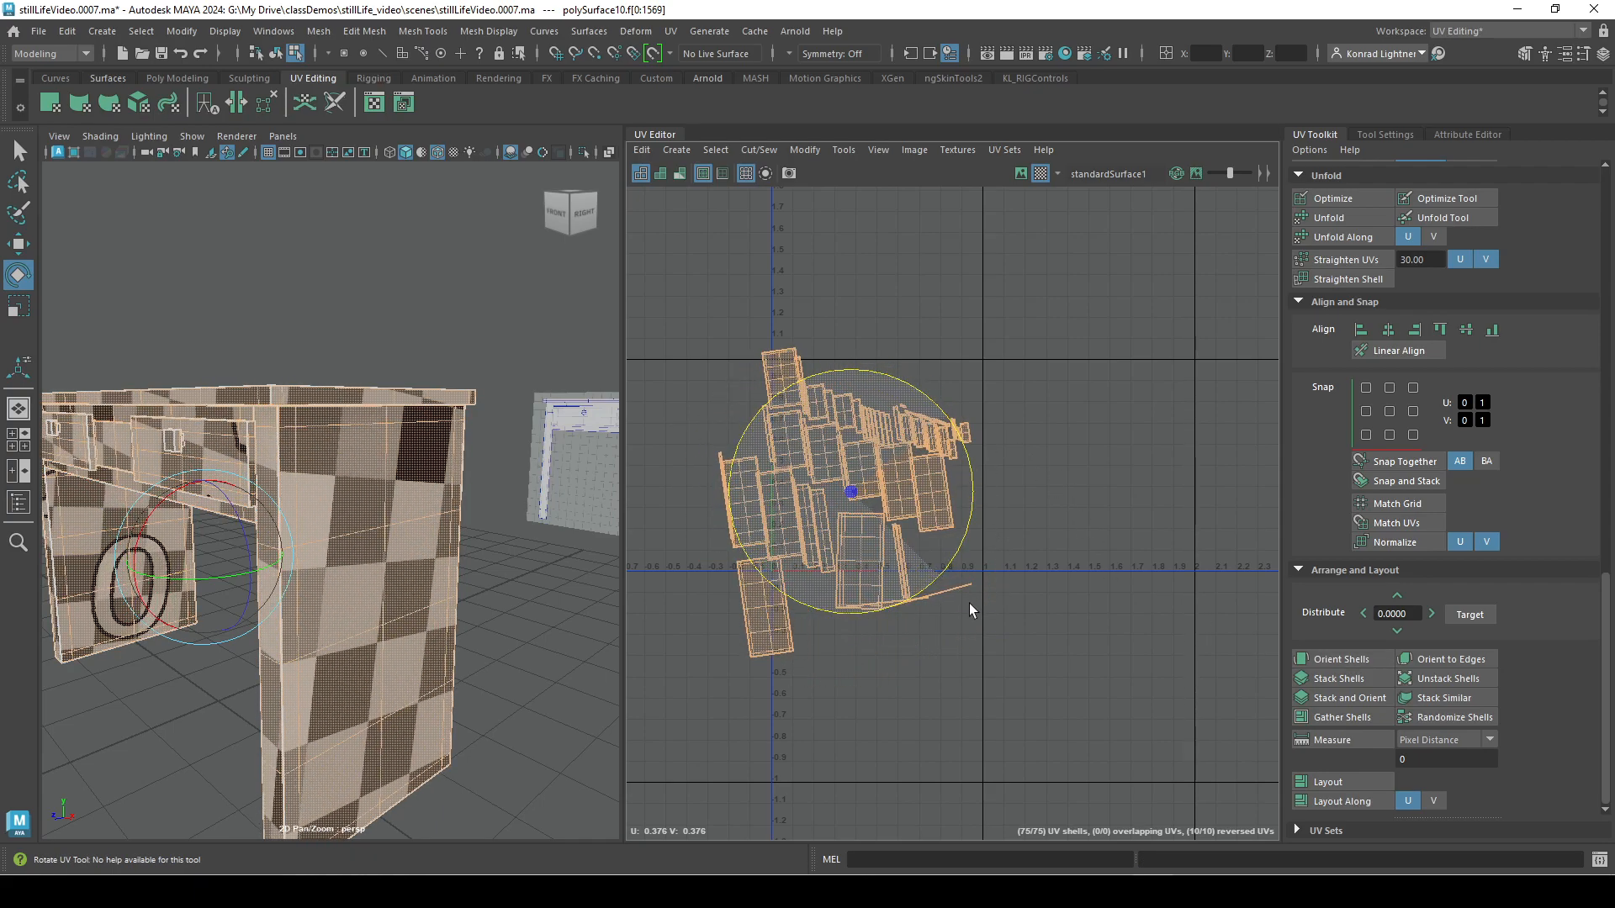
click(1335, 665)
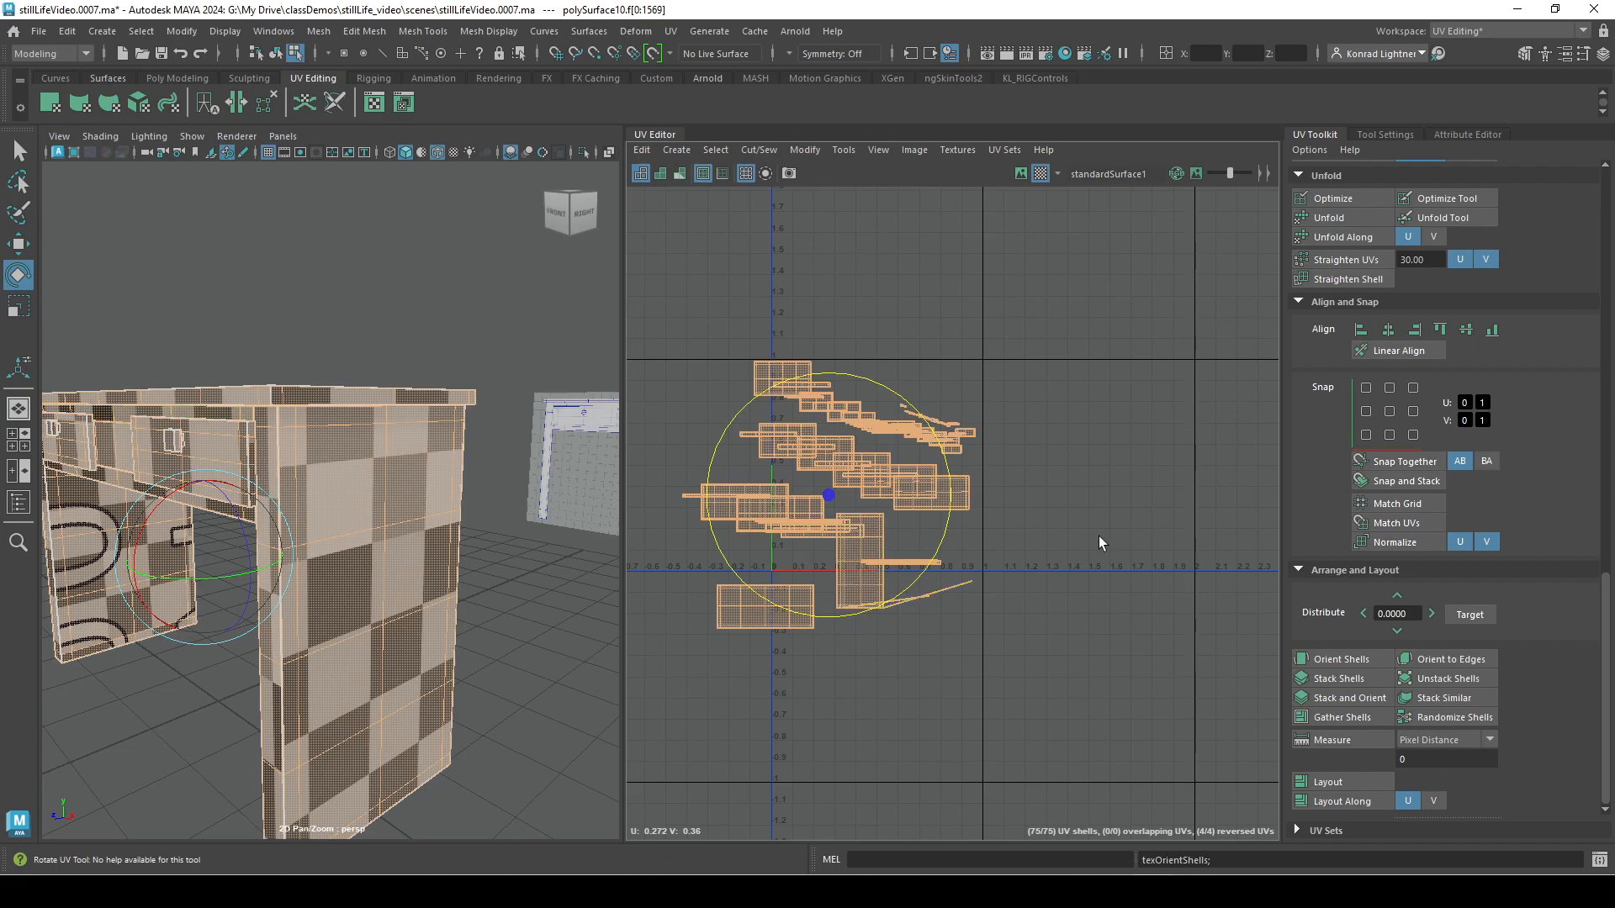
key(ctrl+z)
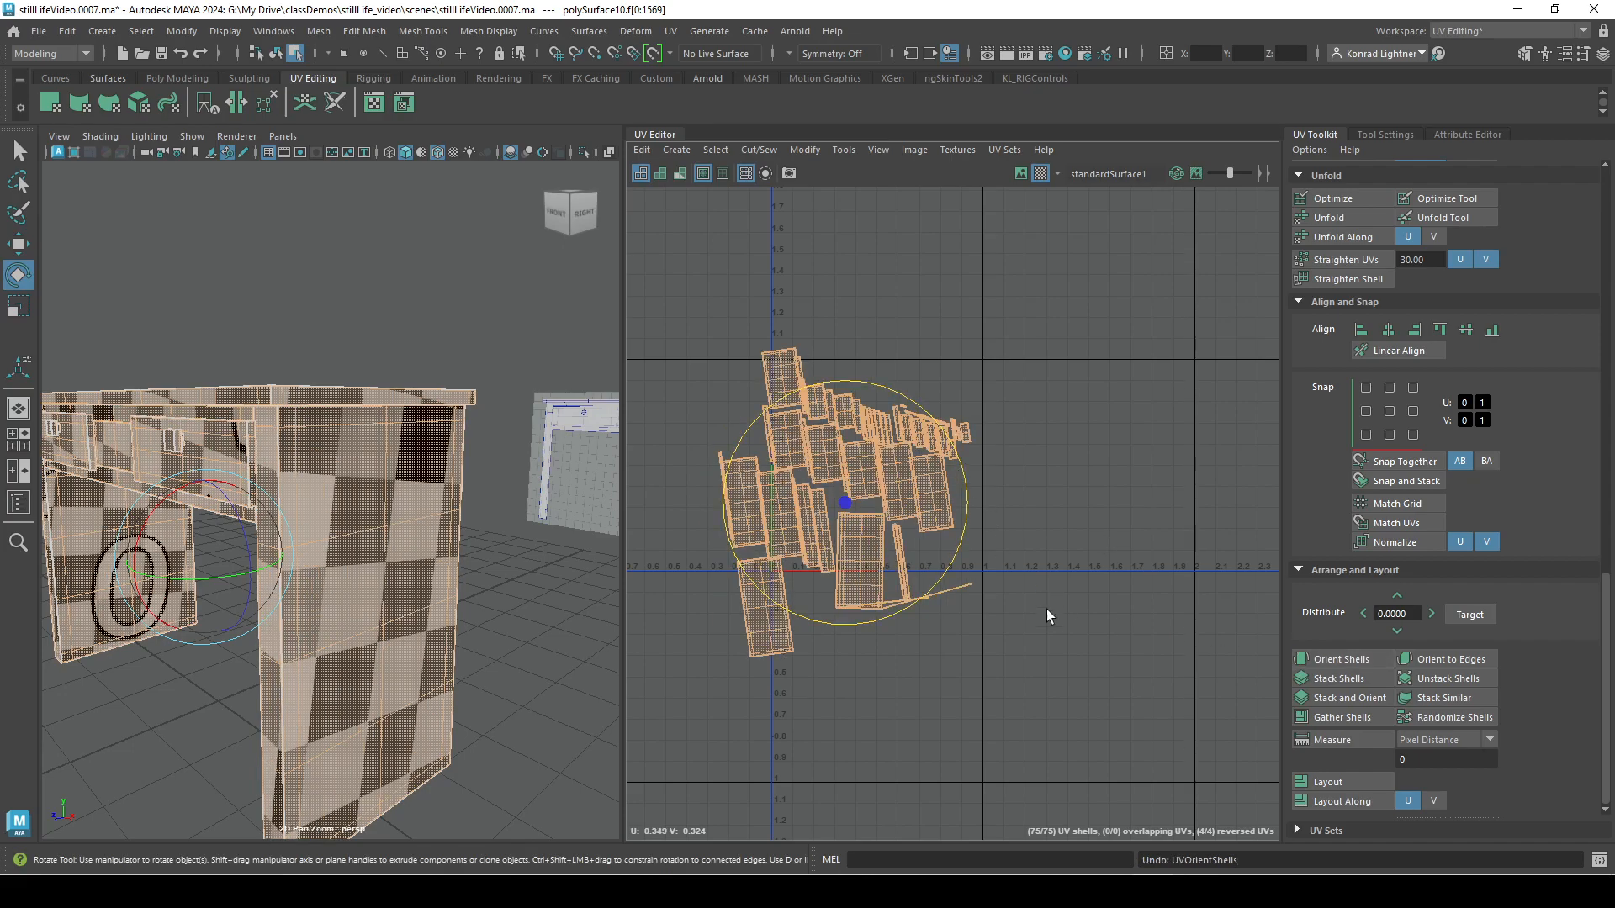
key(shift+z)
key(ctrl+z)
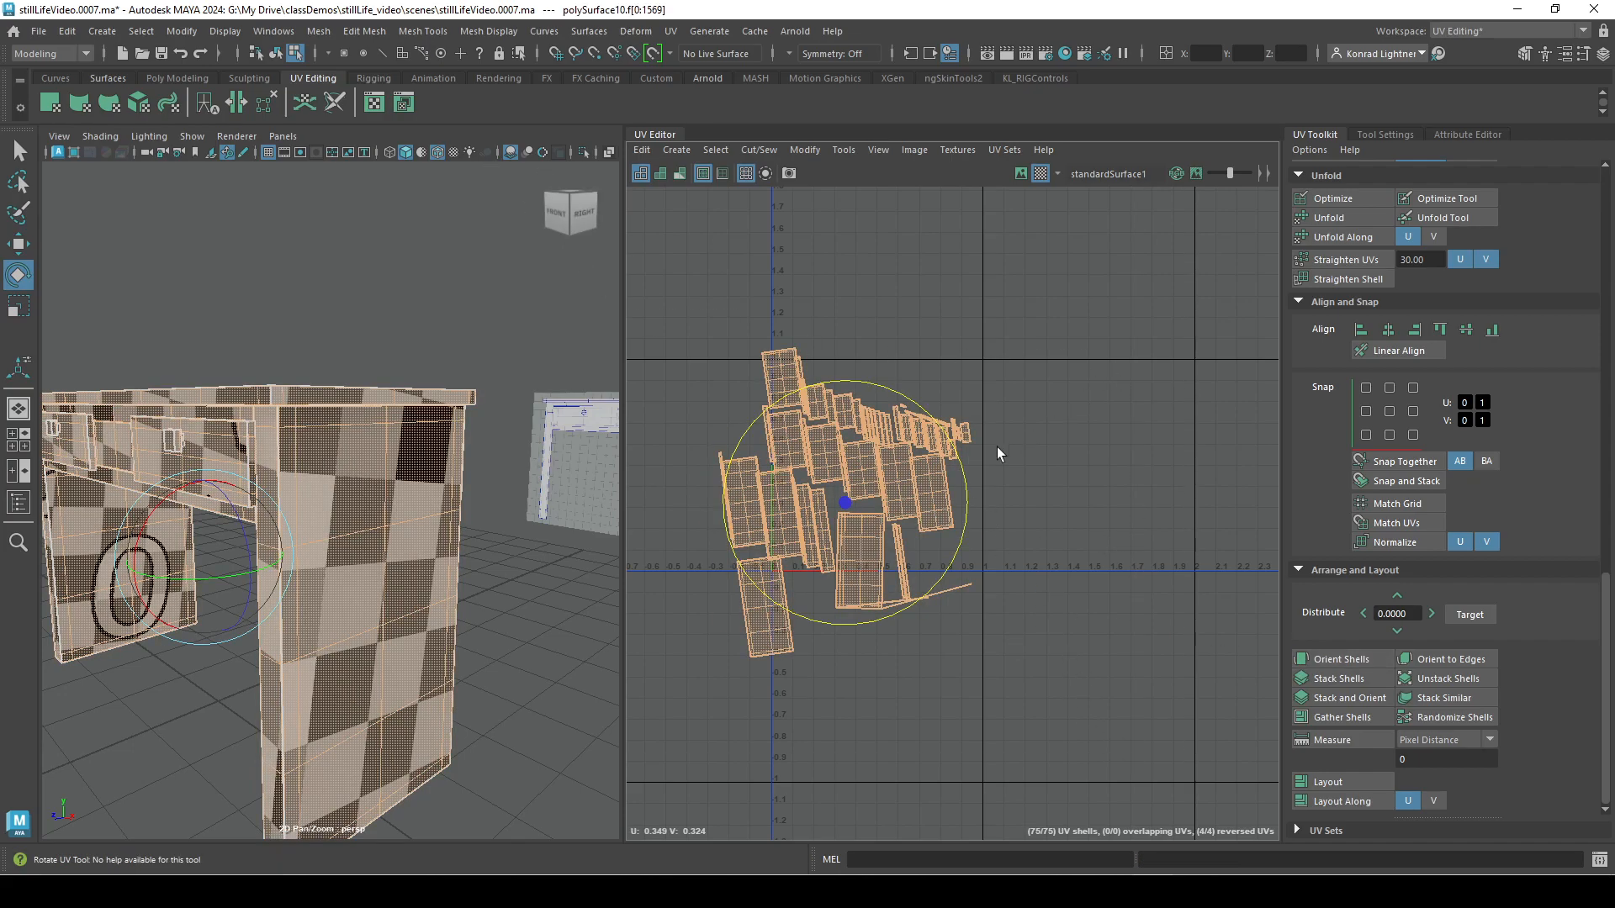
Rotate all the UV shells slightly clockwise, orient them upright, and clear the selection.
drag(969, 492, 964, 510)
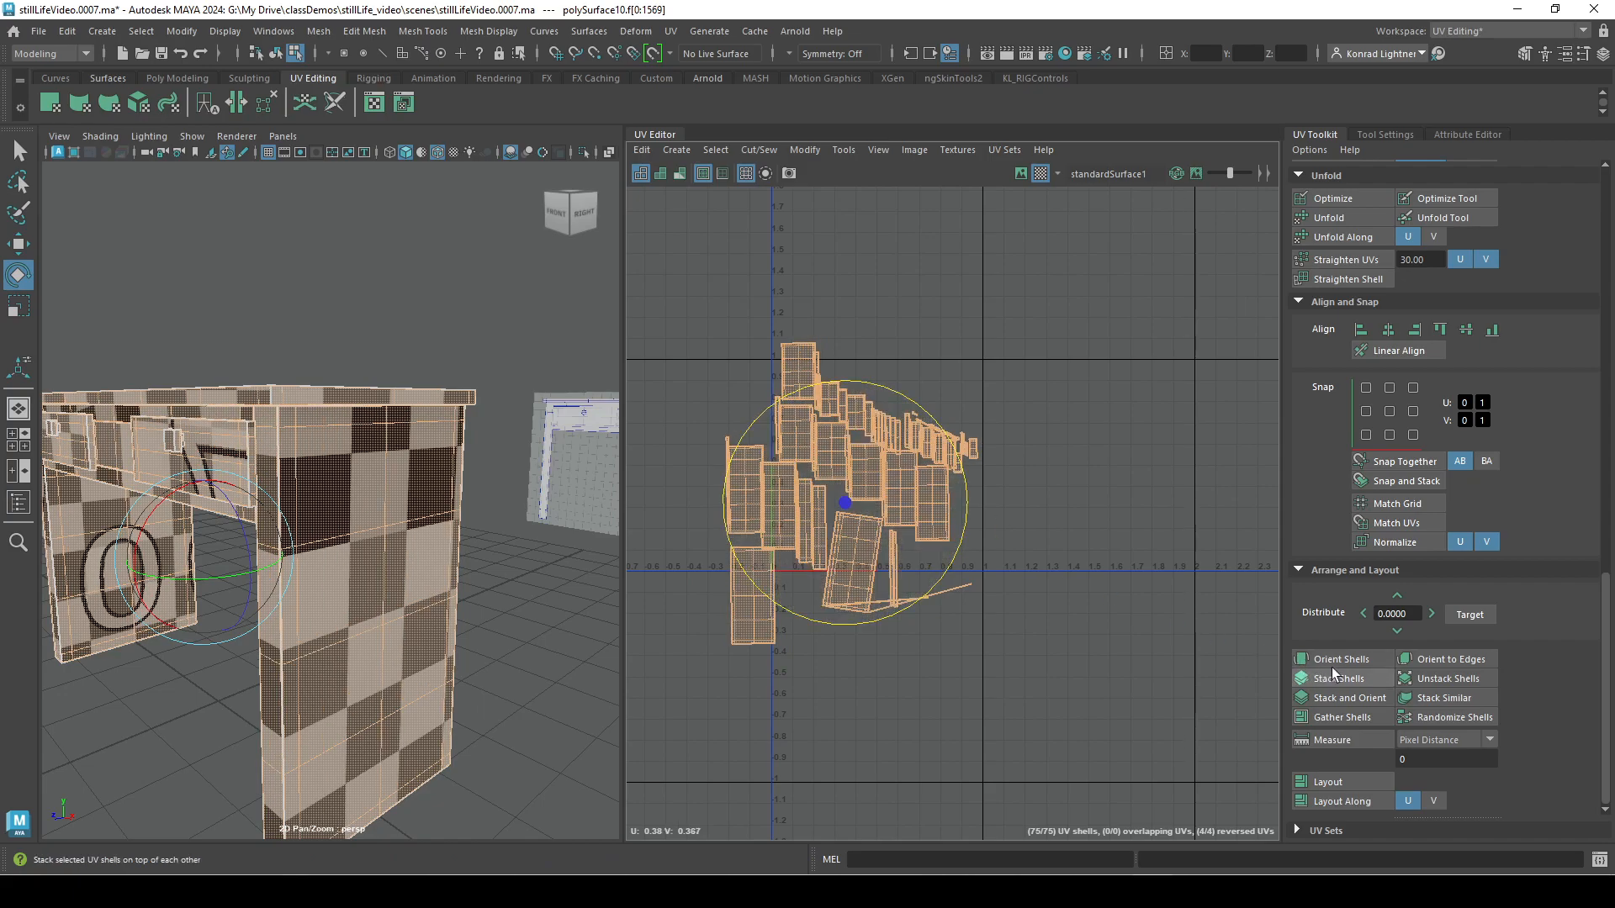
click(1333, 664)
click(1037, 619)
Select the shell stretched by its pinned corners, unfold it, and clear the selection.
alt+right_drag(778, 631, 1245, 702)
click(1161, 511)
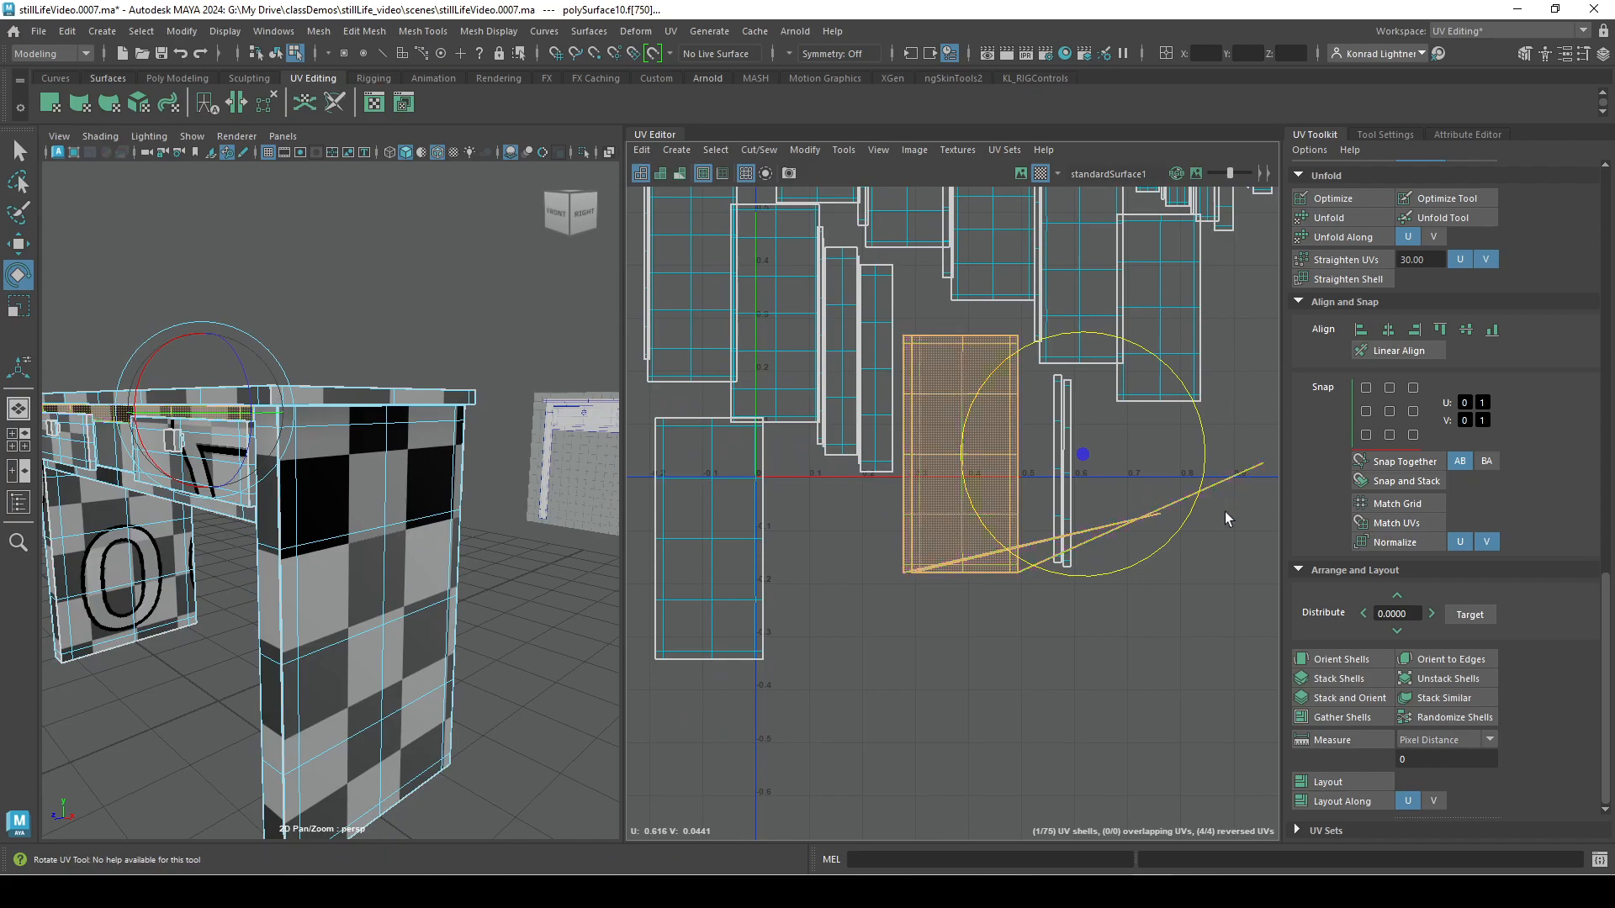
alt+middle_drag(1155, 628, 1080, 612)
alt+right_drag(1102, 641, 1045, 578)
alt+middle_drag(1166, 599, 1169, 620)
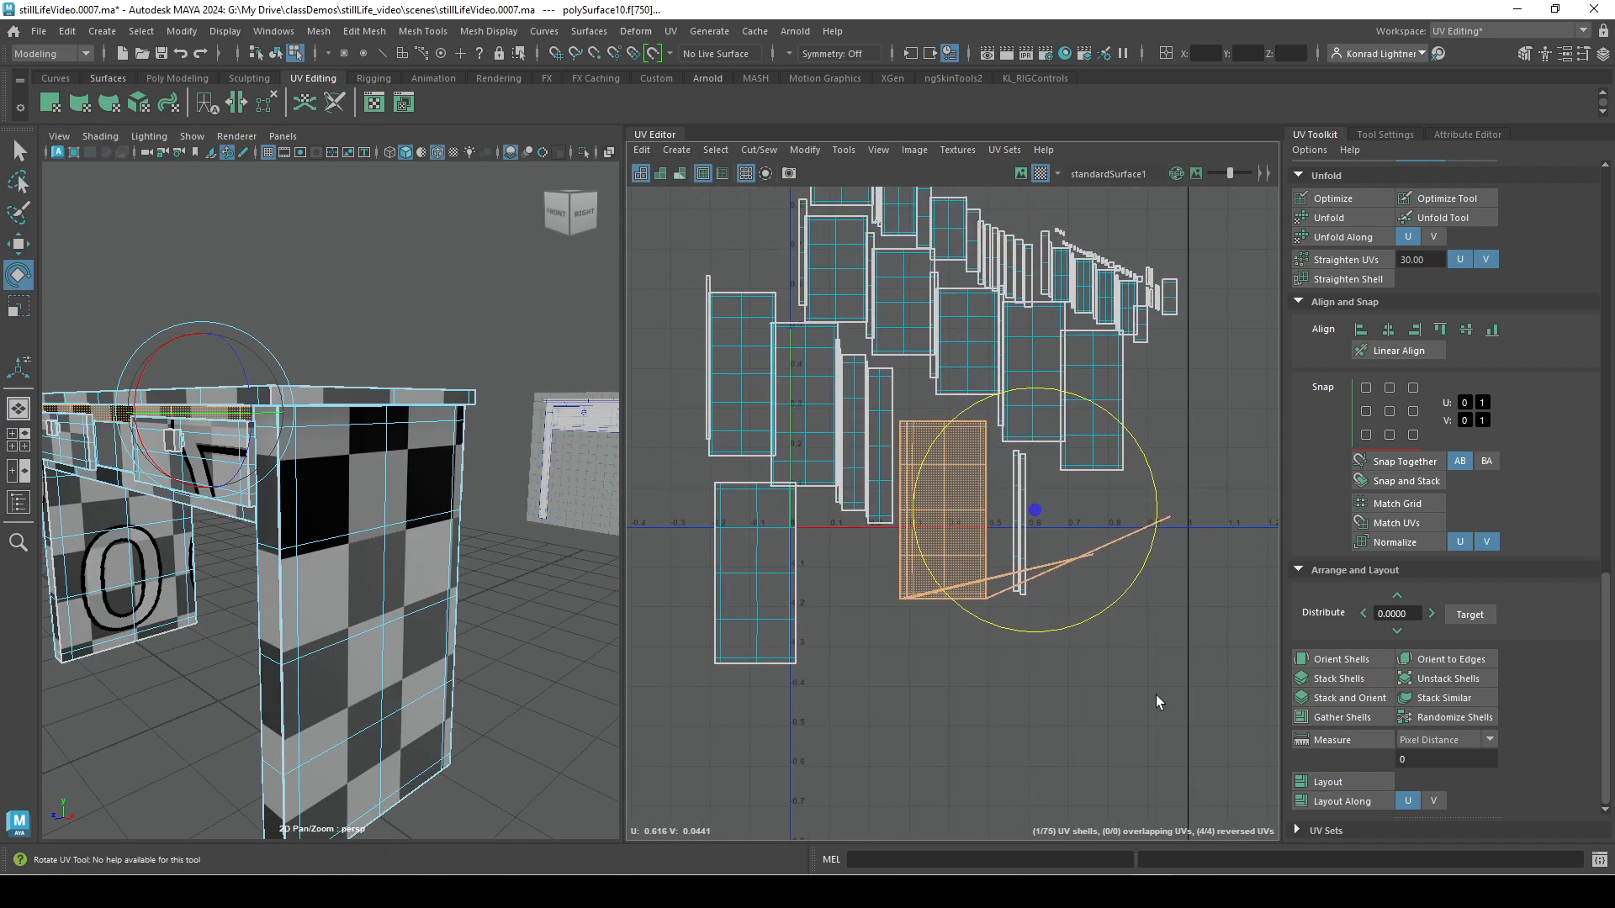
scroll(1505, 496, up, 3)
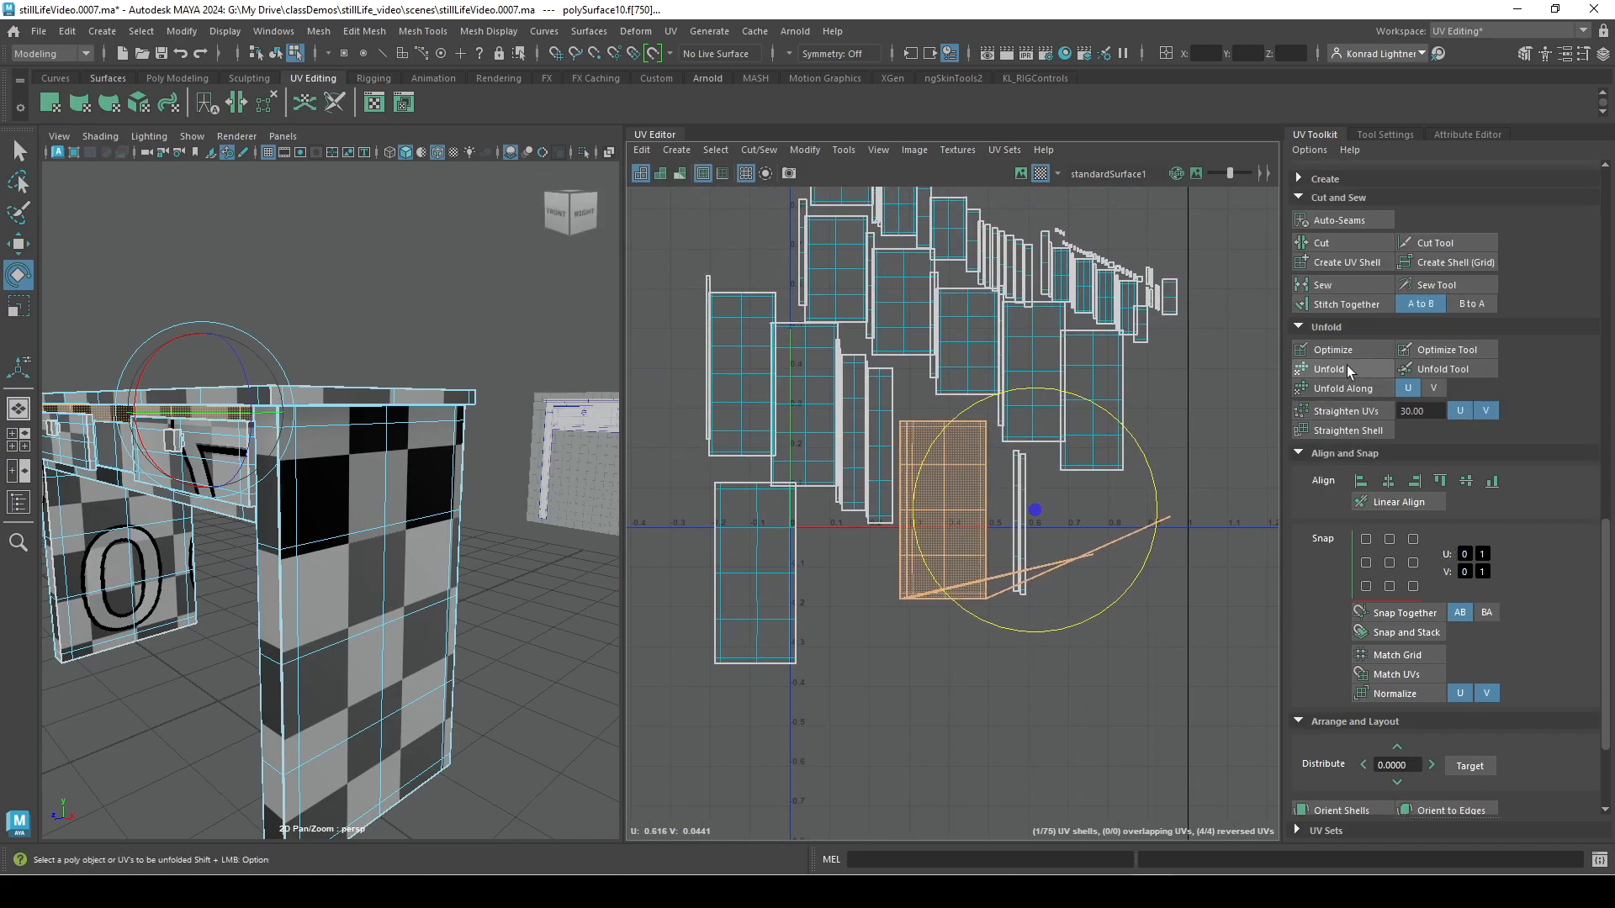
click(1345, 367)
click(1118, 729)
Select all the UV shells and stack and orient them on top of each other.
alt+right_drag(1105, 733, 1022, 706)
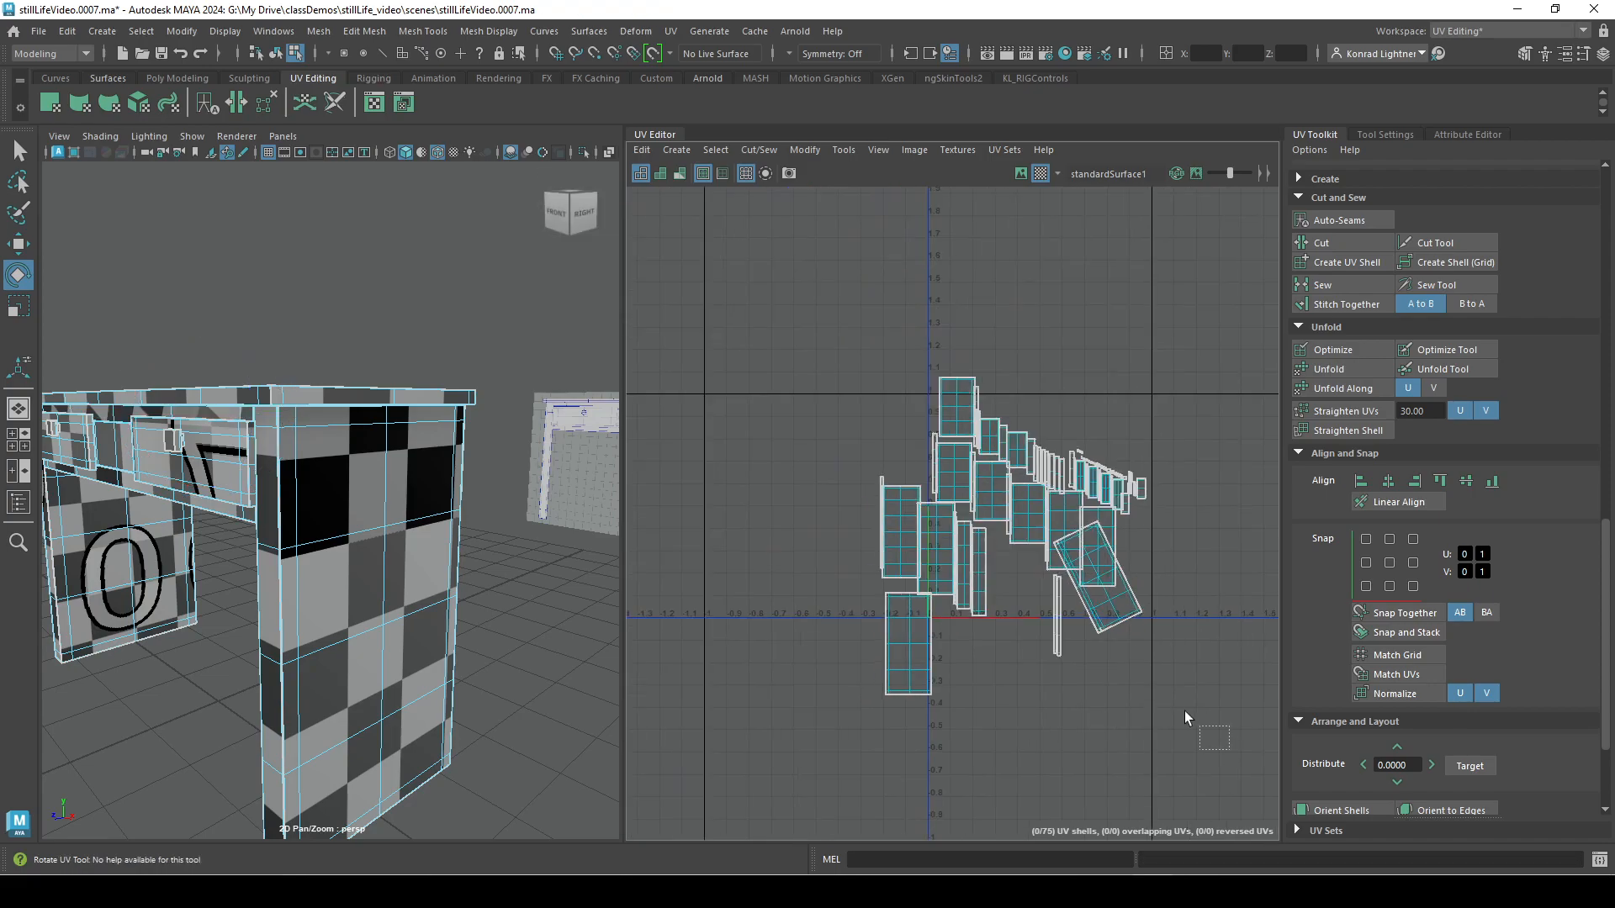
drag(1207, 732, 851, 372)
scroll(1368, 504, down, 3)
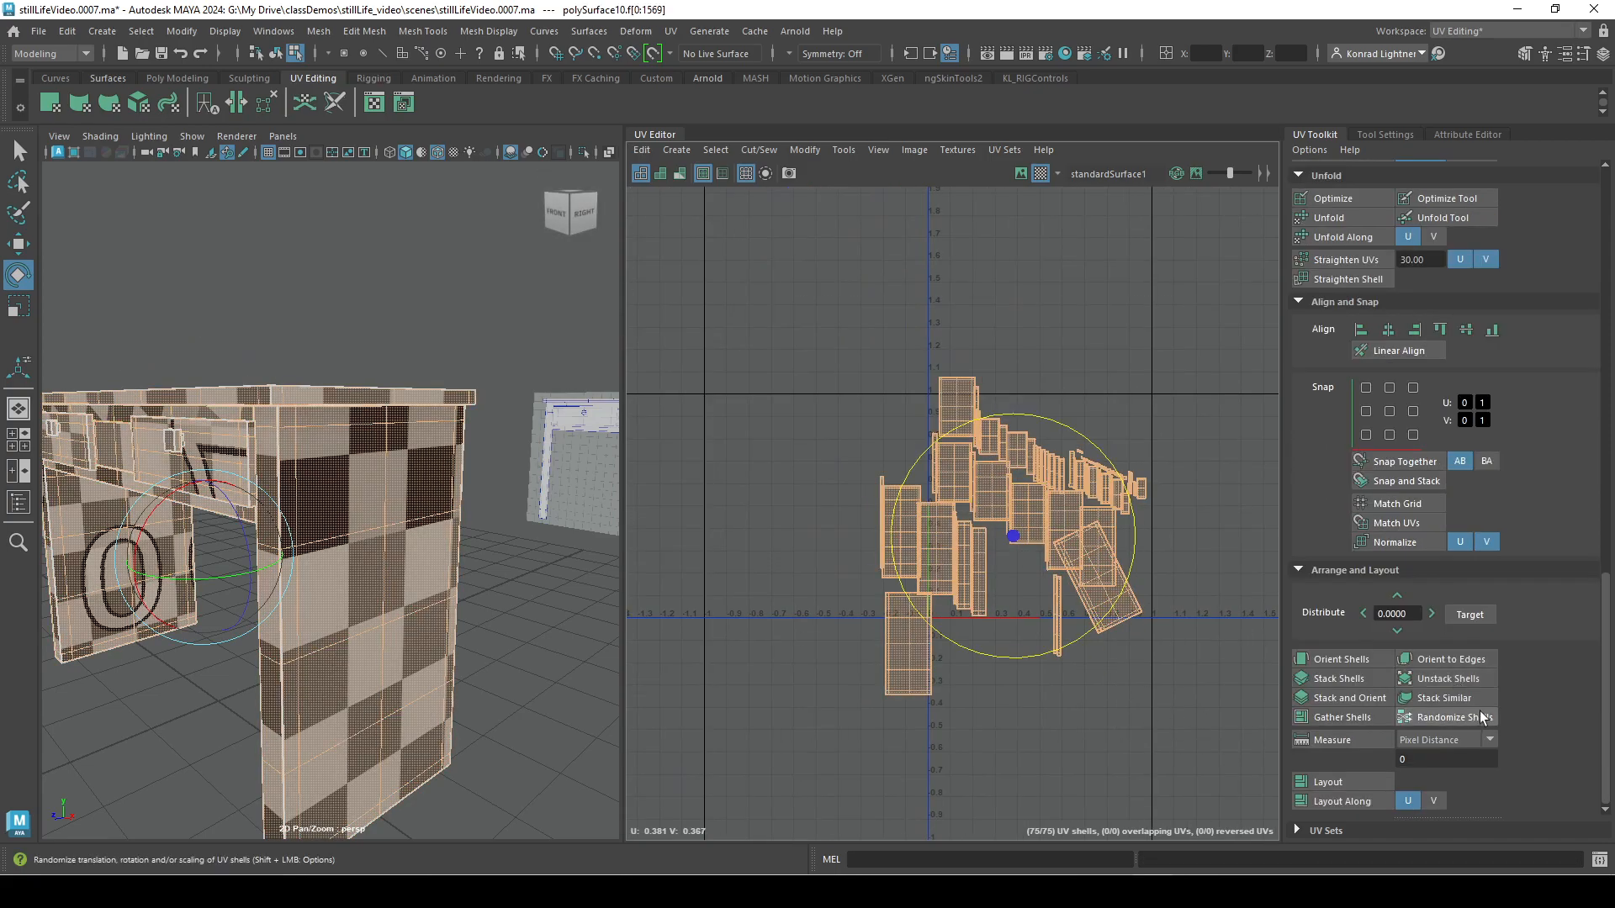
click(1349, 709)
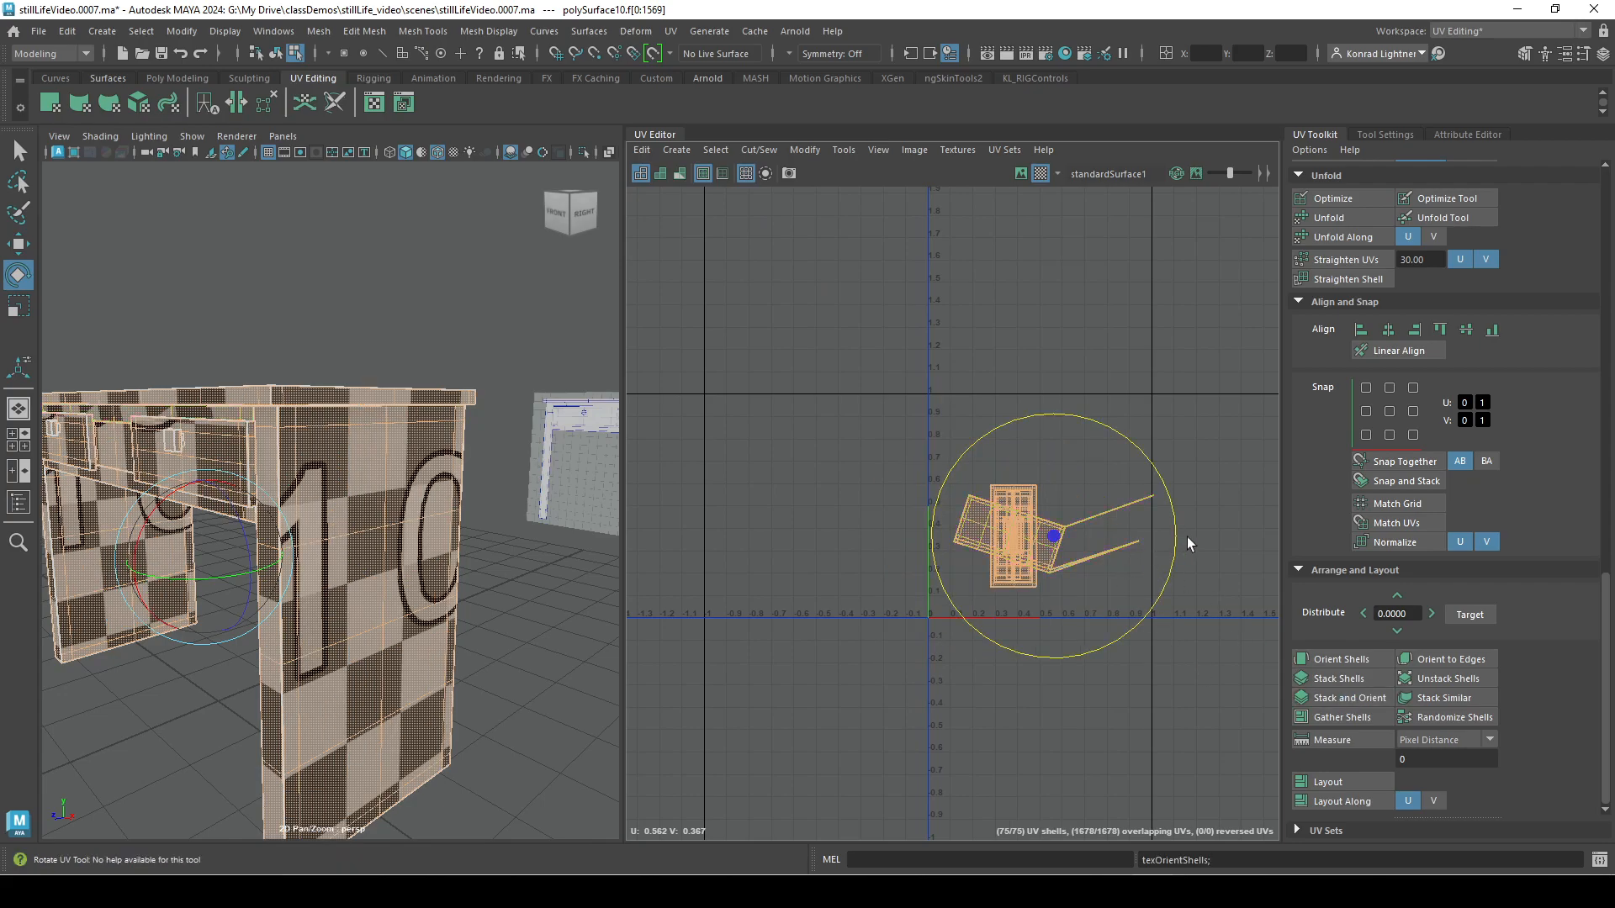
Select only the stretched pinned shell that sticks out of the stack.
click(1238, 695)
click(1129, 545)
click(1144, 617)
click(1132, 547)
Try rotating the stretched pinned shell by about 51 degrees and undo the rotation.
drag(1174, 534, 1153, 620)
click(1227, 562)
key(ctrl+z)
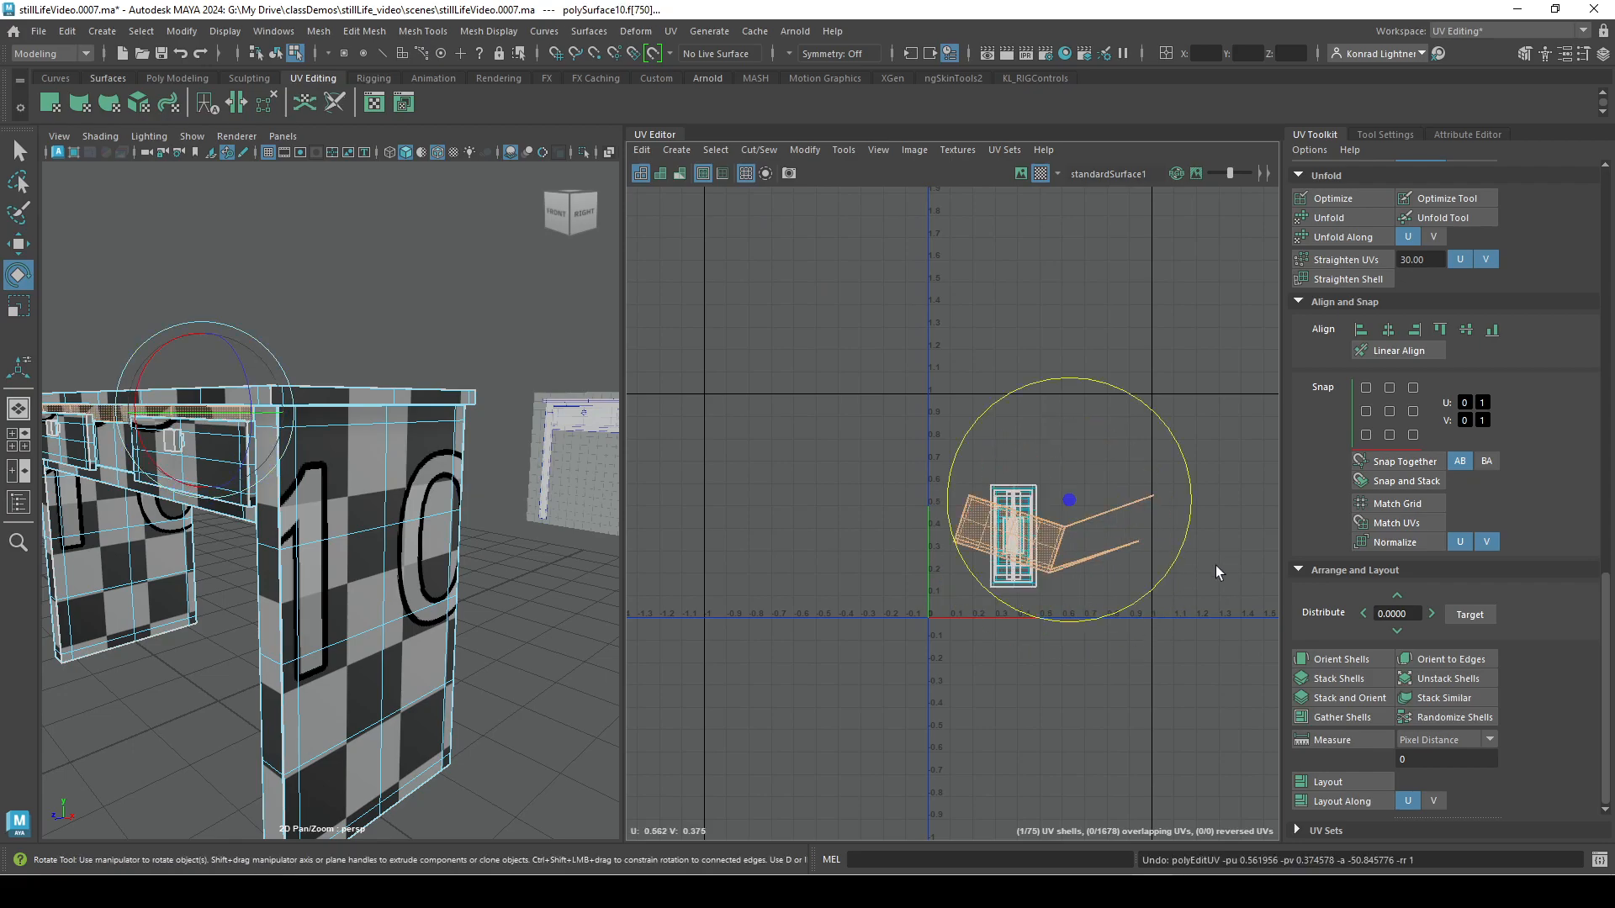
Select the two pinned UVs at the far tips of the stretched shell and unpin them.
scroll(1204, 588, up, 3)
scroll(1085, 559, up, 3)
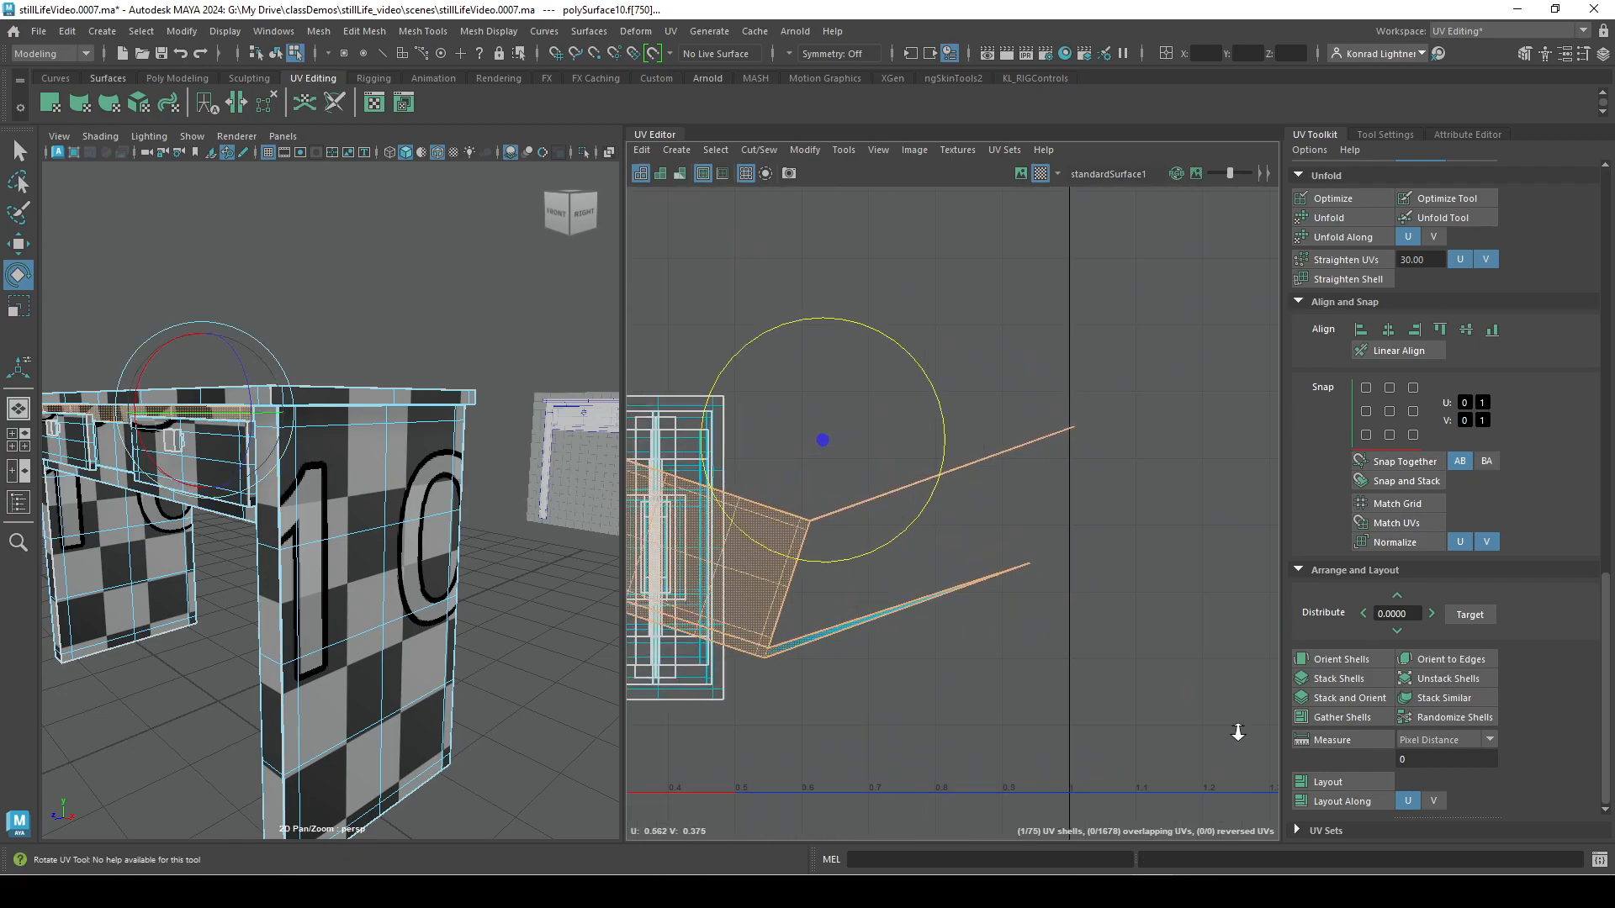
scroll(1592, 499, up, 10)
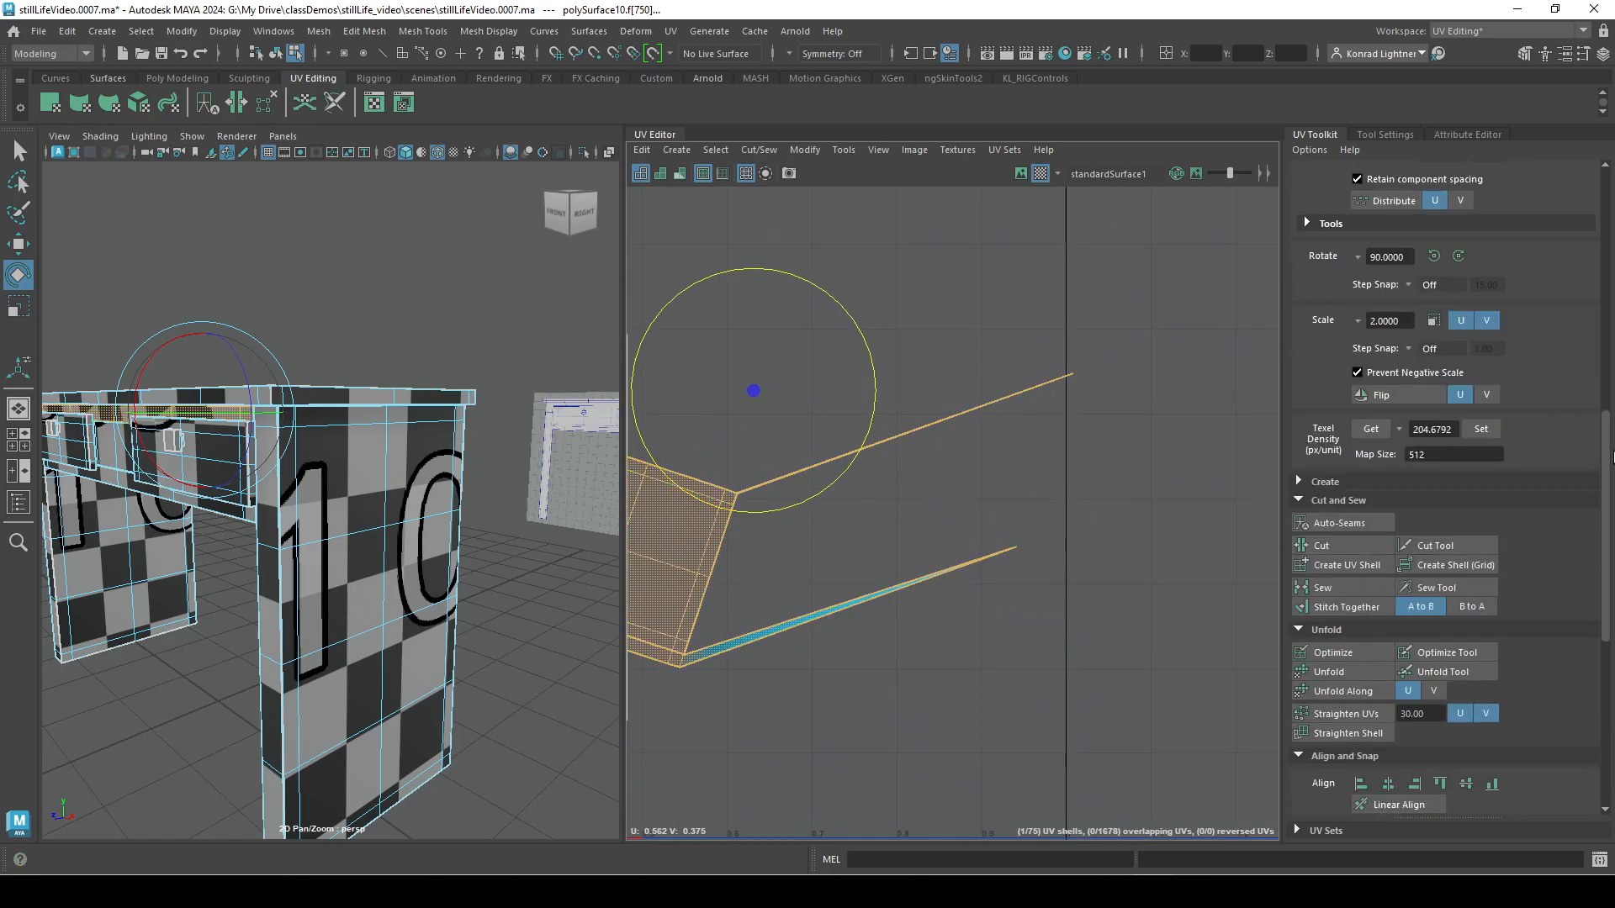
scroll(1592, 499, up, 3)
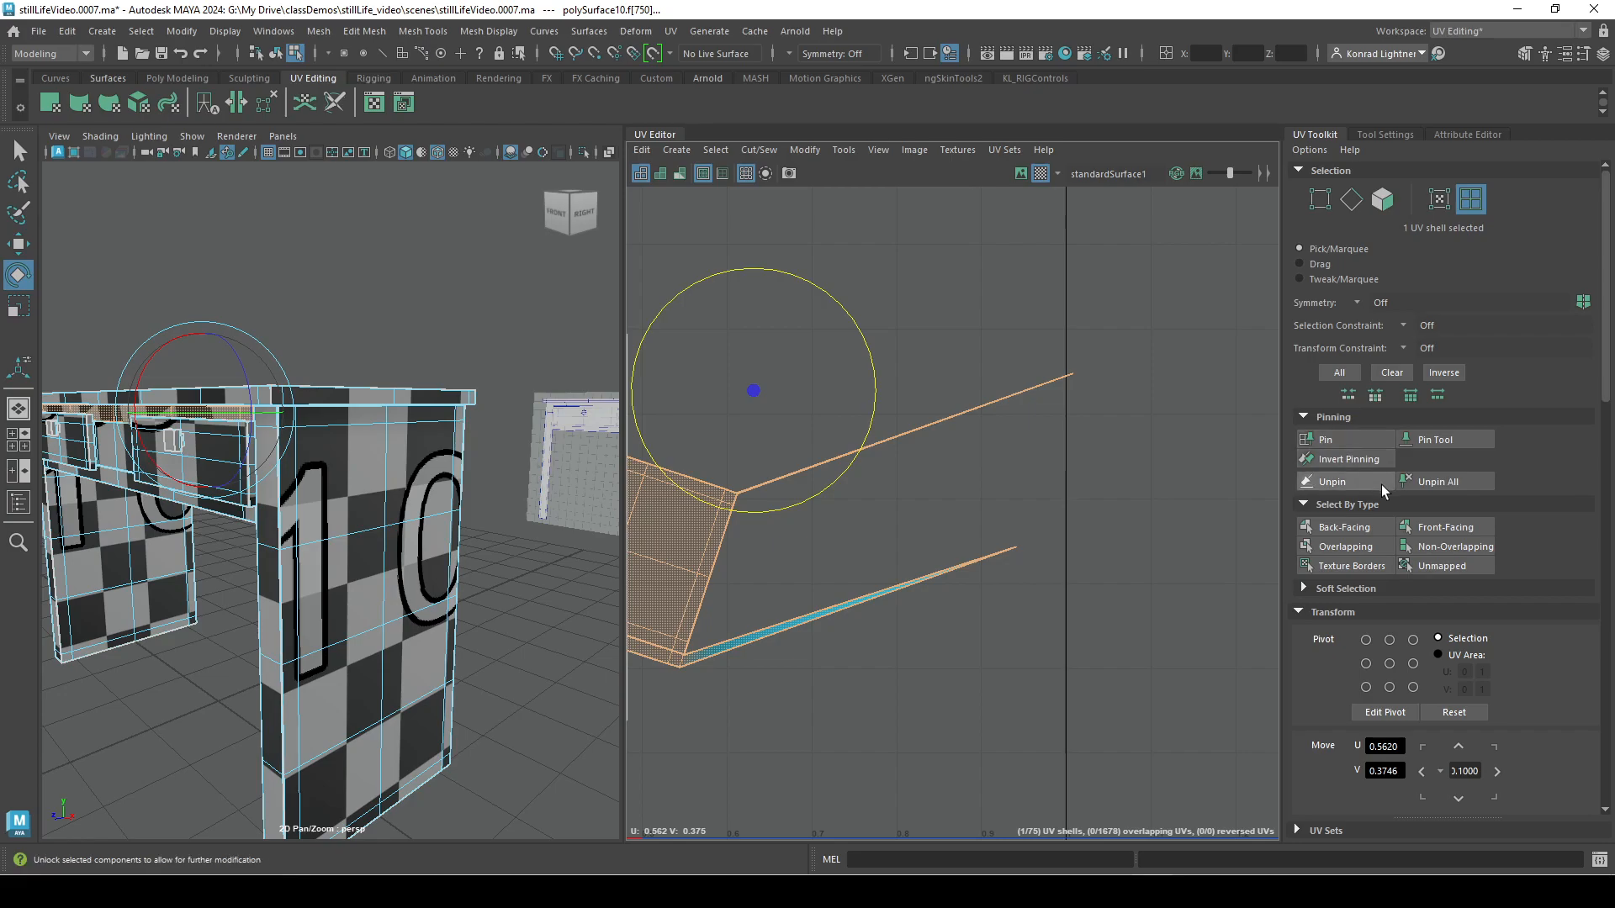
right_drag(1043, 390, 1144, 382)
drag(928, 276, 1387, 780)
click(1354, 482)
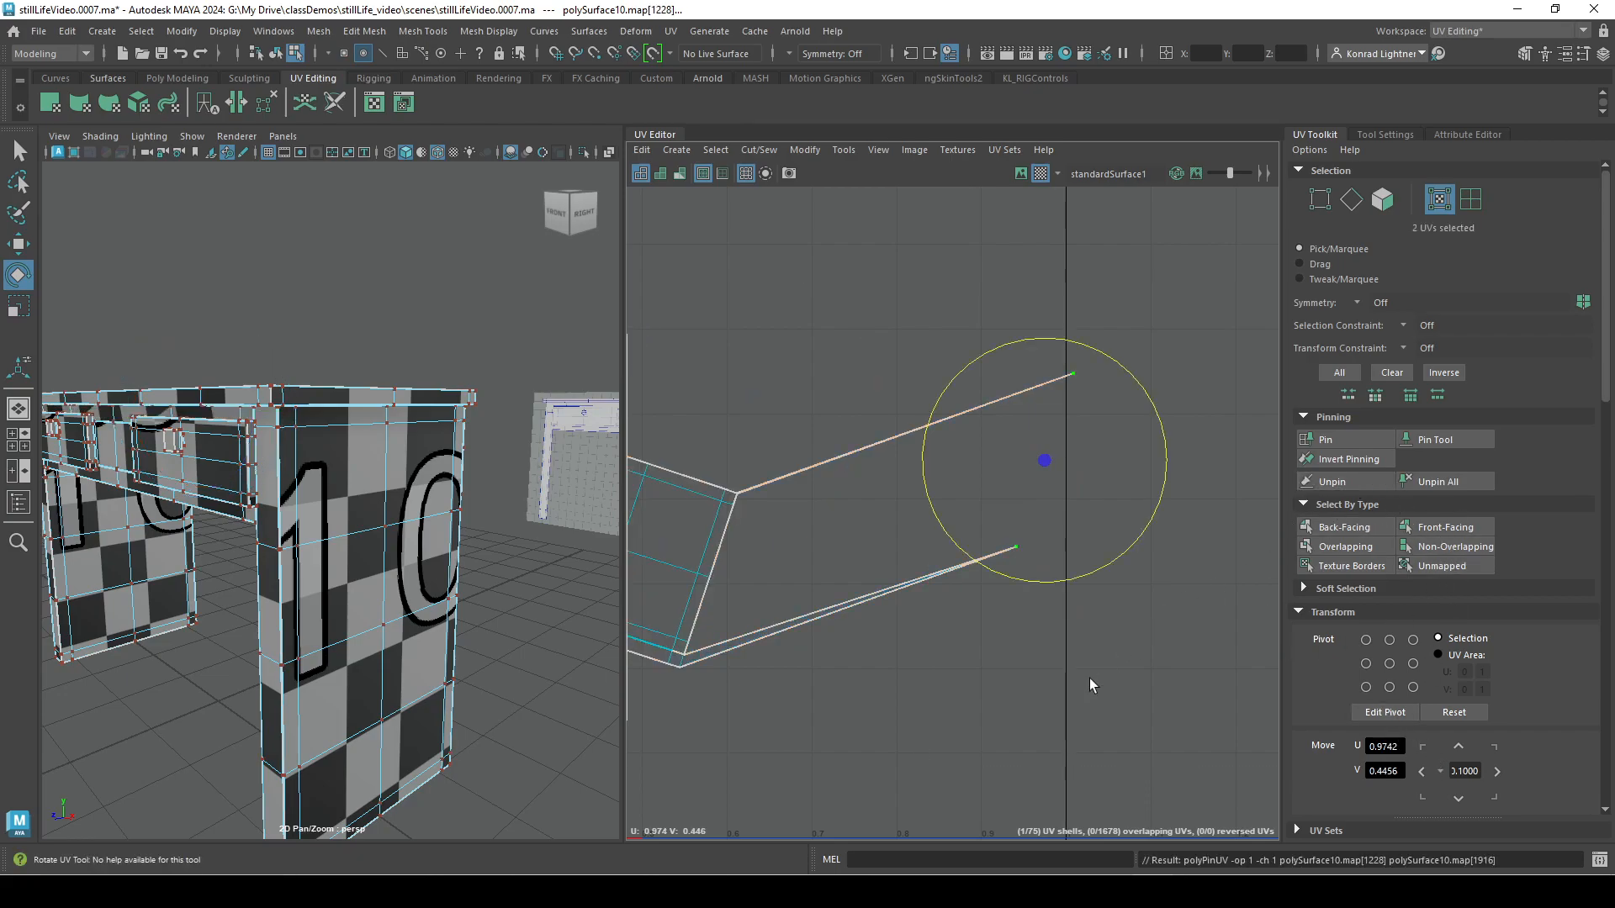
Select the whole stretched shell, rotate it upright, and move it onto the stacked shells.
scroll(1038, 666, down, 3)
click(834, 634)
right_drag(794, 571, 854, 582)
click(824, 579)
drag(928, 468, 952, 629)
key(w)
drag(784, 586, 733, 689)
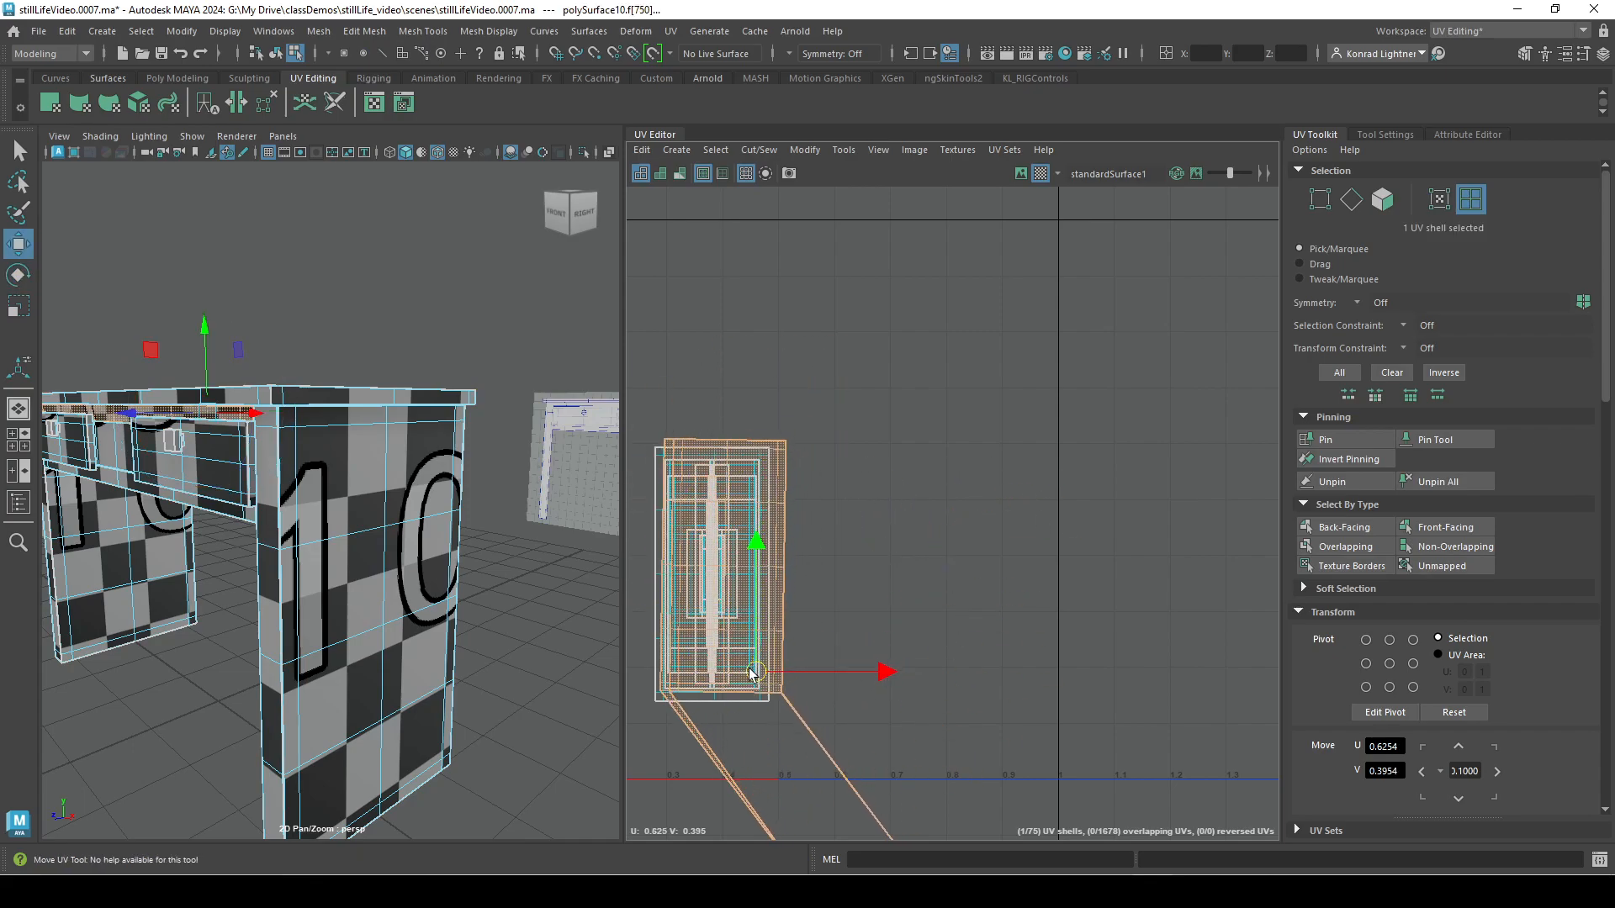
Unfold the formerly pinned shell and clear the selection.
scroll(1541, 732, down, 8)
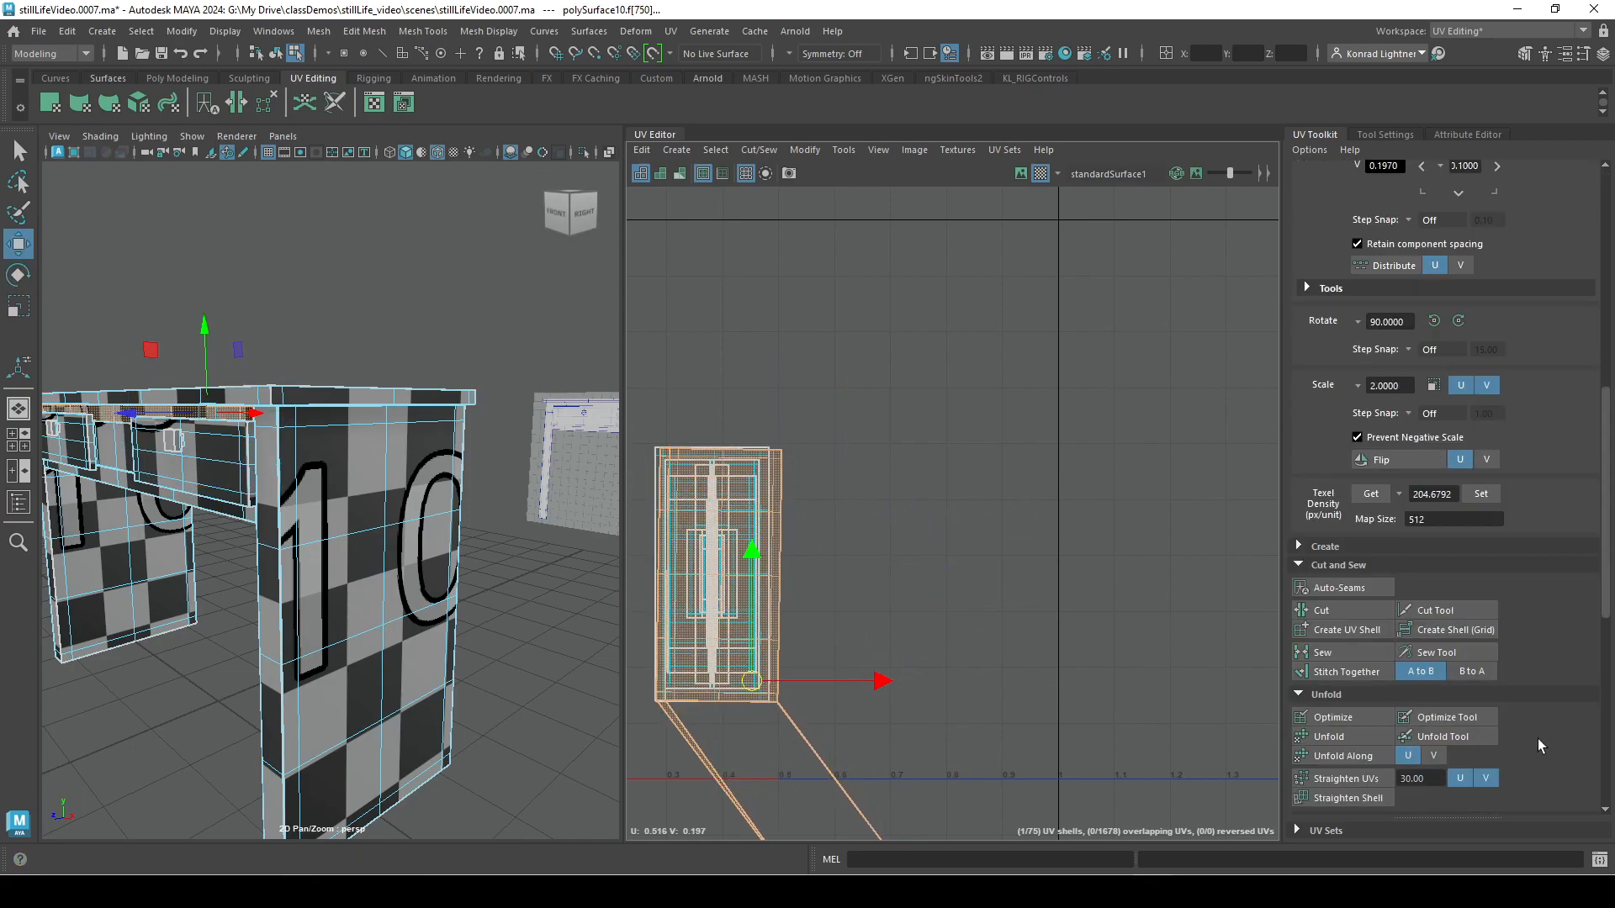
click(1346, 737)
alt+middle_drag(940, 686, 1198, 647)
scroll(1199, 646, up, 2)
mouse_move(978, 641)
mouse_down()
mouse_move(963, 628)
mouse_move(964, 643)
mouse_up()
click(1108, 667)
right_drag(989, 515, 705, 283)
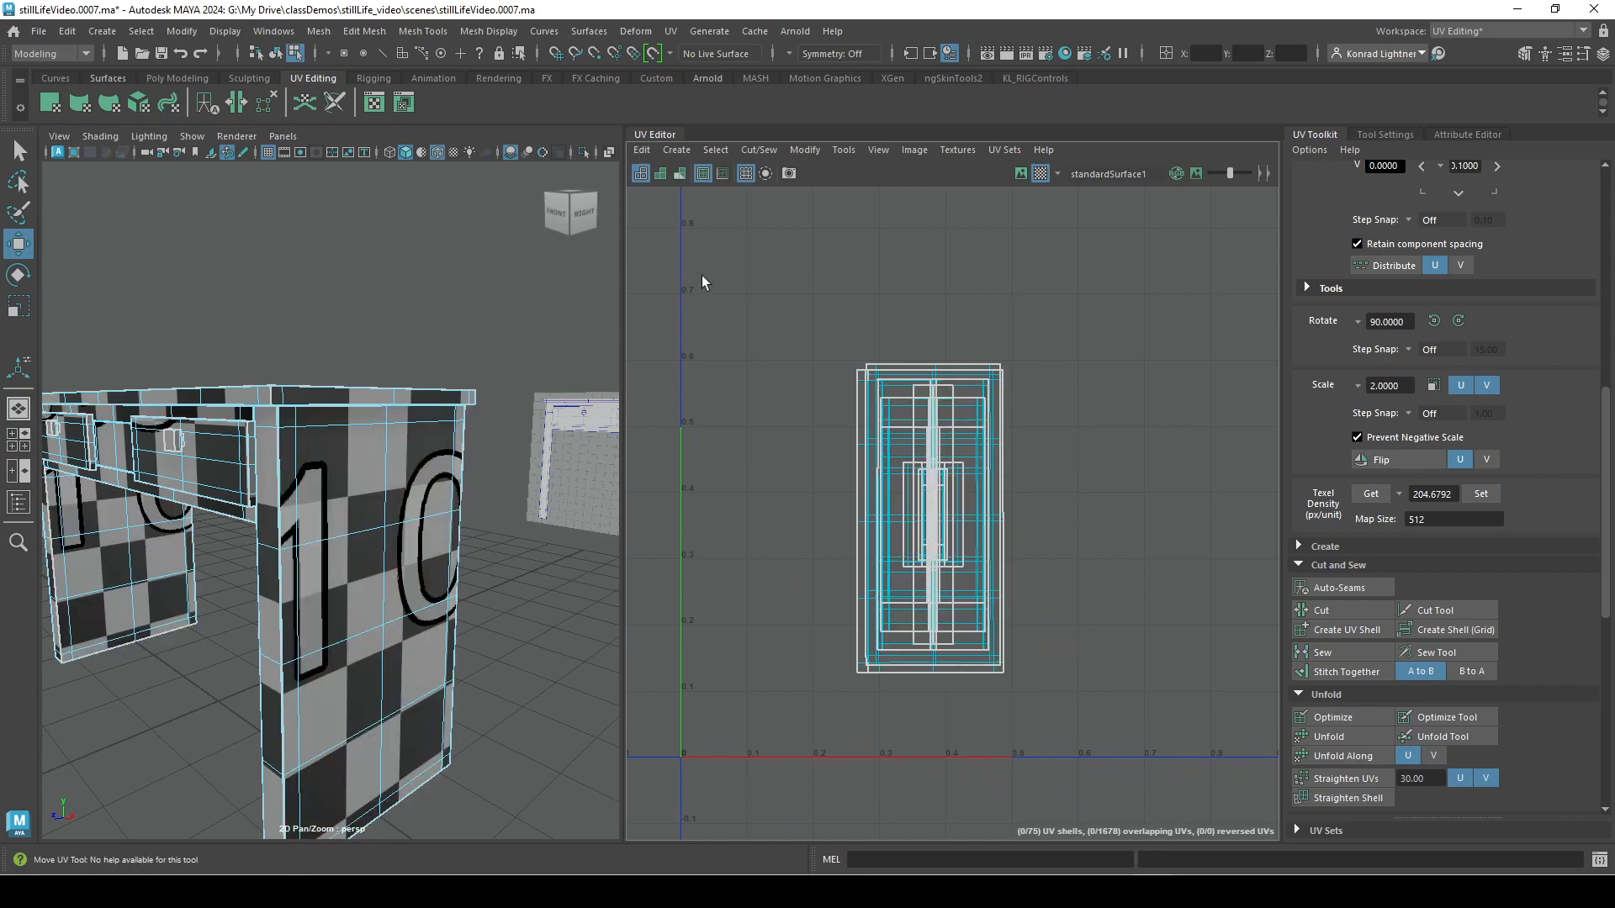
Select all the stacked UV shells and lay them out within the 0 to 1 UV tile.
drag(704, 284, 1253, 780)
alt+right_drag(1141, 711, 1018, 690)
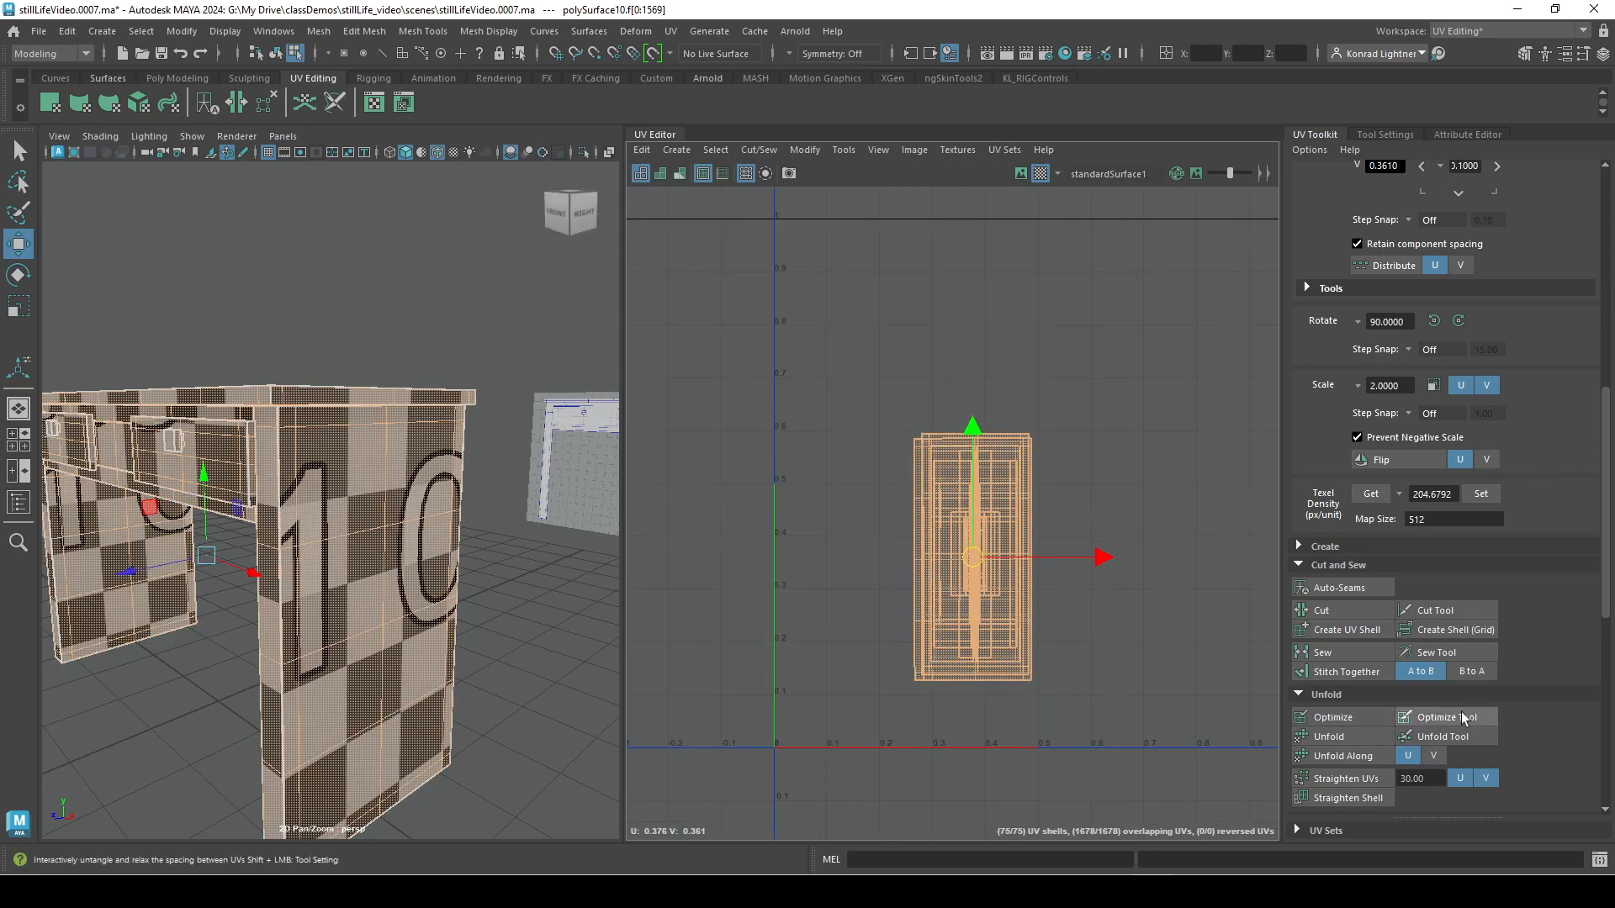
scroll(1446, 748, down, 3)
scroll(1491, 734, down, 3)
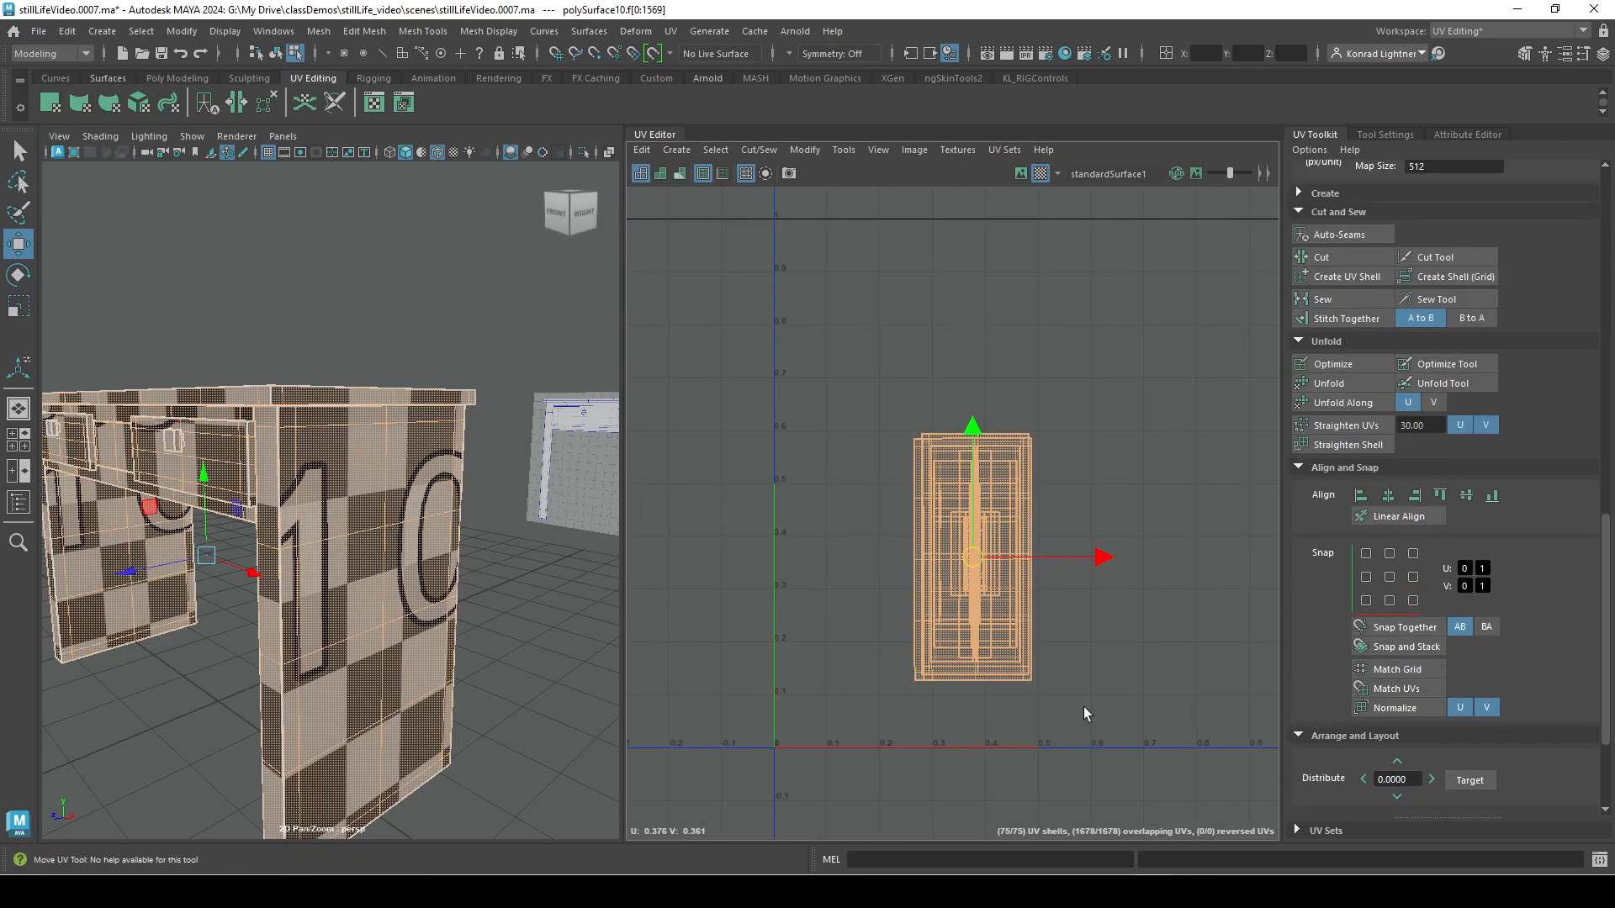
scroll(1531, 695, down, 3)
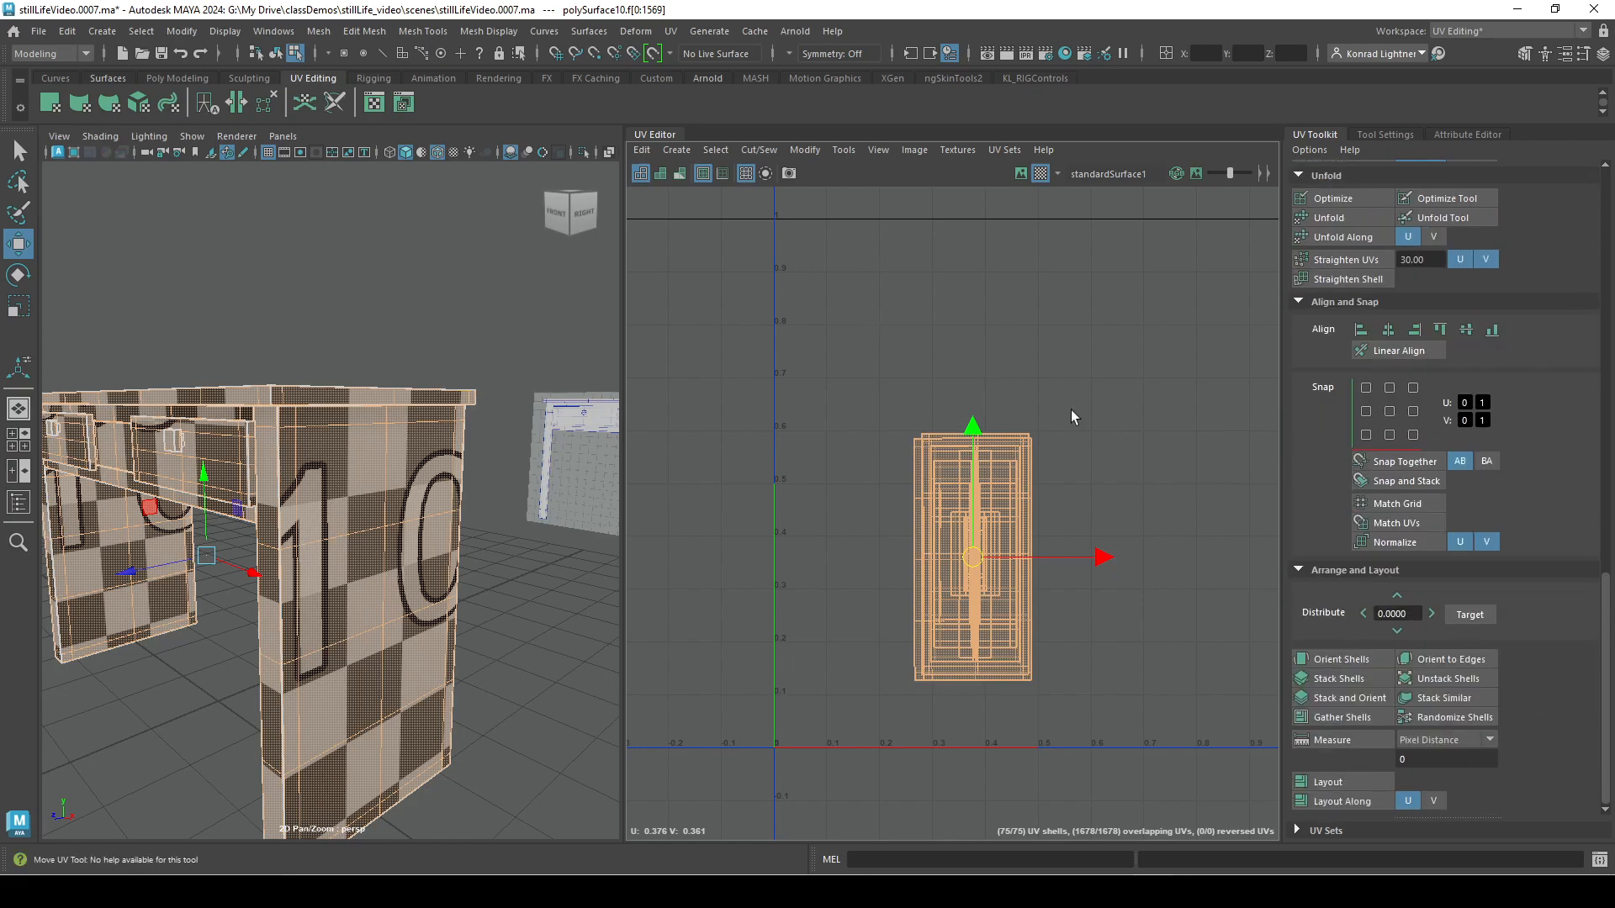
scroll(1006, 433, down, 3)
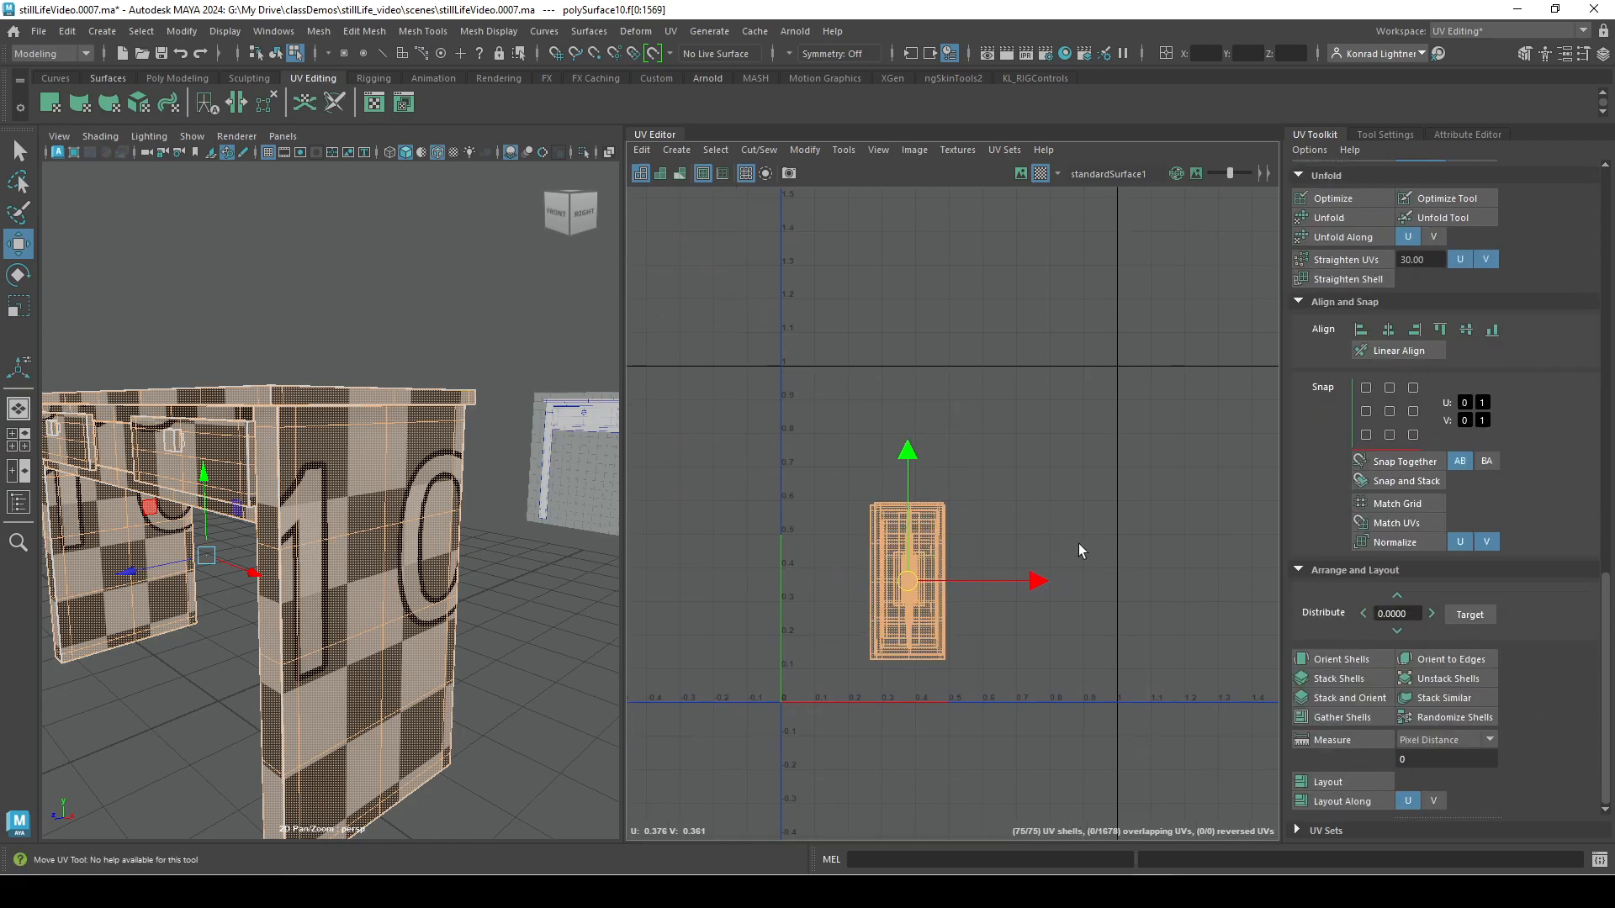
click(1340, 785)
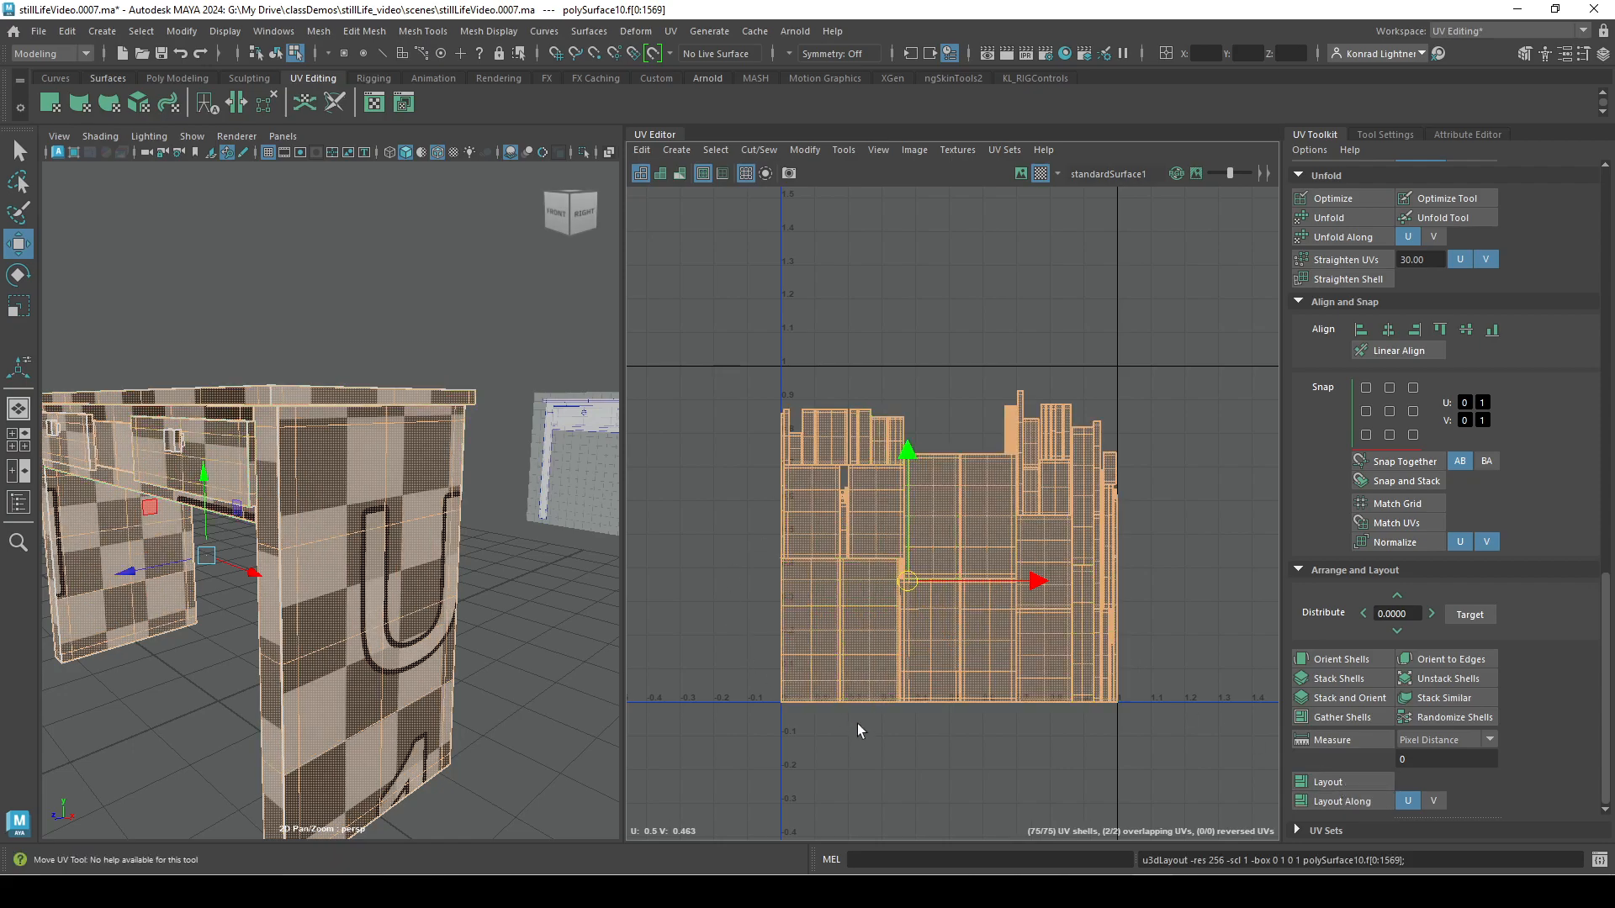
Examine the checker pattern around the desk and the packed layout, selecting a panel shell and a narrow shell to locate their faces.
alt+drag(241, 637, 210, 570)
alt+right_drag(209, 570, 339, 580)
alt+drag(339, 566, 564, 496)
alt+right_drag(563, 496, 364, 480)
alt+drag(364, 479, 483, 576)
right_drag(897, 509, 875, 495)
click(810, 522)
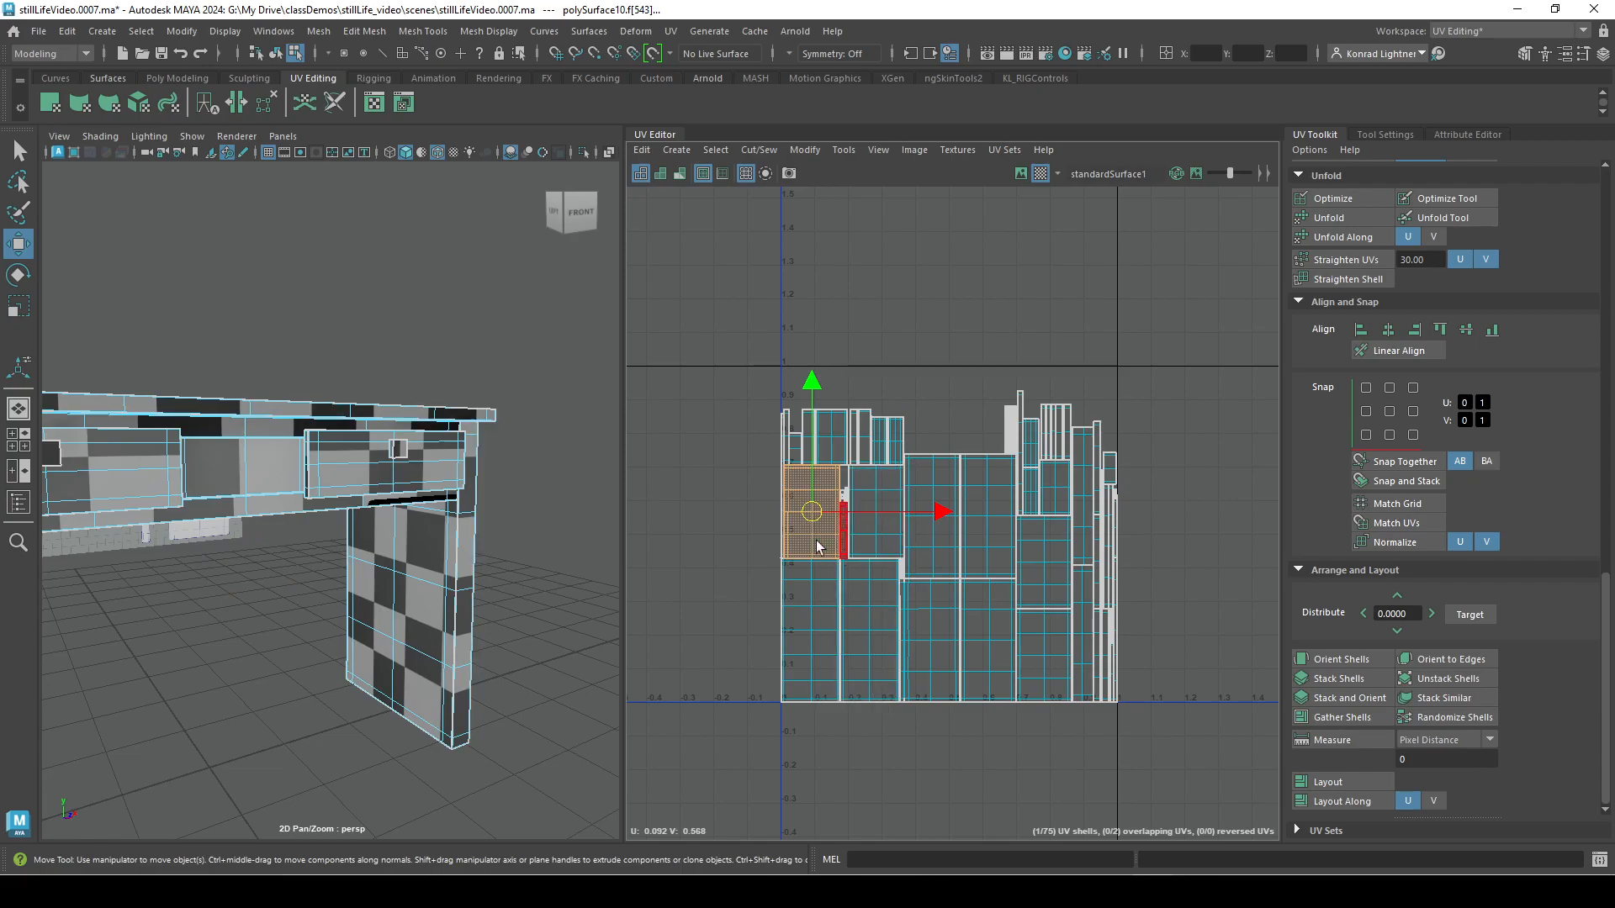
click(844, 534)
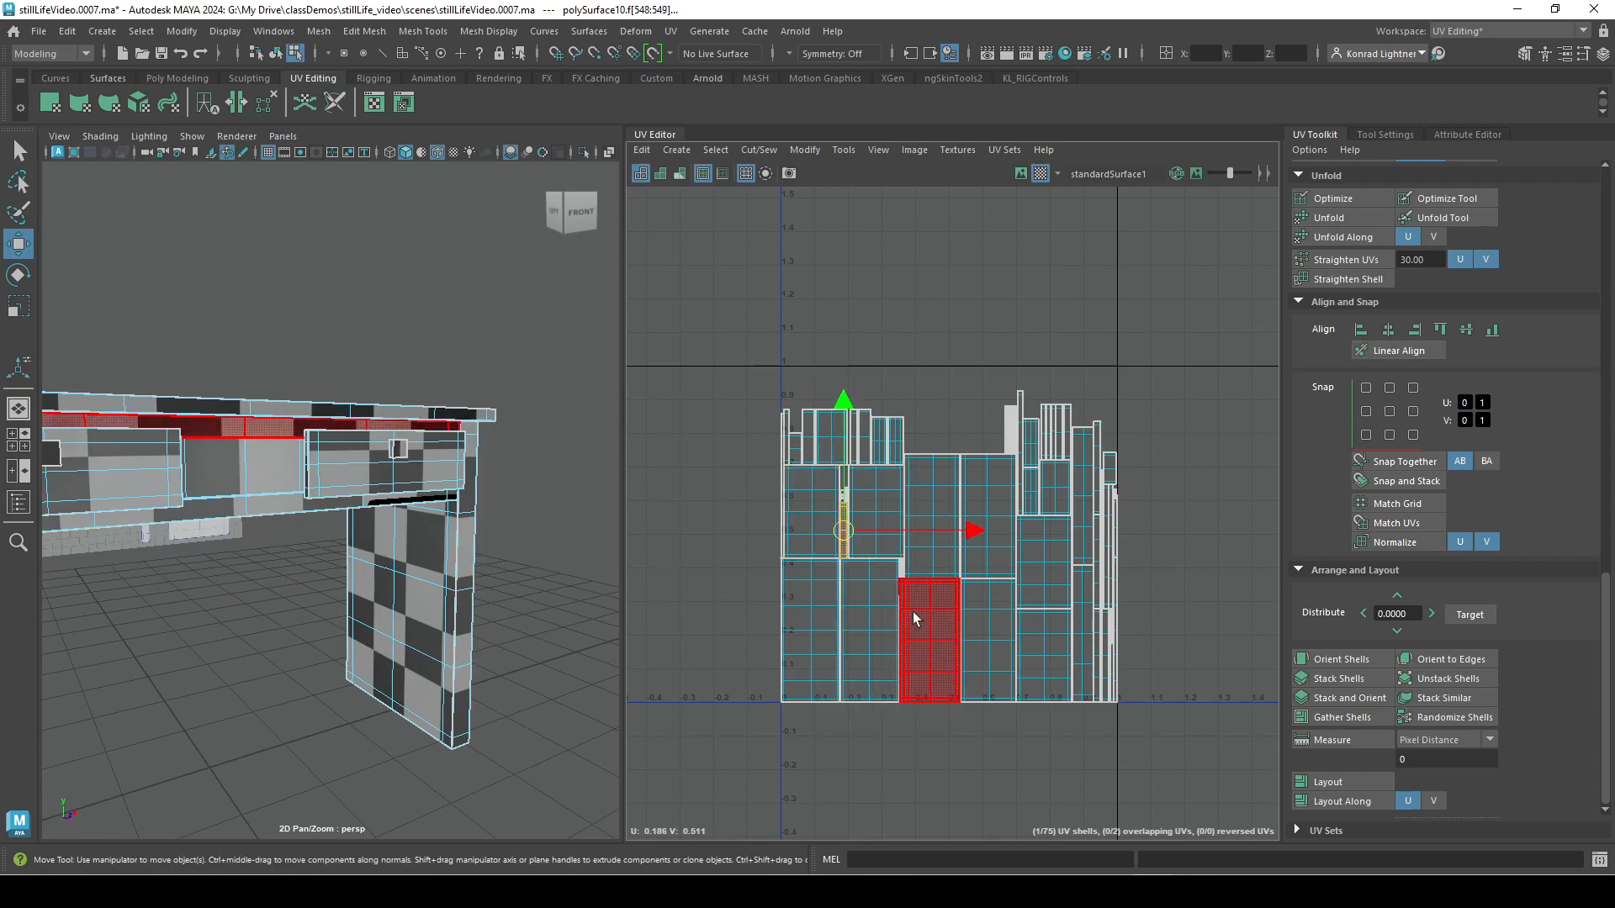
alt+right_drag(404, 678, 214, 627)
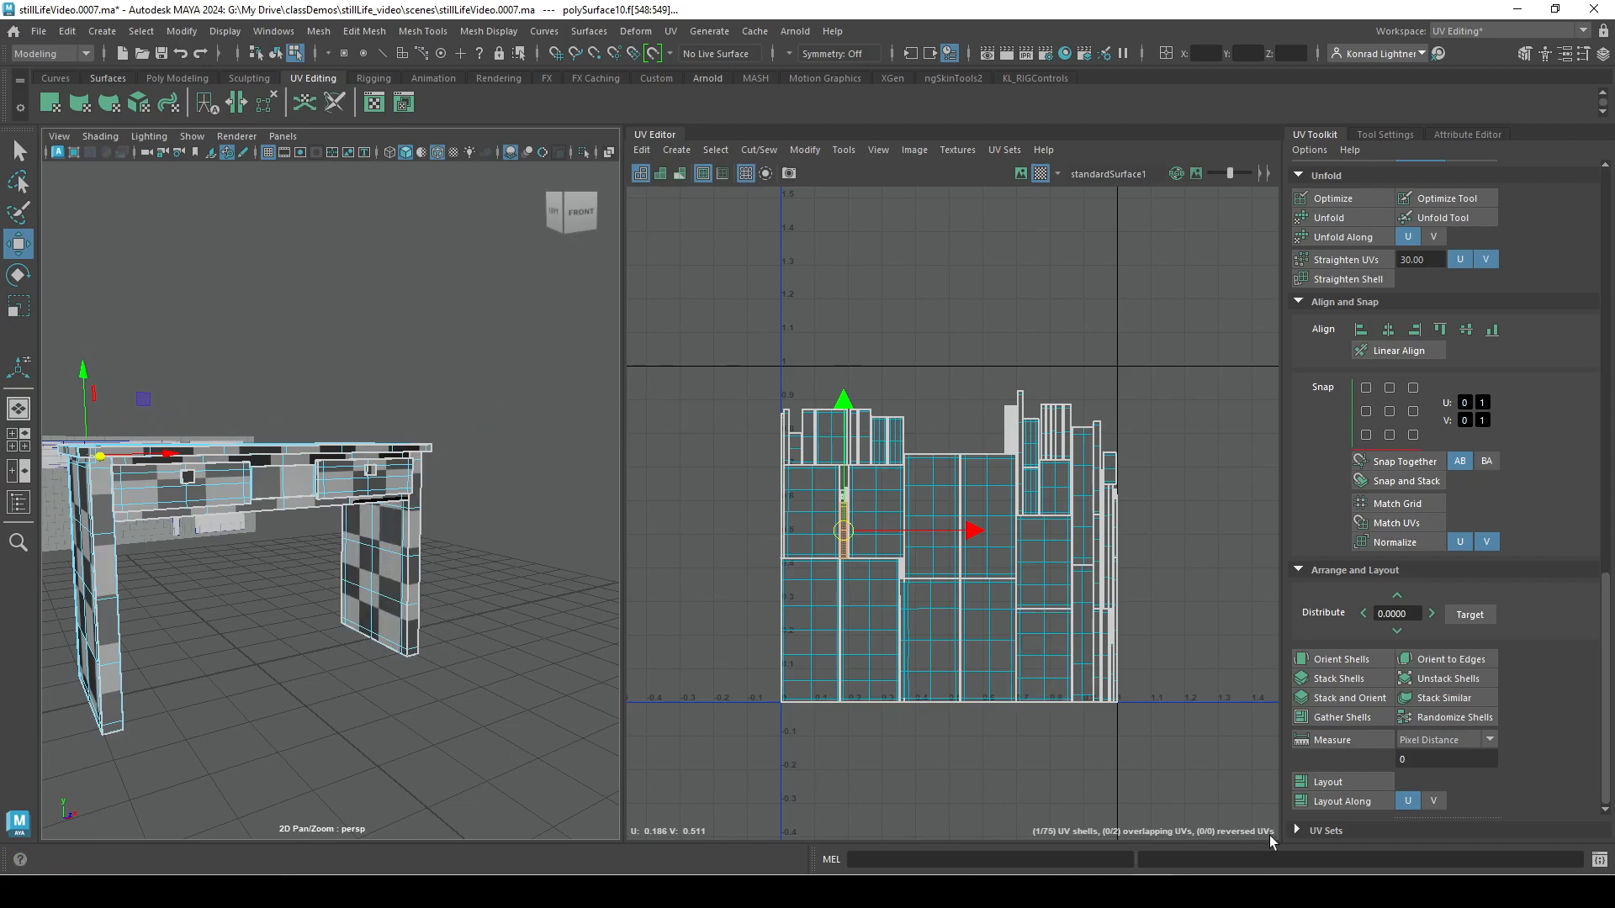
alt+right_drag(894, 519, 1388, 568)
alt+middle_drag(1080, 495, 810, 332)
alt+right_drag(809, 332, 555, 320)
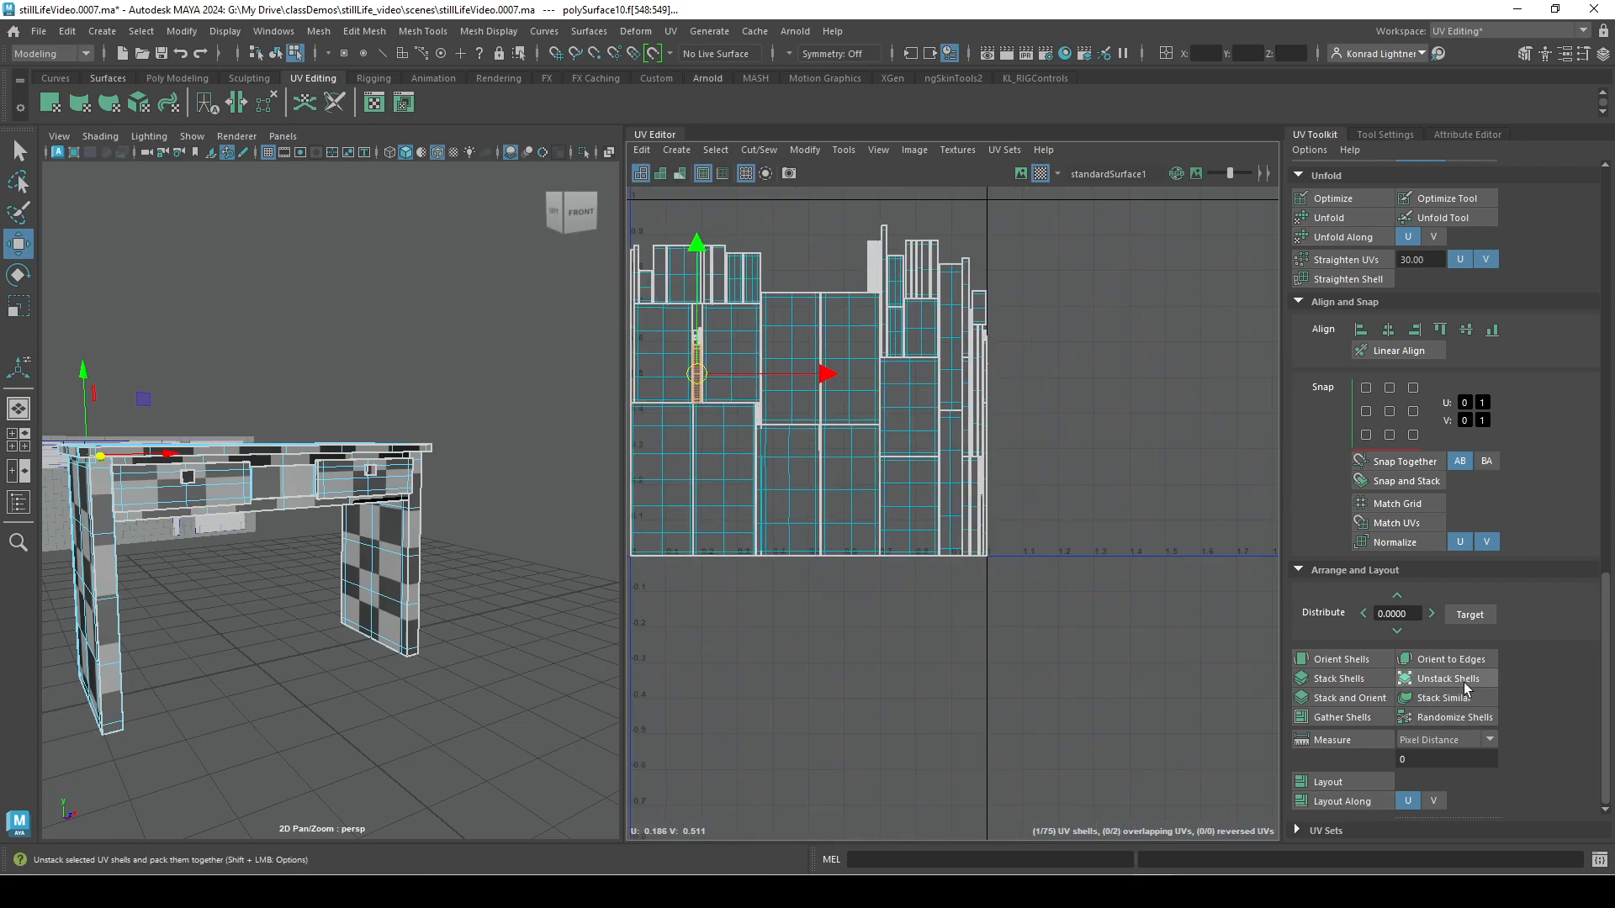
Try moving all the UV shells freely out of the 0 to 1 tile, and undo the move.
scroll(1539, 632, up, 5)
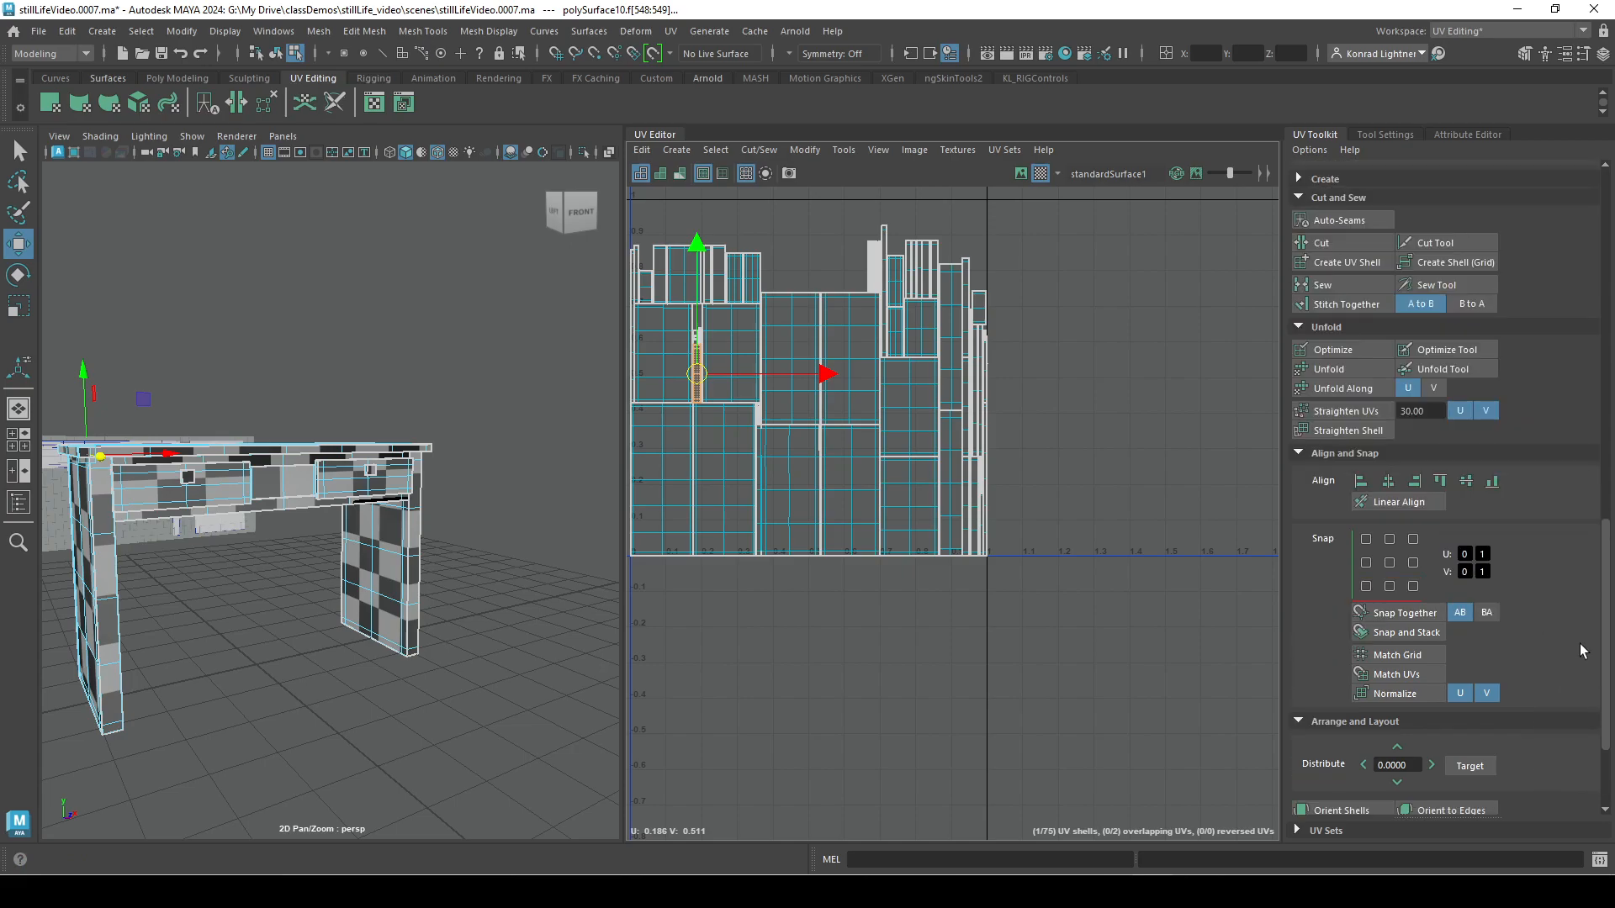
scroll(1547, 625, up, 8)
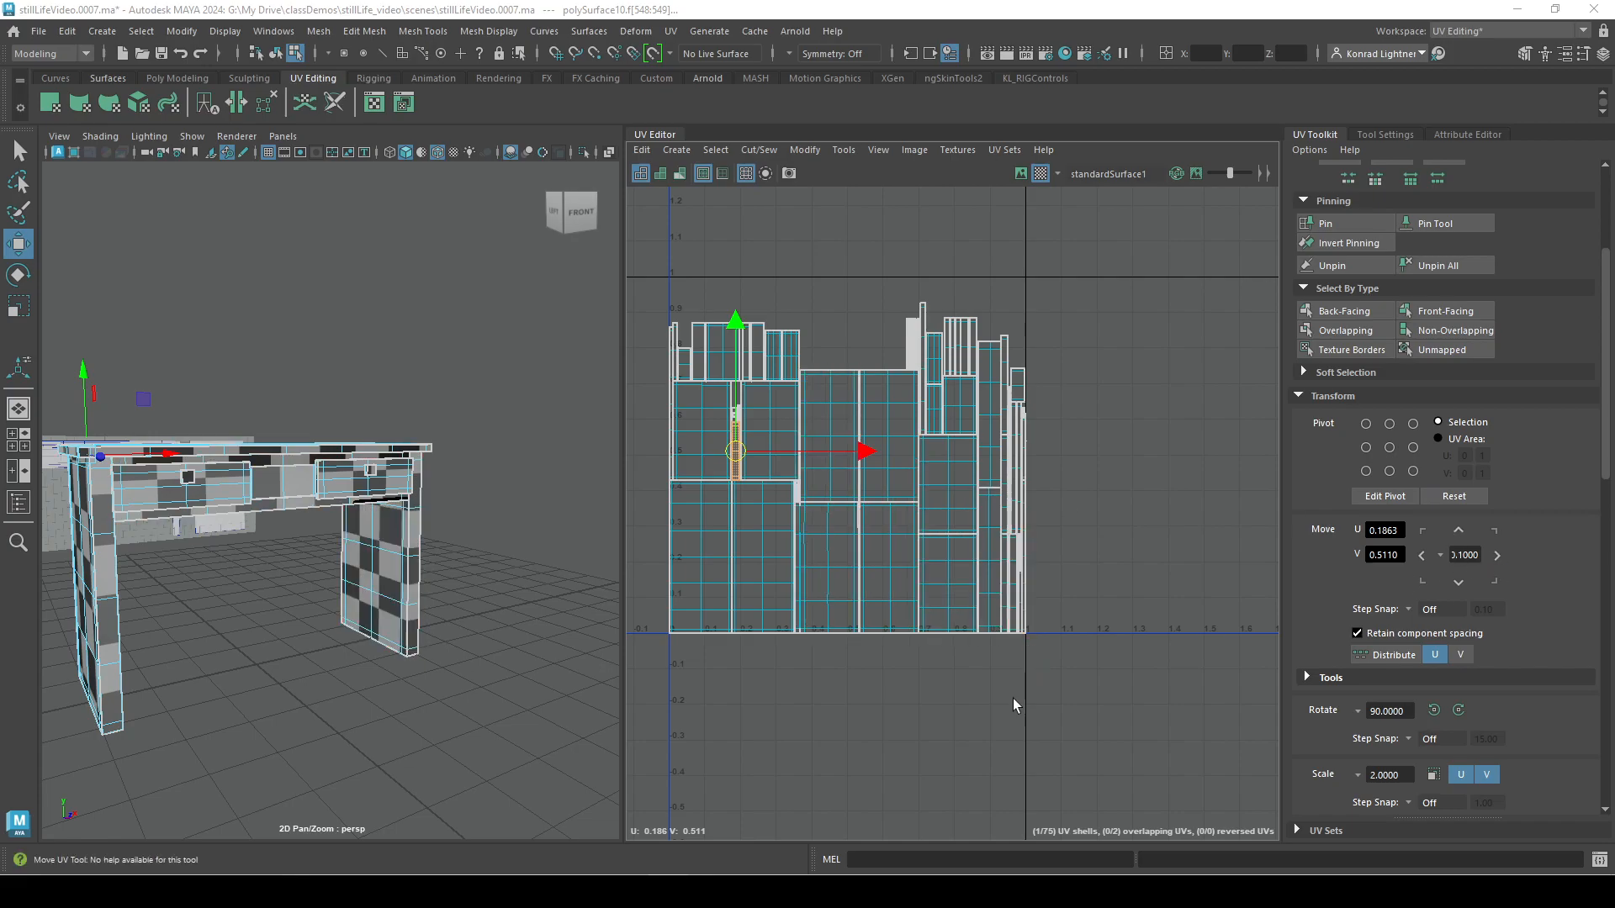
drag(1214, 681, 628, 242)
key(f)
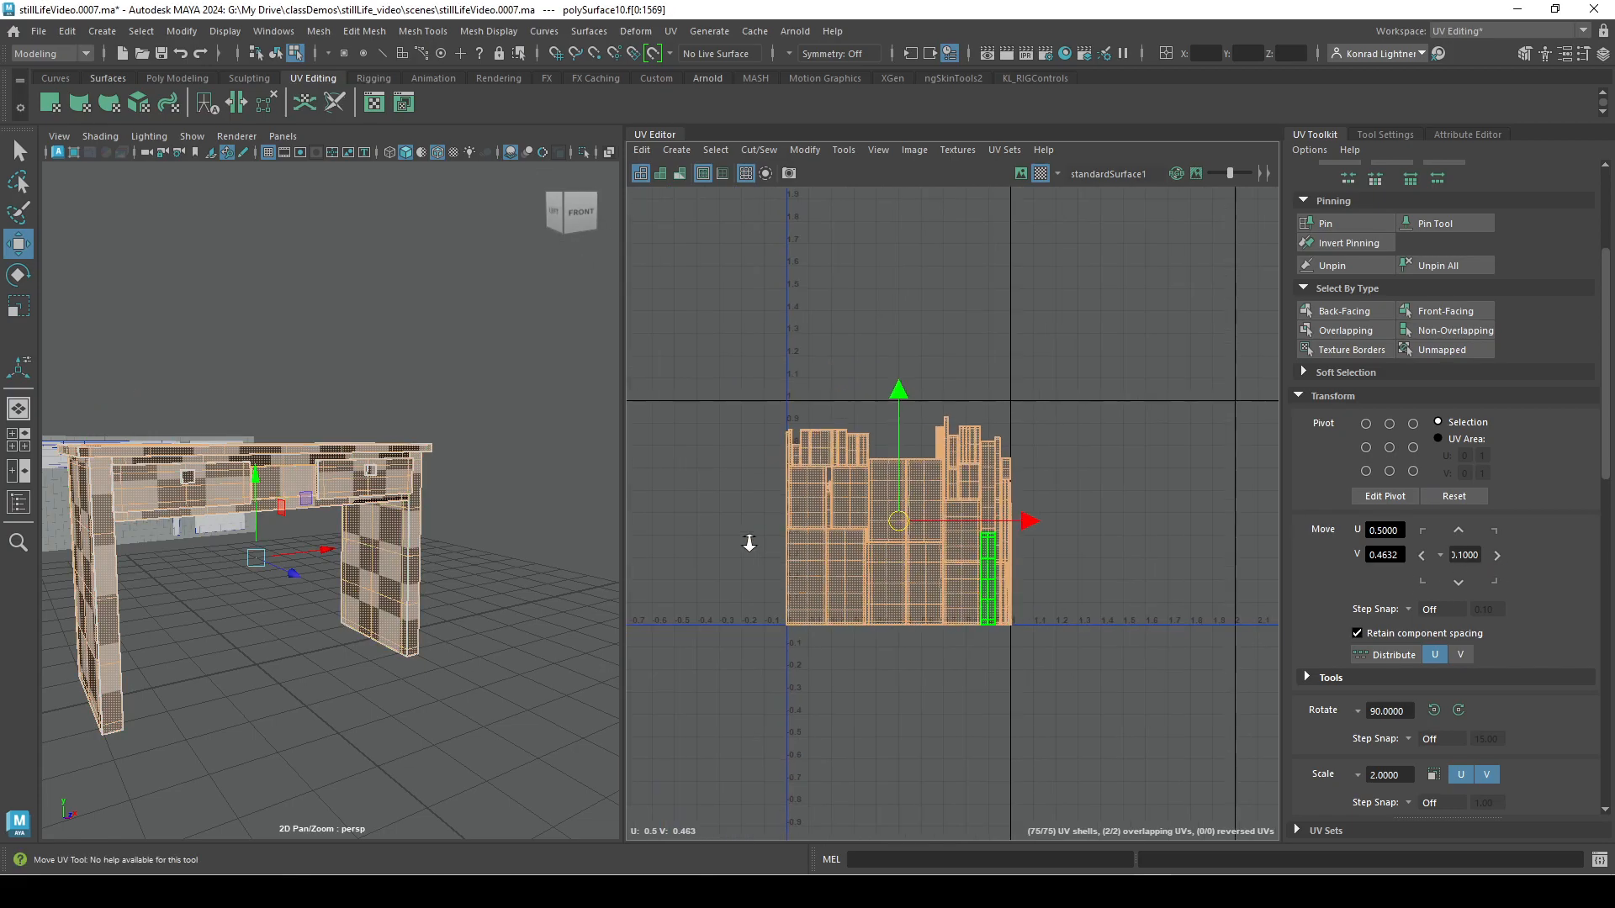
drag(890, 543, 1046, 647)
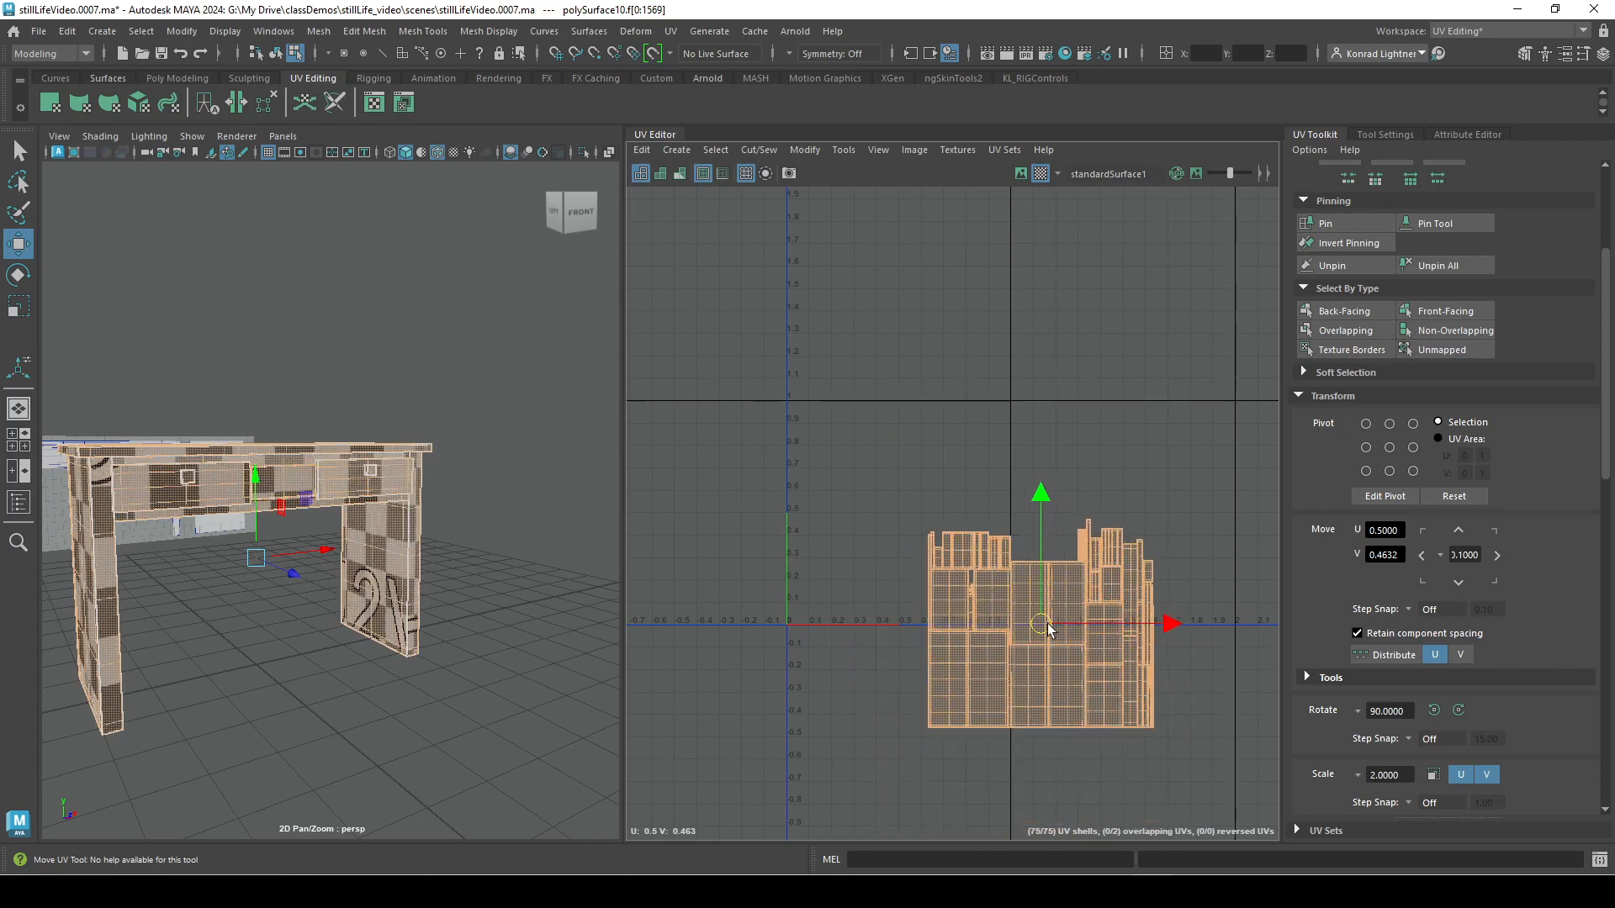
key(ctrl+z)
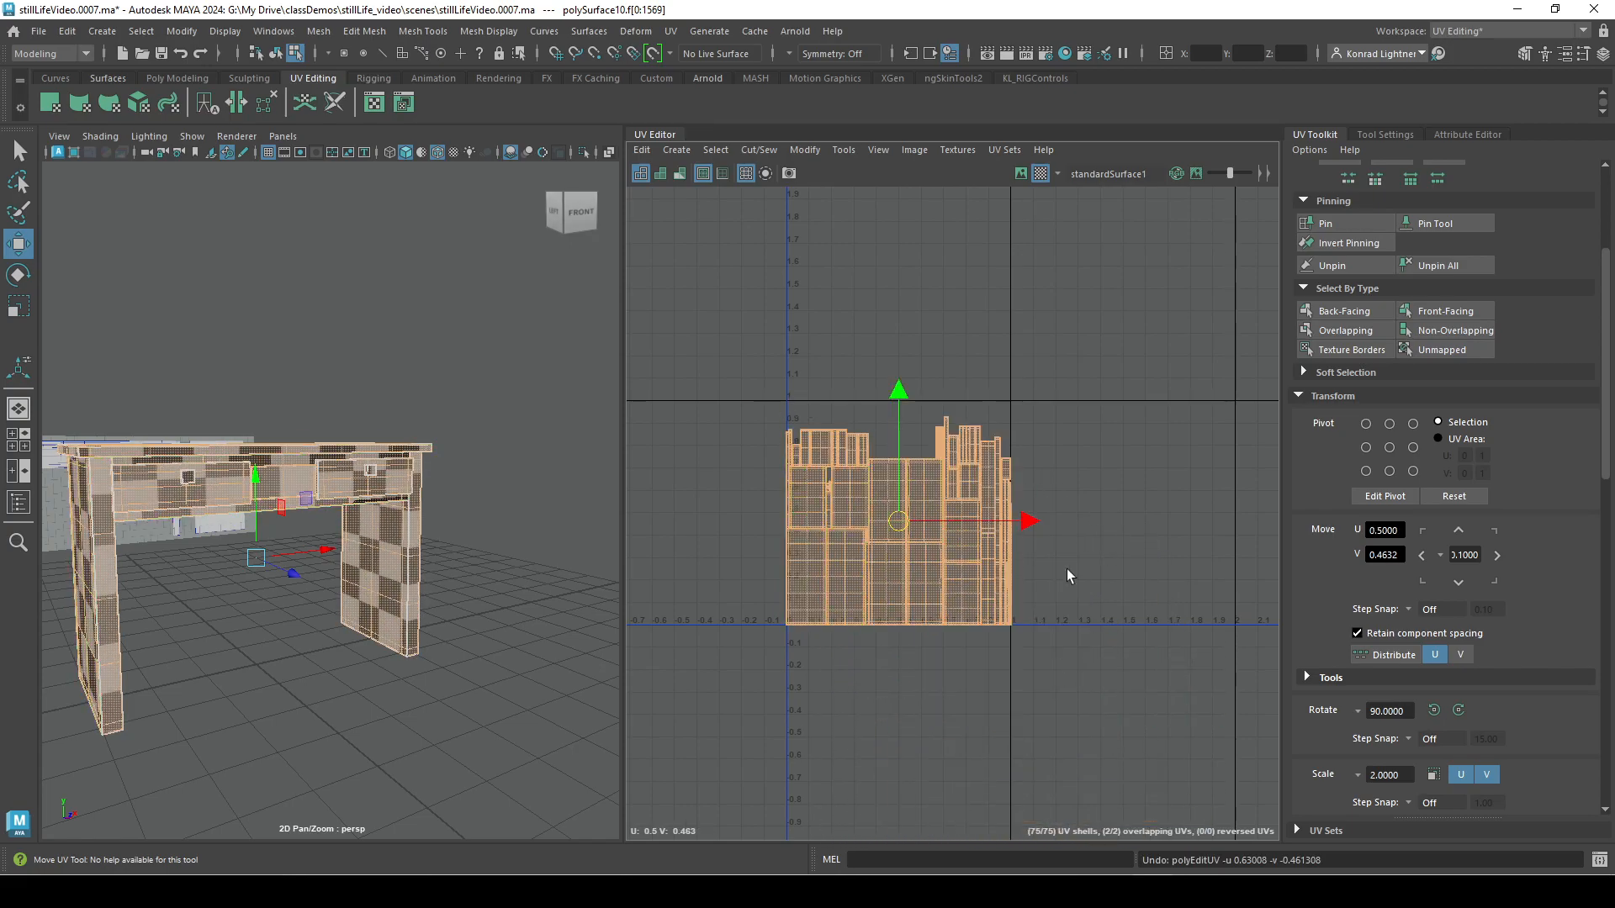
Set the UV move step to 1.0 and shift all the shells one full tile in the positive U direction.
scroll(1006, 695, up, 3)
alt+middle_drag(923, 713, 1035, 795)
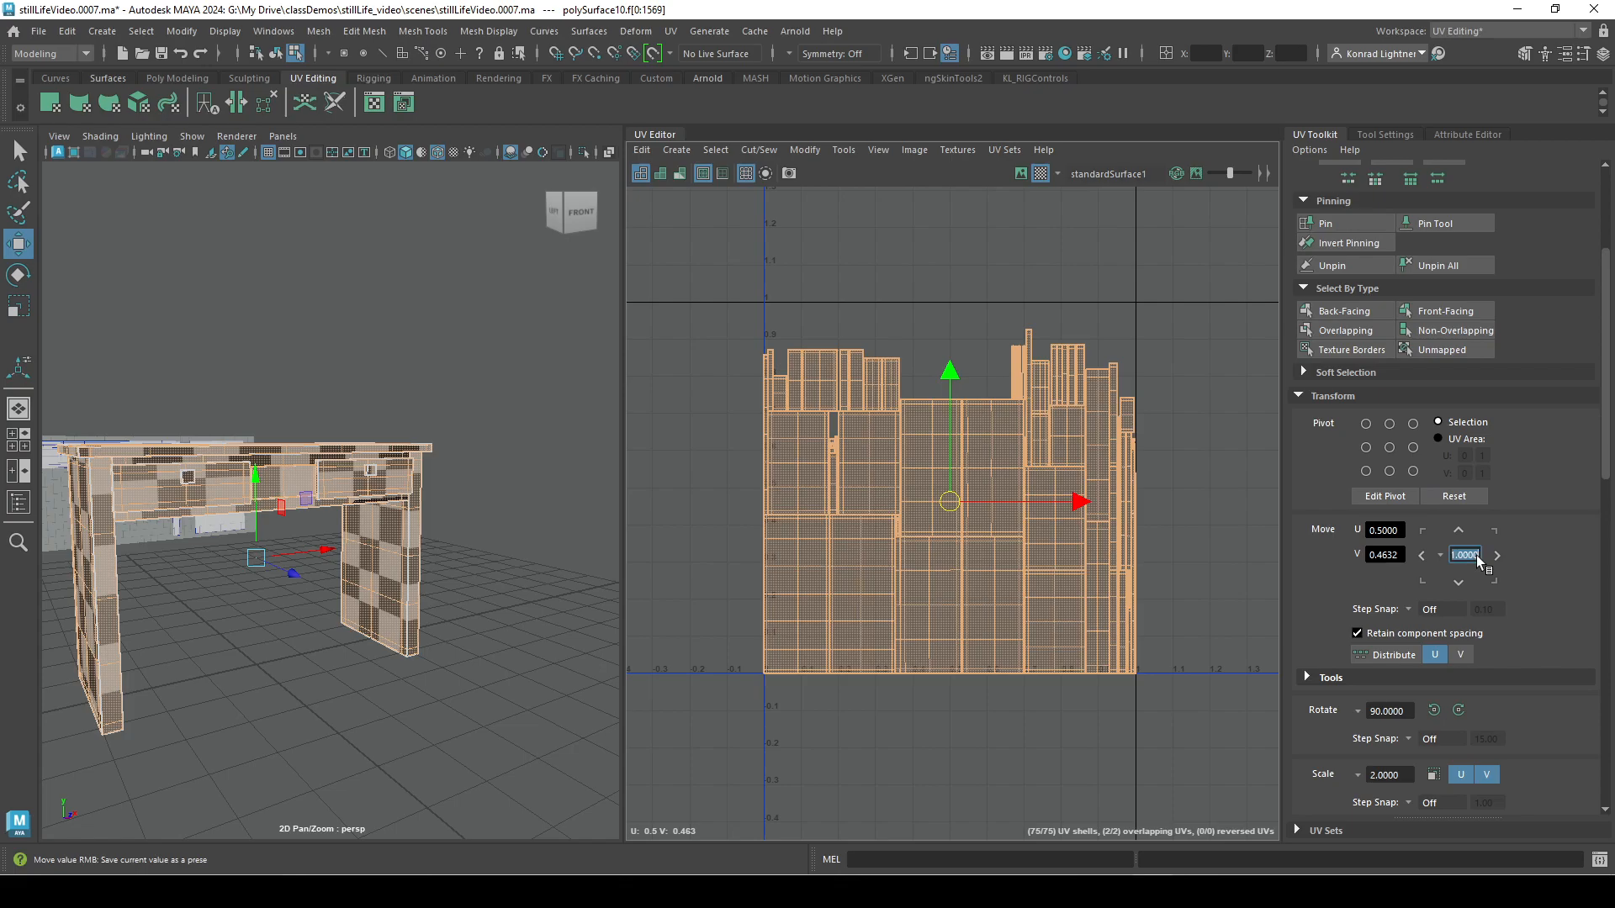
click(1496, 557)
alt+right_drag(1153, 779, 1101, 685)
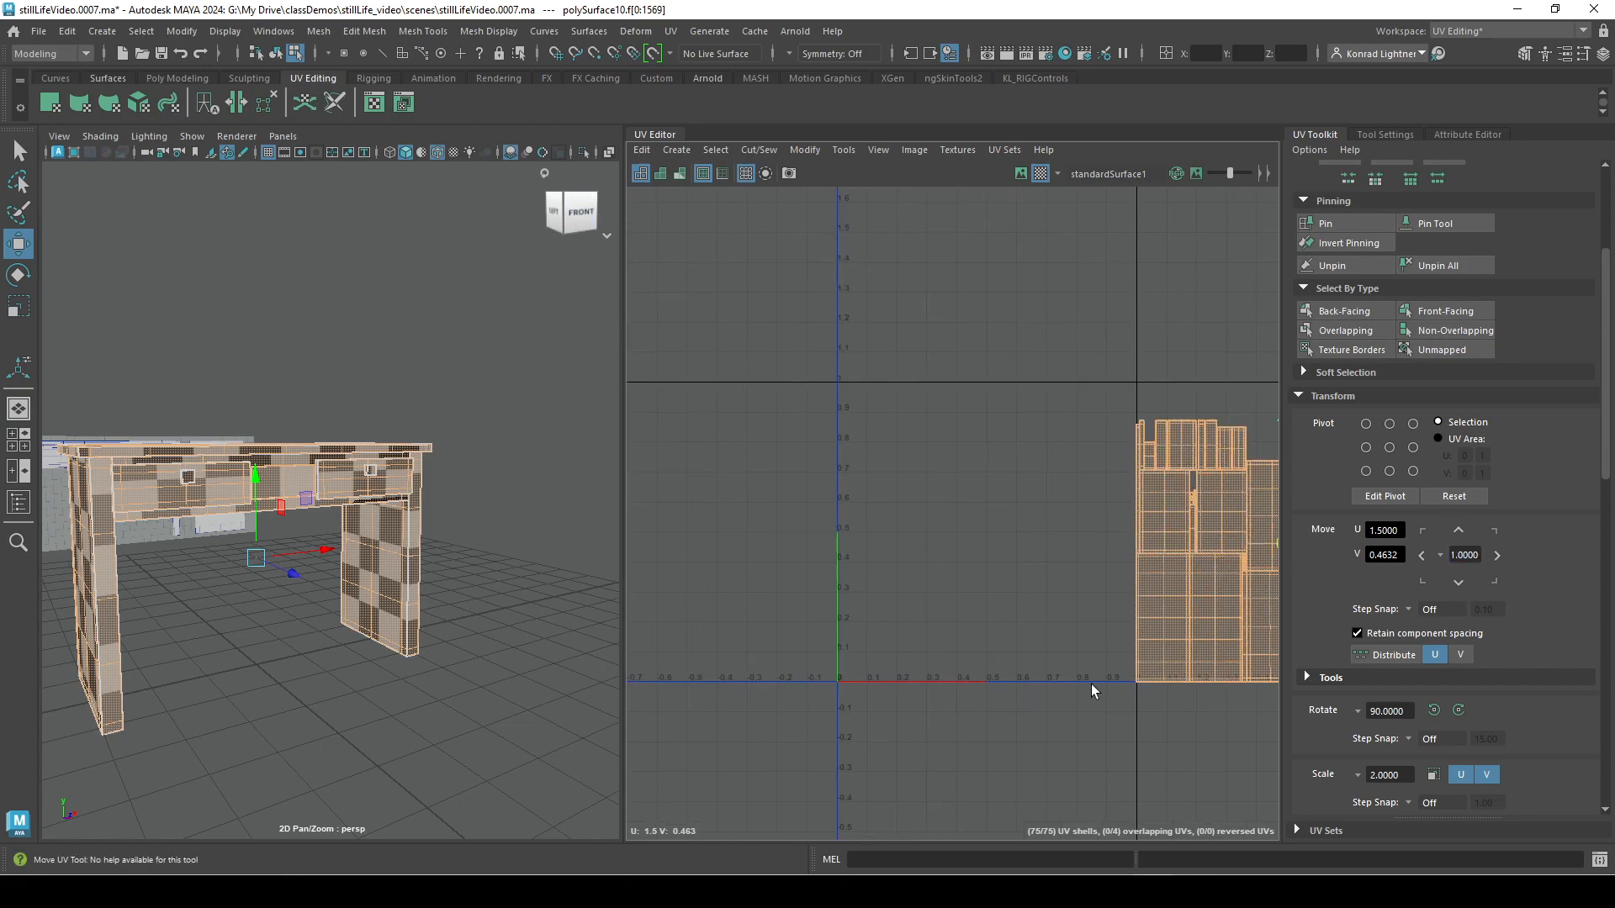
alt+middle_drag(1191, 610, 913, 648)
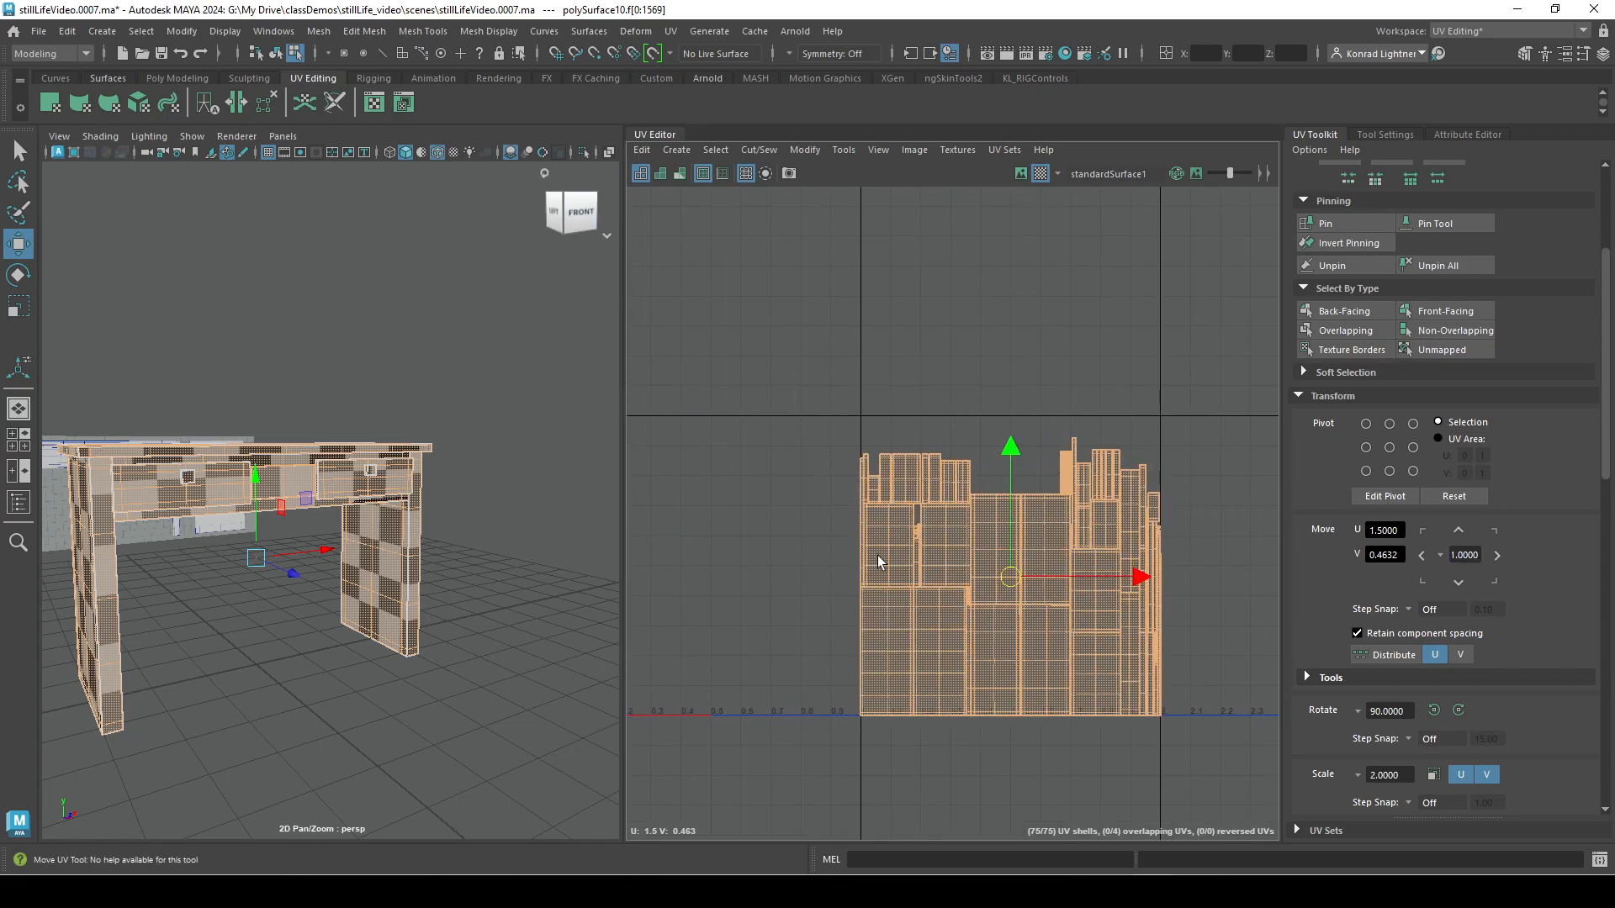
Move all the shells back by one tile in U into the 0 to 1 space.
click(1421, 555)
alt+middle_drag(886, 596, 1166, 473)
alt+right_drag(906, 557, 1127, 540)
alt+middle_drag(1127, 545, 1006, 688)
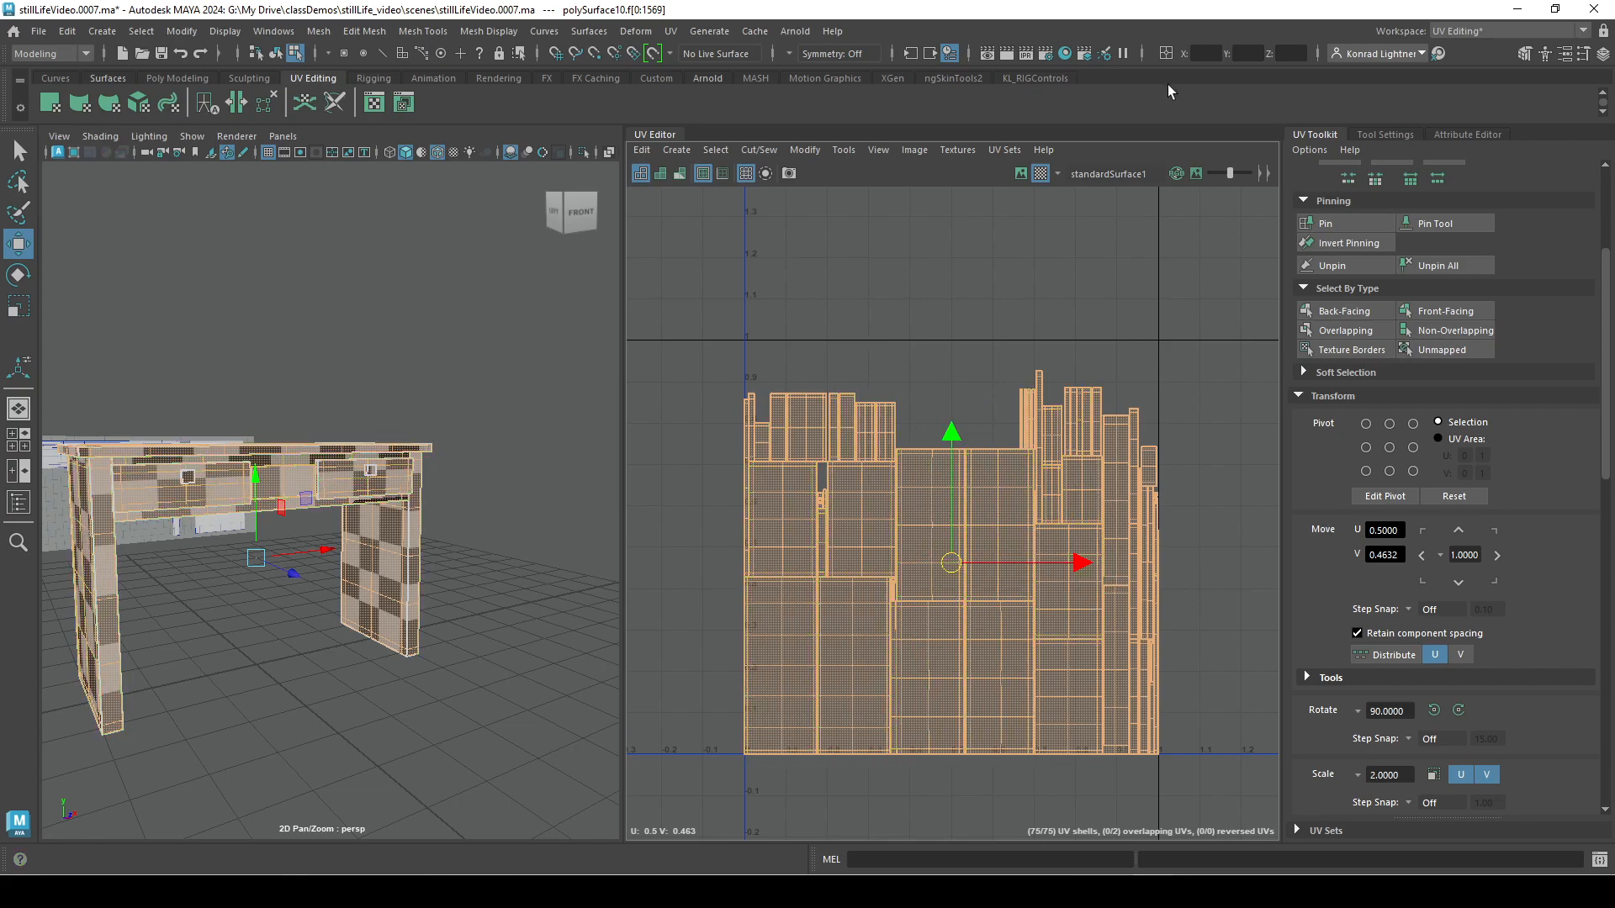
Expand the Soft Selection settings of the UV Toolkit and turn on Soft Select.
scroll(1542, 512, up, 3)
scroll(1603, 562, down, 1)
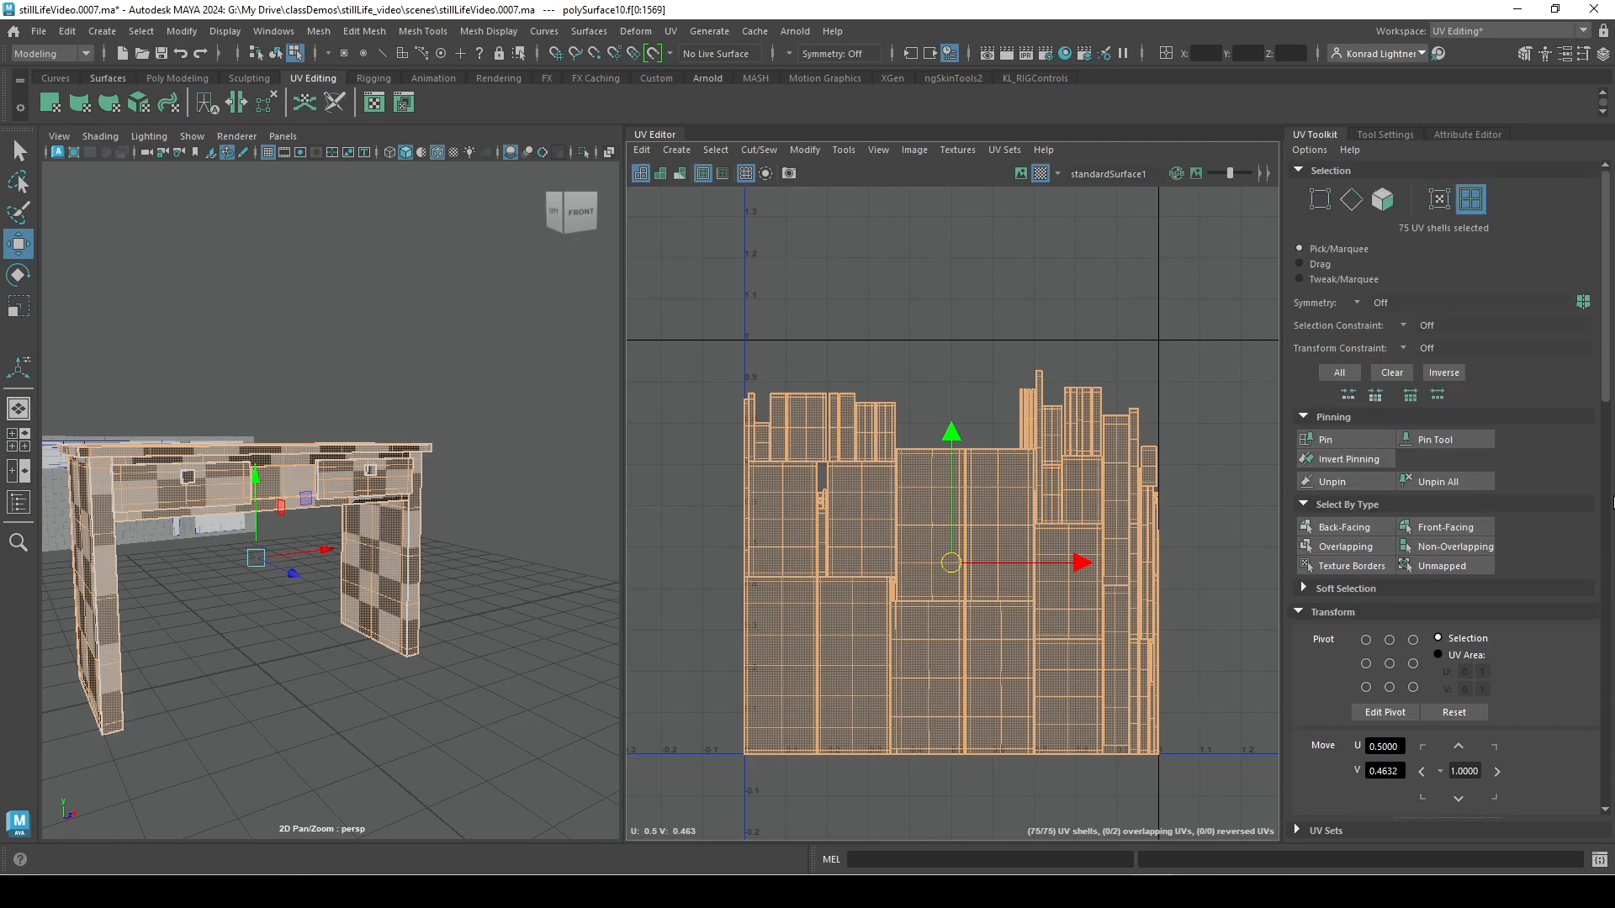
scroll(1321, 606, down, 2)
scroll(1320, 600, down, 3)
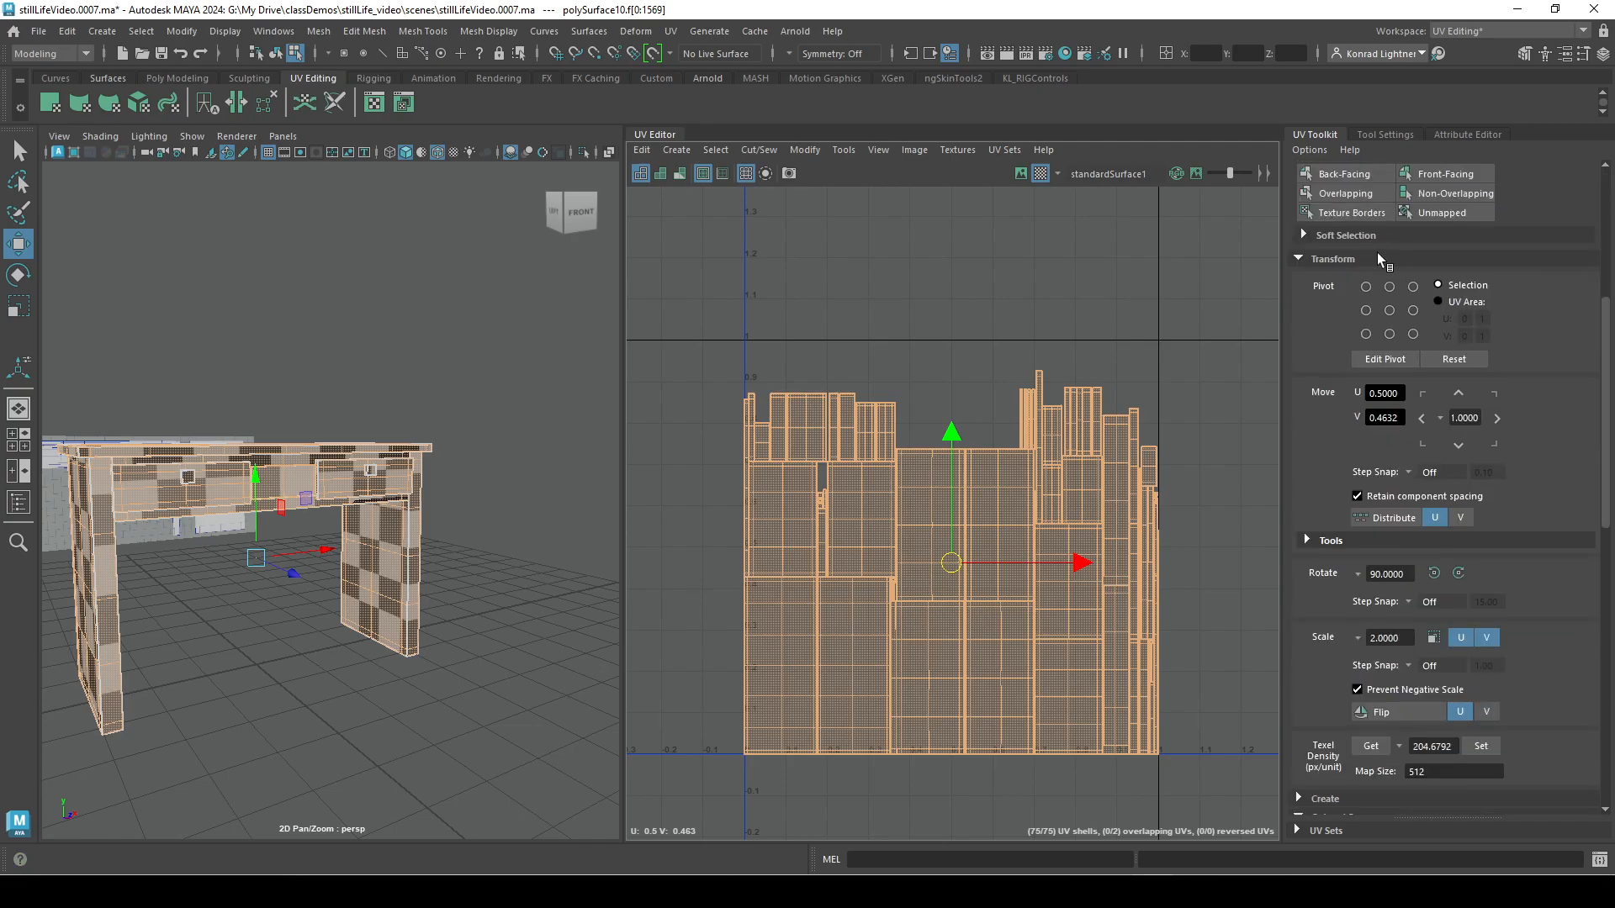
click(1309, 239)
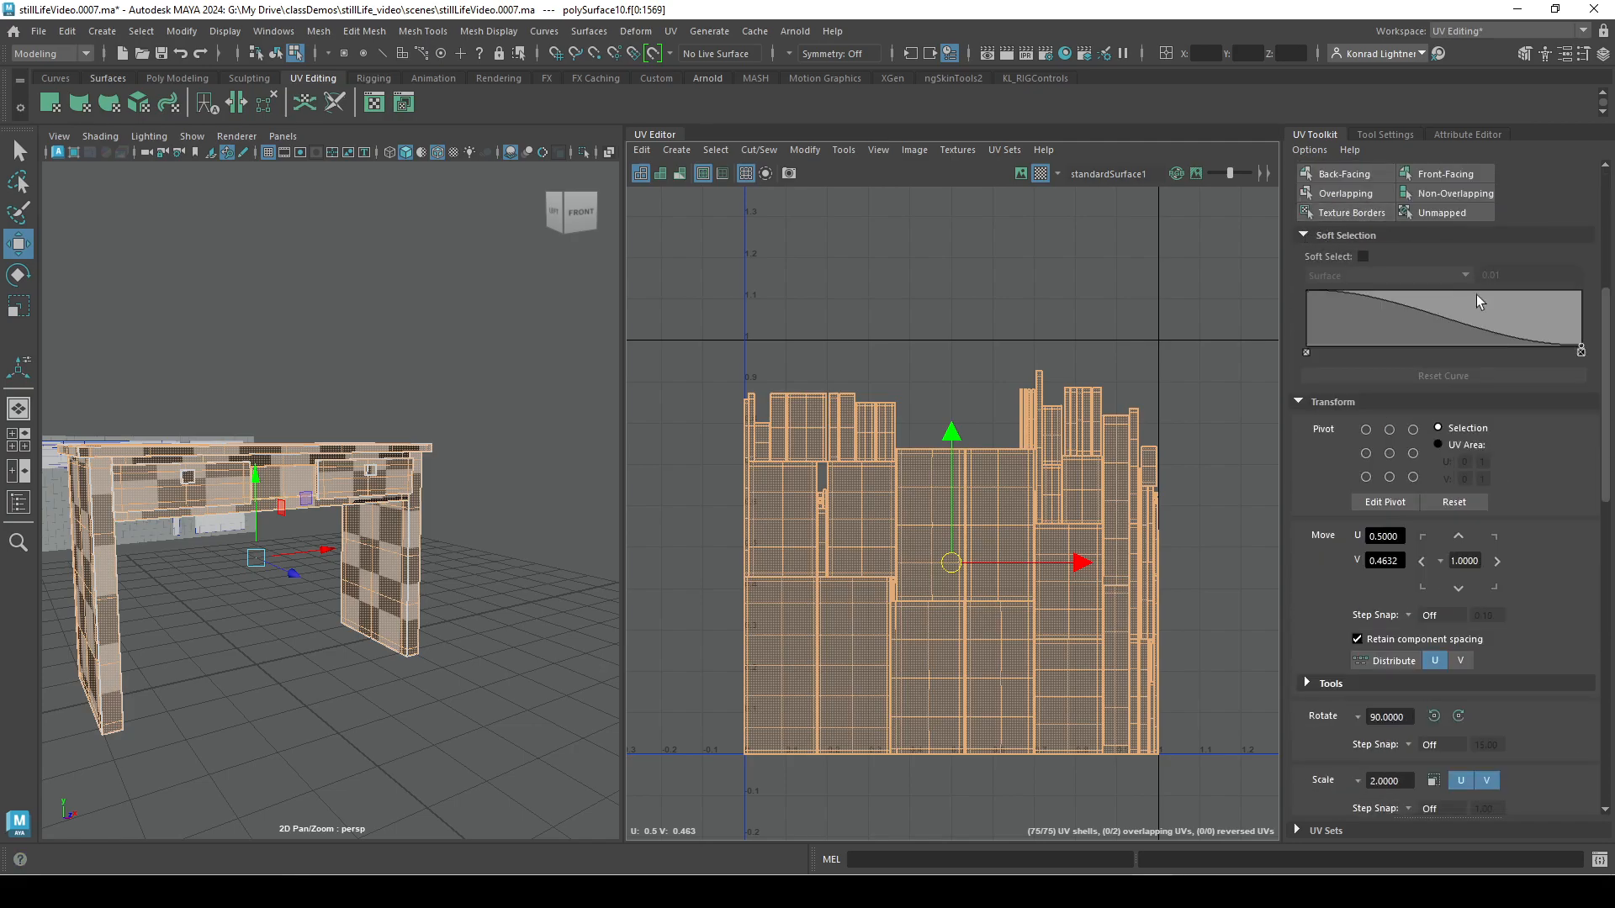
click(1362, 258)
Try moving edge UVs of the desktop's lower-left shell with soft selection, undo the move, and turn off Soft Select.
click(767, 747)
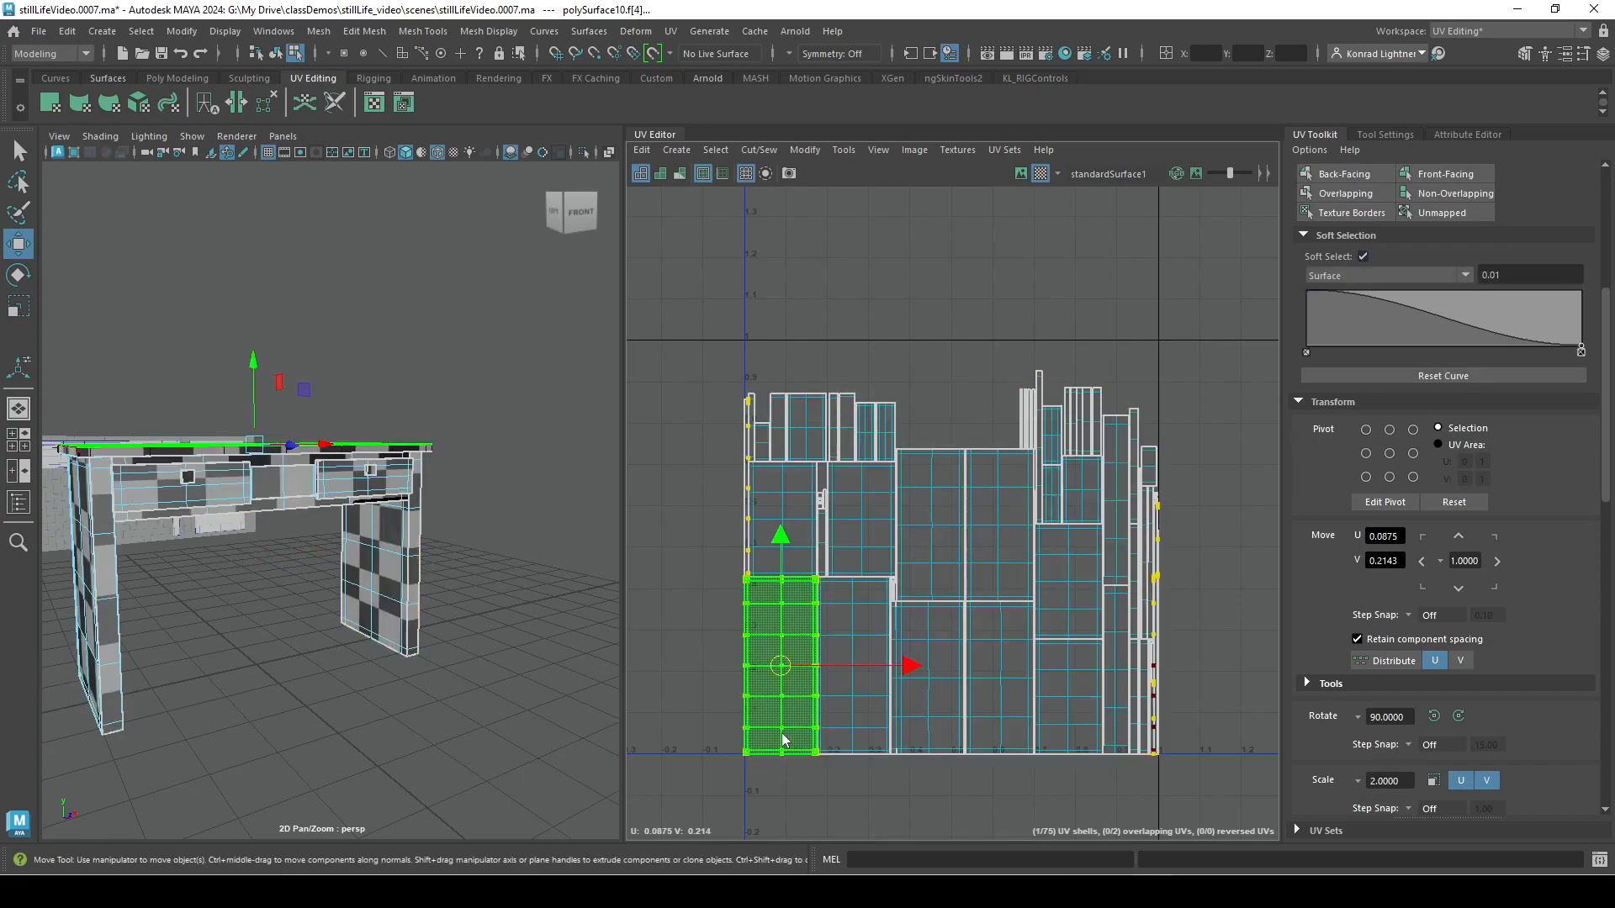
right_drag(750, 678, 853, 631)
drag(683, 678, 772, 778)
mouse_move(746, 725)
mouse_down()
mouse_move(694, 708)
mouse_move(716, 727)
mouse_up()
key(ctrl+z)
alt+middle_drag(991, 762, 972, 646)
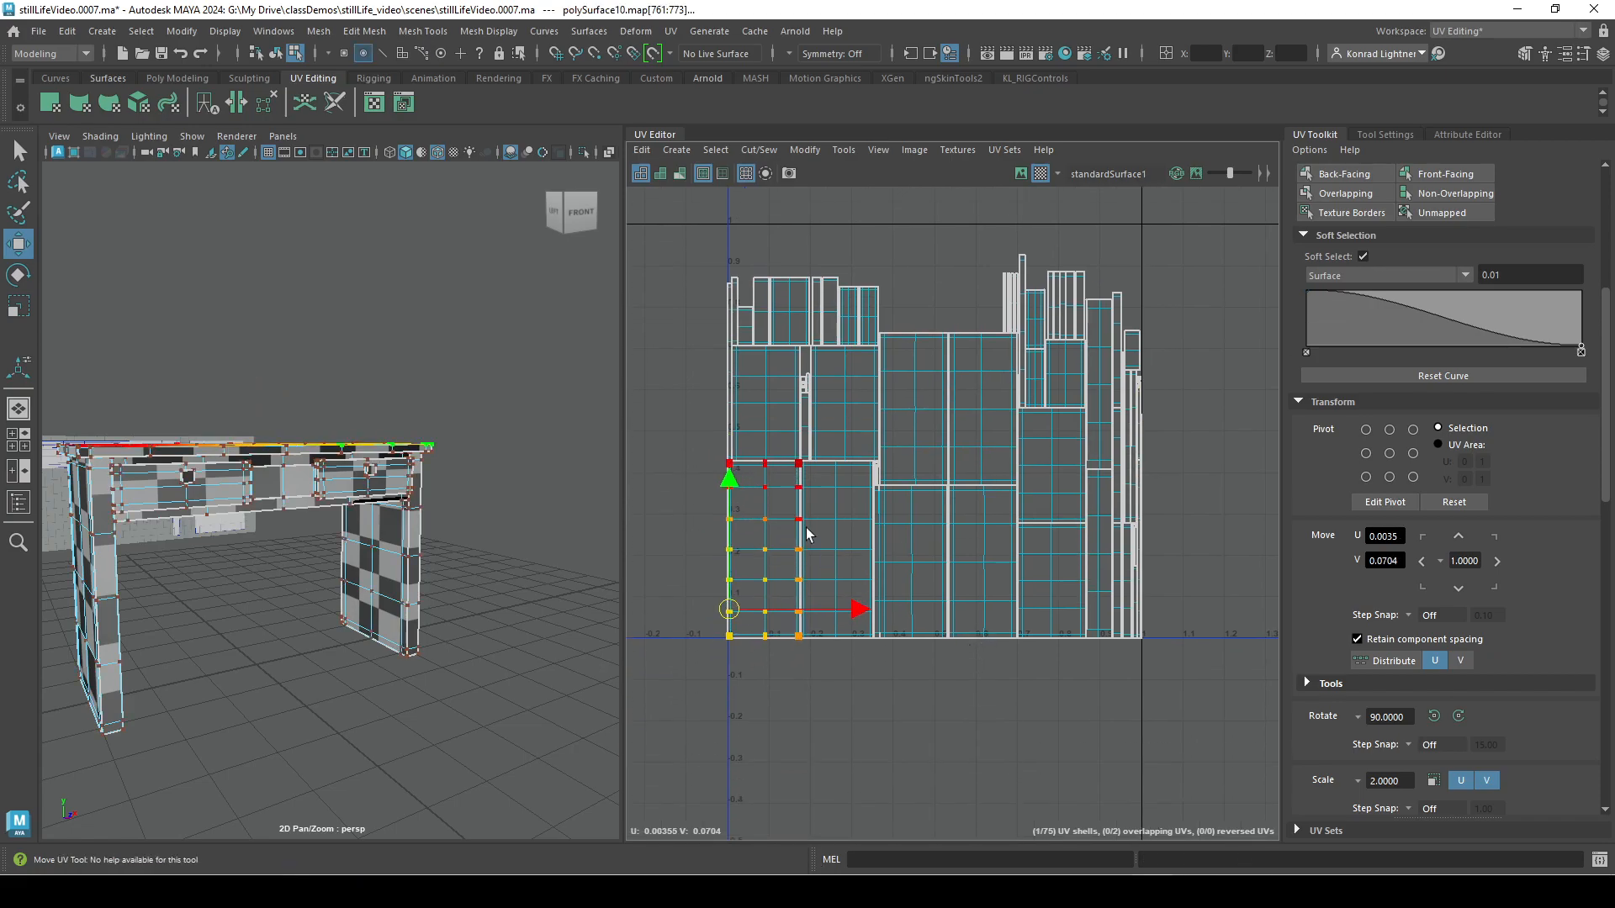
click(1364, 256)
Bring up the component and UV command menus over the center UV of the desktop's shell, and select the whole shell.
right_click(749, 529)
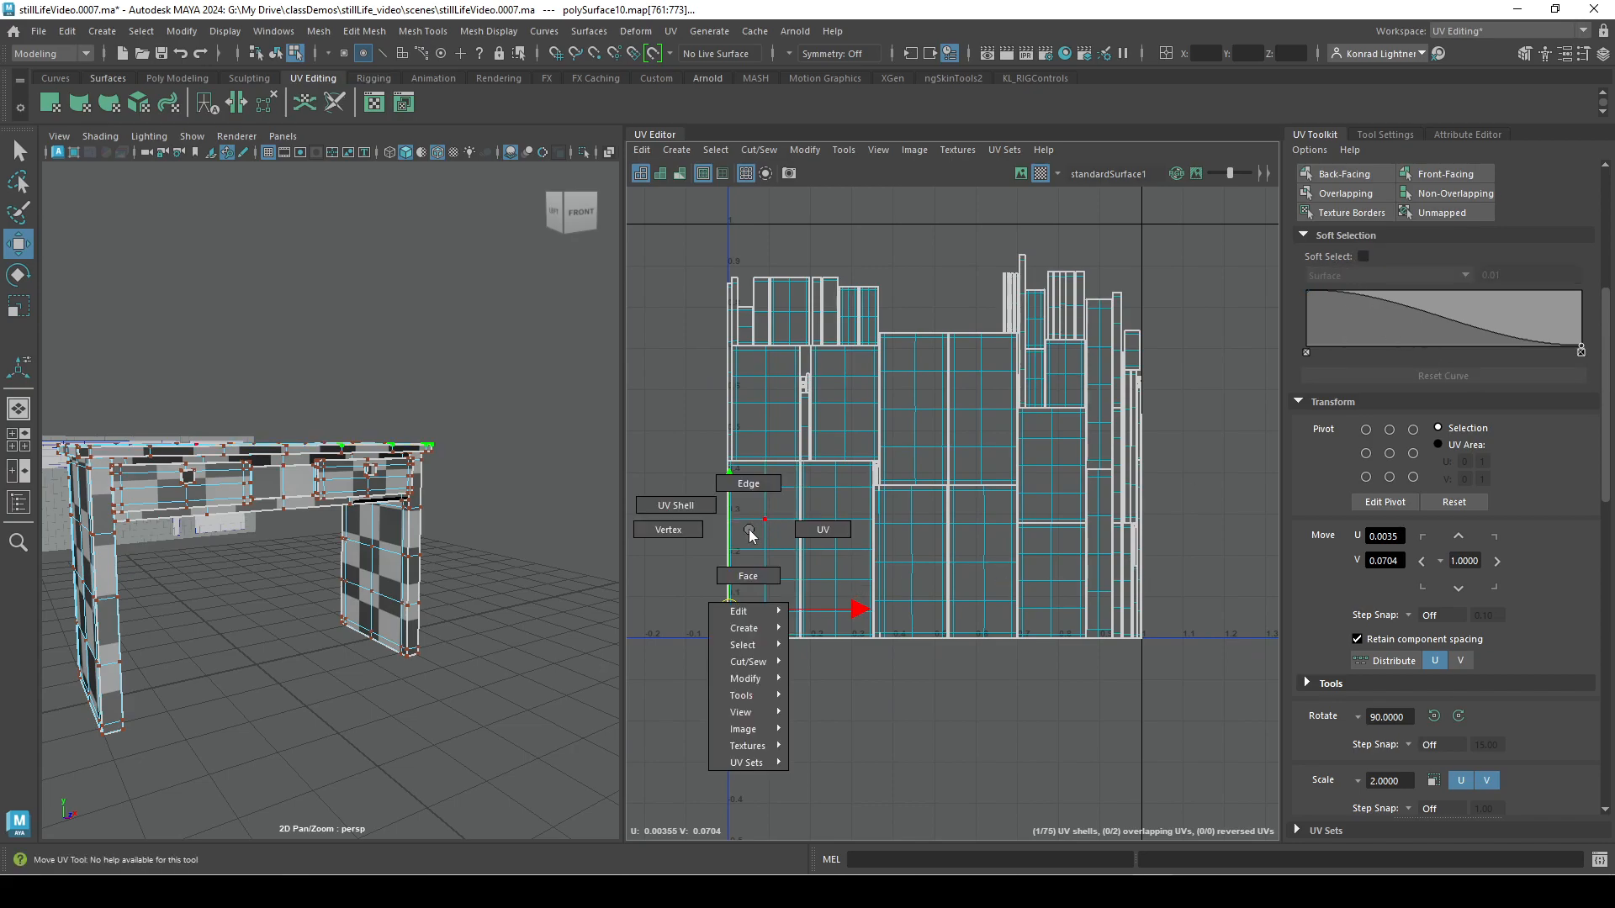
right_click(767, 561)
click(765, 556)
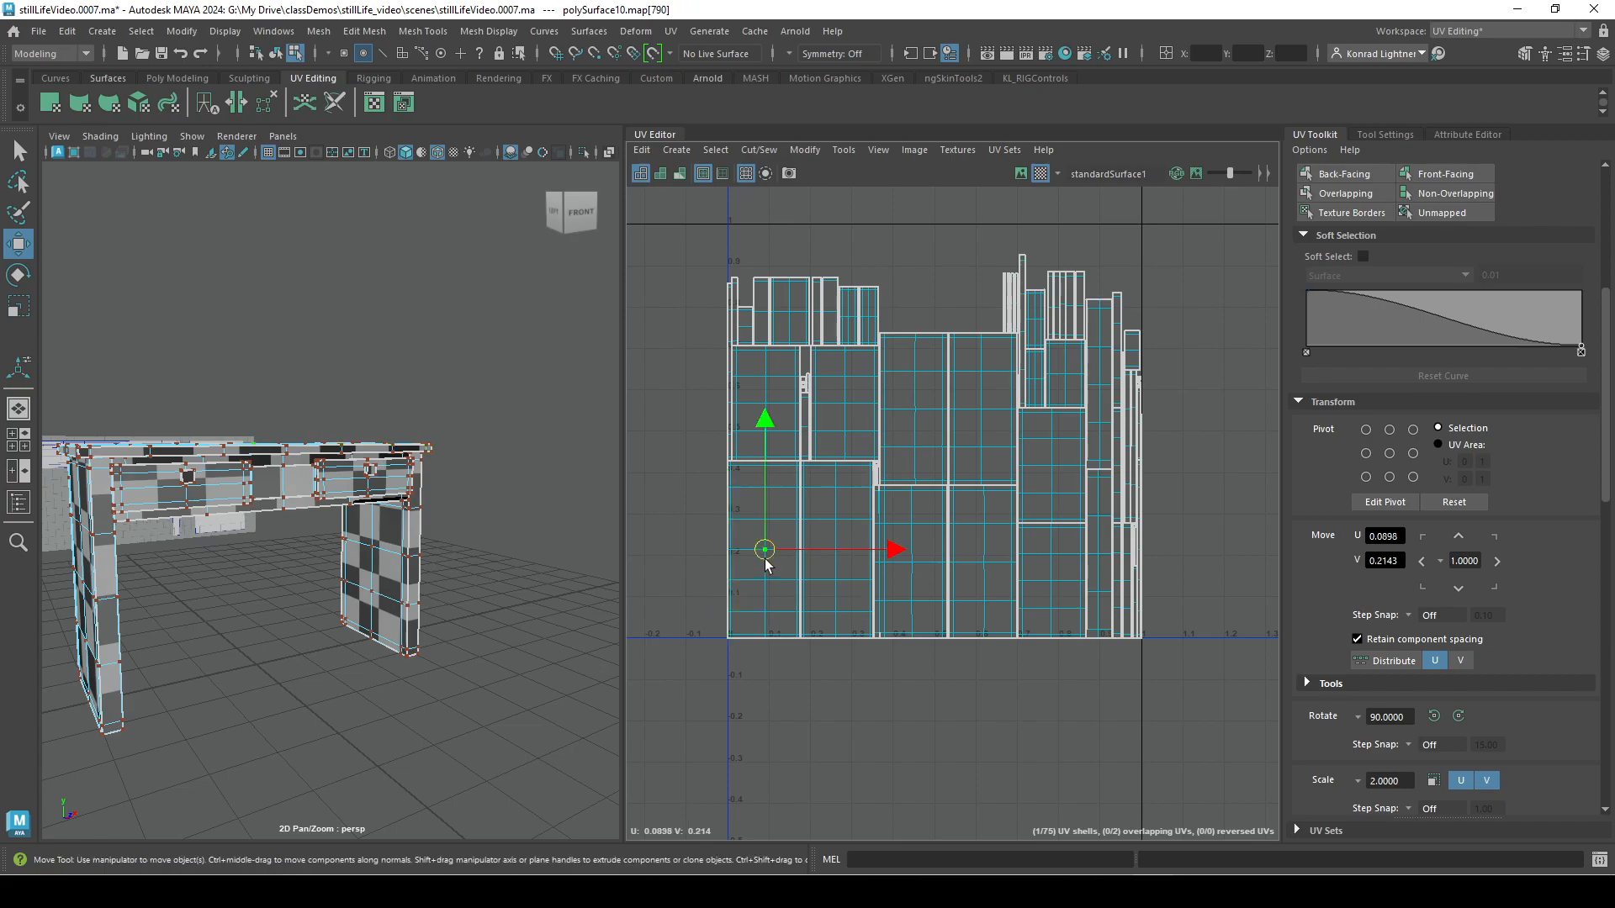
right_click(763, 561)
right_click(764, 561)
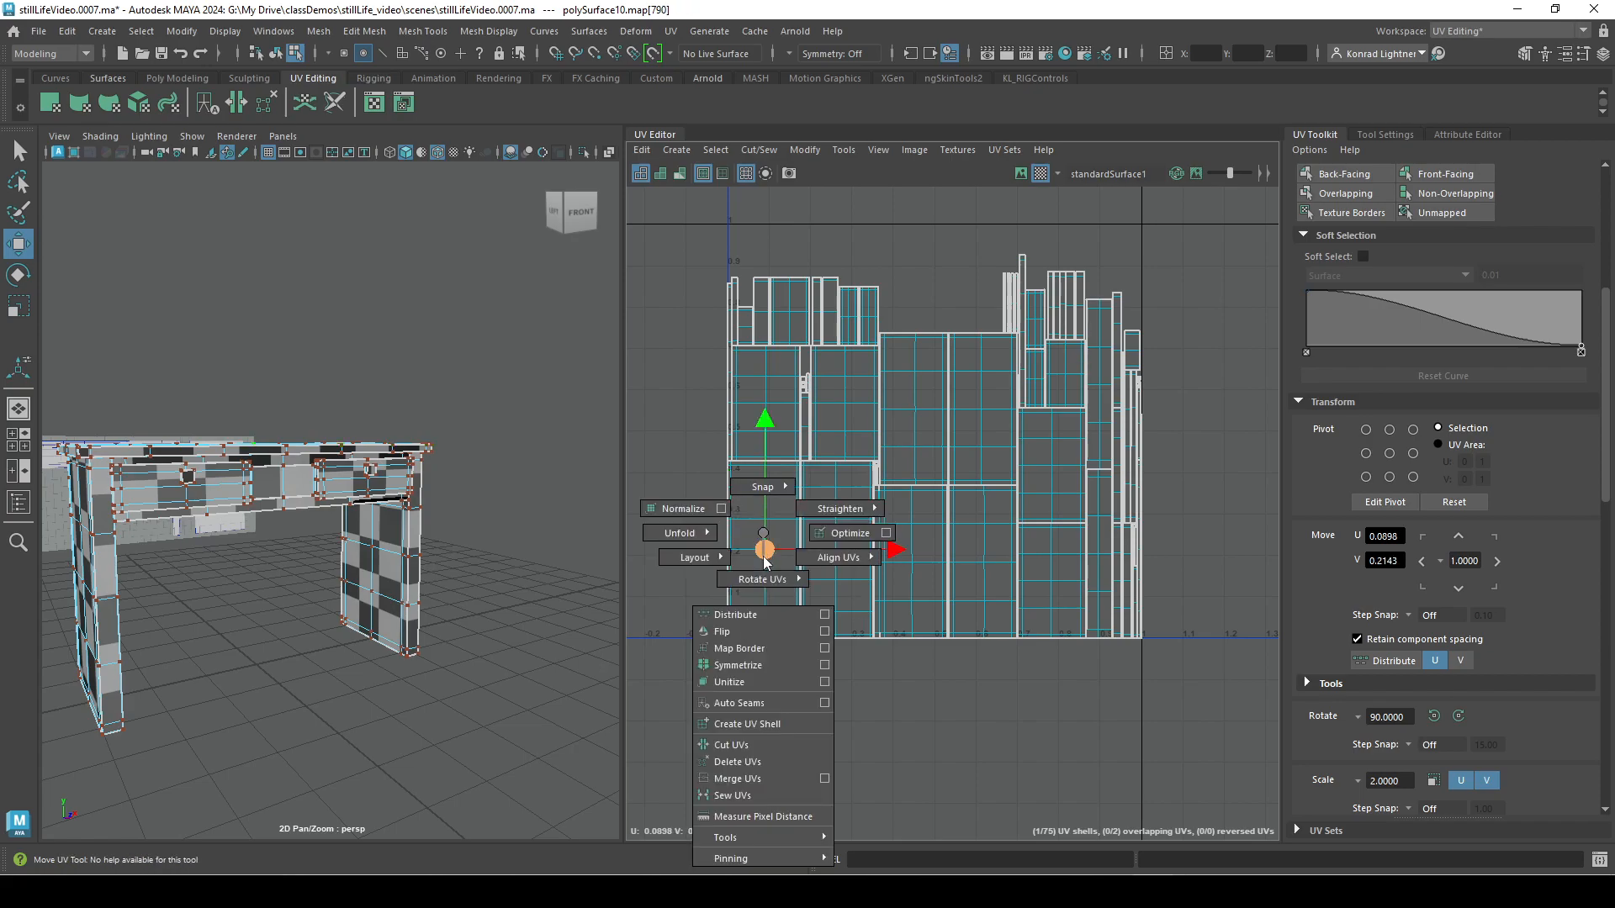
ctrl+right_click(764, 561)
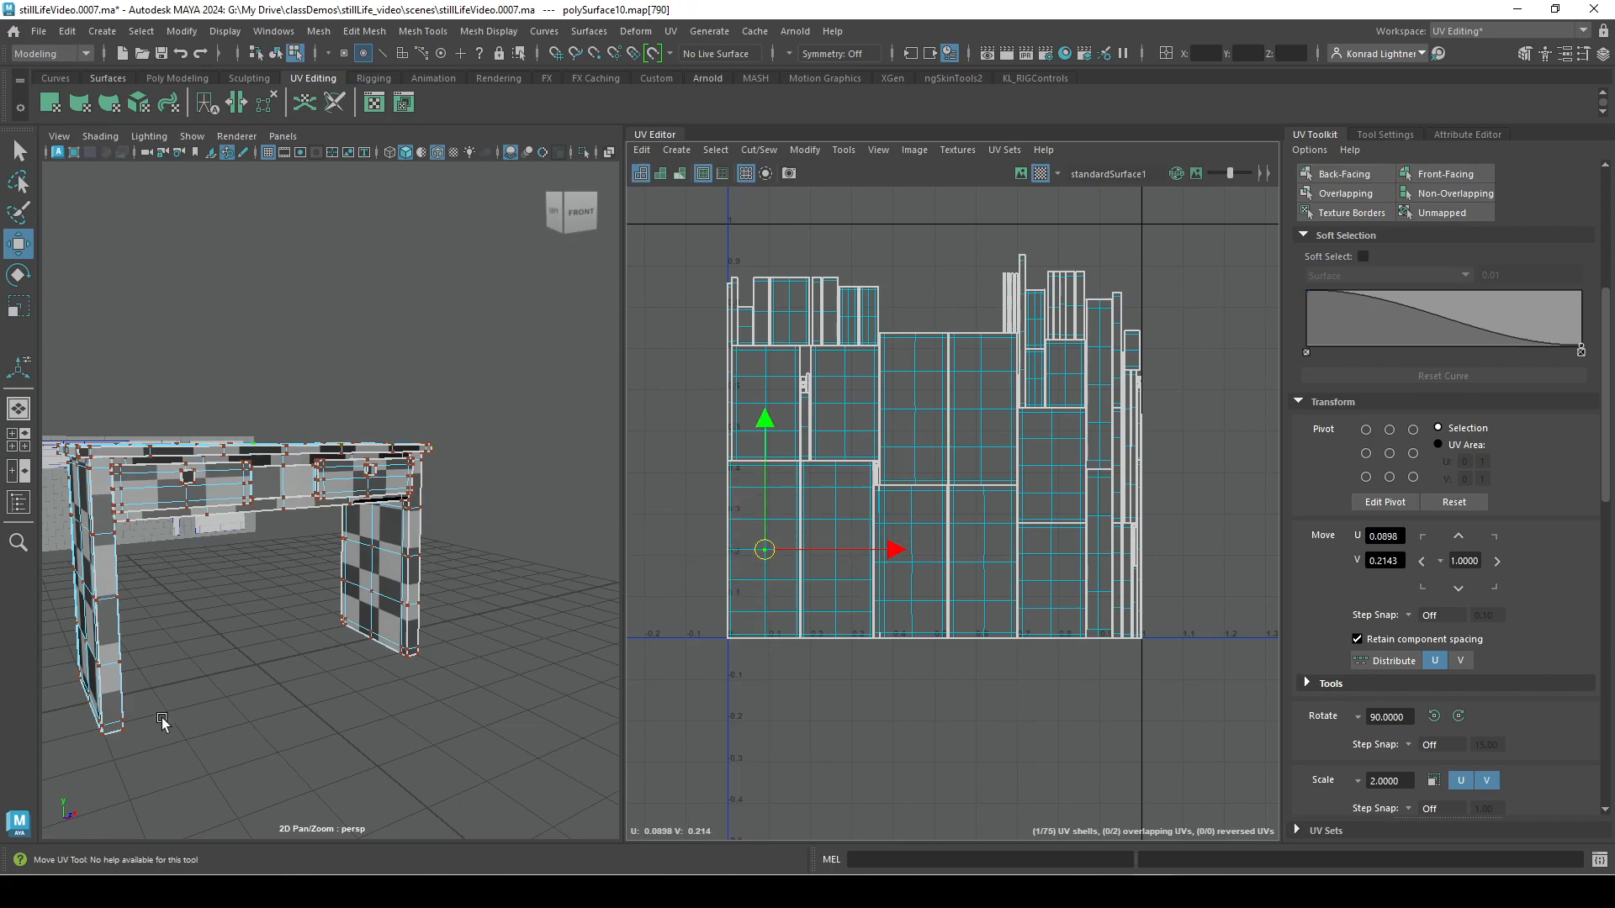
click(768, 552)
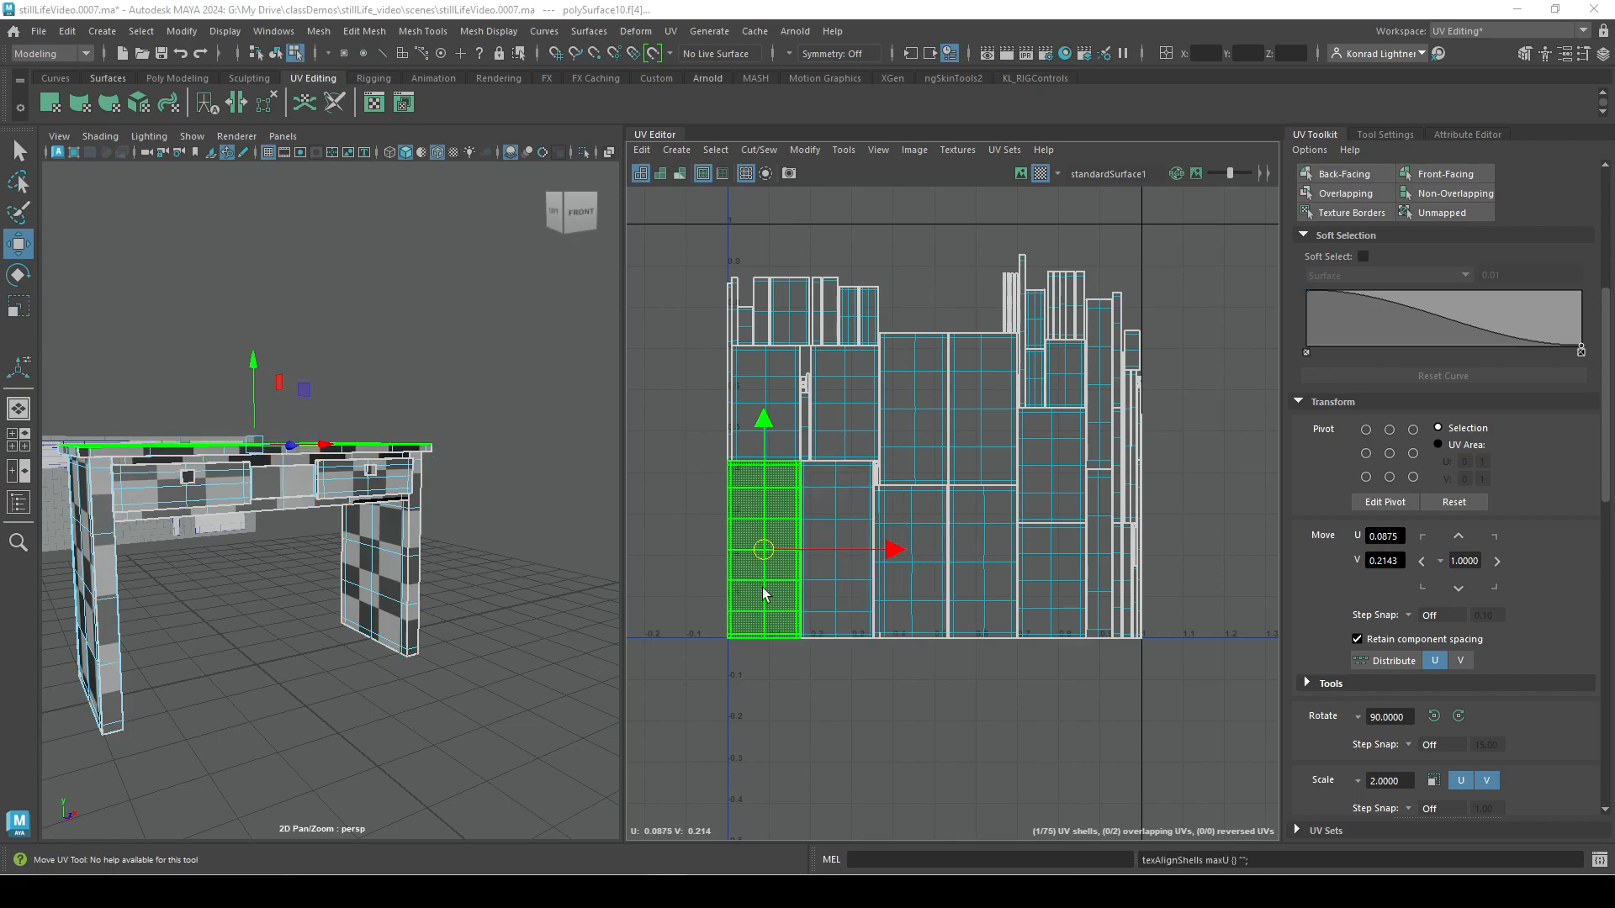
Pull the outer edge of the desktop's lower-left shell outward with the Grab tool, and return to the Move tool.
right_click(762, 589)
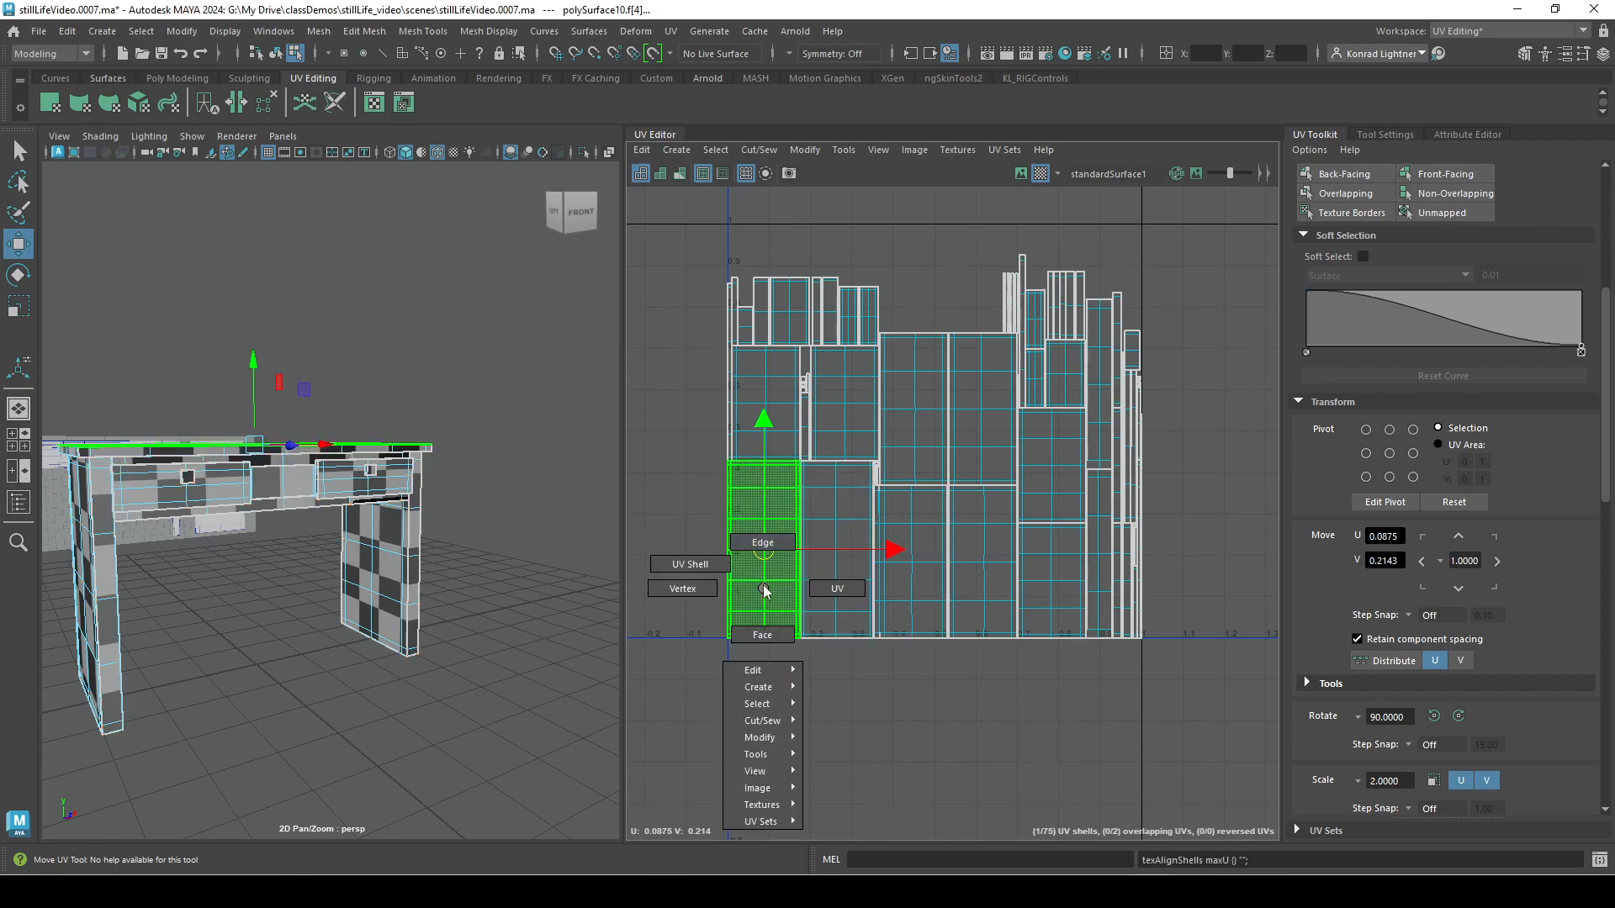
mouse_move(779, 753)
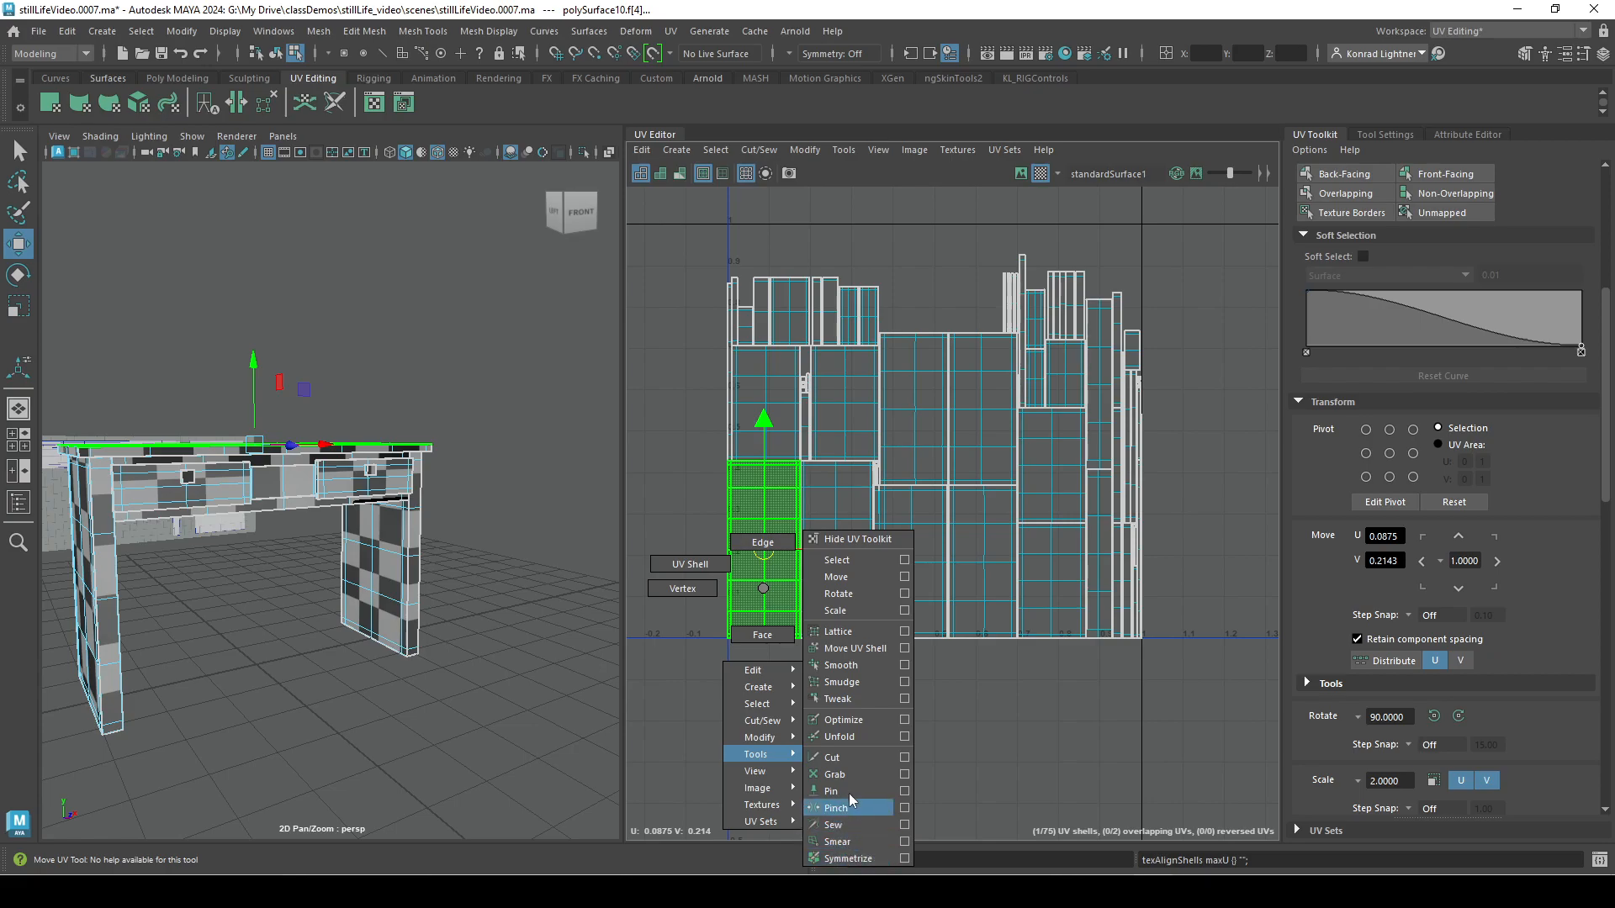
click(835, 775)
mouse_move(760, 609)
mouse_down()
mouse_move(721, 566)
mouse_move(710, 508)
mouse_move(731, 624)
mouse_move(703, 606)
mouse_move(735, 612)
mouse_up()
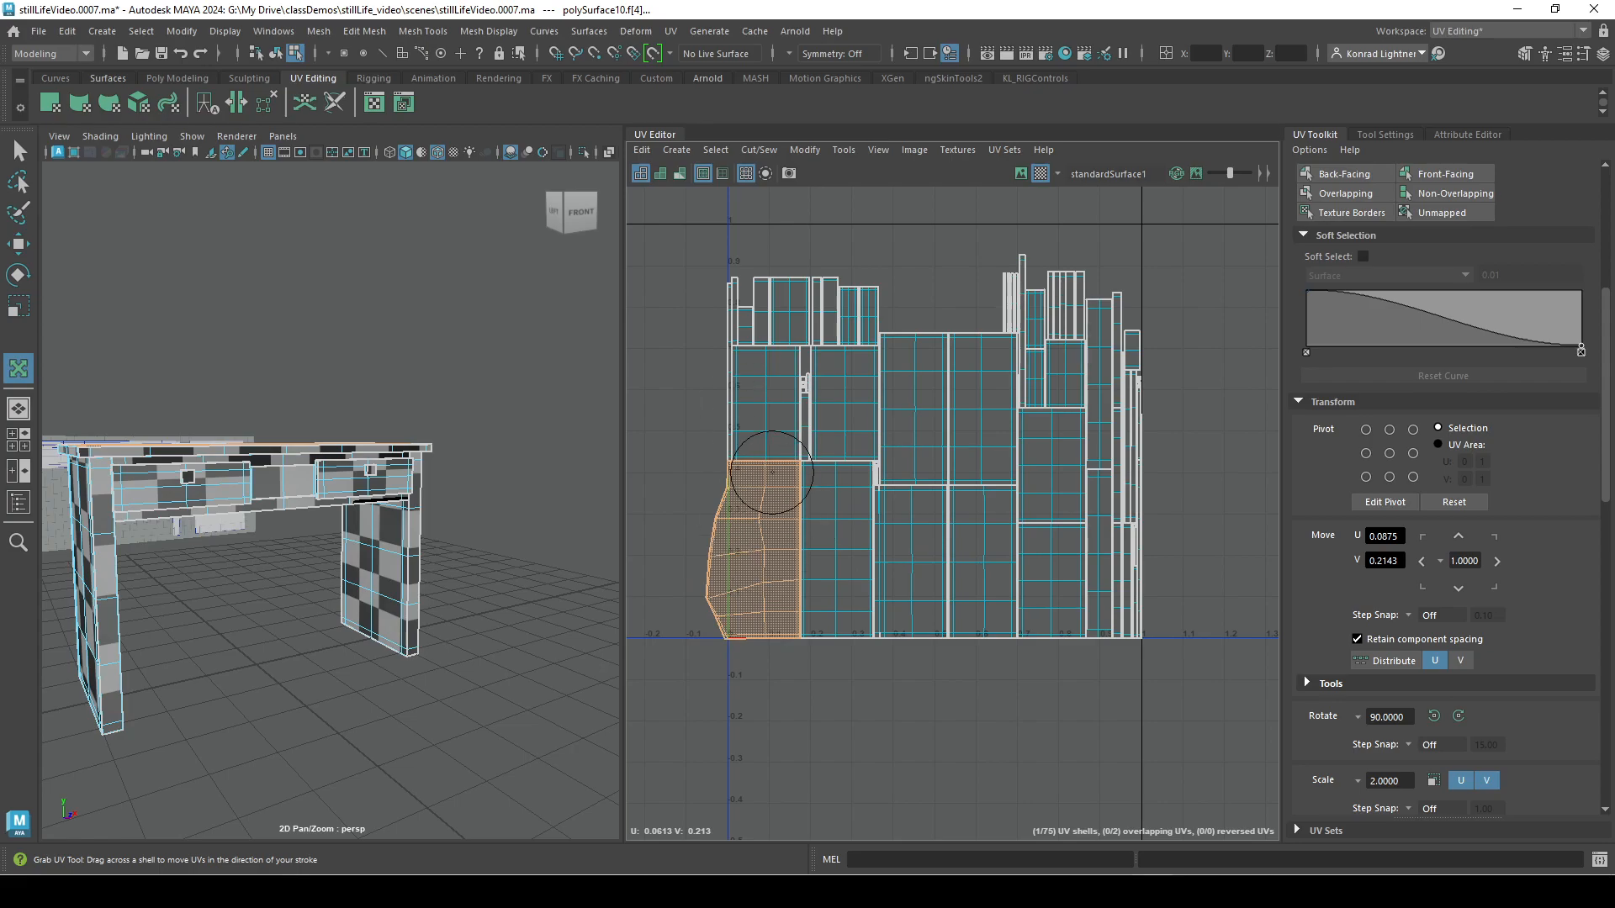
key(w)
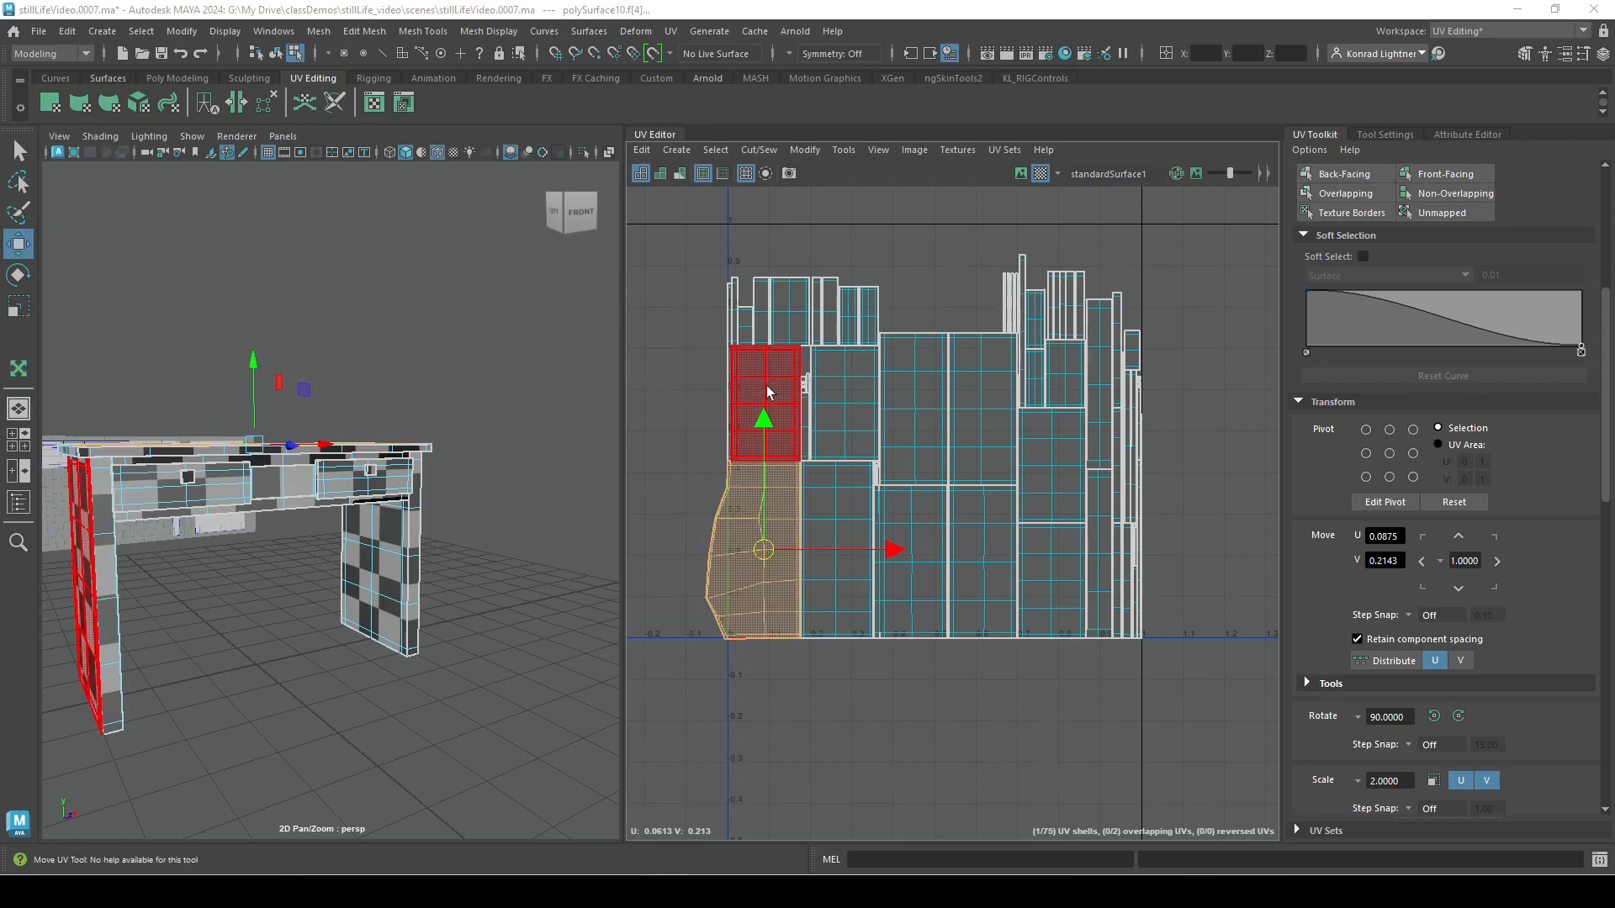
Turn on shaded display of the UV shells and move the deformed desktop shell to about U 0.033, V 0.201.
click(660, 174)
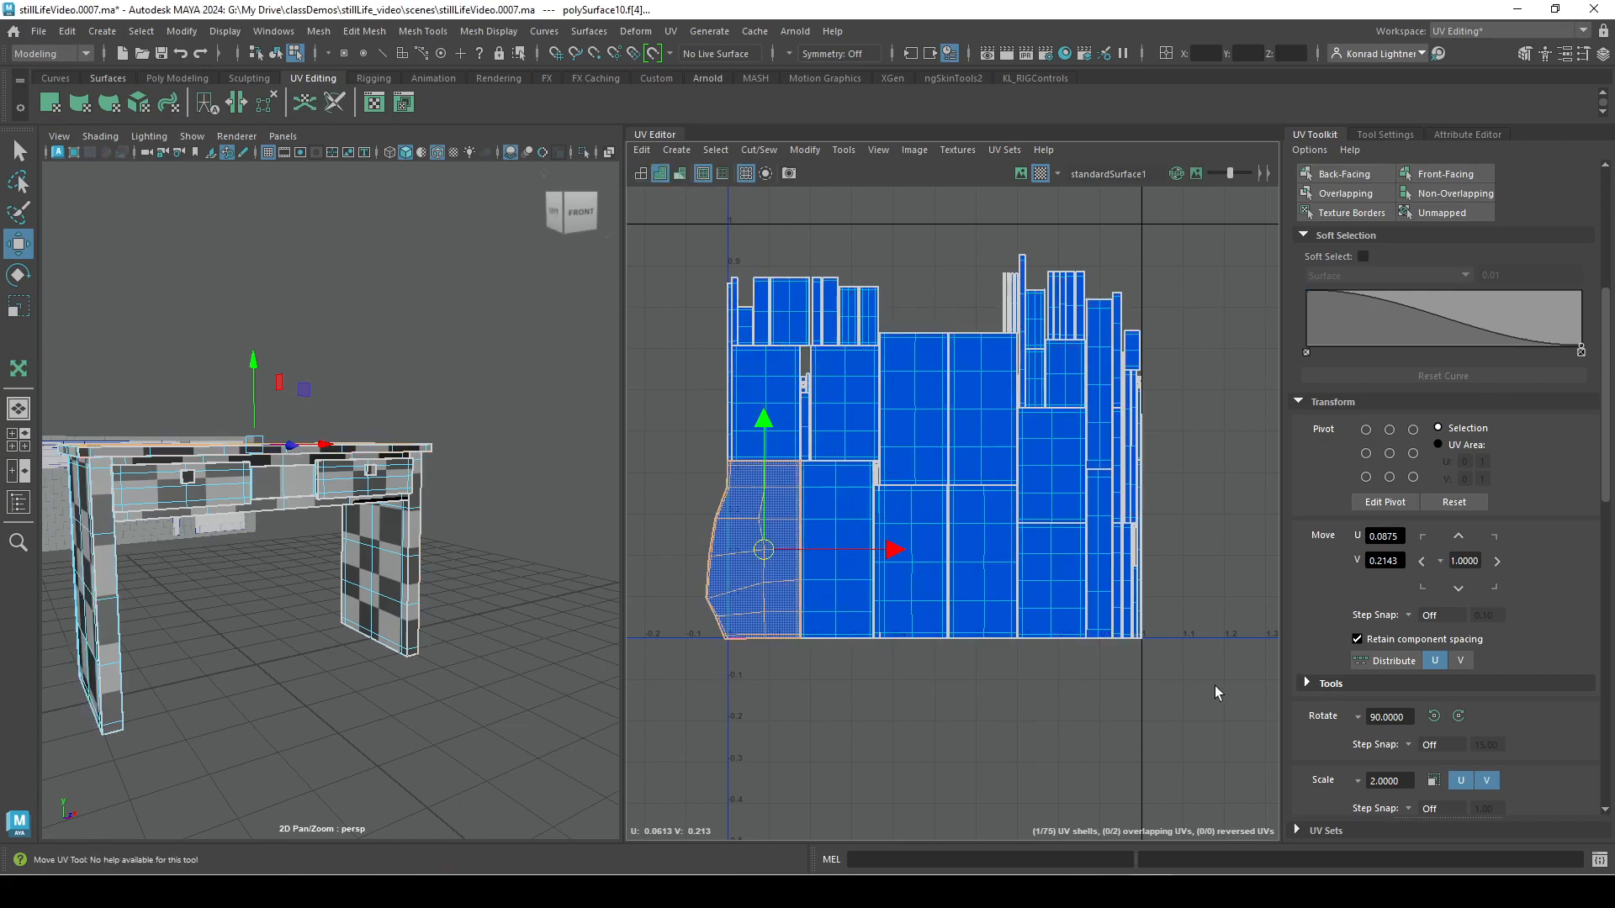
mouse_move(764, 550)
mouse_down()
mouse_move(785, 577)
mouse_move(739, 558)
mouse_move(737, 577)
mouse_move(746, 564)
mouse_up()
click(921, 728)
click(775, 612)
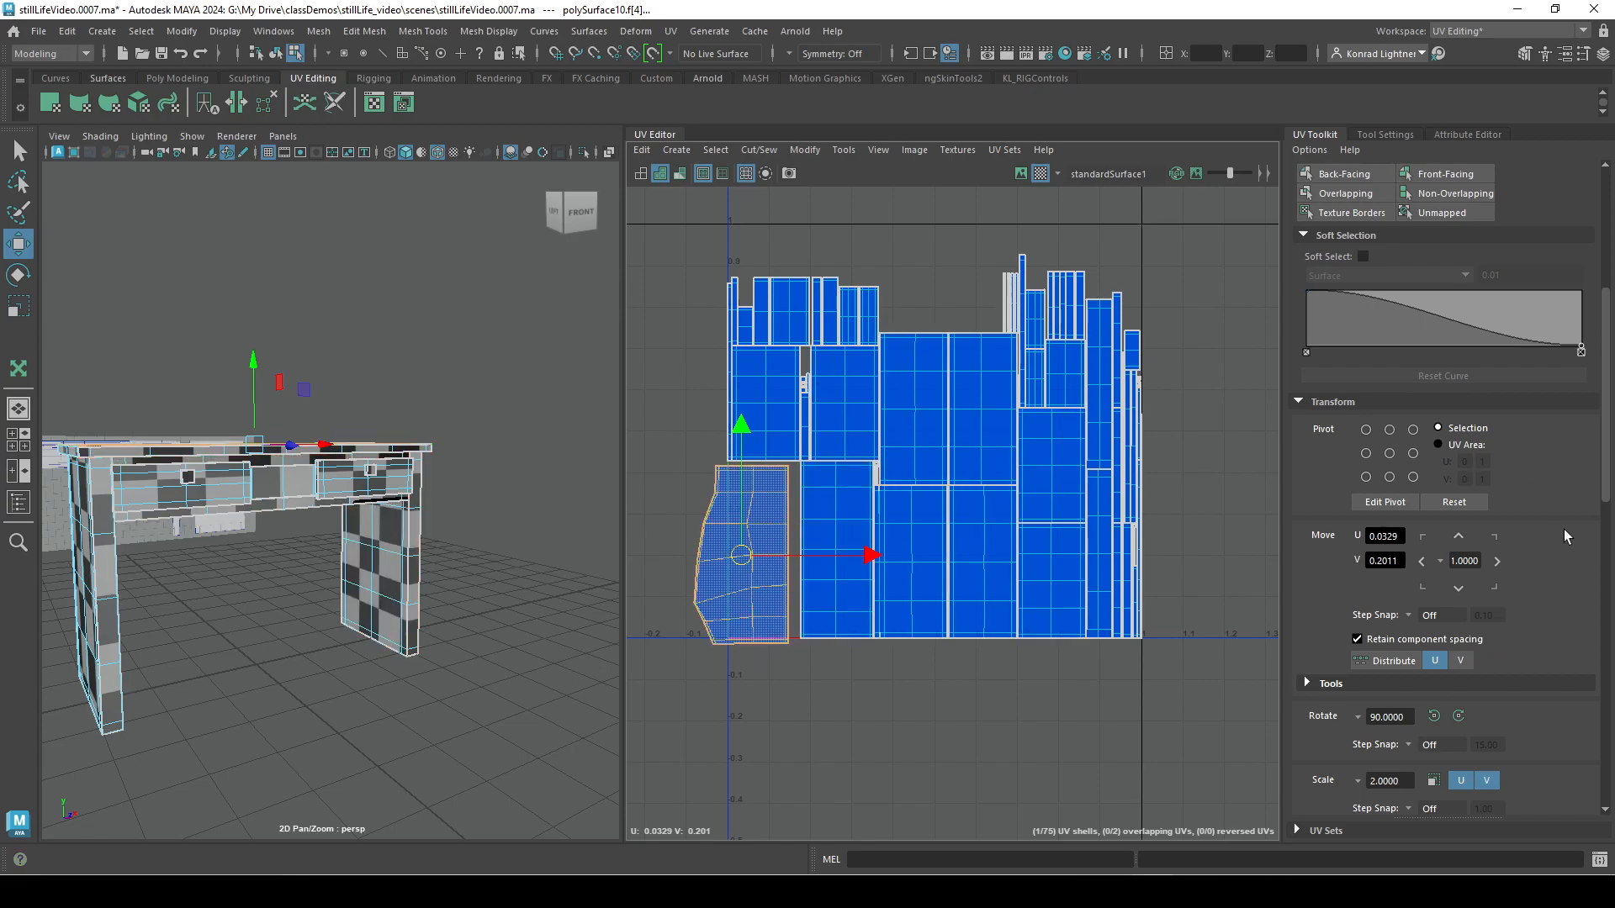
Return to object mode and select the whole desk.
right_click(938, 438)
right_drag(937, 437, 864, 412)
alt+right_drag(387, 455, 210, 479)
alt+drag(210, 479, 253, 515)
right_drag(294, 394, 363, 370)
click(276, 444)
click(290, 509)
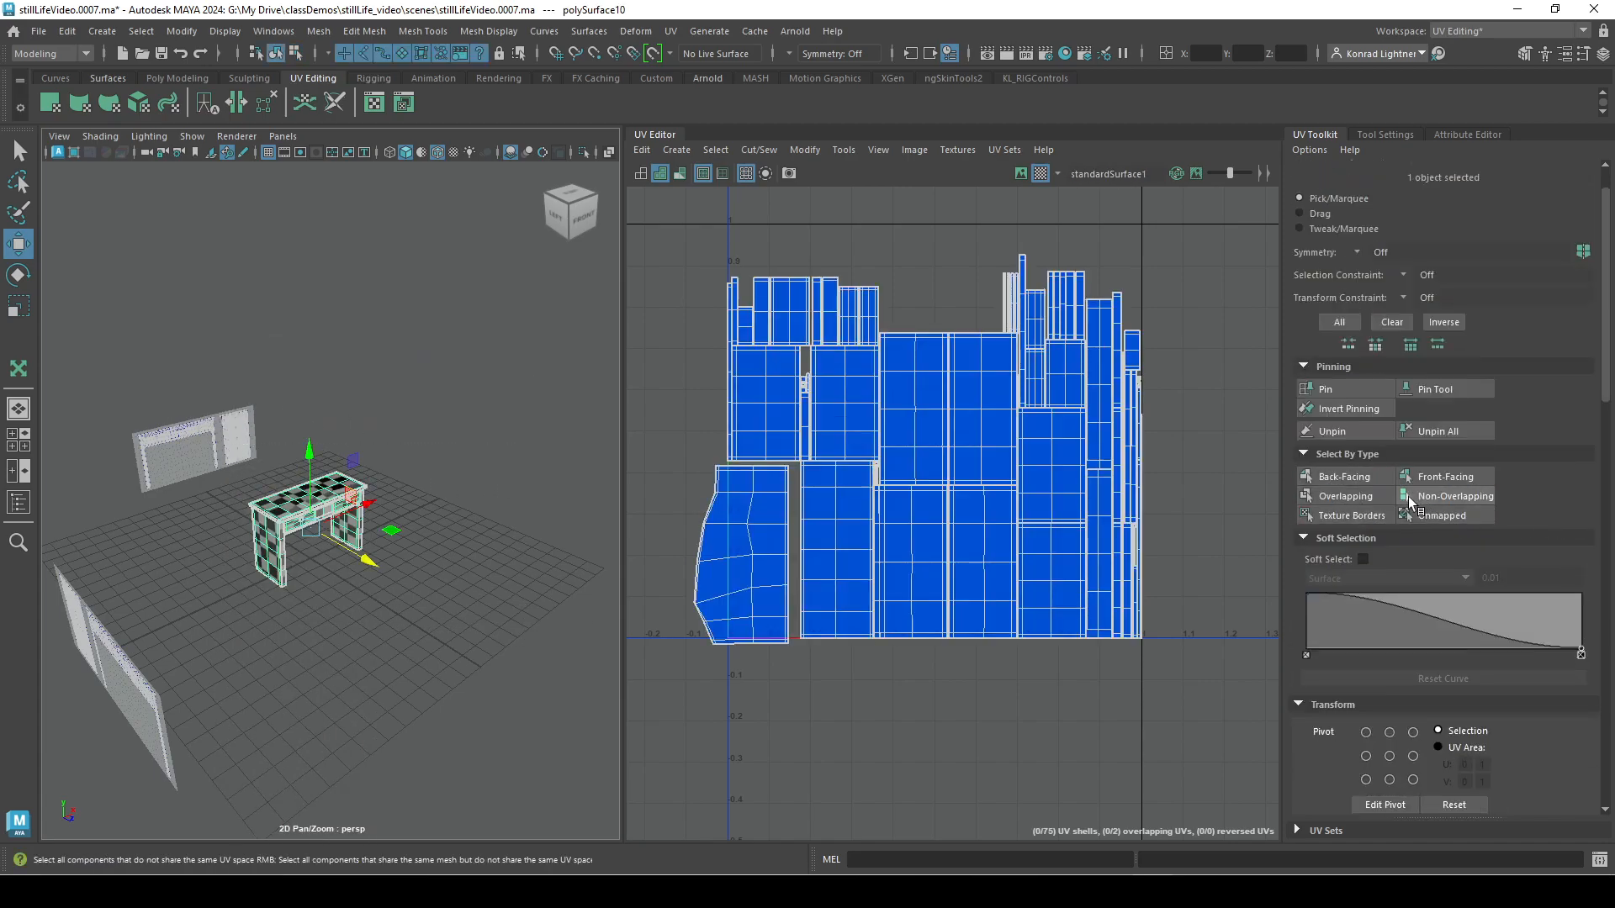
Collapse the Transform settings, expand the Create settings, and apply a Camera-Based projection to the desk.
scroll(1430, 530, down, 4)
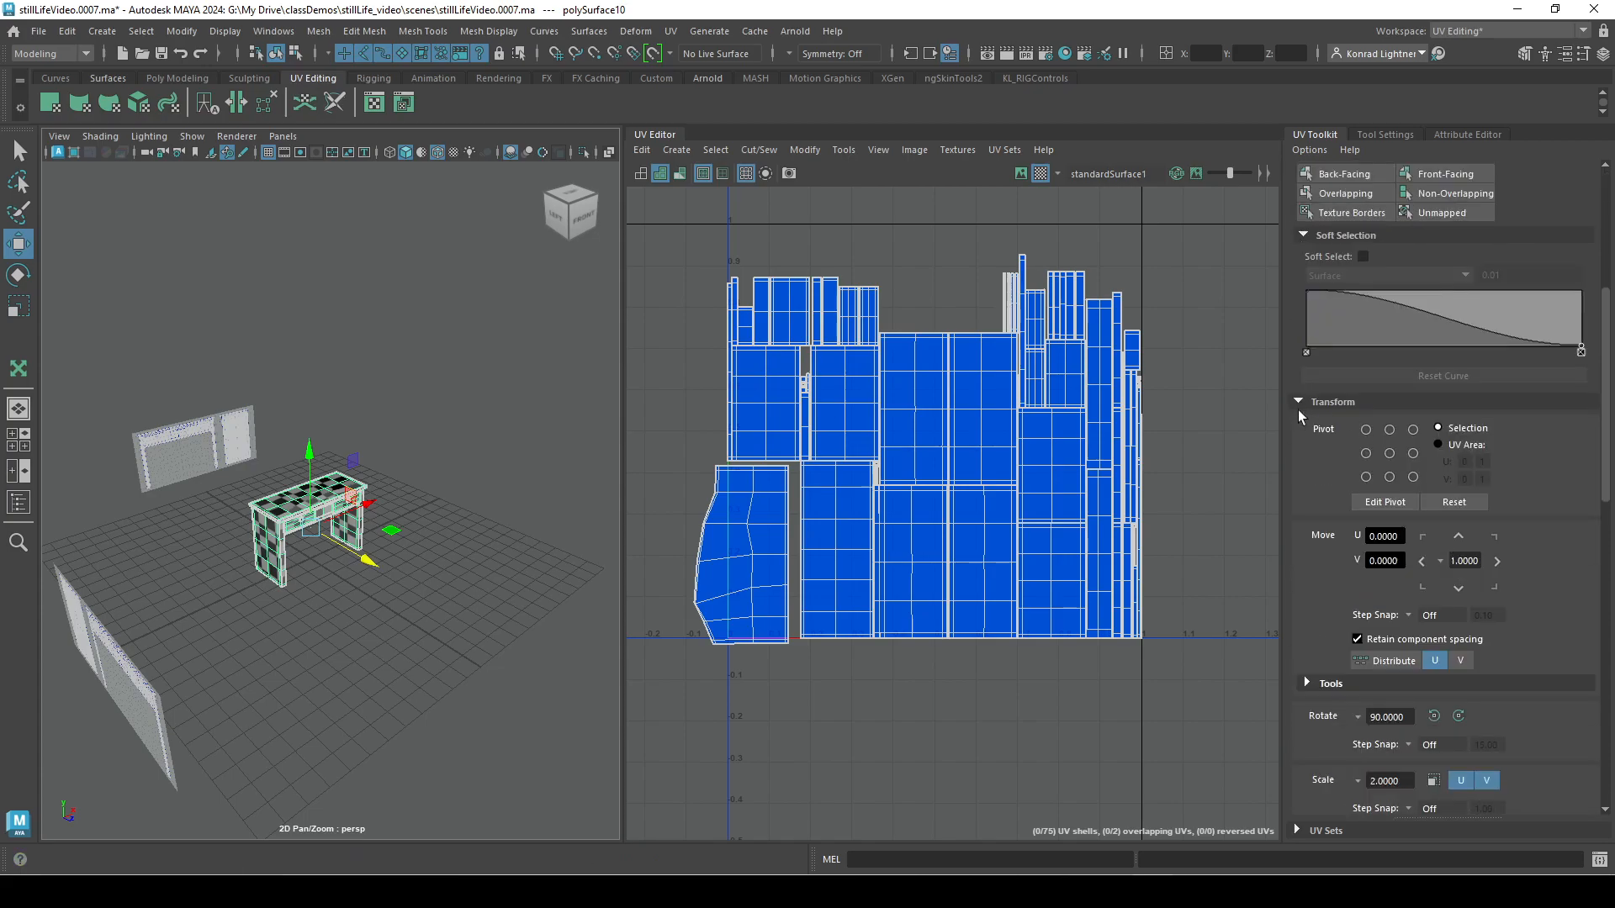
click(1298, 401)
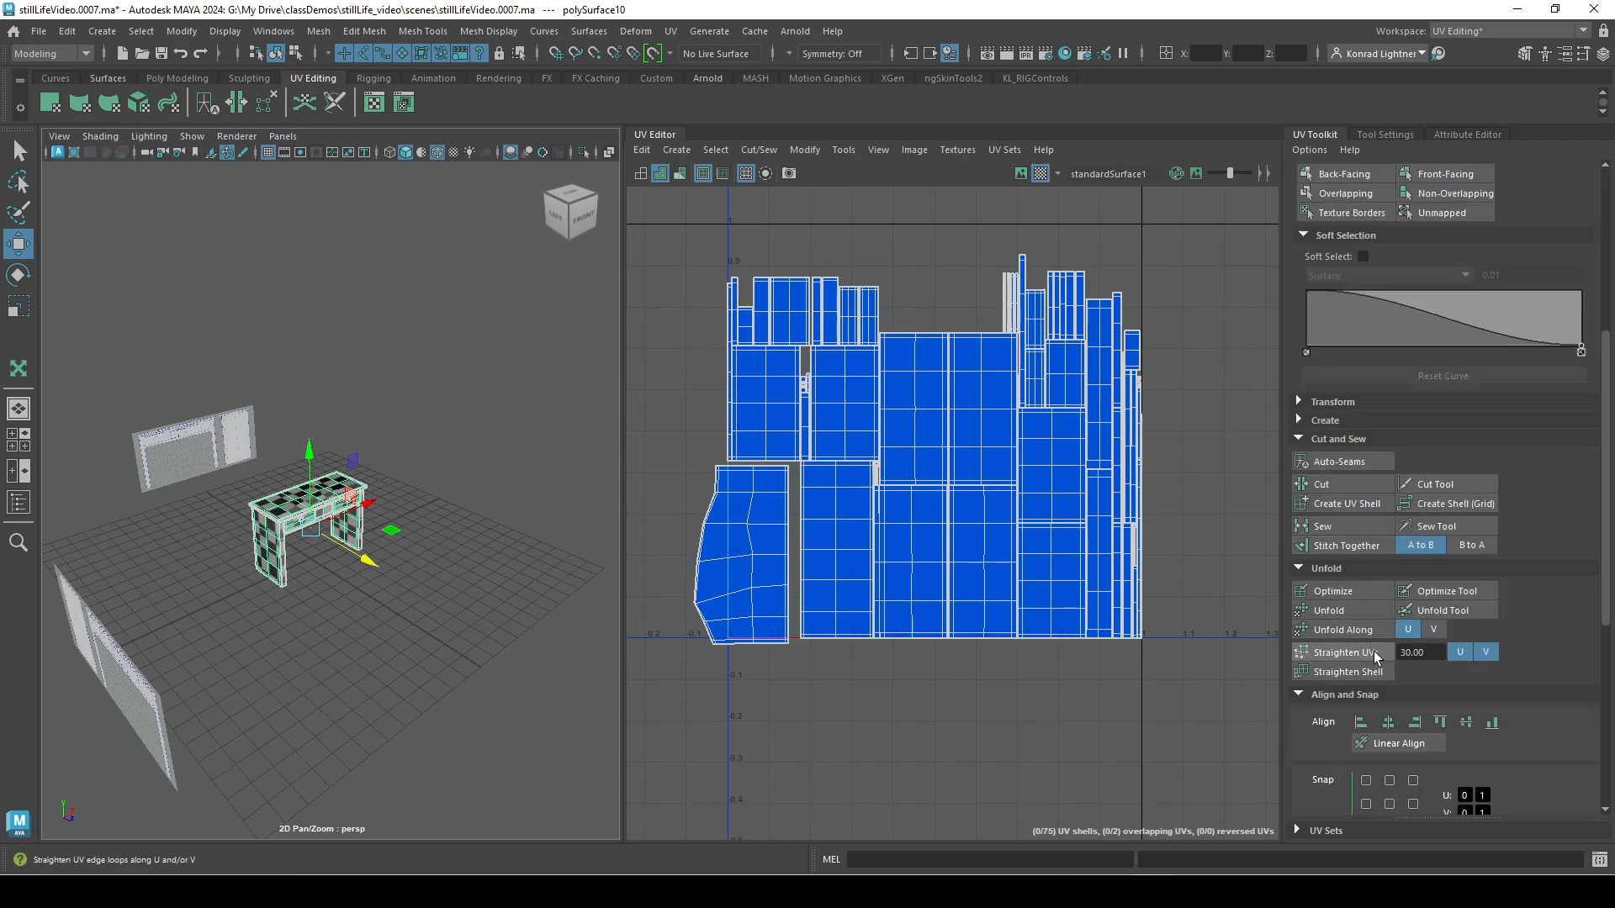
click(1300, 420)
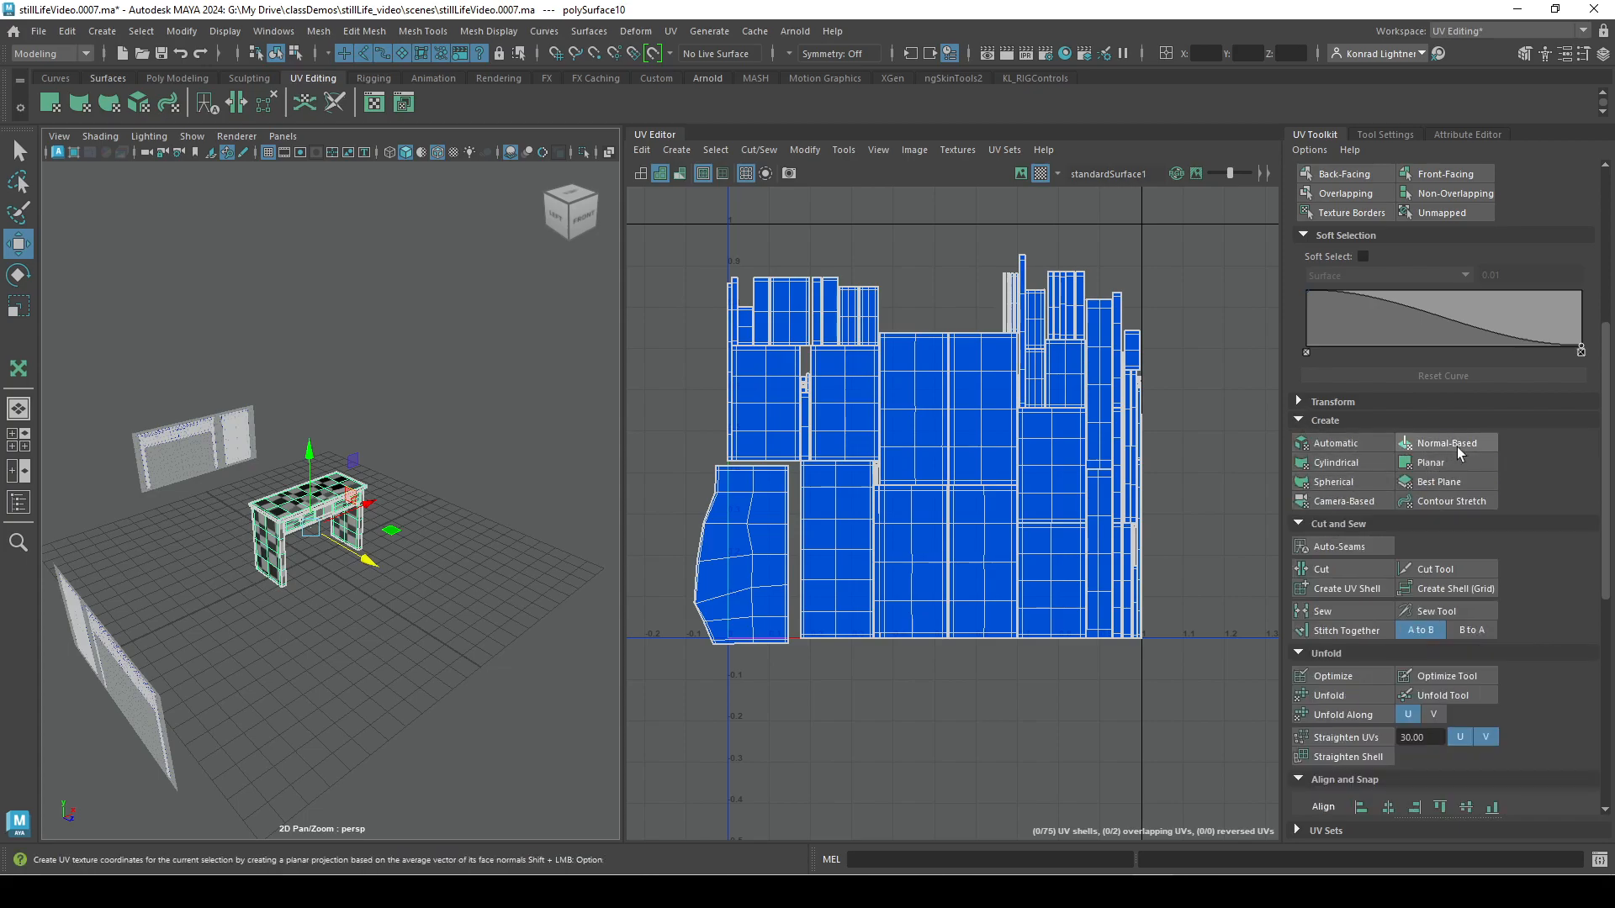
click(1354, 499)
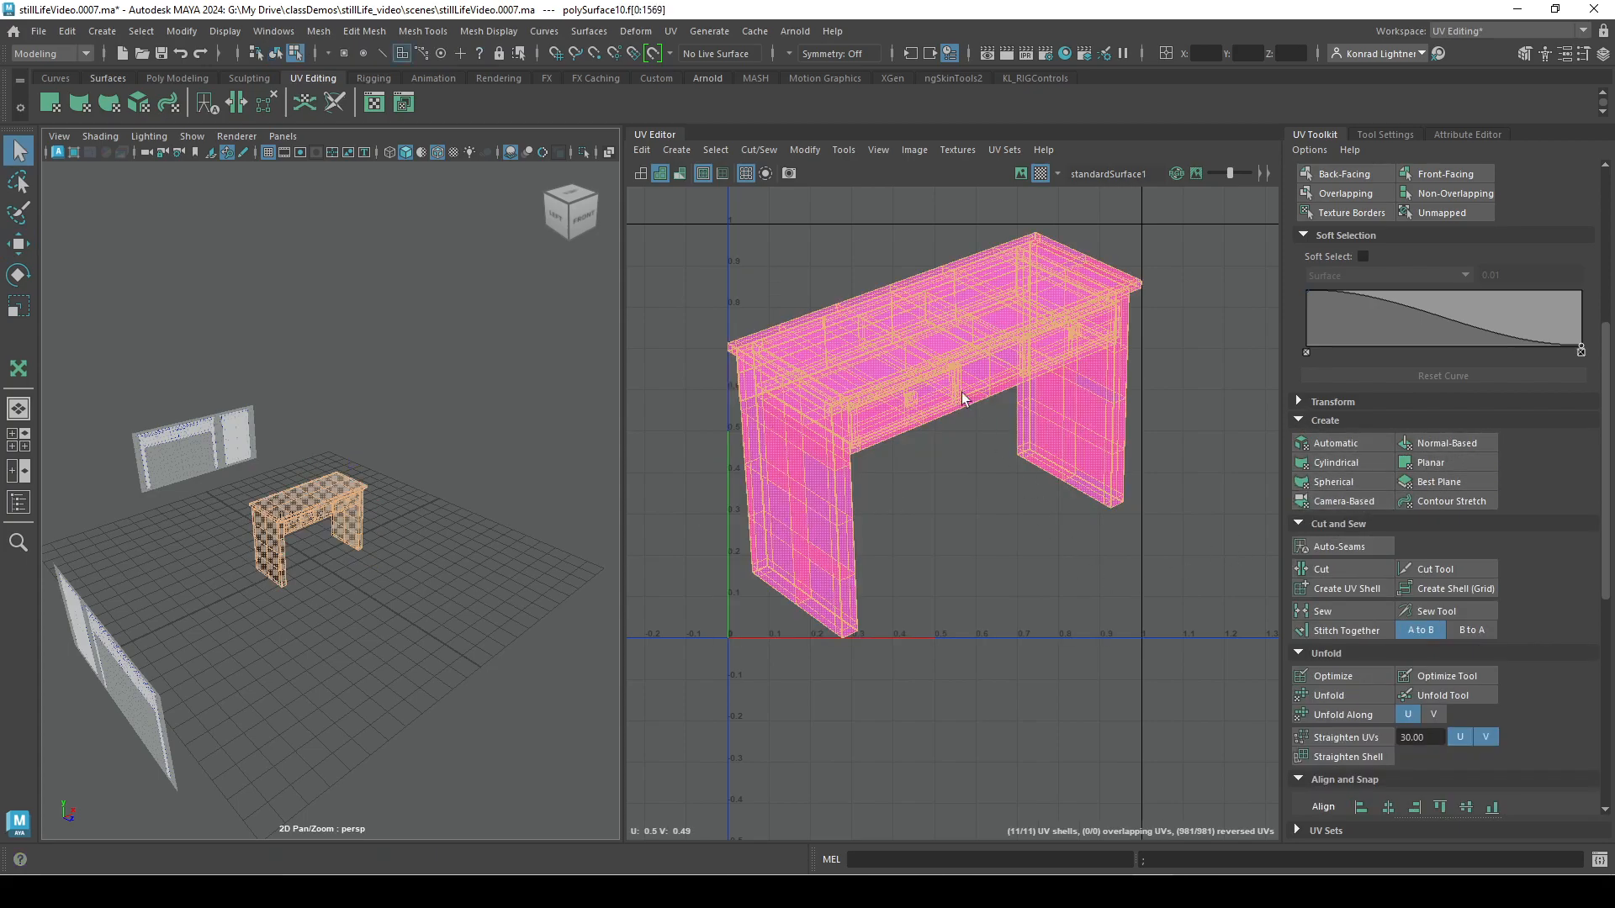
Select the near leg's UV shell and move it straight down, clear of the rest of the desk.
click(811, 538)
right_drag(811, 523, 768, 512)
click(795, 516)
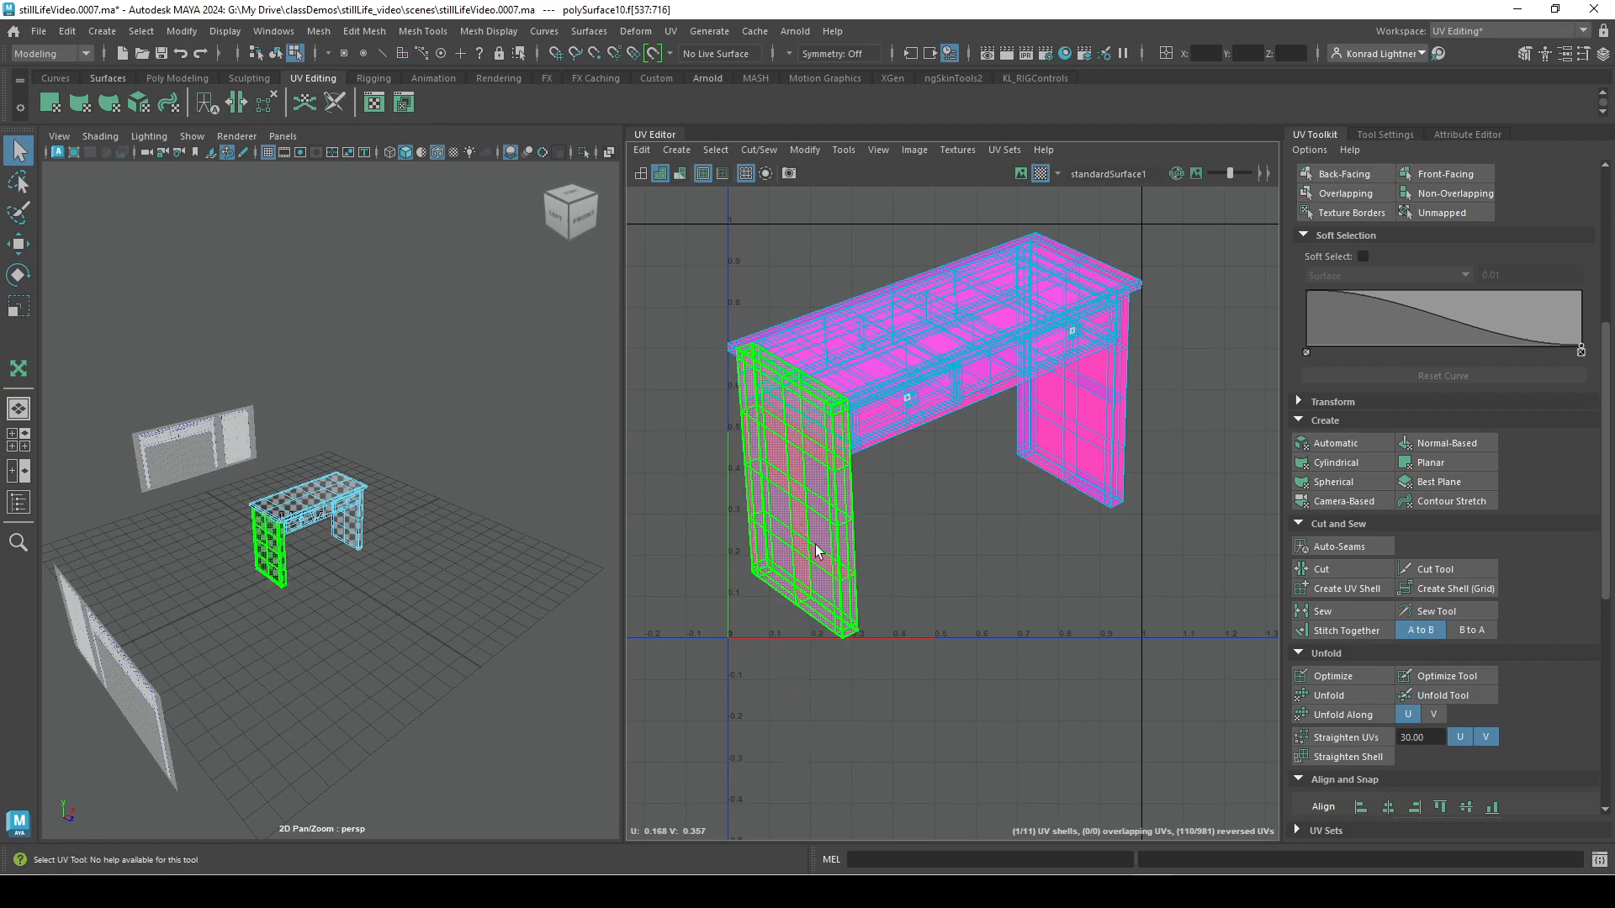
key(w)
drag(797, 492, 797, 729)
Switch on distortion shading for the desk's UV shells.
alt+drag(421, 593, 505, 602)
alt+right_drag(505, 602, 660, 654)
drag(623, 646, 527, 640)
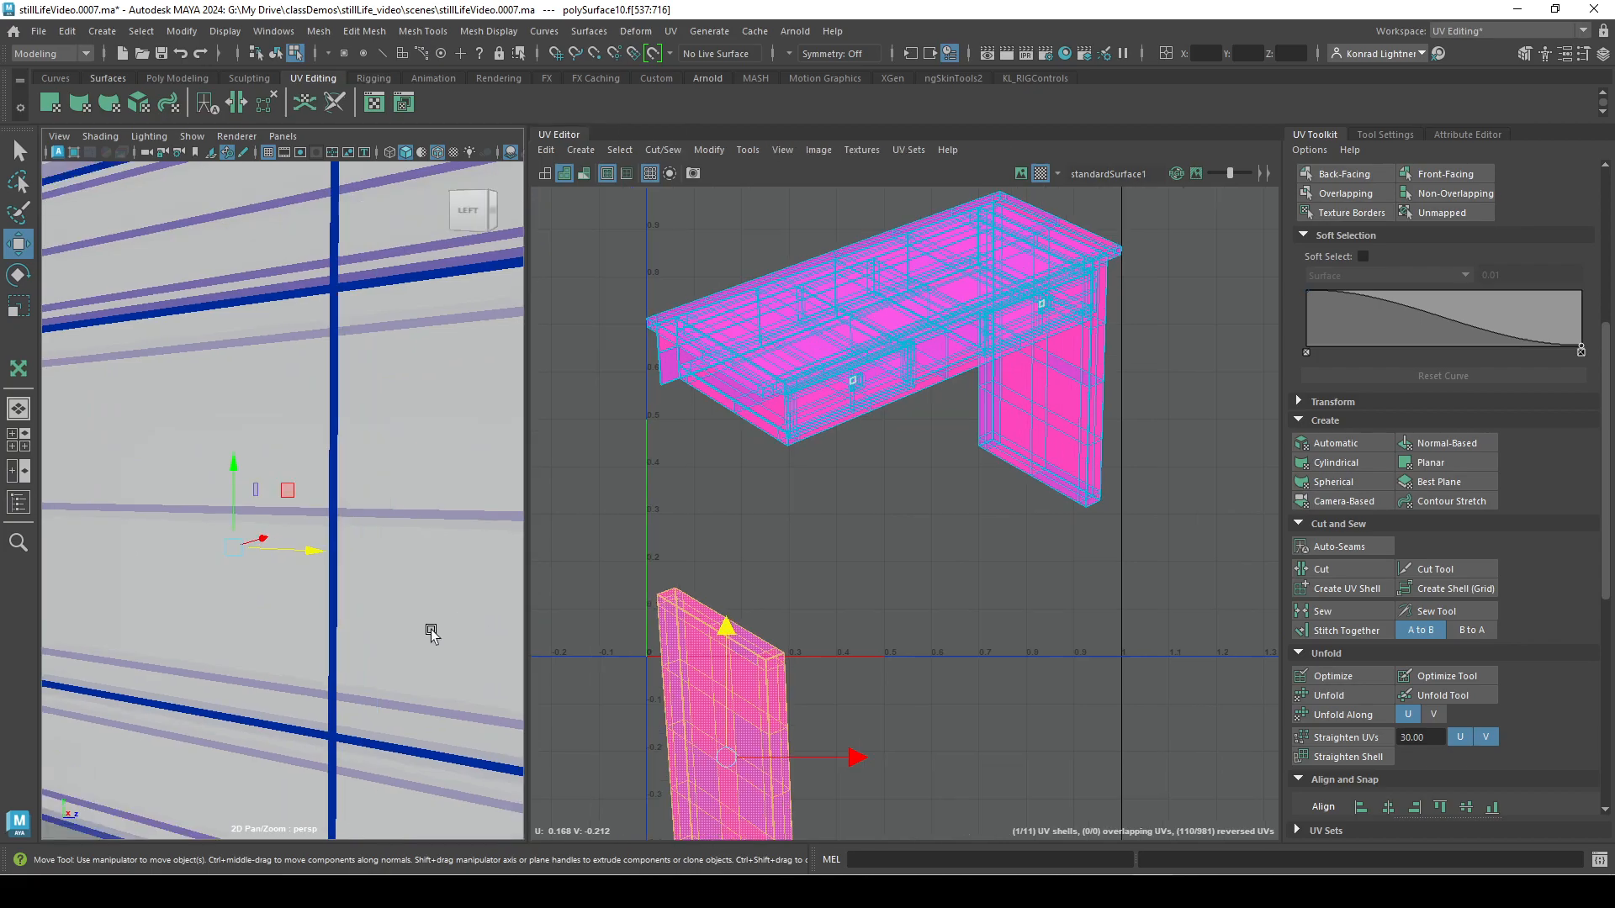
alt+middle_drag(553, 602, 511, 656)
alt+right_drag(400, 605, 320, 552)
alt+drag(320, 552, 306, 602)
alt+right_drag(306, 602, 357, 627)
alt+drag(358, 627, 301, 613)
alt+right_drag(301, 614, 406, 609)
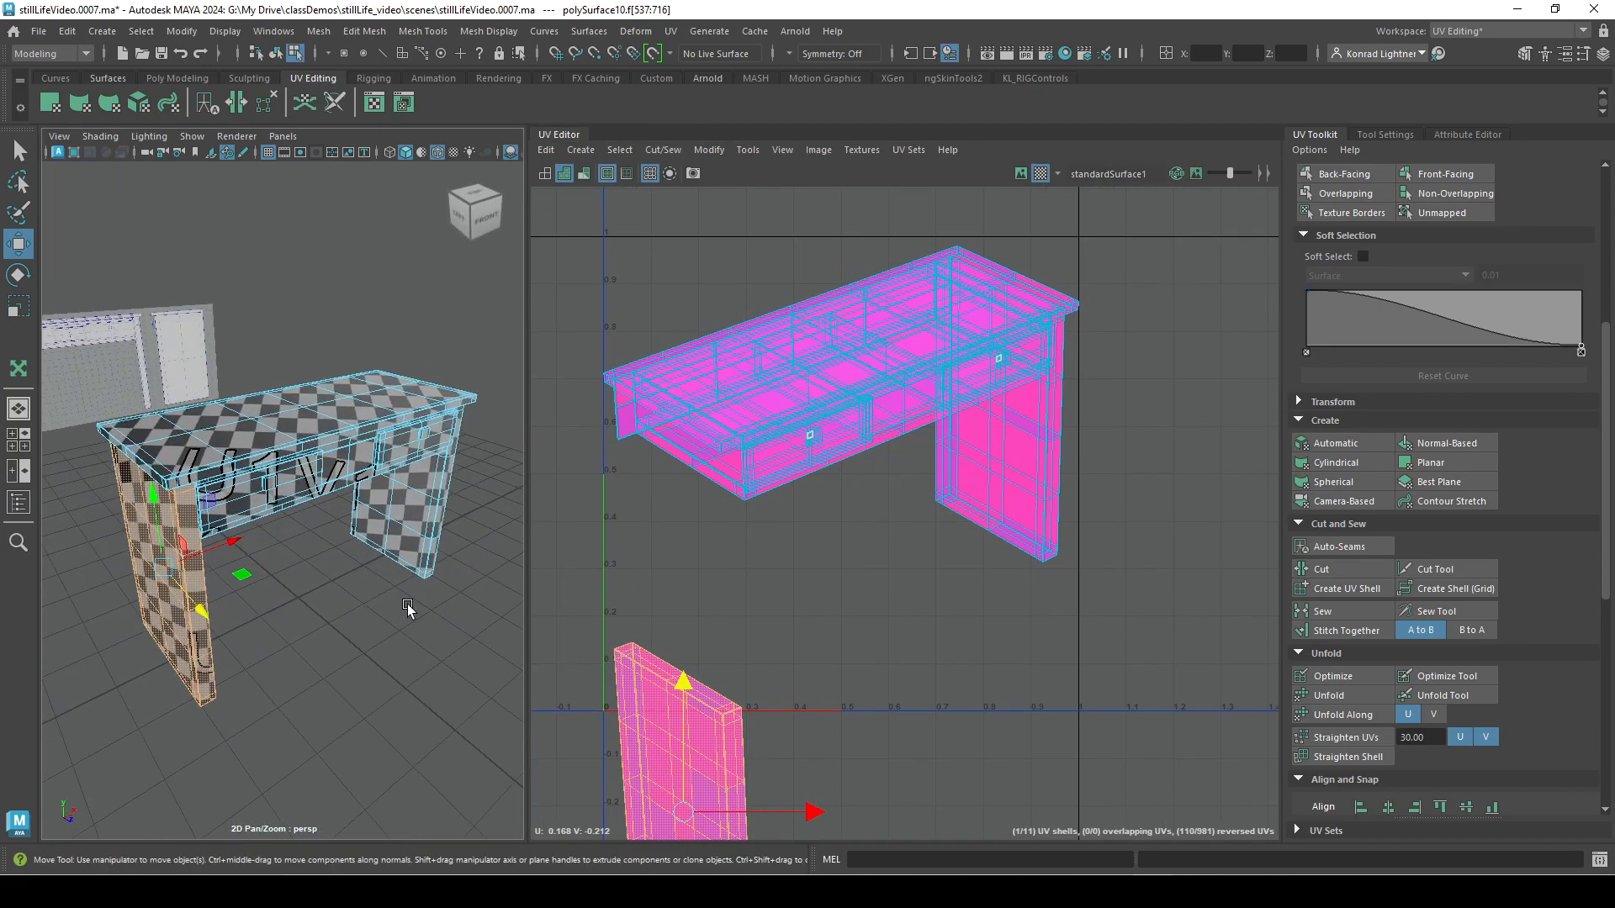
click(584, 174)
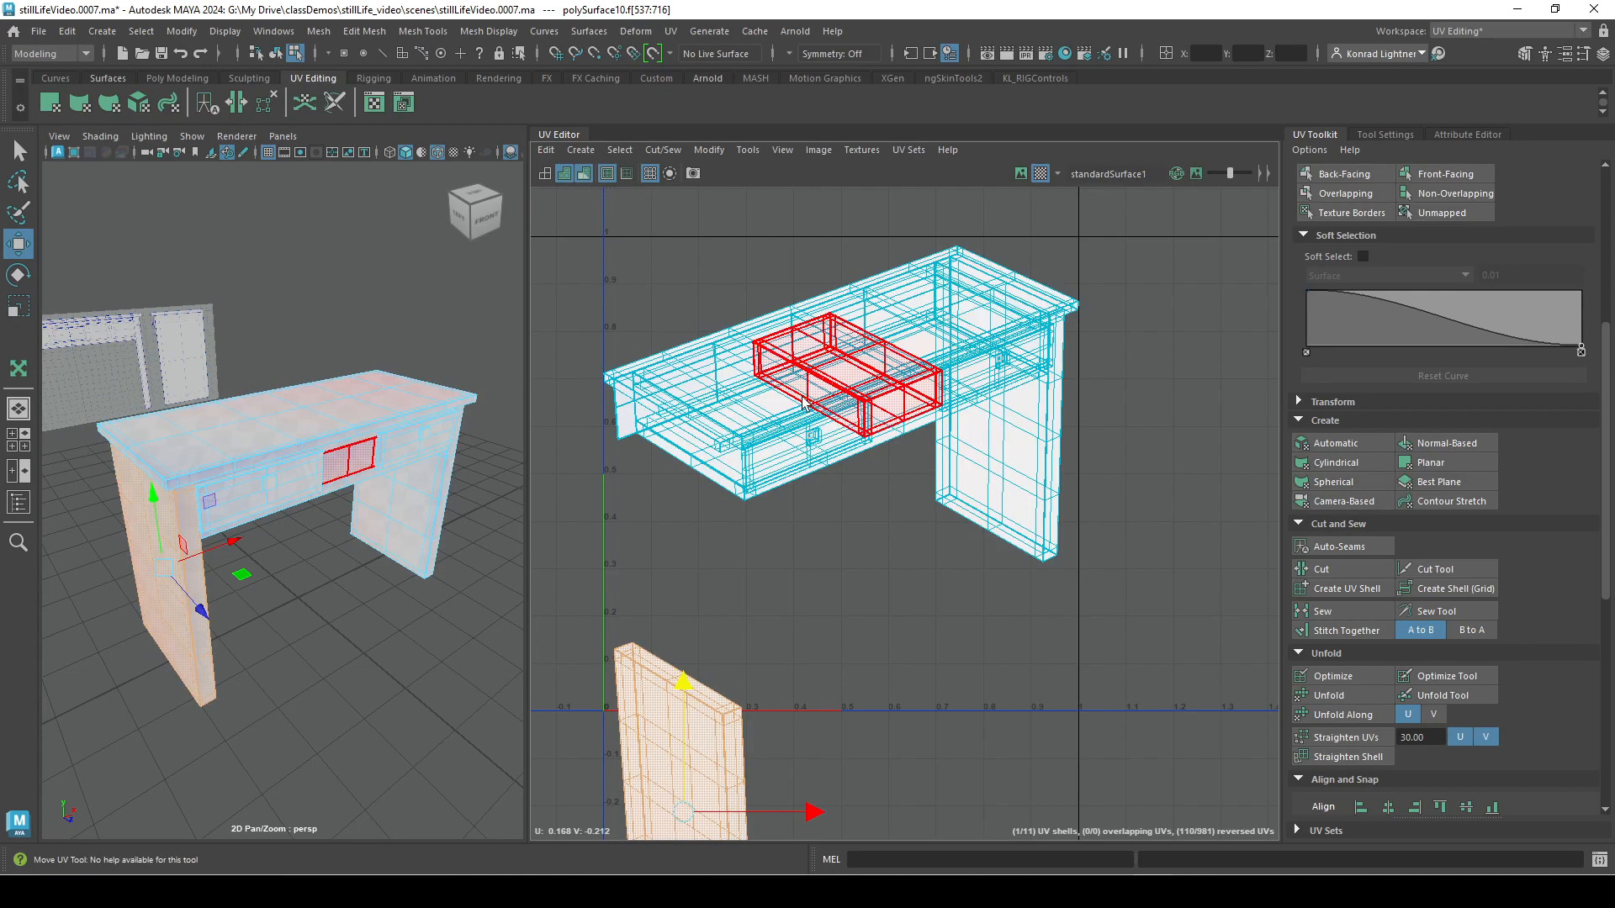
Move the long panel's UV shell out of the desk projection to the empty space beneath it, and deselect it.
click(777, 360)
drag(777, 360, 1003, 657)
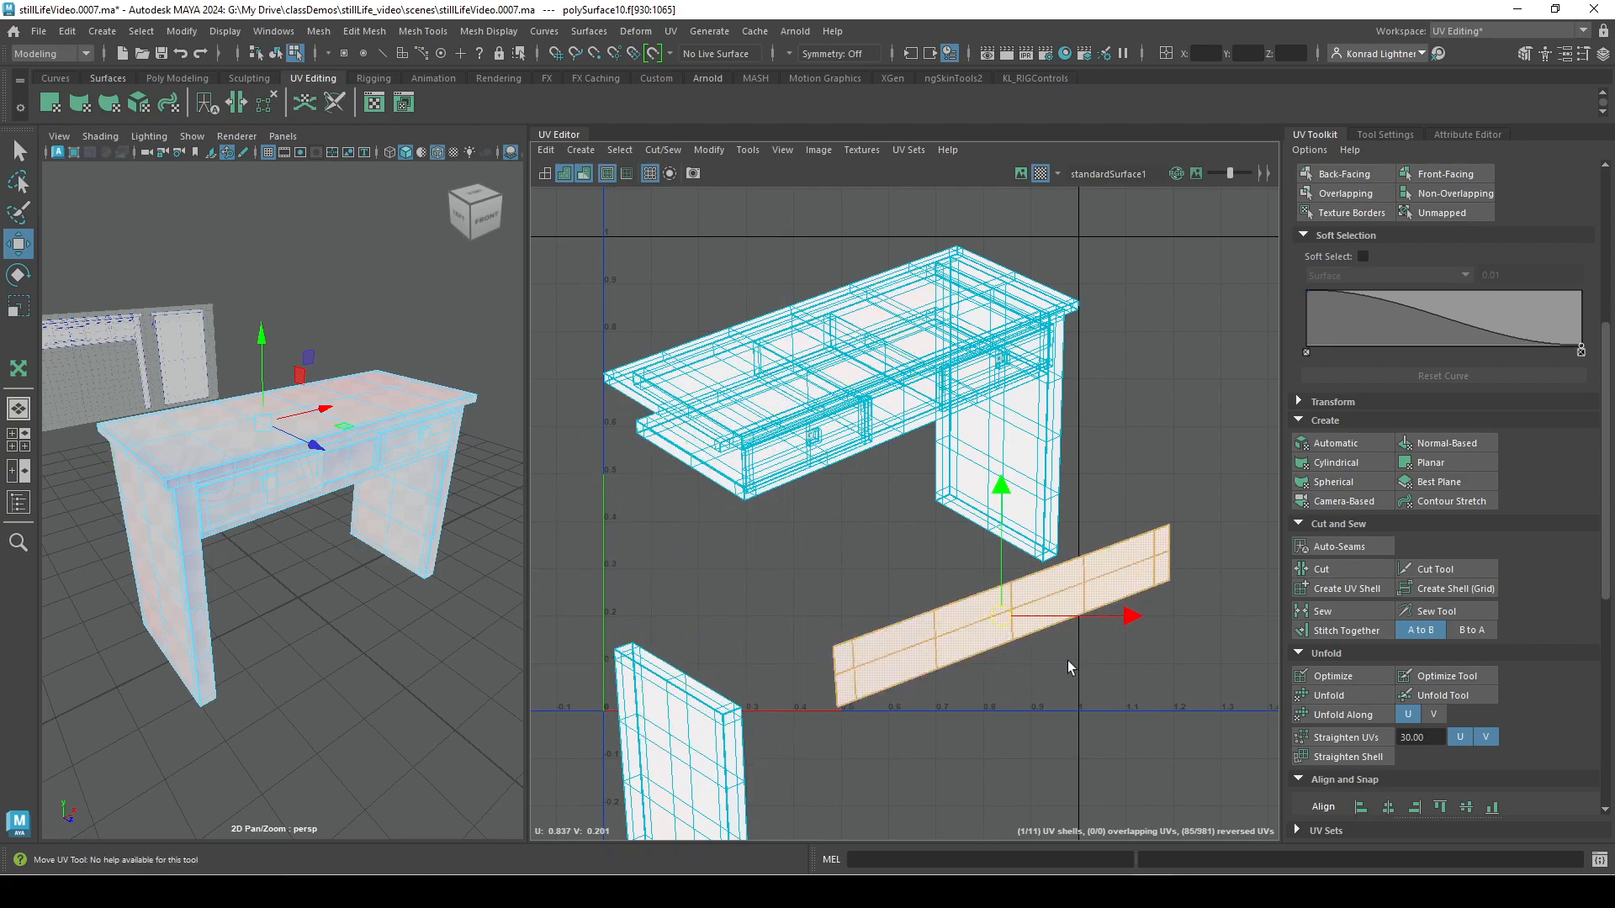
click(784, 242)
right_drag(886, 343, 821, 313)
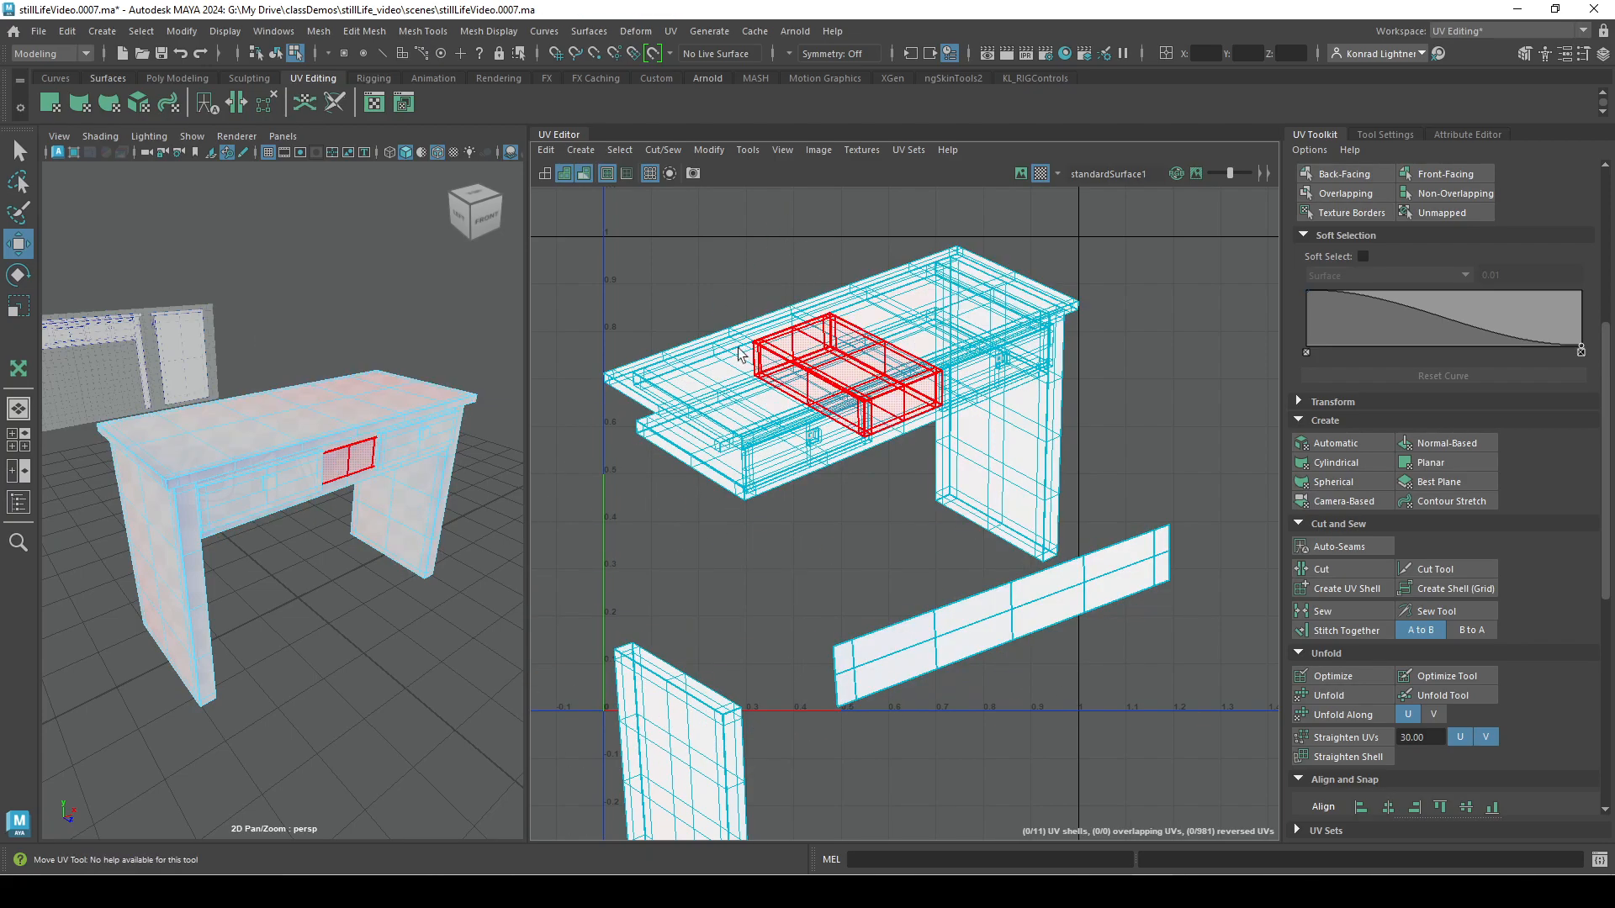
Select all of the desk's UV shells and apply an Automatic projection.
alt+right_drag(746, 350, 635, 469)
drag(557, 304, 1127, 839)
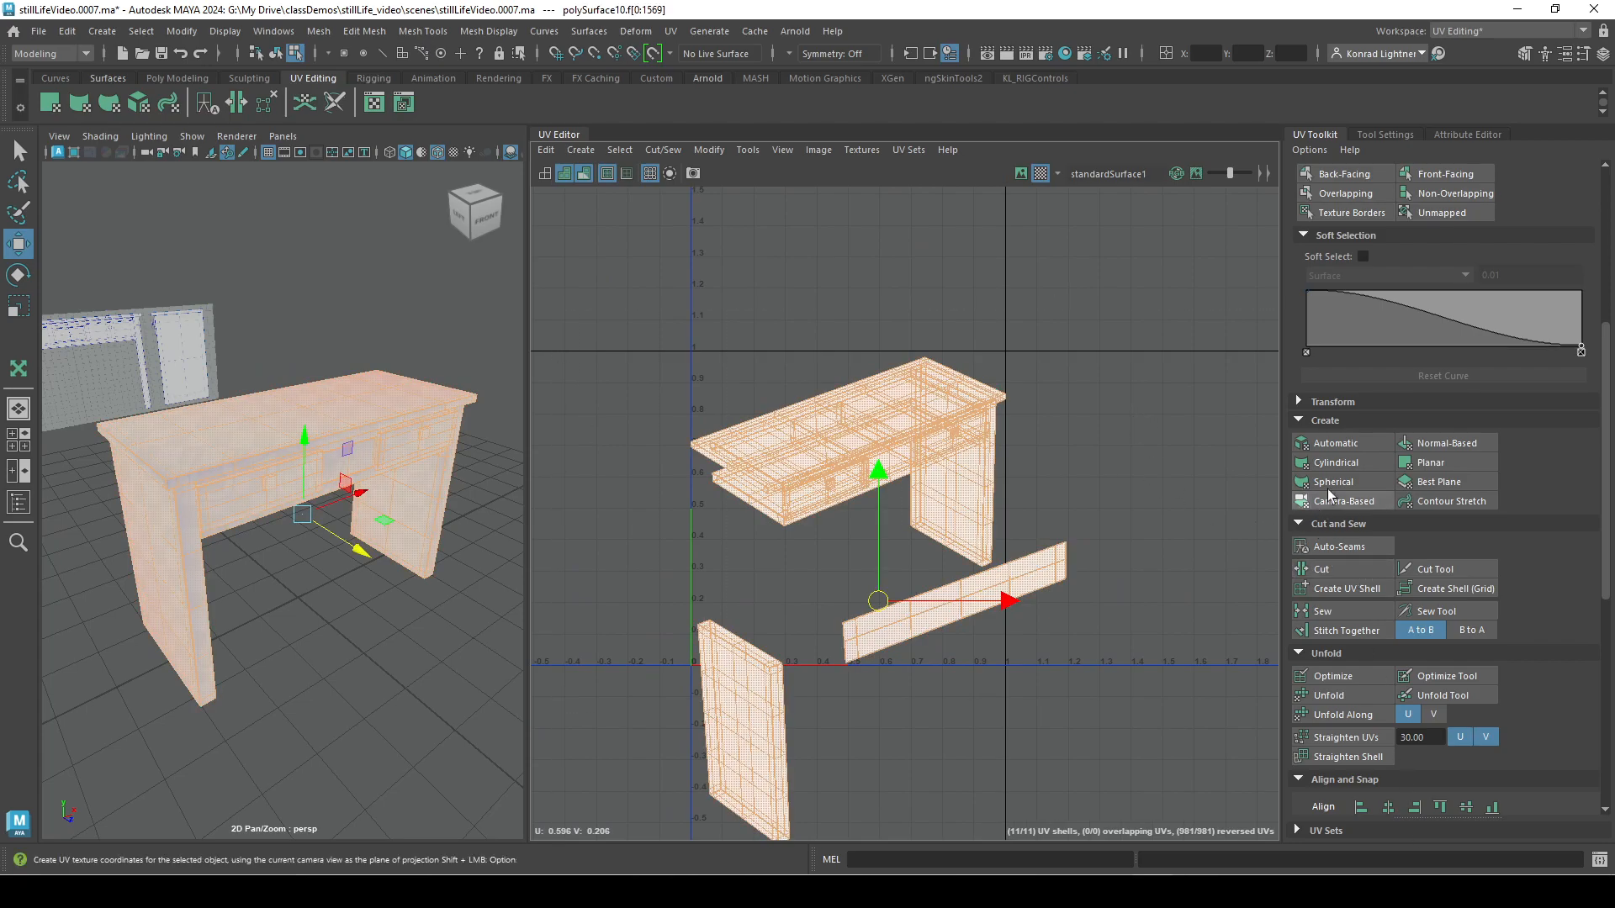
click(1336, 443)
Select the shell of the desktop's underside and pull its lower middle UVs down to a point with the Grab tool.
click(705, 619)
scroll(715, 673, up, 6)
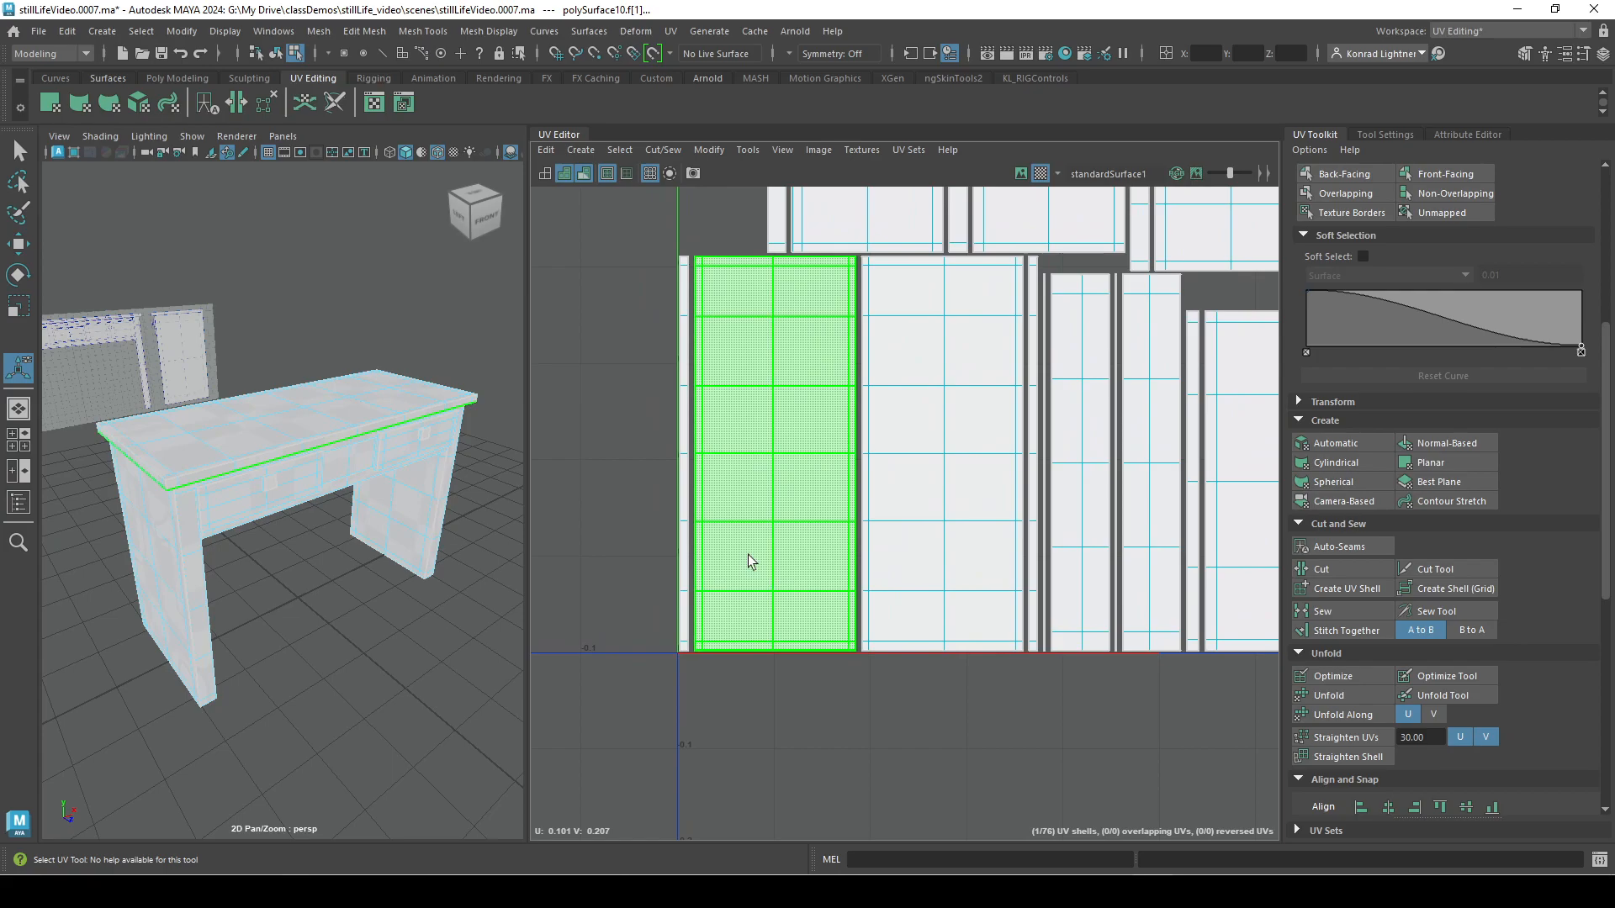
right_click(749, 557)
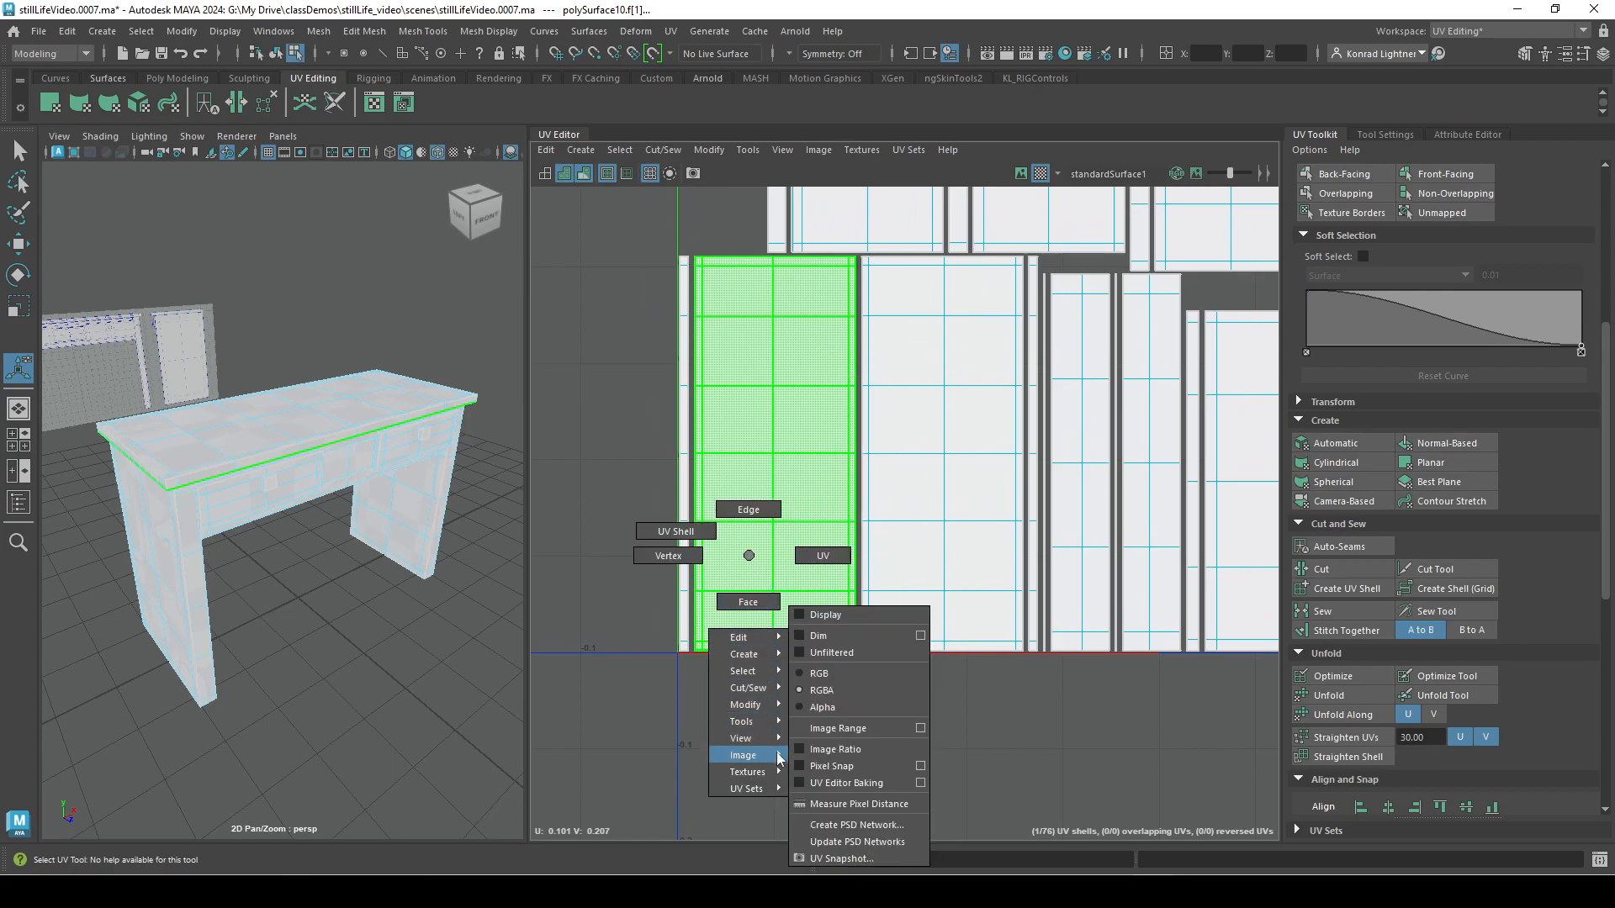
mouse_move(765, 710)
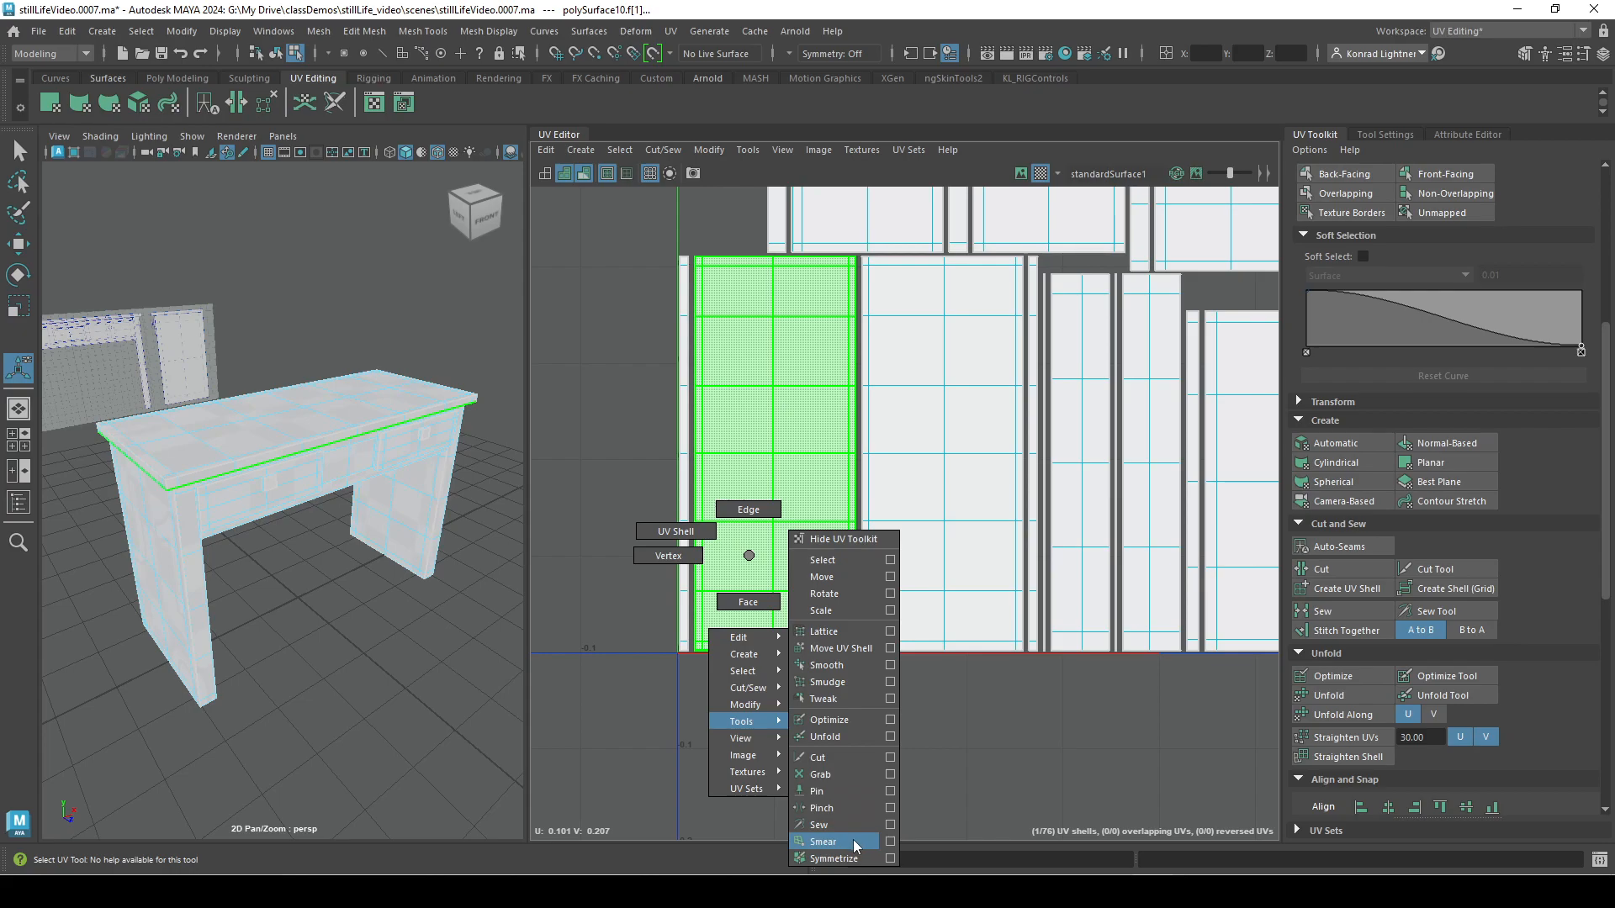
click(828, 774)
drag(781, 640, 780, 667)
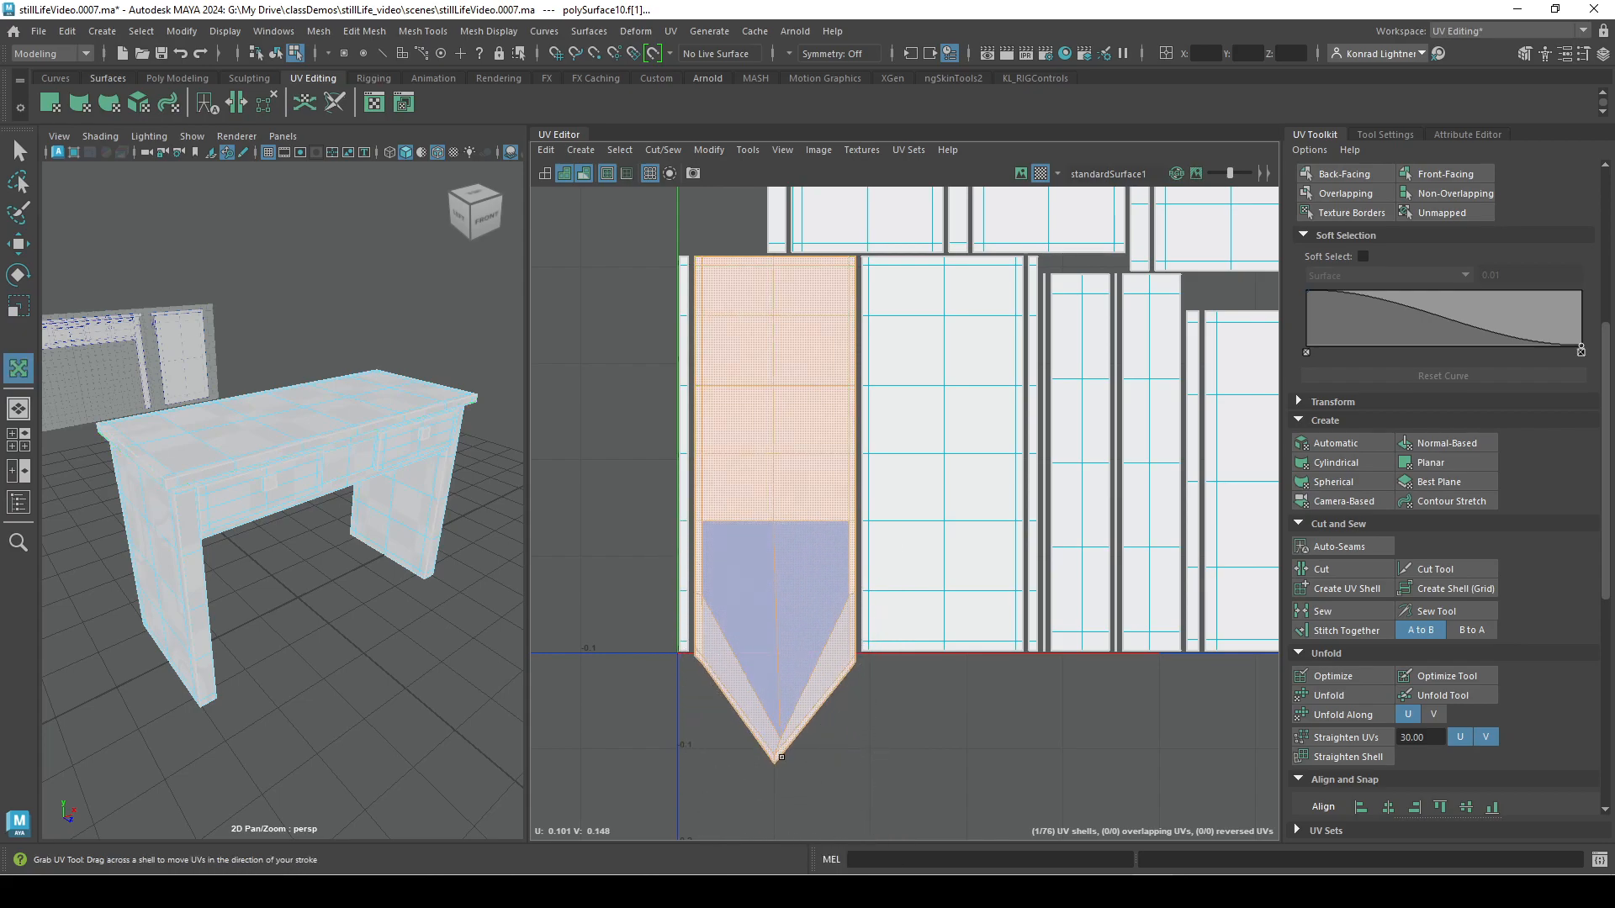
drag(779, 745, 789, 880)
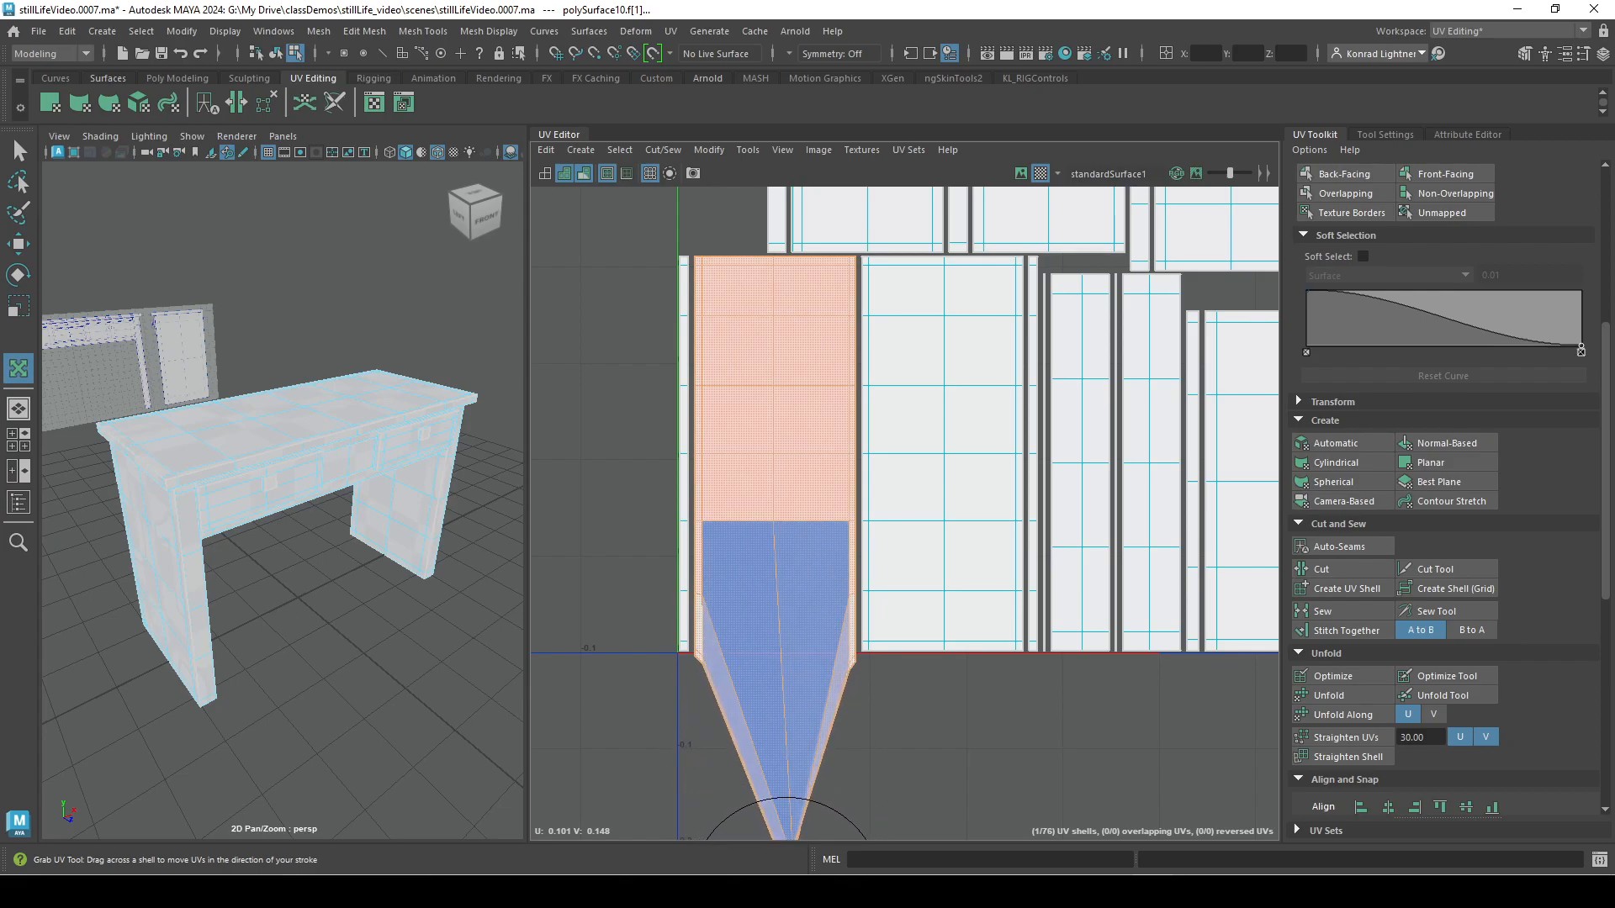
Grab the same shell's lower side UVs downward and stretch its inner UVs up and down with further strokes.
alt+right_drag(844, 701, 799, 694)
alt+middle_drag(800, 694, 765, 560)
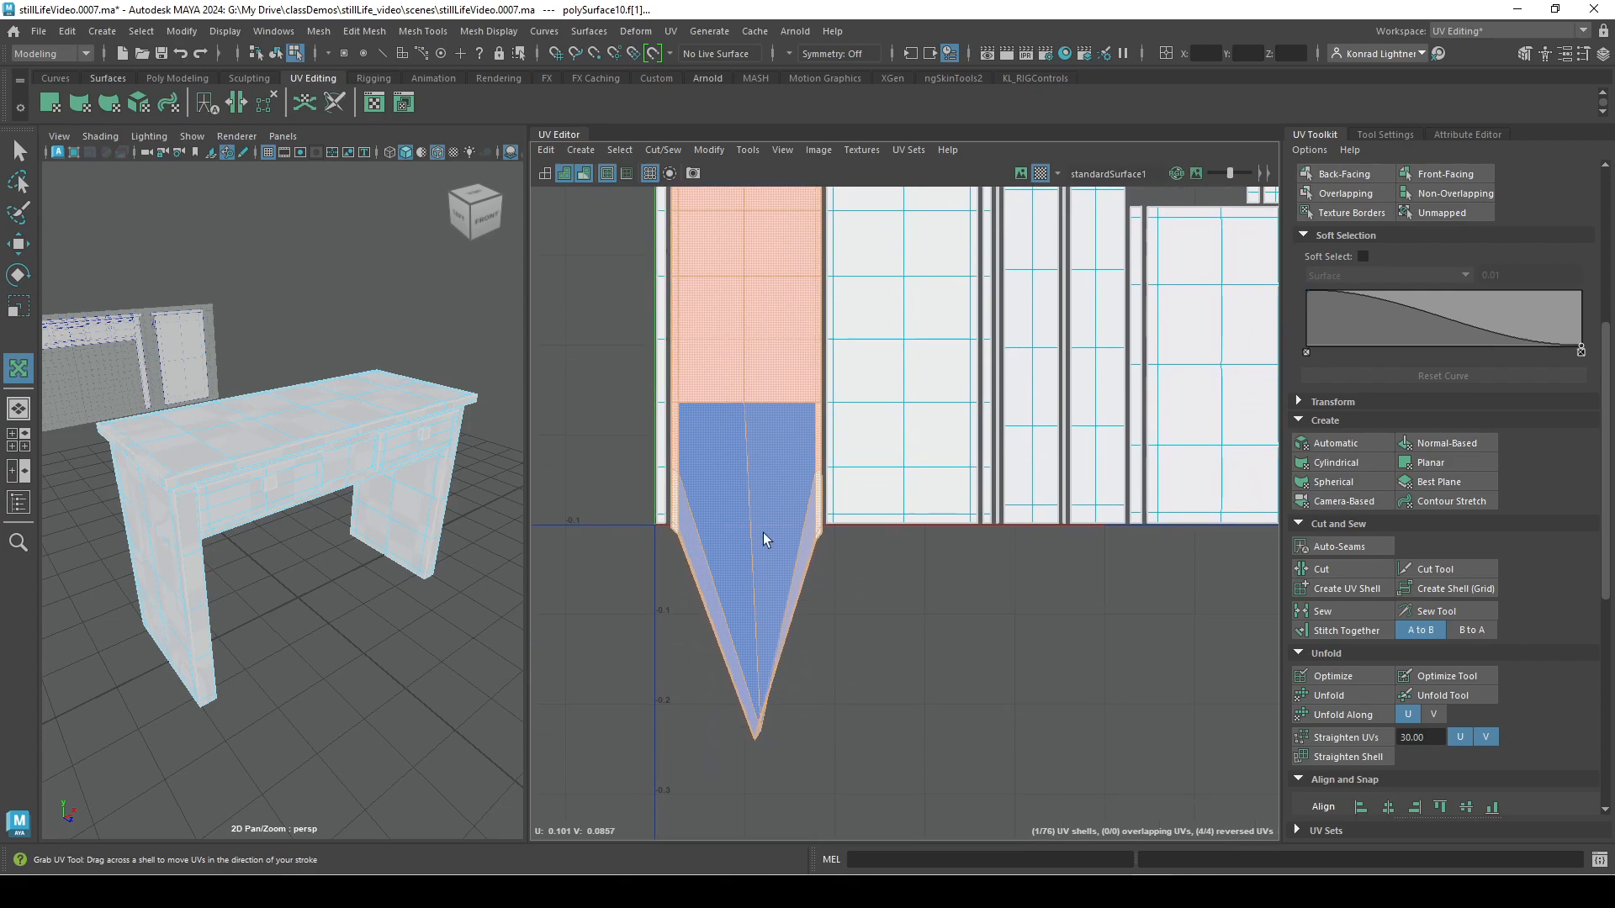
drag(791, 530, 808, 636)
drag(805, 495, 811, 555)
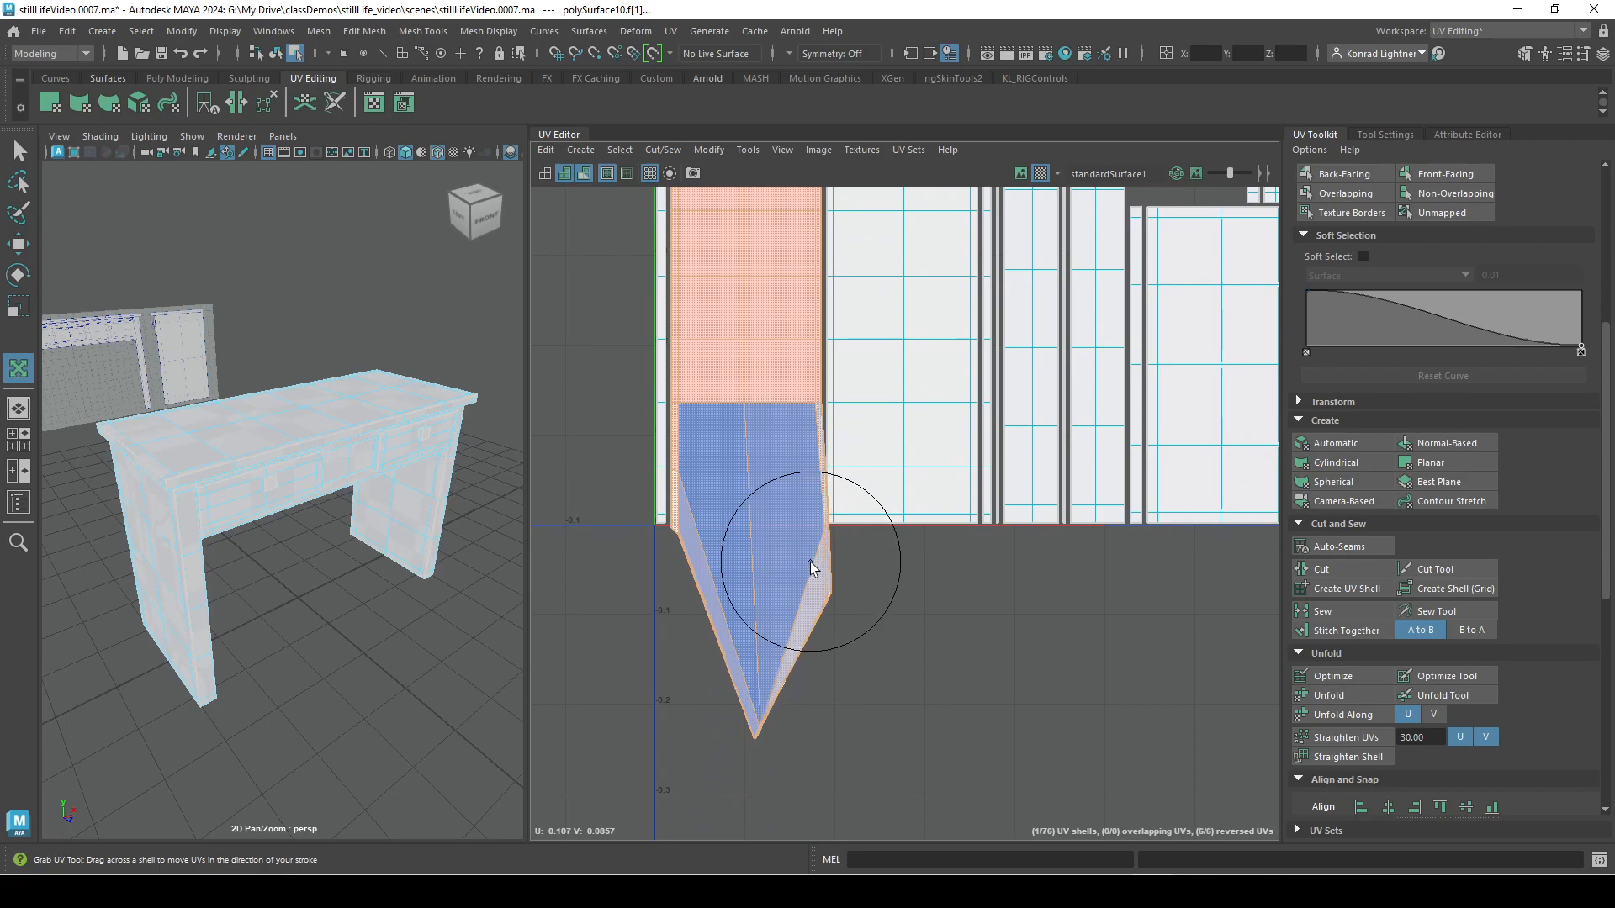
alt+middle_drag(723, 432, 747, 682)
scroll(748, 683, up, 1)
drag(769, 651, 771, 481)
Deform the UV shell of the far leg's inner face with Grab strokes to show distortion on the model.
alt+drag(471, 572, 335, 487)
alt+middle_drag(168, 588, 263, 580)
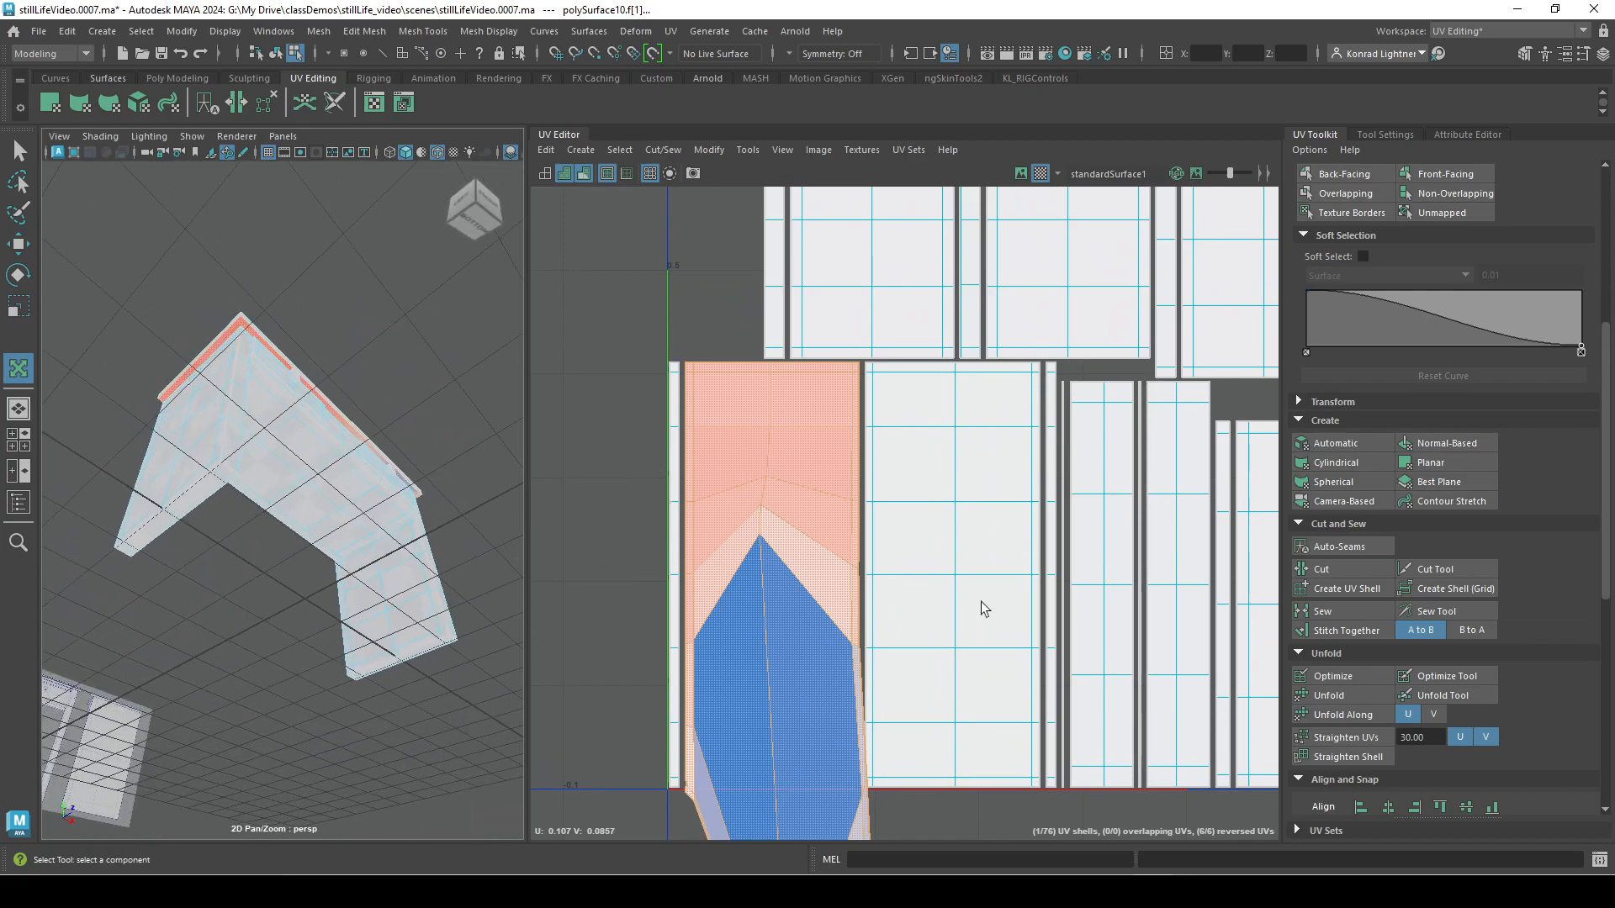
alt+right_drag(382, 479, 244, 481)
alt+drag(243, 481, 255, 630)
alt+right_drag(255, 589, 300, 451)
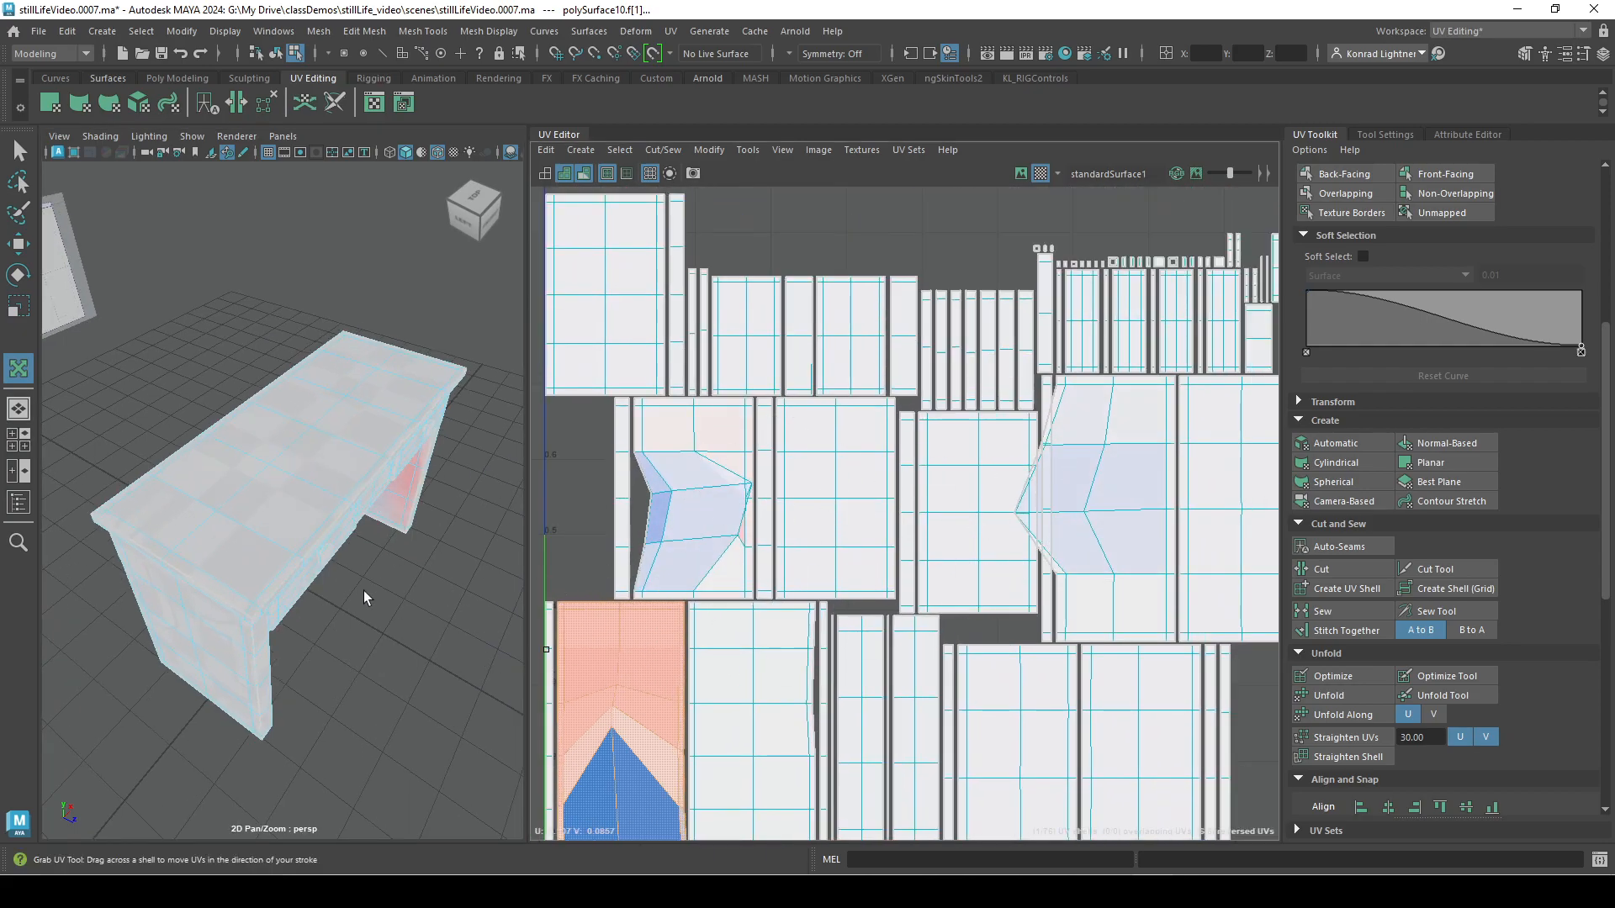
alt+drag(361, 594, 256, 498)
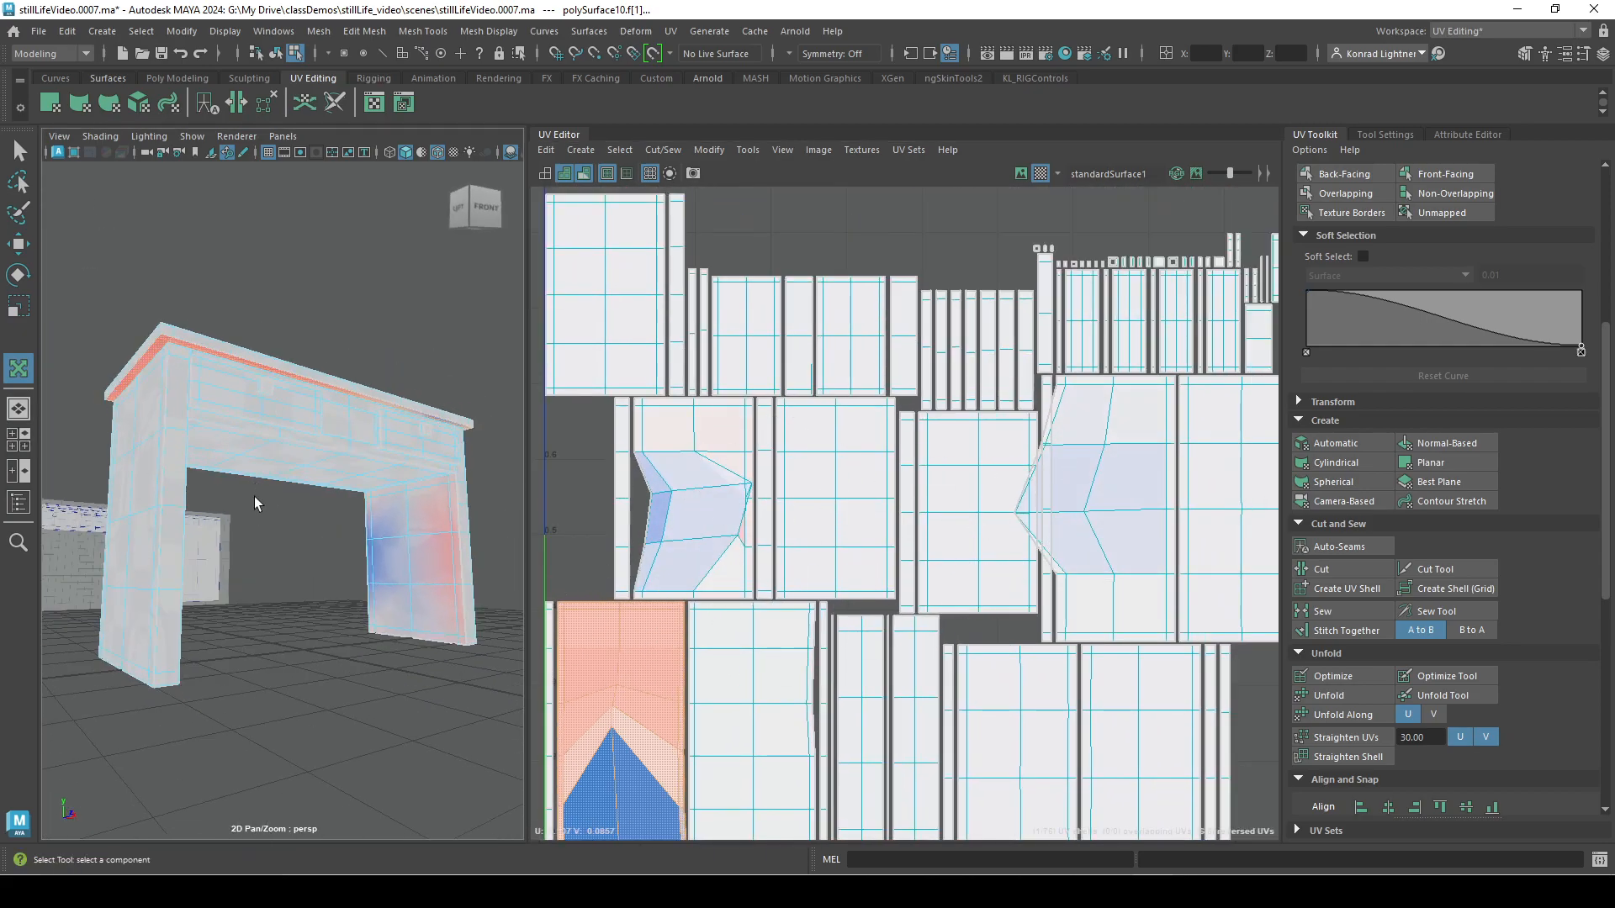
alt+middle_drag(382, 589, 253, 525)
alt+right_drag(252, 526, 395, 538)
mouse_move(700, 494)
mouse_down()
mouse_move(596, 547)
mouse_move(659, 552)
mouse_move(621, 476)
mouse_up()
drag(685, 431, 678, 479)
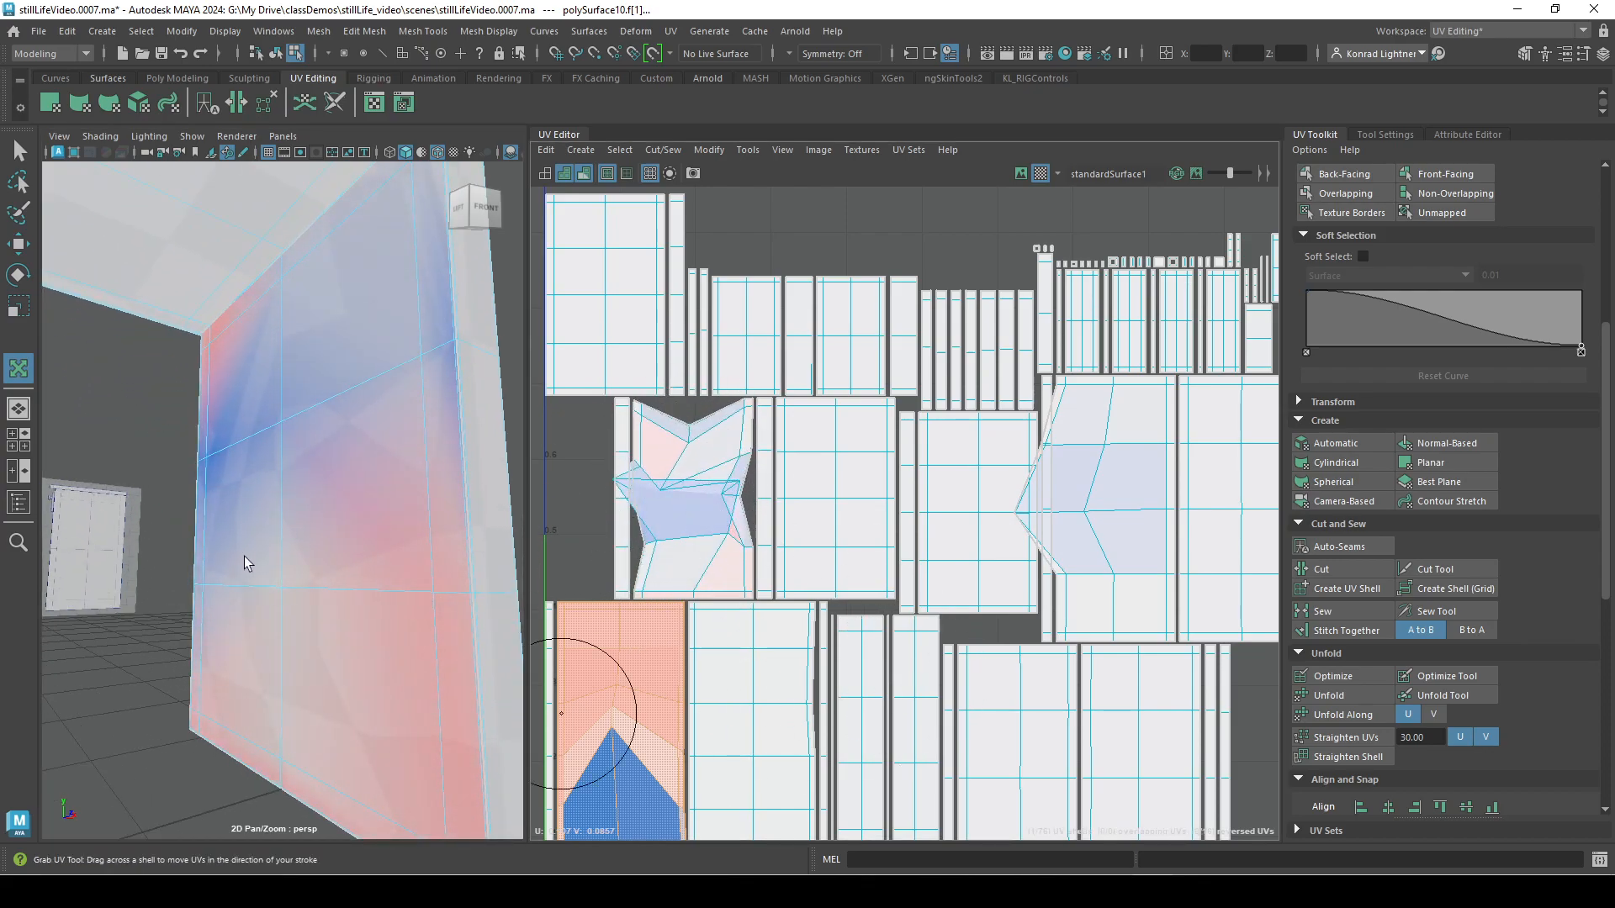
Turn off distortion shading and switch the UV shells to wireframe display.
alt+right_drag(242, 566, 126, 521)
alt+drag(336, 559, 371, 616)
alt+middle_drag(275, 528, 373, 574)
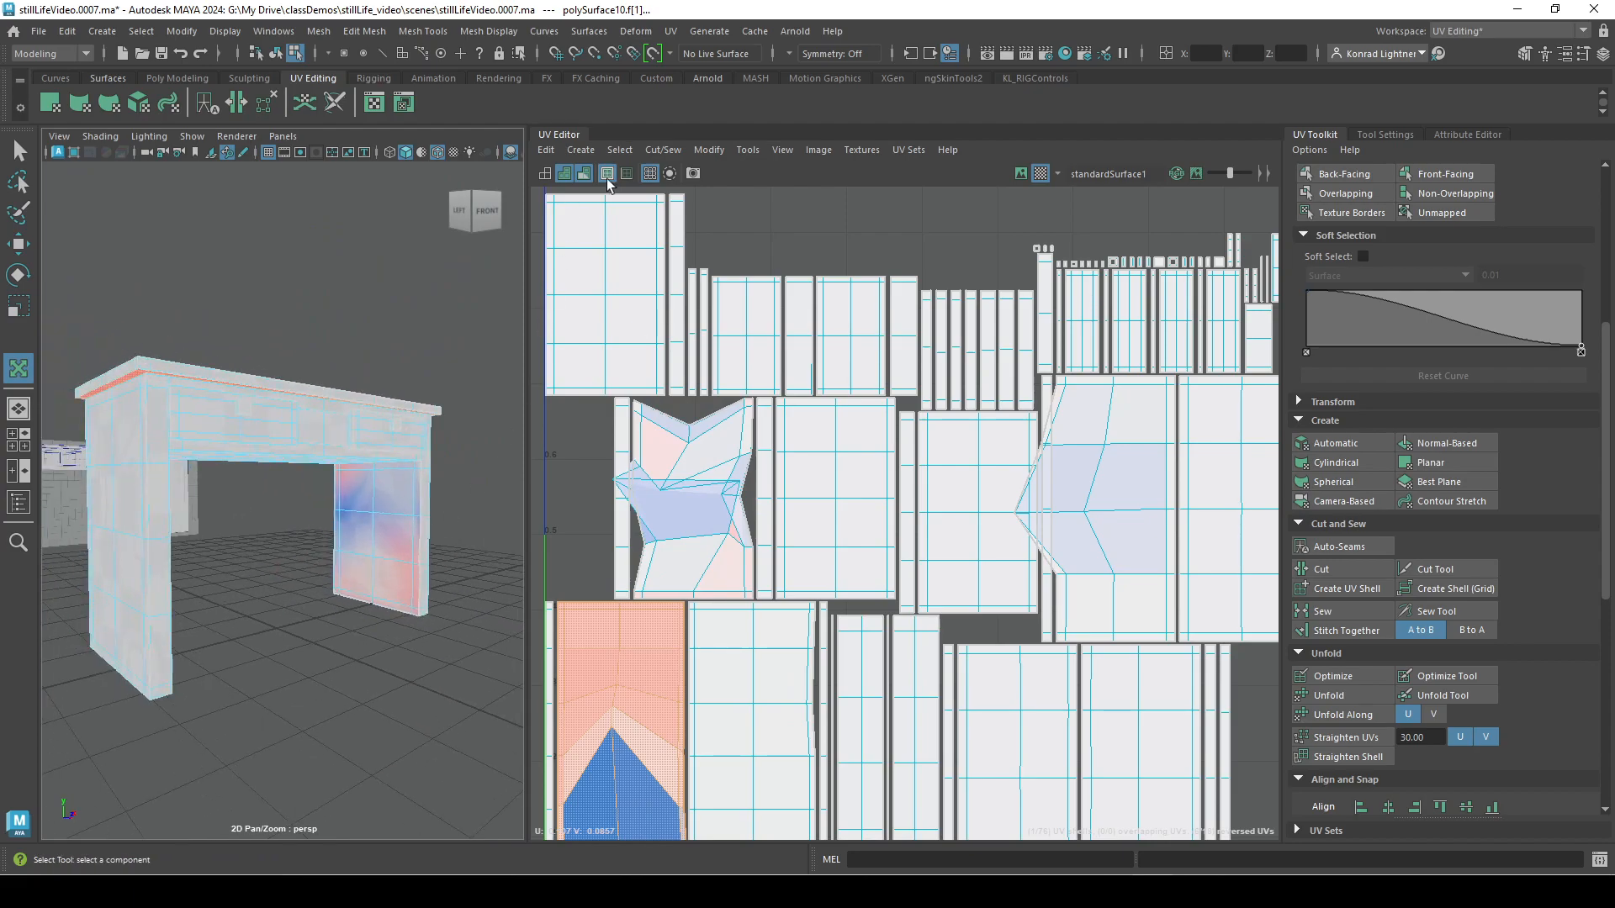
click(582, 173)
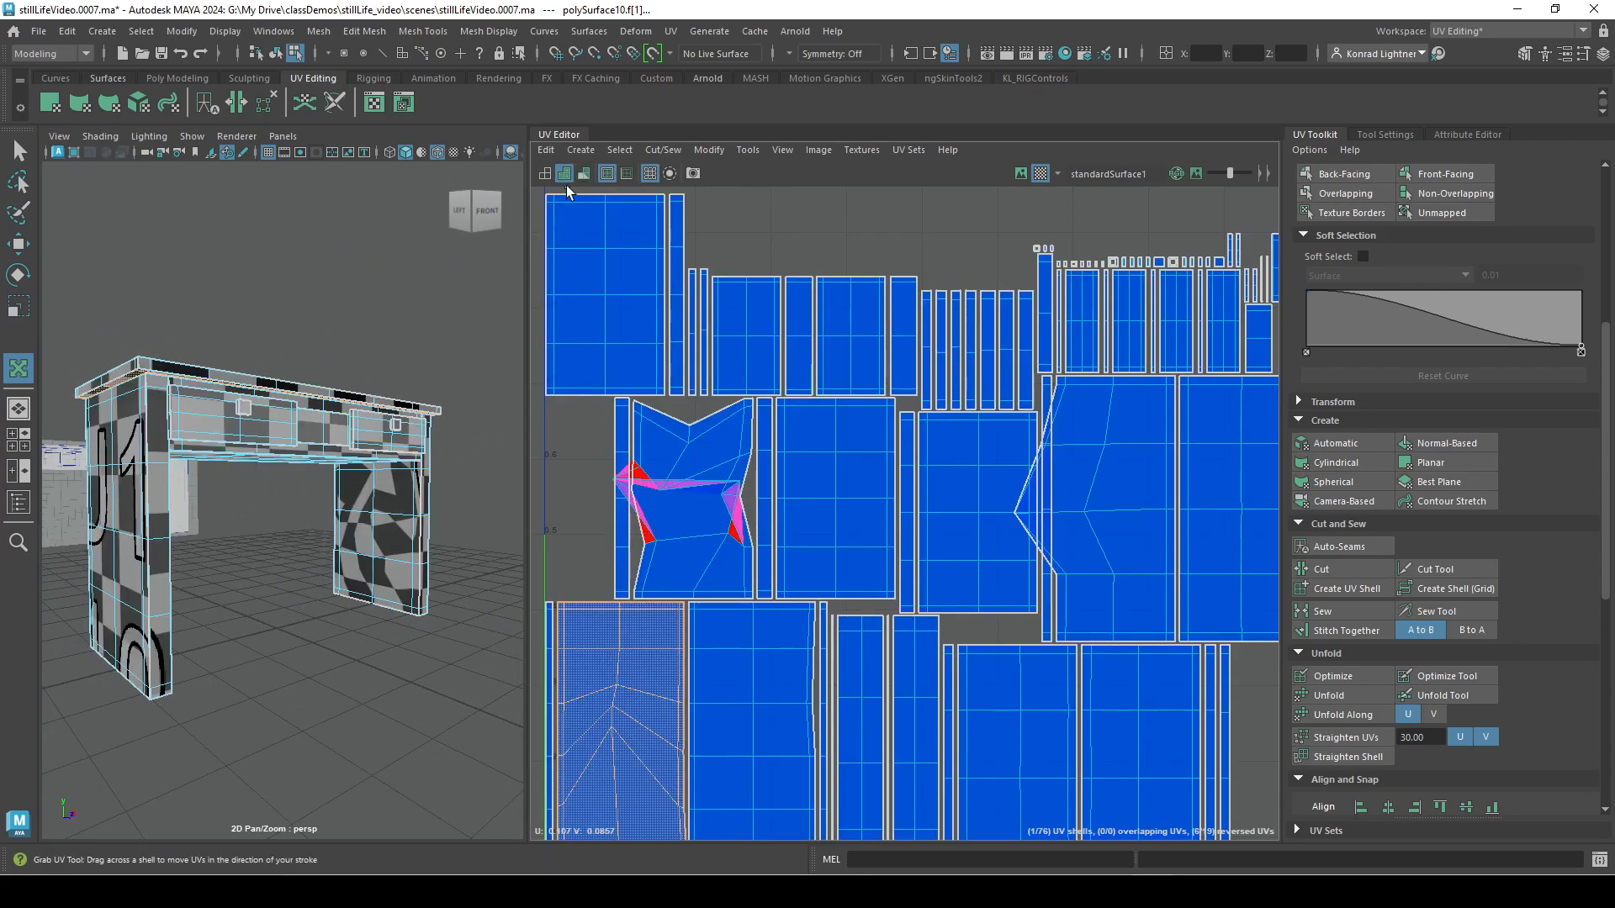
click(579, 175)
click(579, 176)
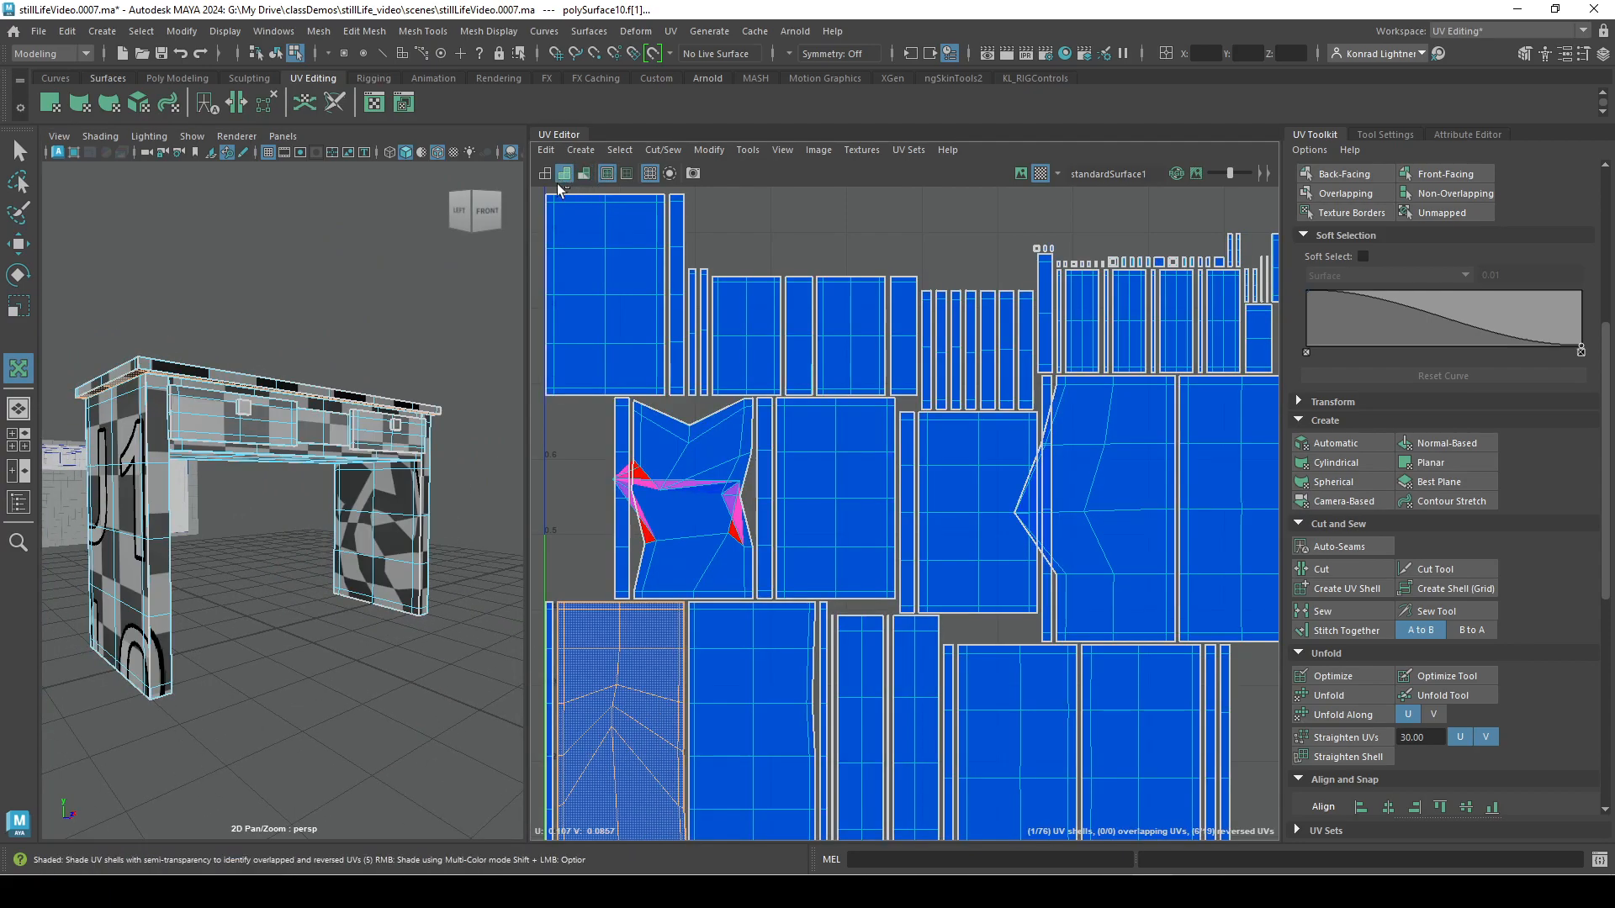
click(547, 175)
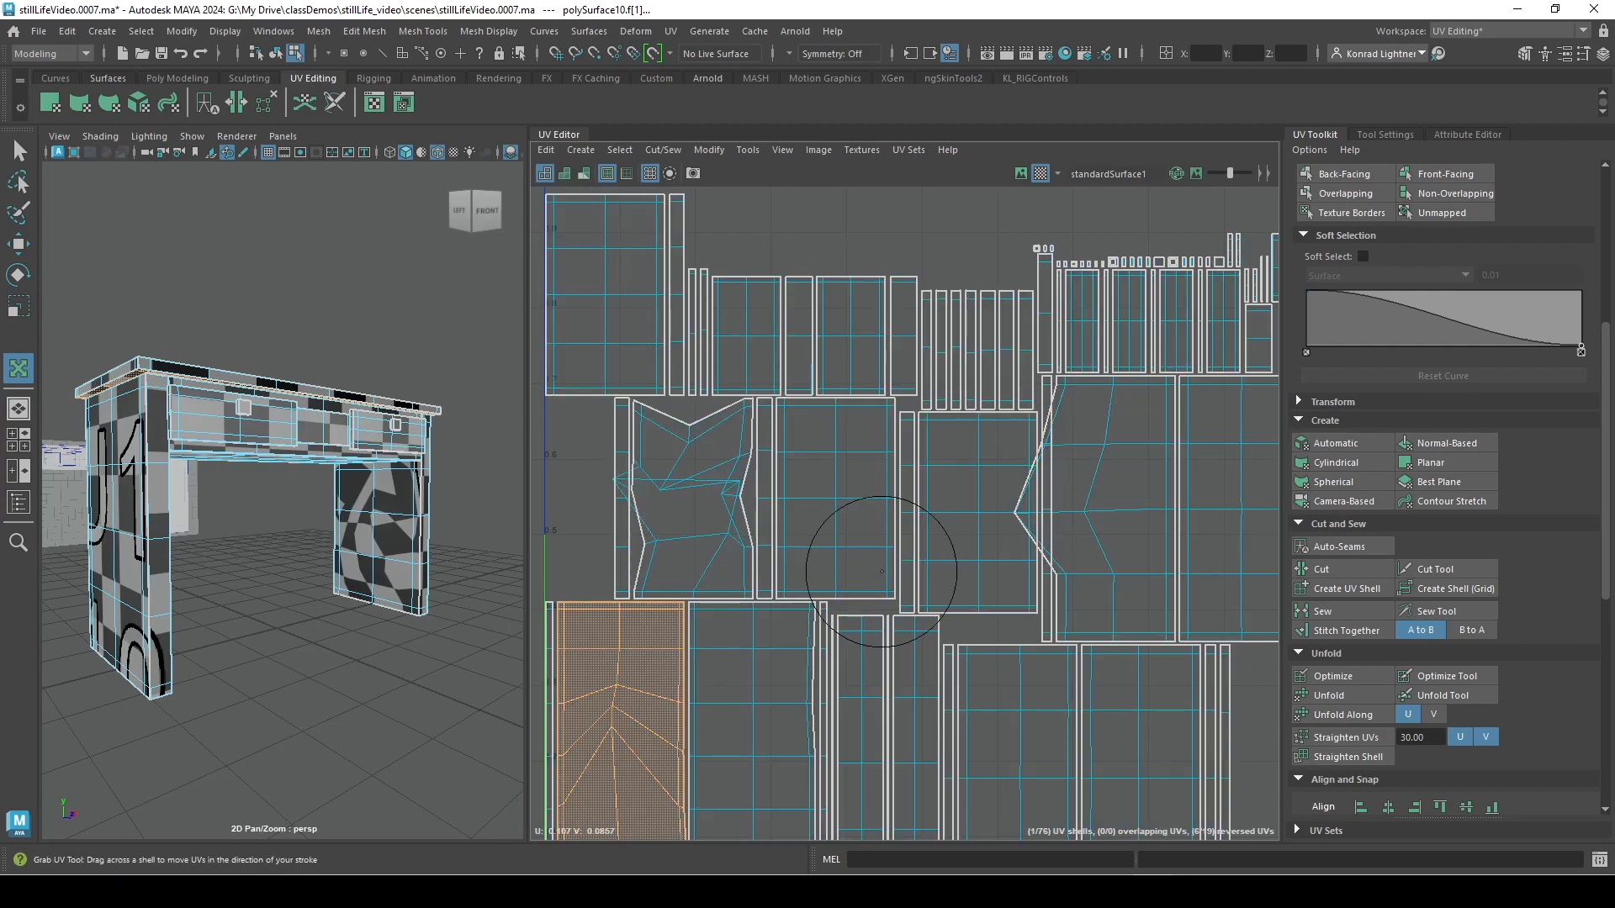
Toggle the checker map on the desk several times and leave it off.
click(1044, 173)
click(1045, 174)
click(1045, 175)
click(1044, 175)
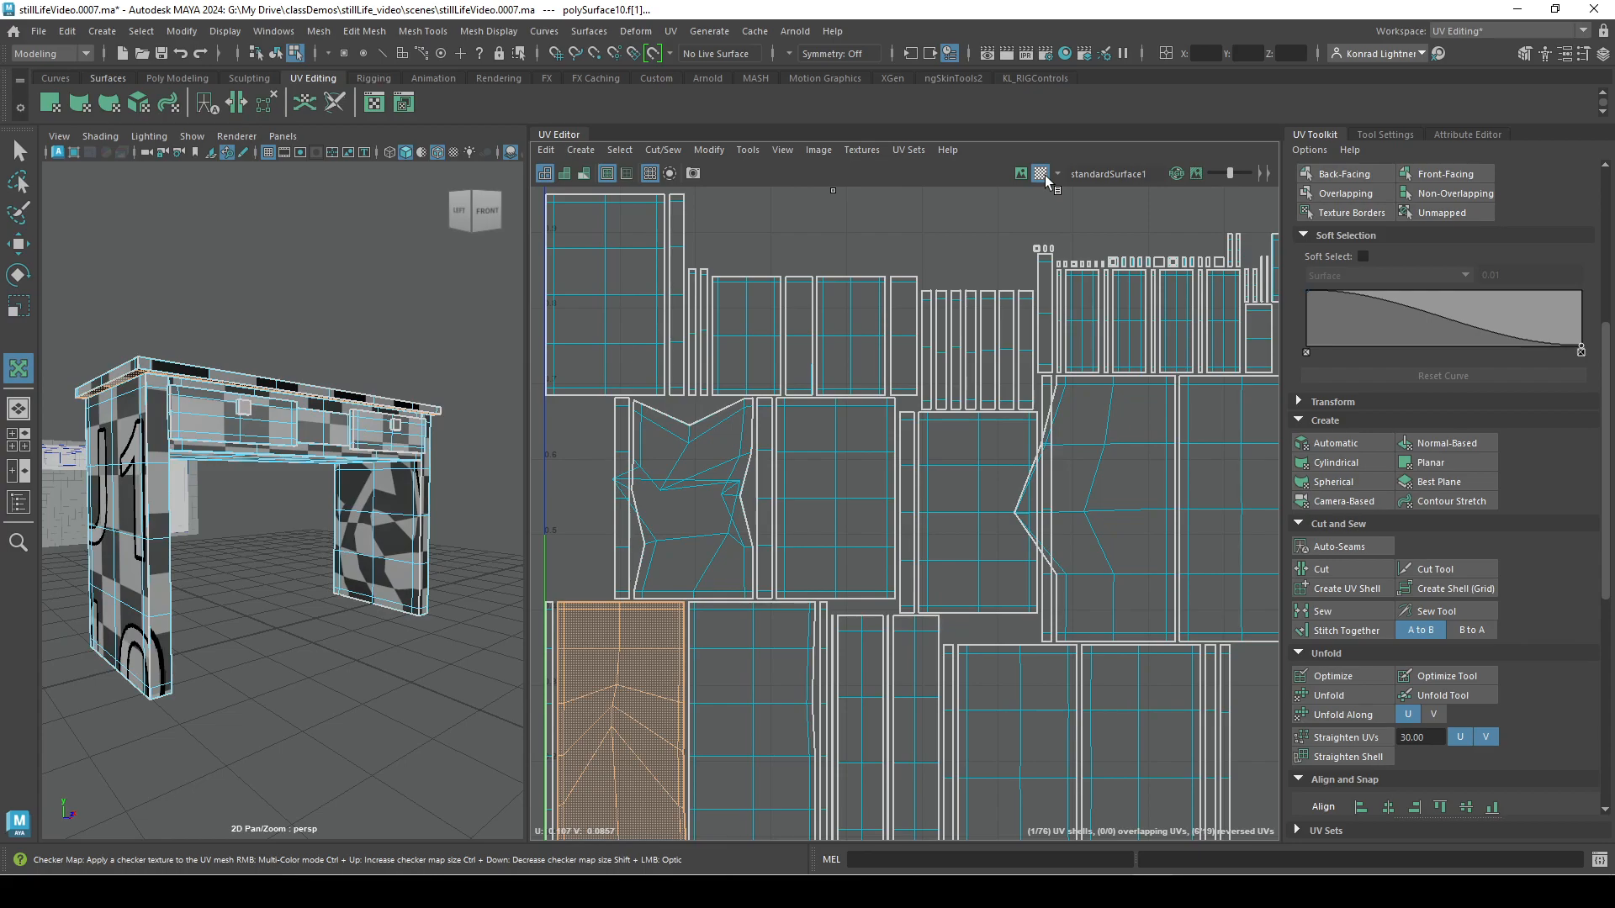
click(1044, 175)
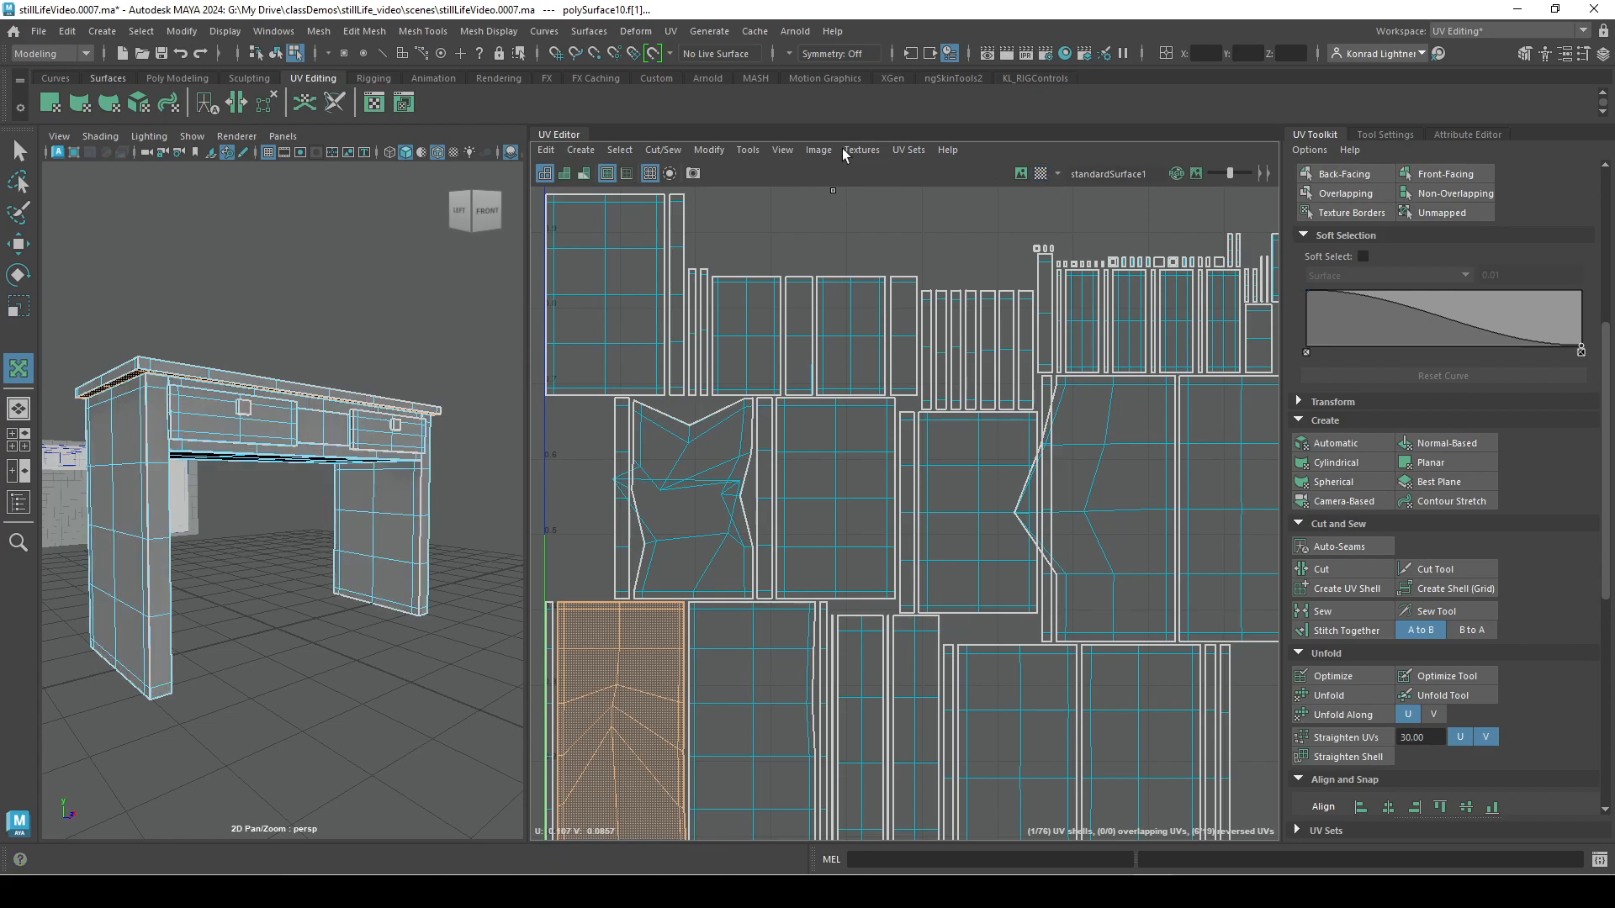
Toggle the texture border highlighting on the desk's UV shells several times and leave it on.
click(607, 174)
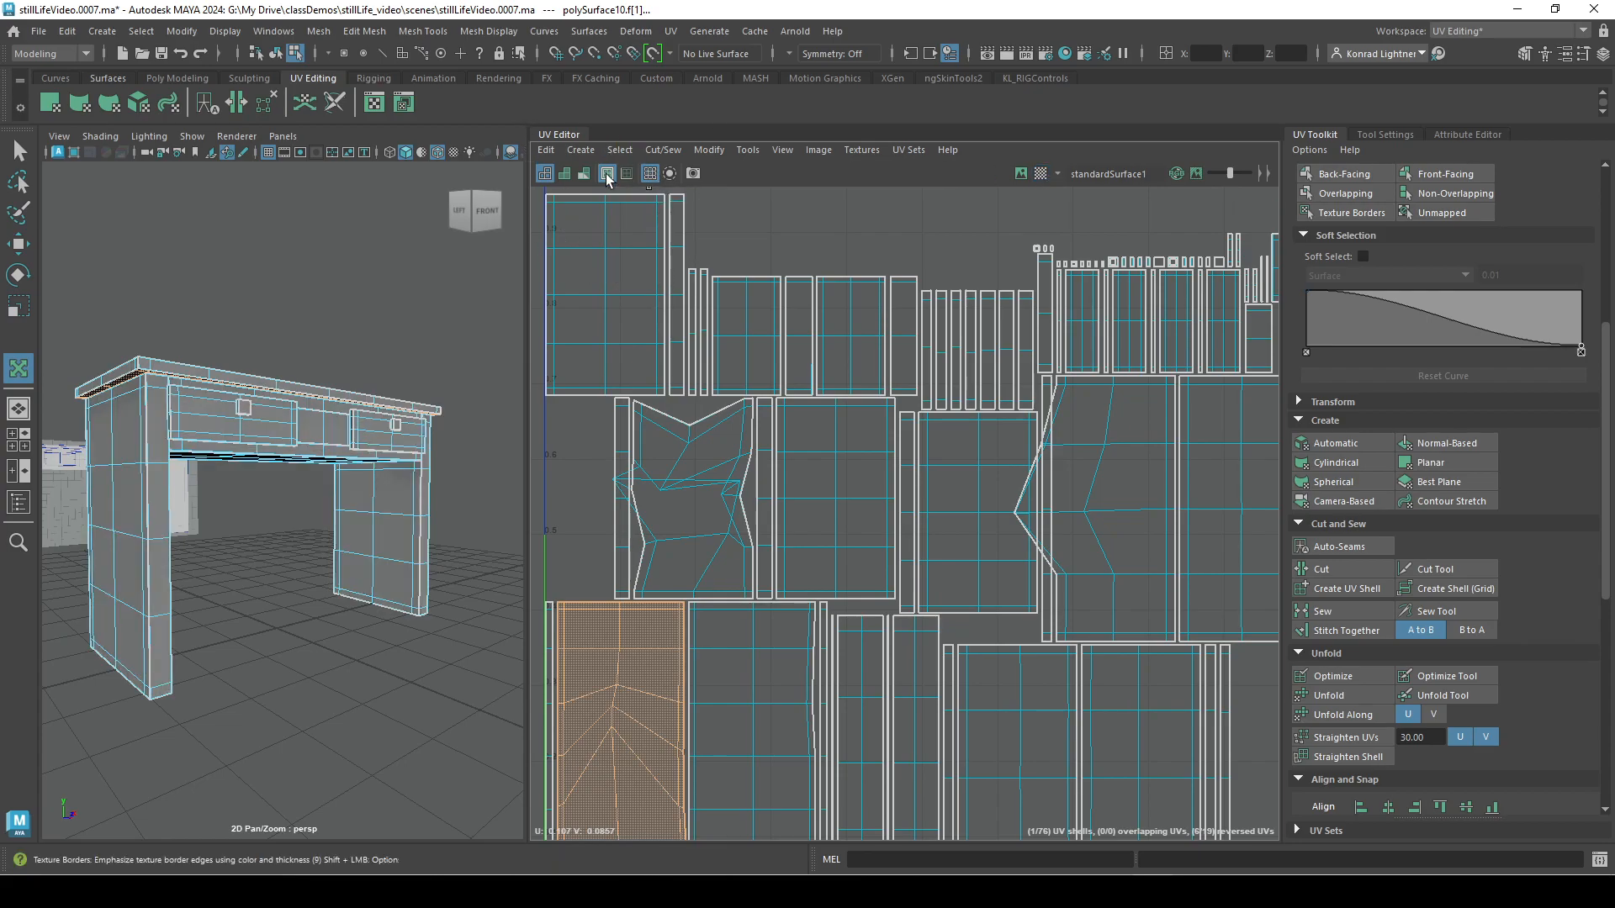
click(608, 174)
click(607, 174)
click(607, 174)
click(607, 174)
click(608, 174)
Turn on shell border colouring and move the UV shell from the layout's upper-left corner past the tile's left edge.
click(621, 174)
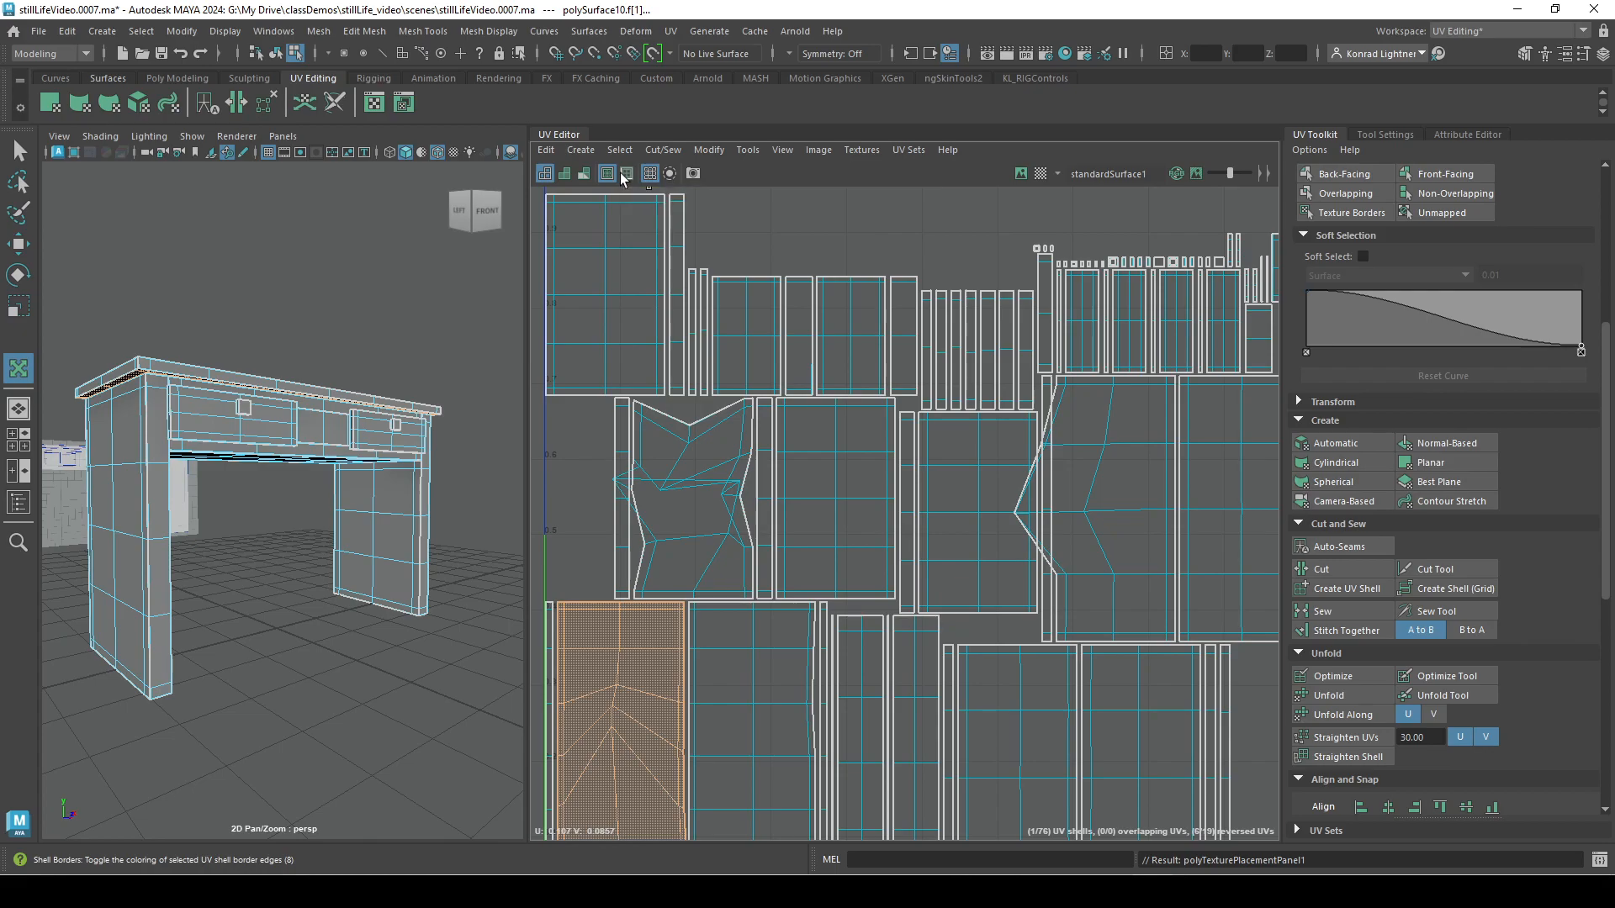
key(w)
right_drag(627, 295, 615, 288)
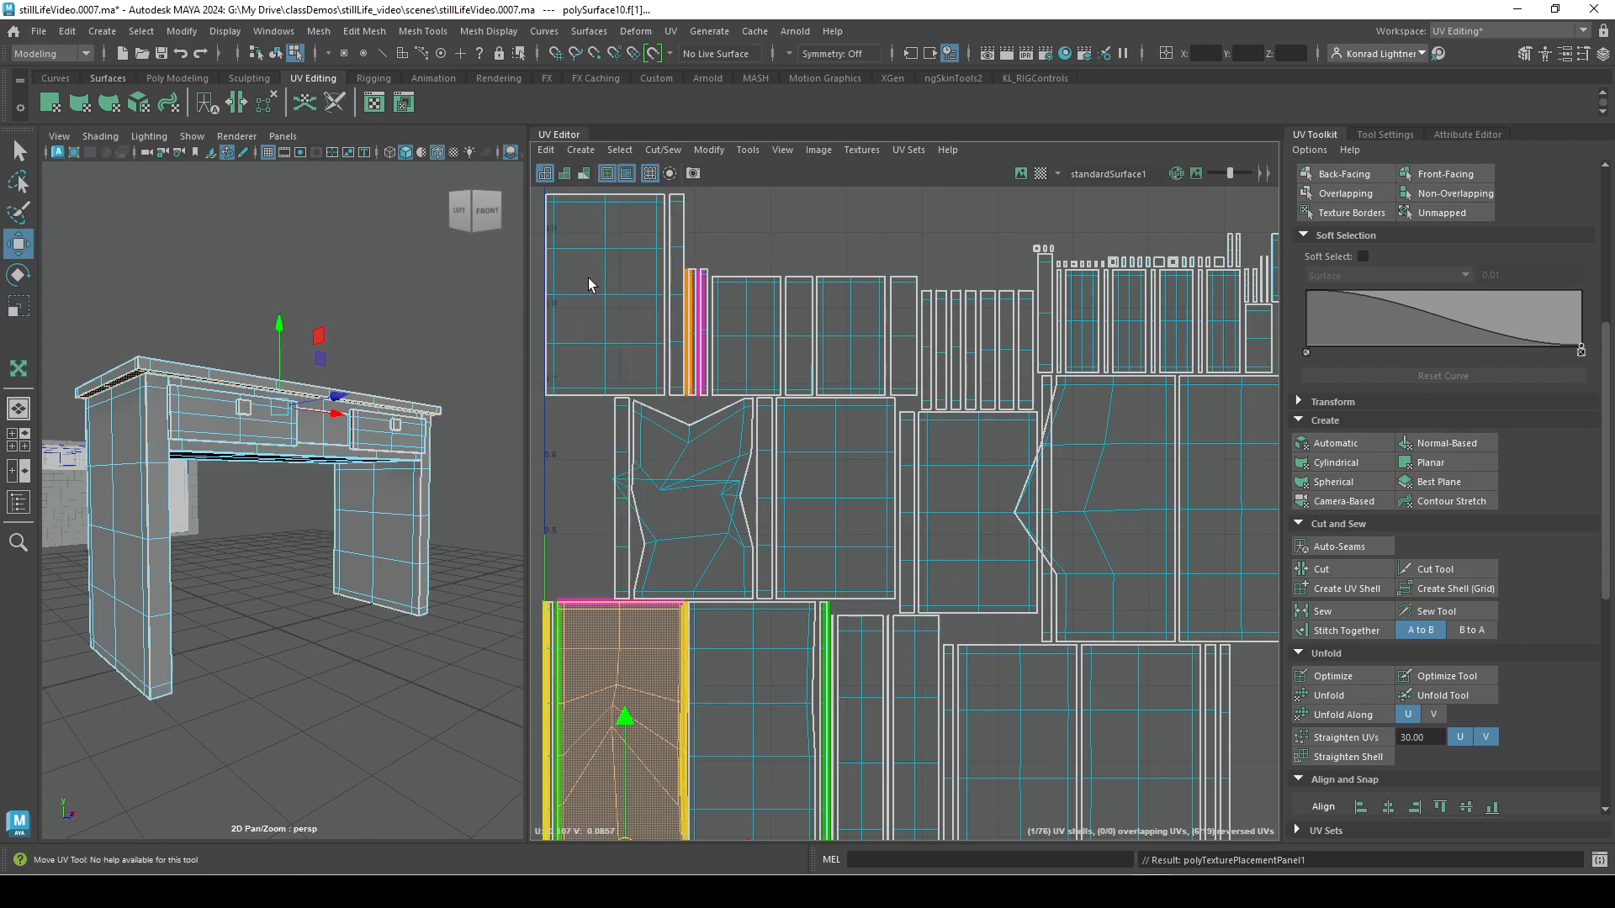
click(591, 280)
alt+middle_drag(812, 205, 930, 316)
drag(731, 396, 661, 329)
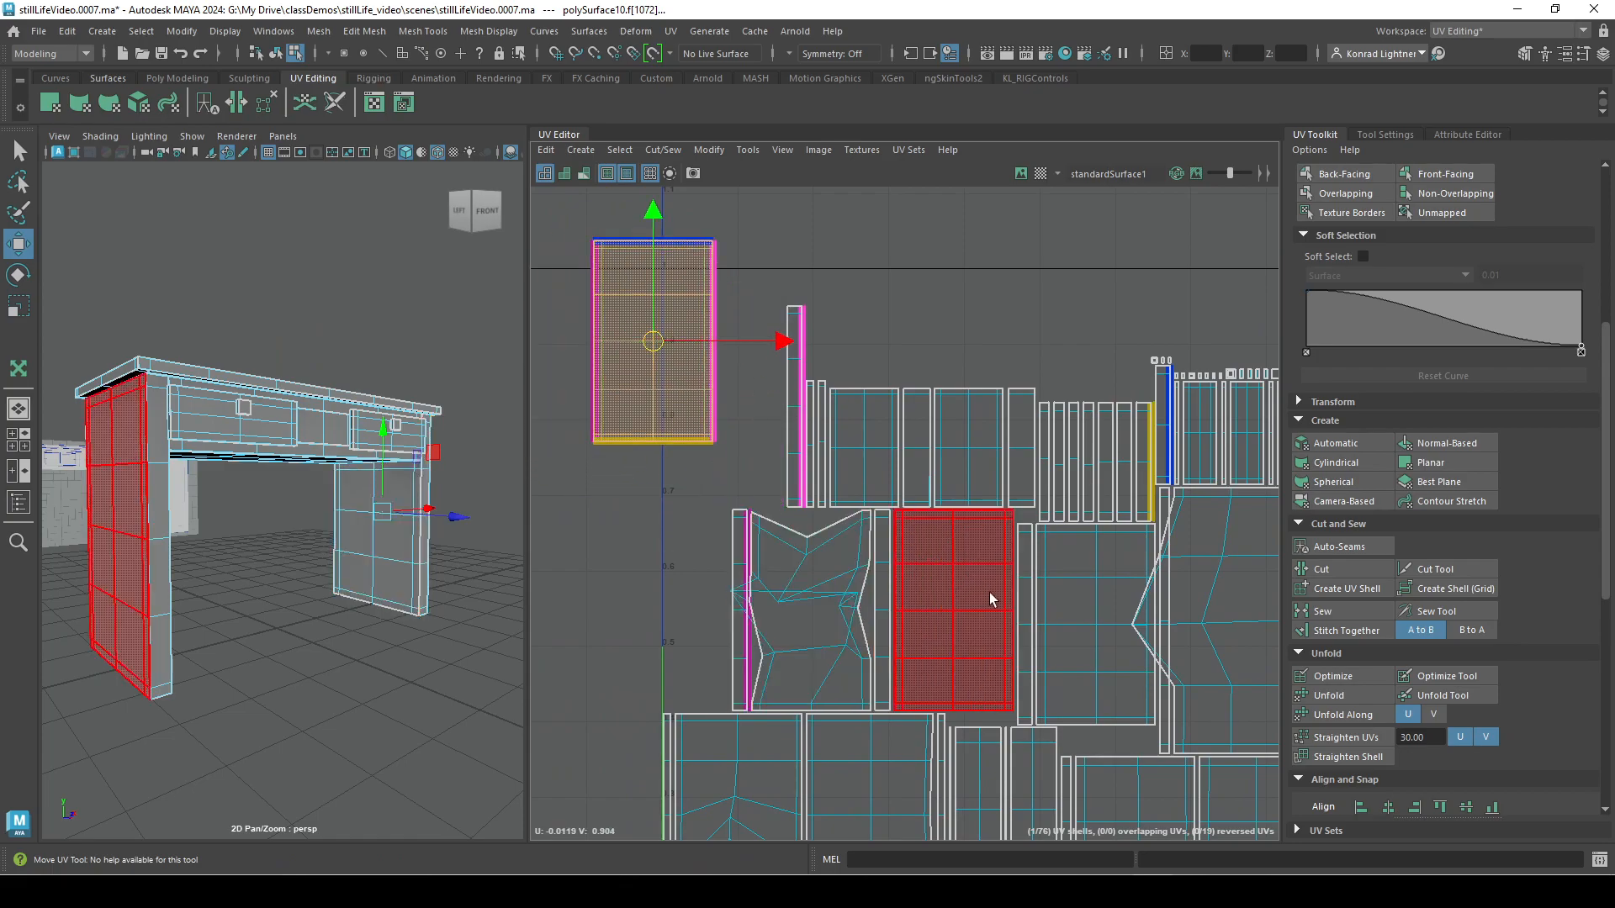
Move the UV shell of the near leg's outer face above the layout, and turn off shell border colouring.
click(979, 659)
drag(982, 610, 1087, 282)
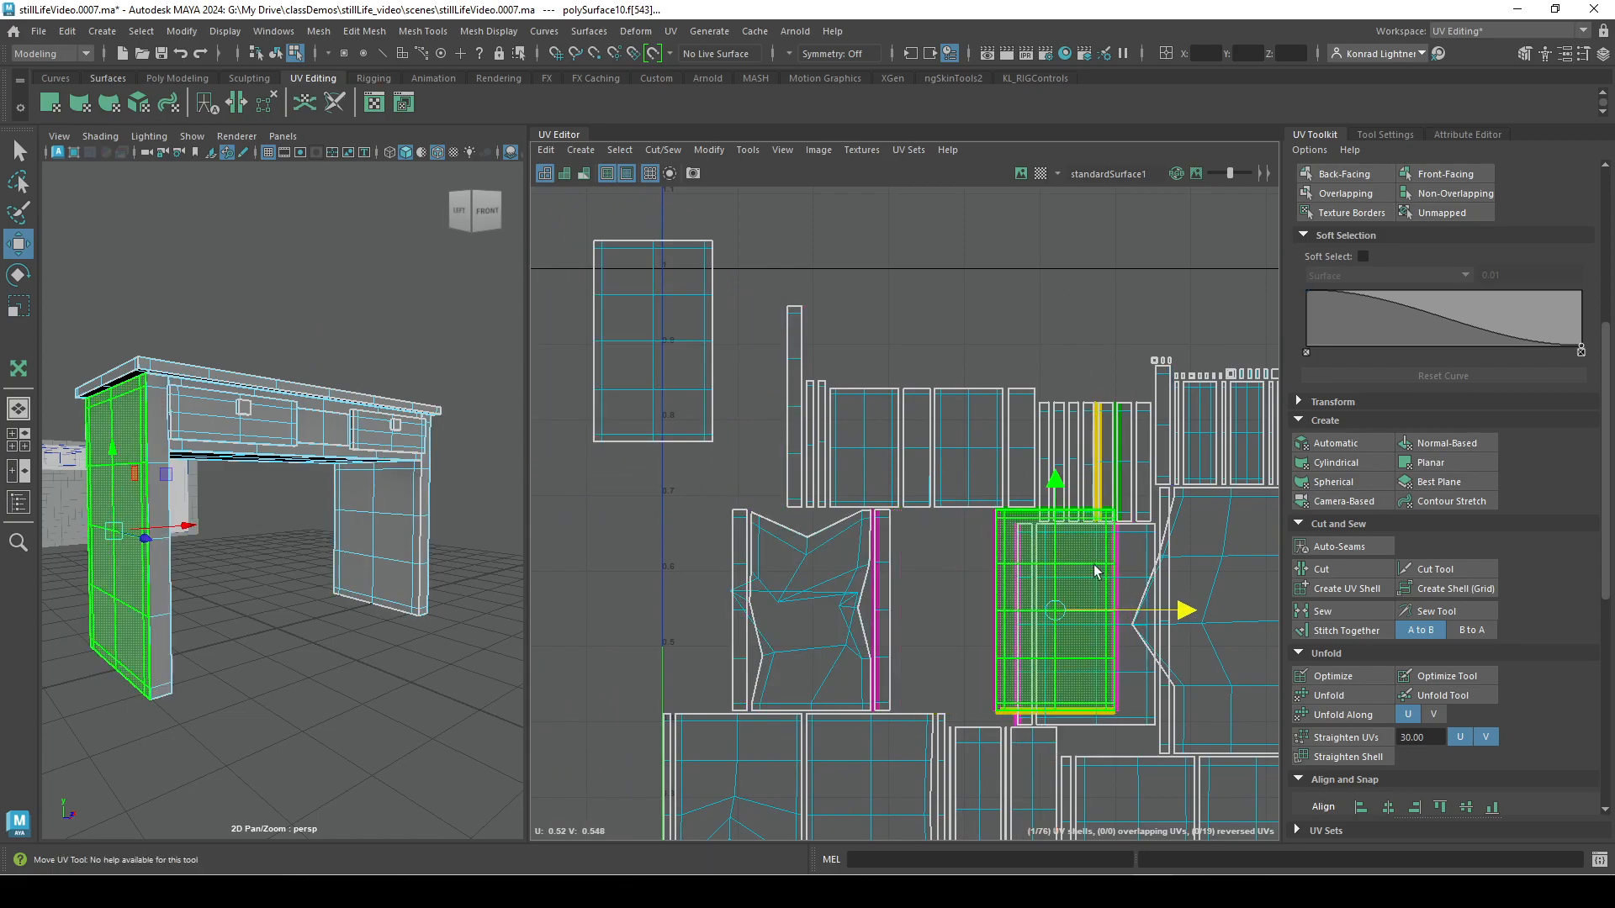
drag(1062, 607, 1073, 216)
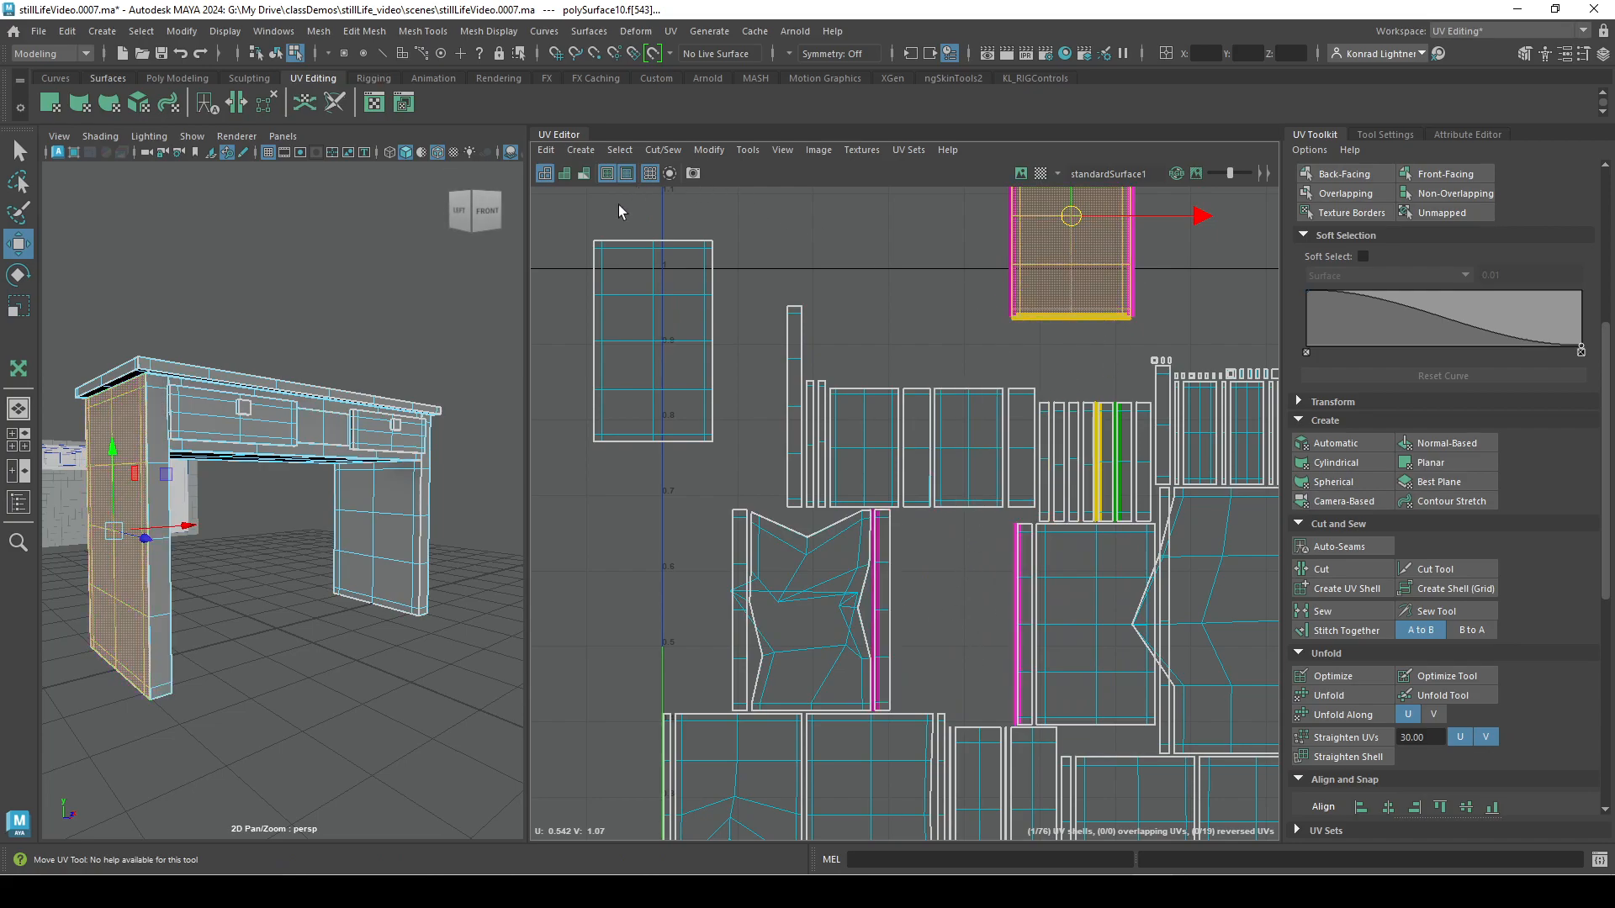
click(626, 173)
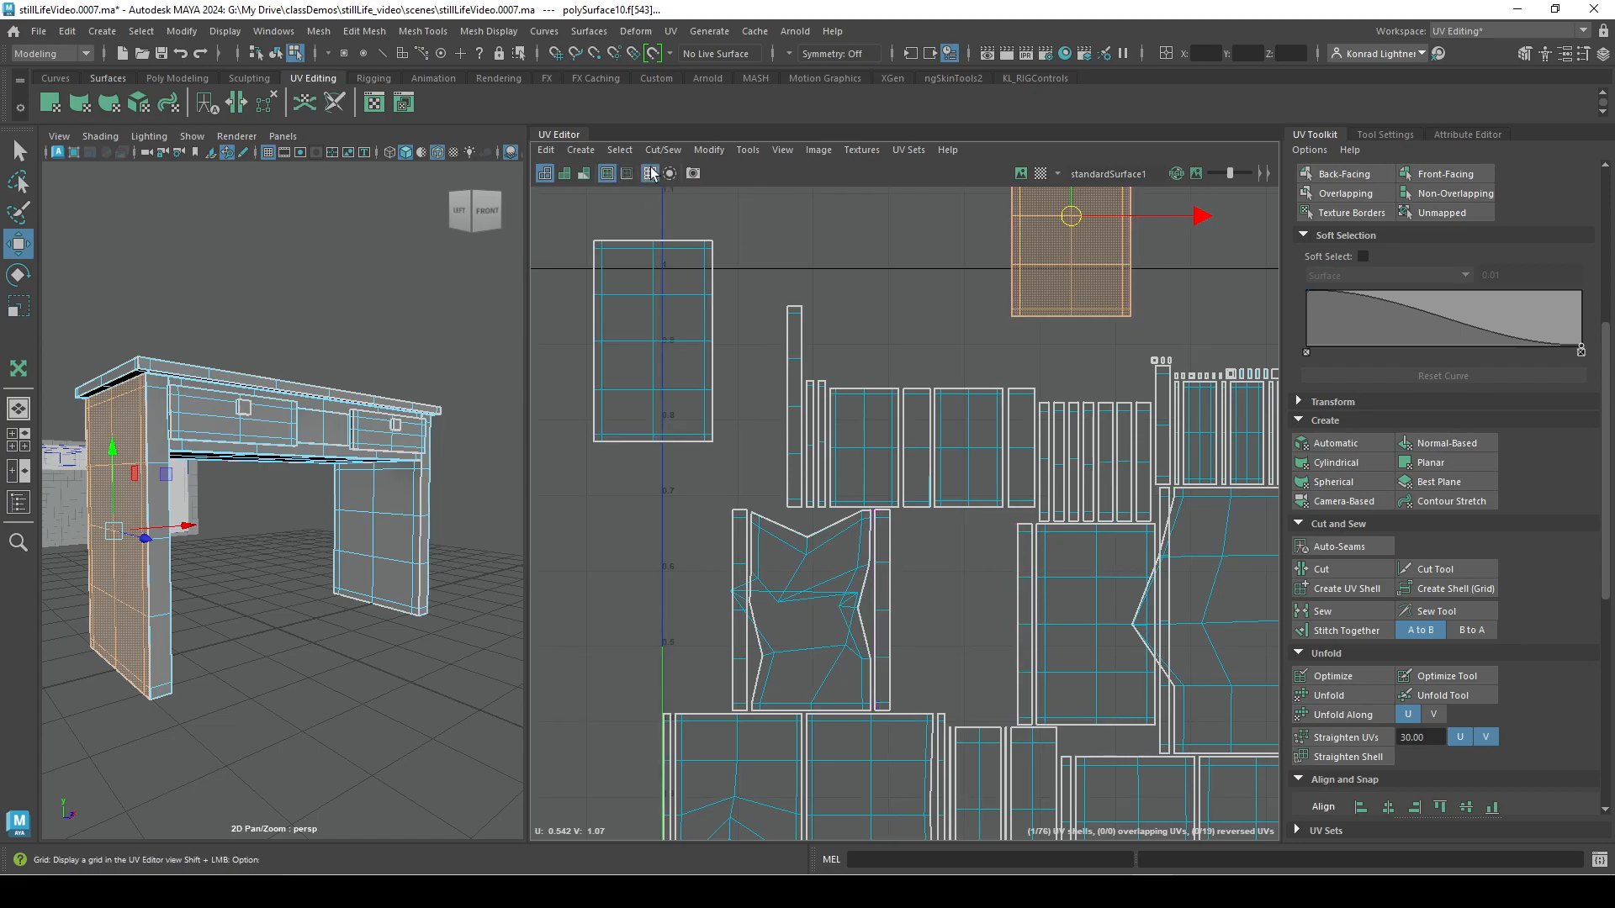
Isolate the deformed UV shell of the desk's underside in the UV Editor, and turn isolation off again.
alt+middle_drag(921, 321, 634, 294)
alt+right_drag(635, 295, 748, 395)
click(996, 683)
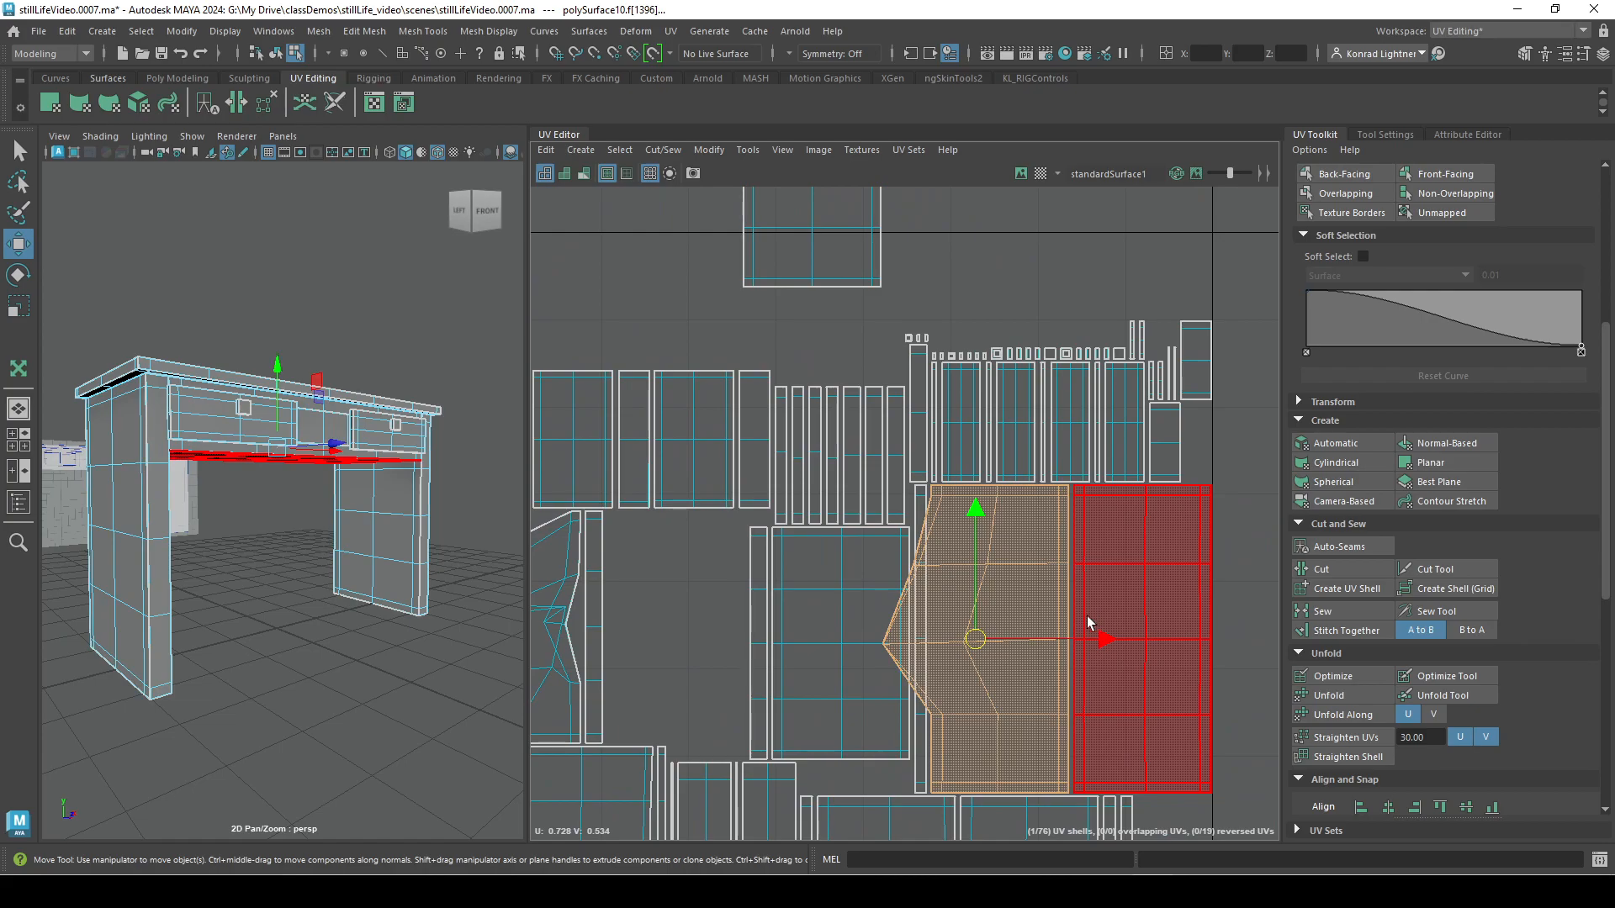
alt+right_drag(1096, 621, 859, 401)
alt+middle_drag(860, 400, 835, 496)
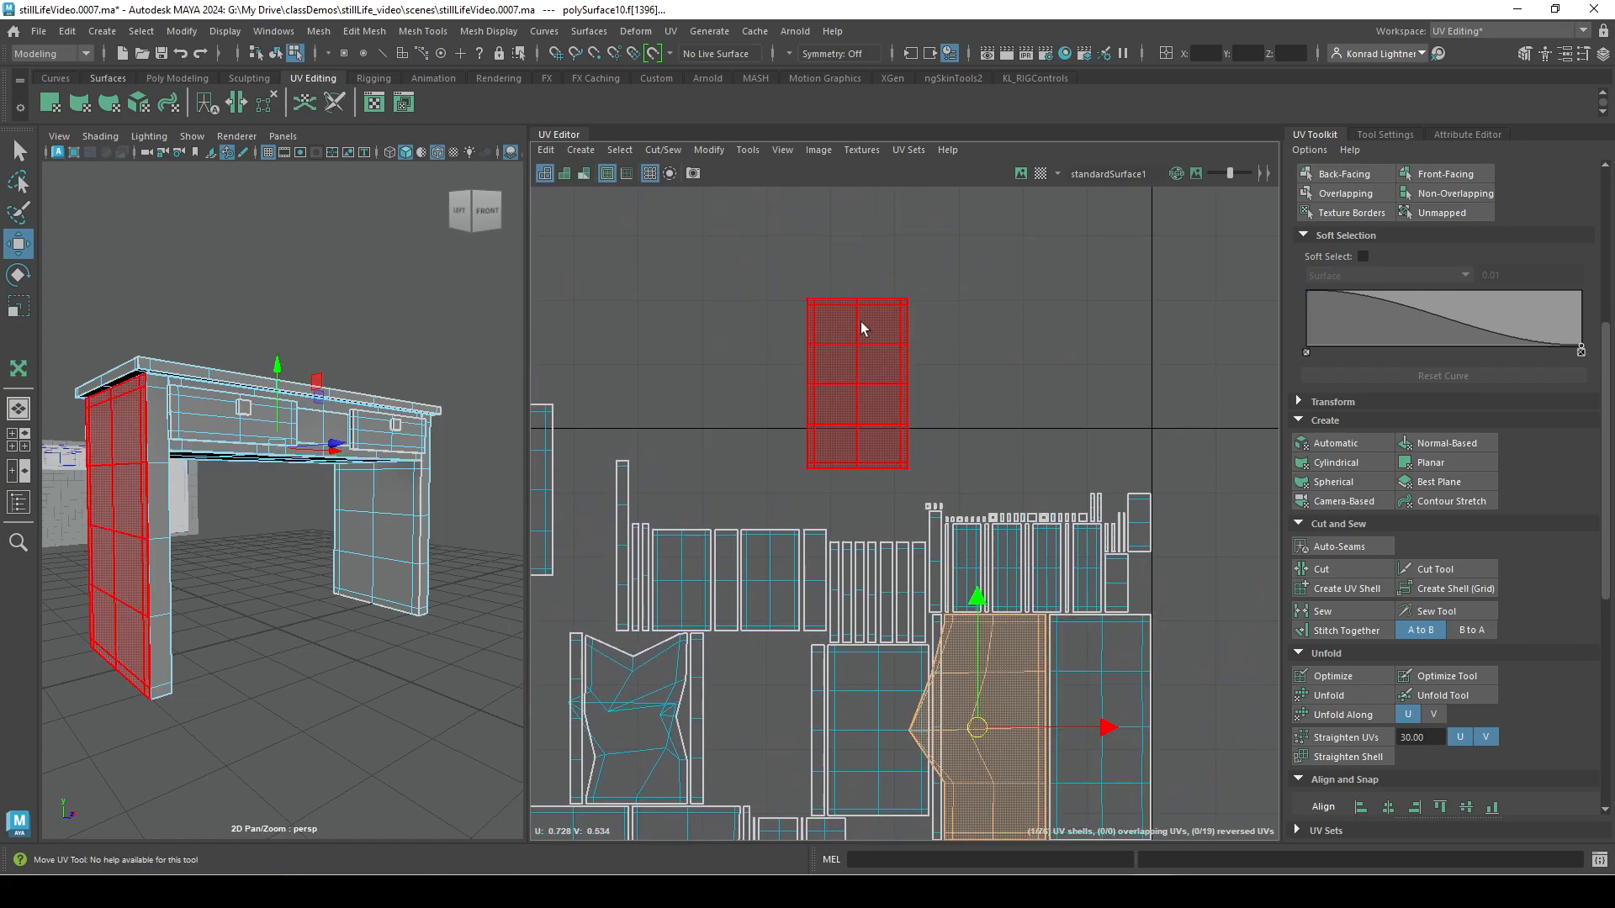
click(669, 175)
alt+middle_drag(836, 537, 697, 290)
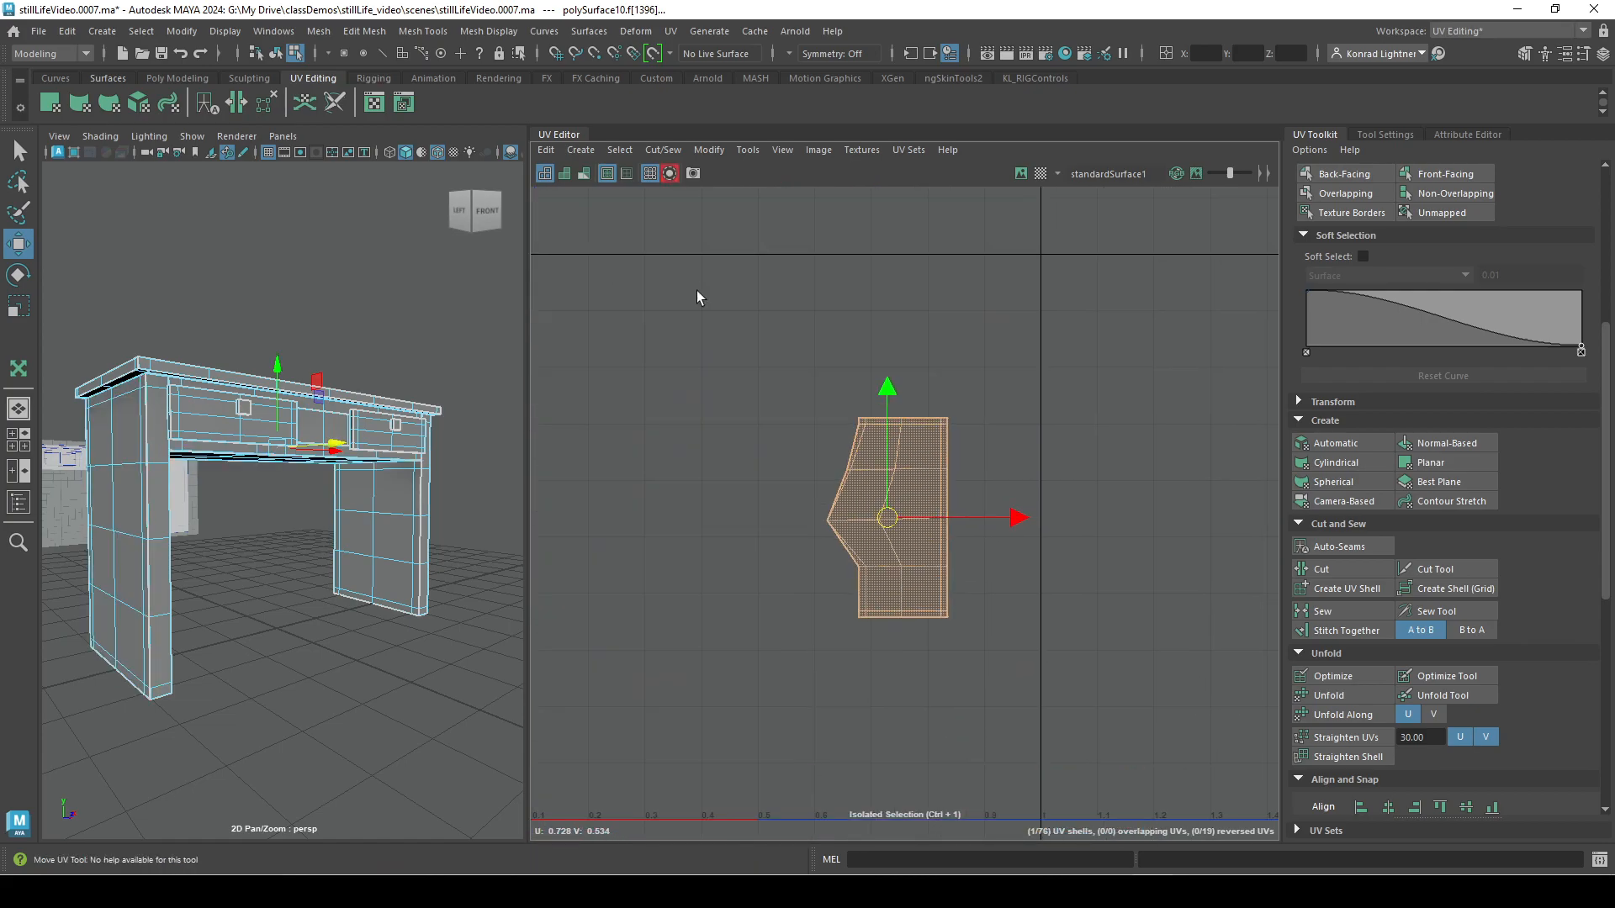
click(669, 173)
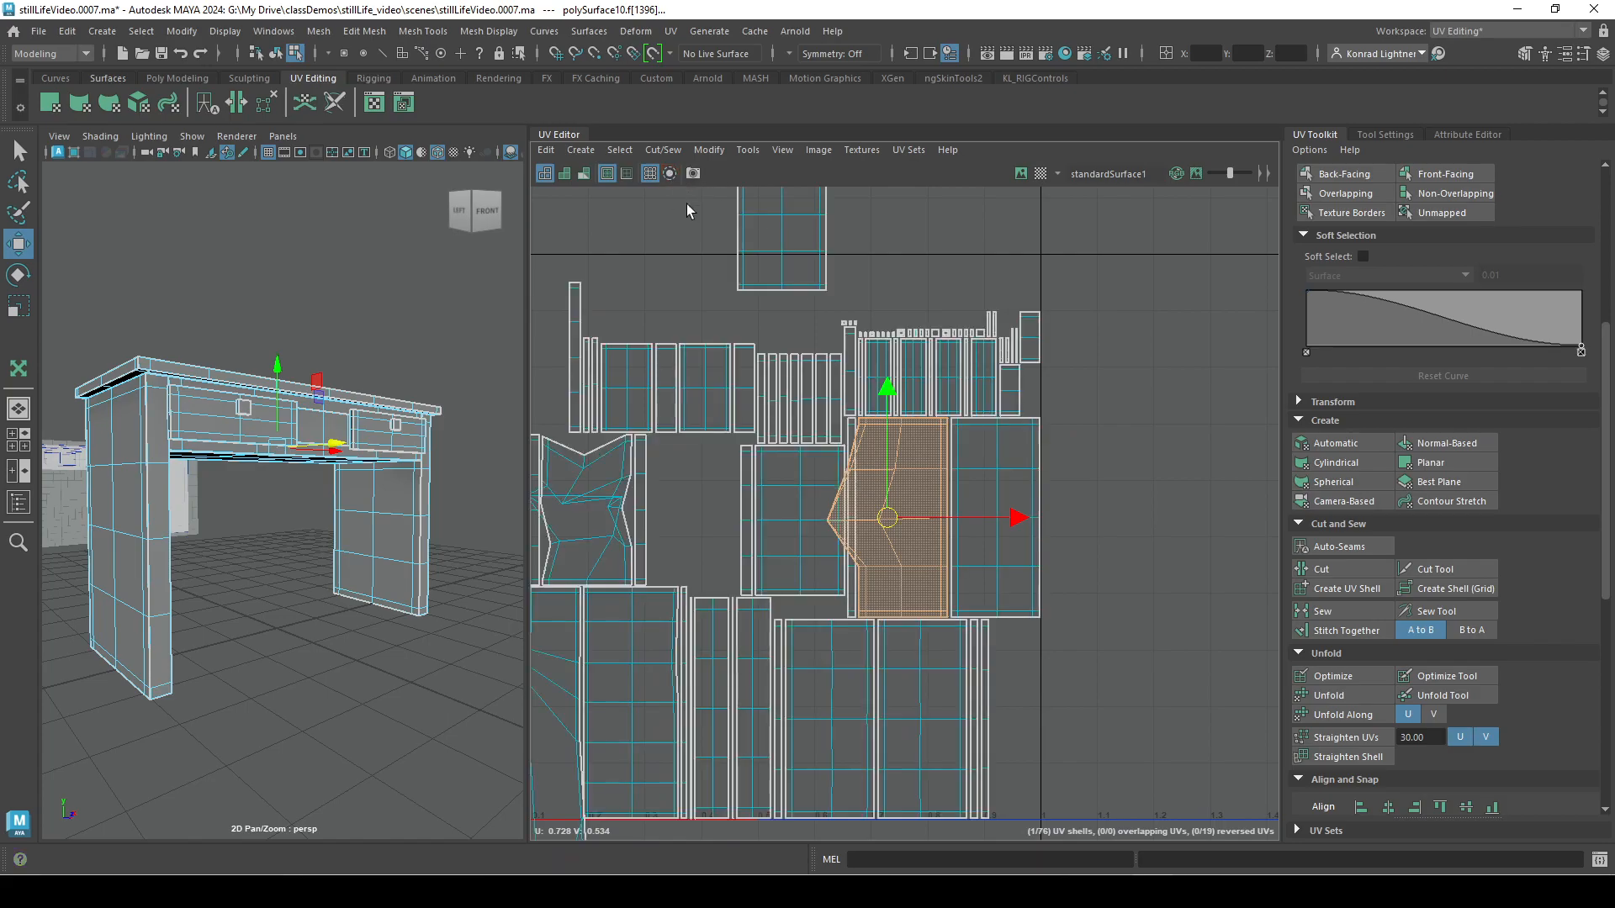
Examine the UV Snapshot options and close them without exporting an image.
click(695, 174)
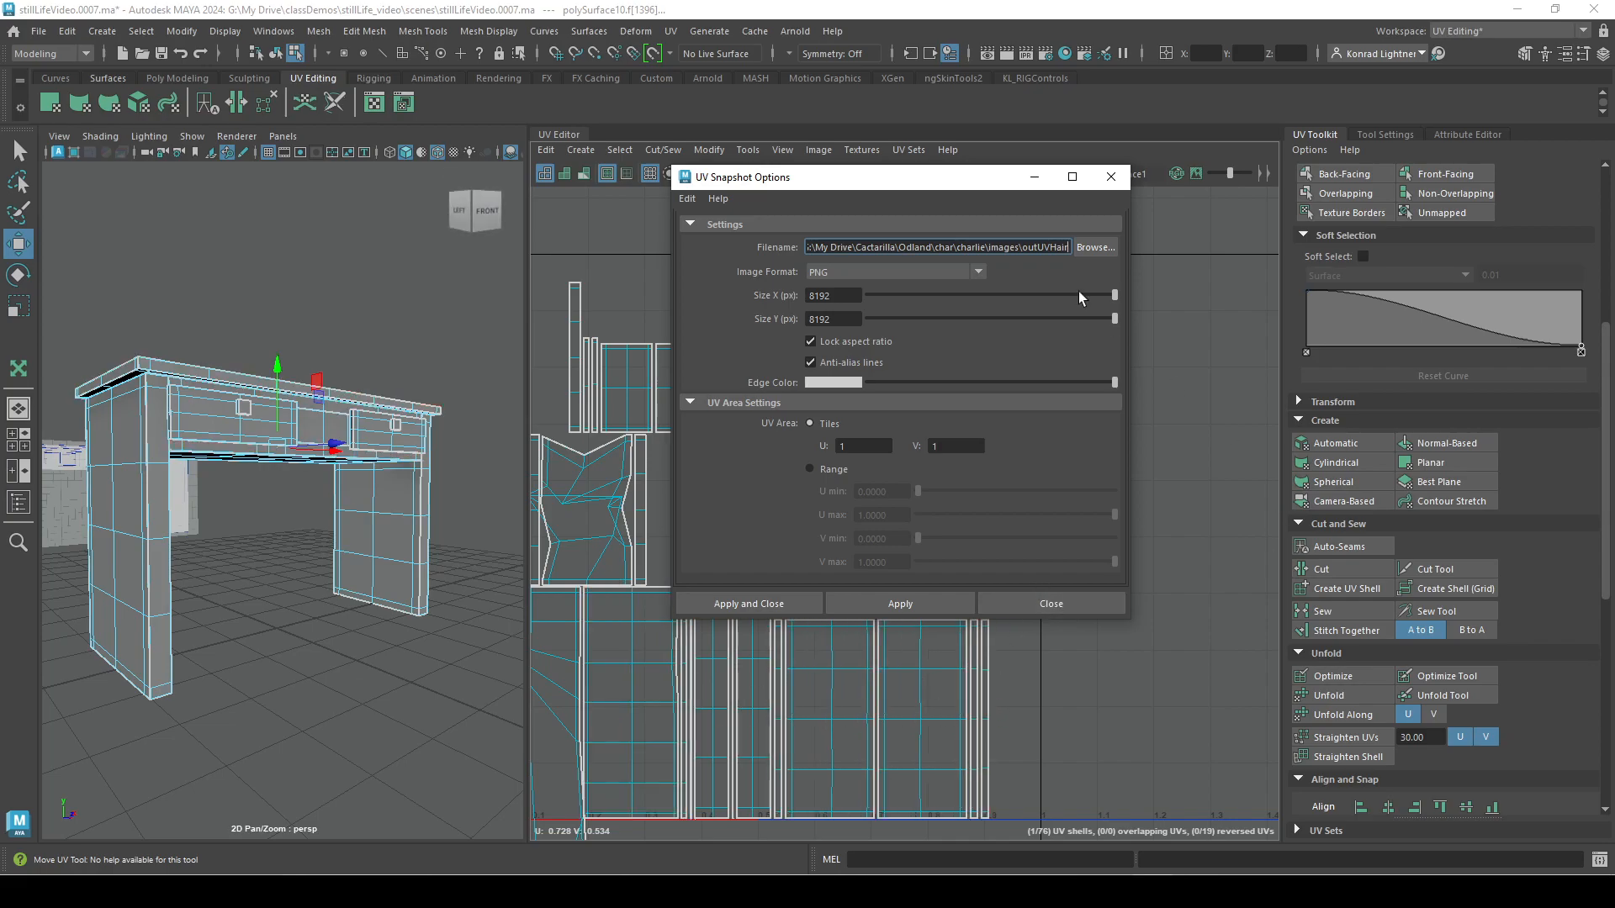
click(1051, 604)
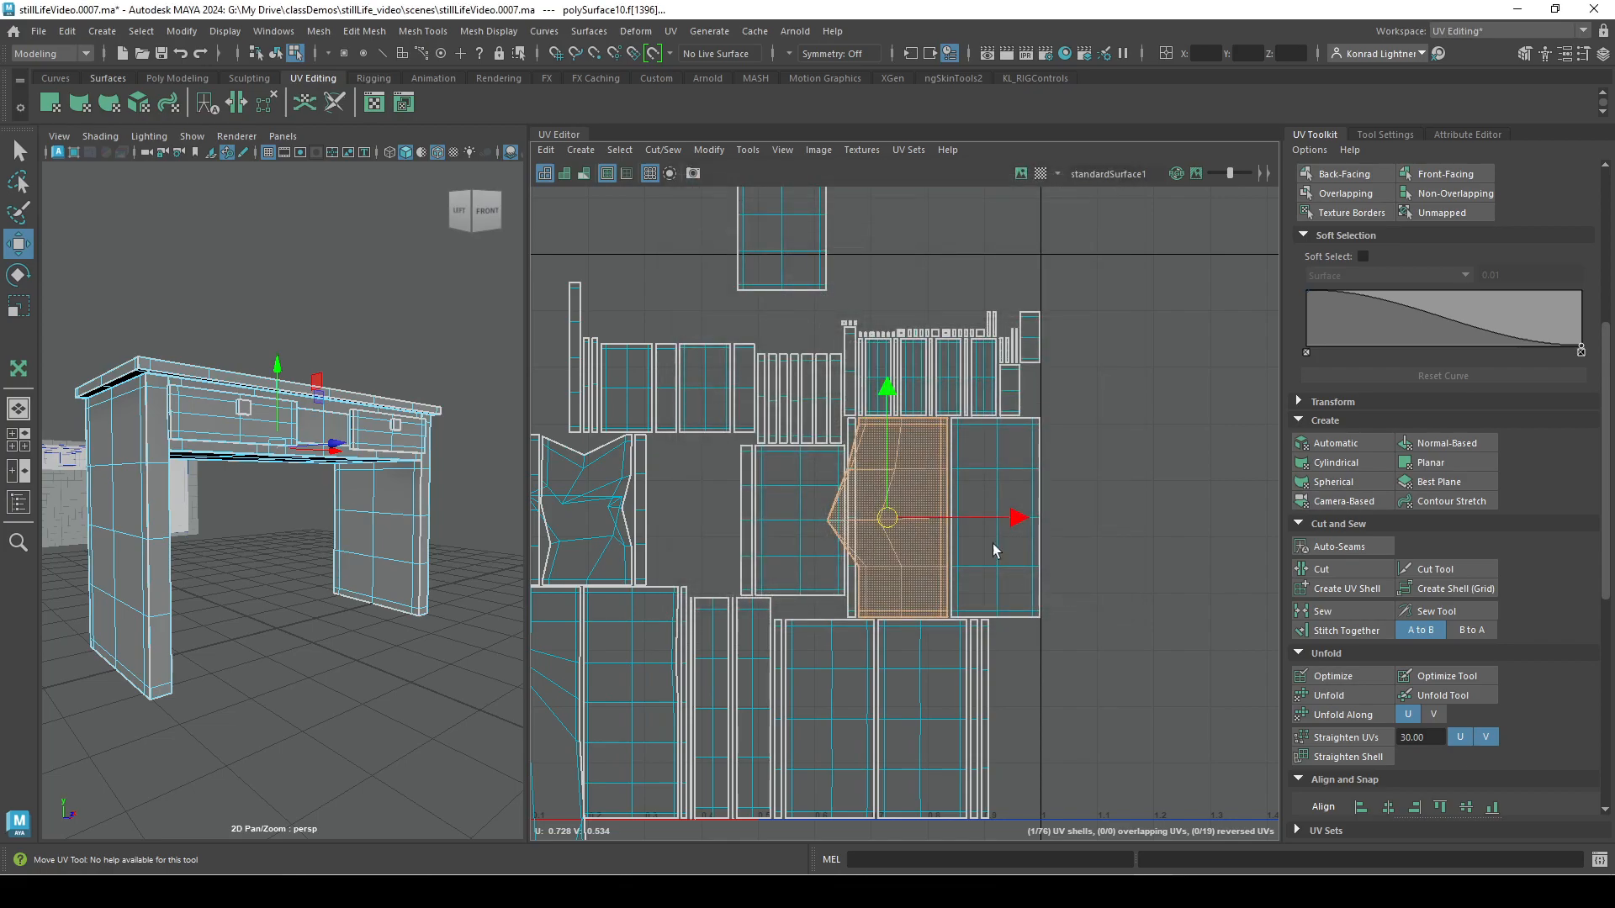
Toggle the desk's checker map and the UV Editor's texture image display several times, leaving both off.
click(1039, 174)
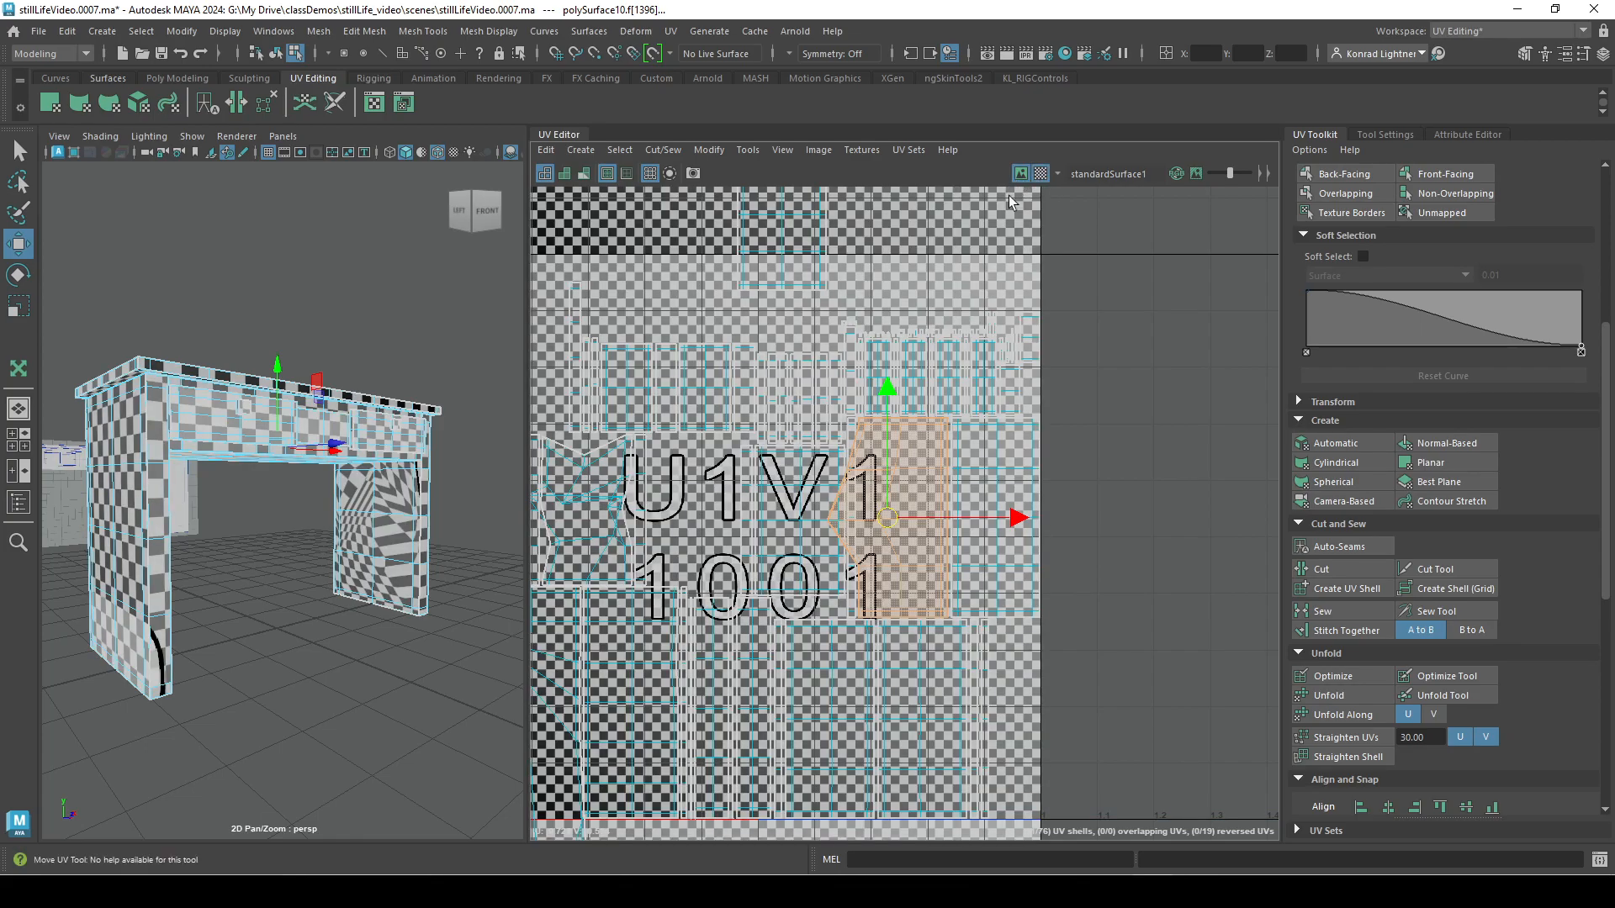
click(1018, 174)
click(1018, 173)
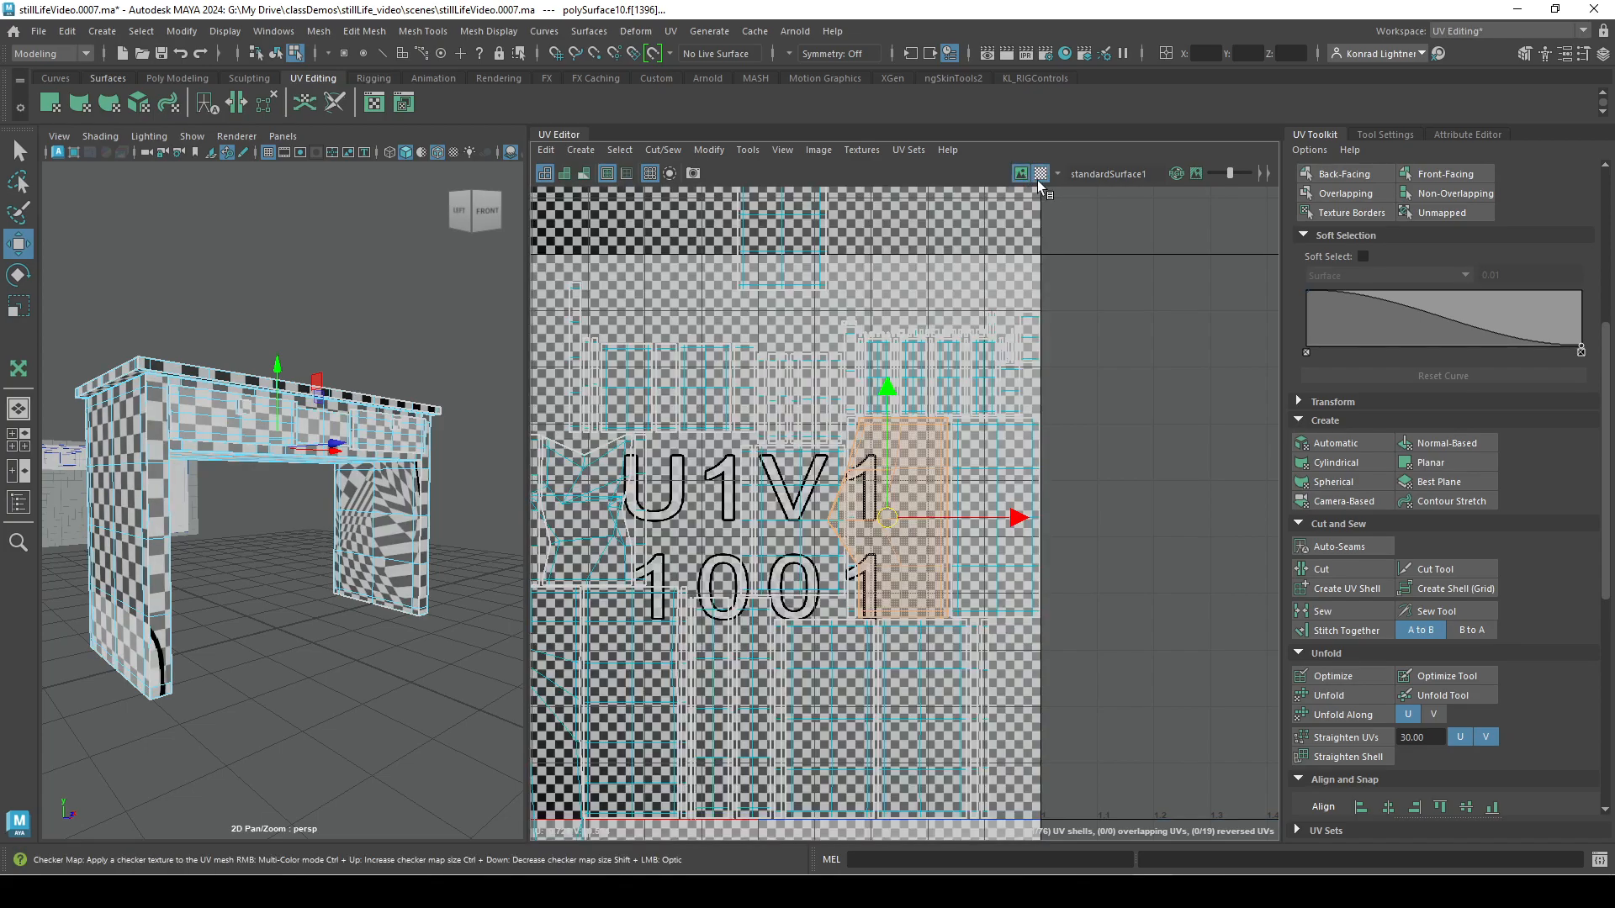
click(1040, 173)
click(1018, 173)
click(1018, 173)
click(1018, 173)
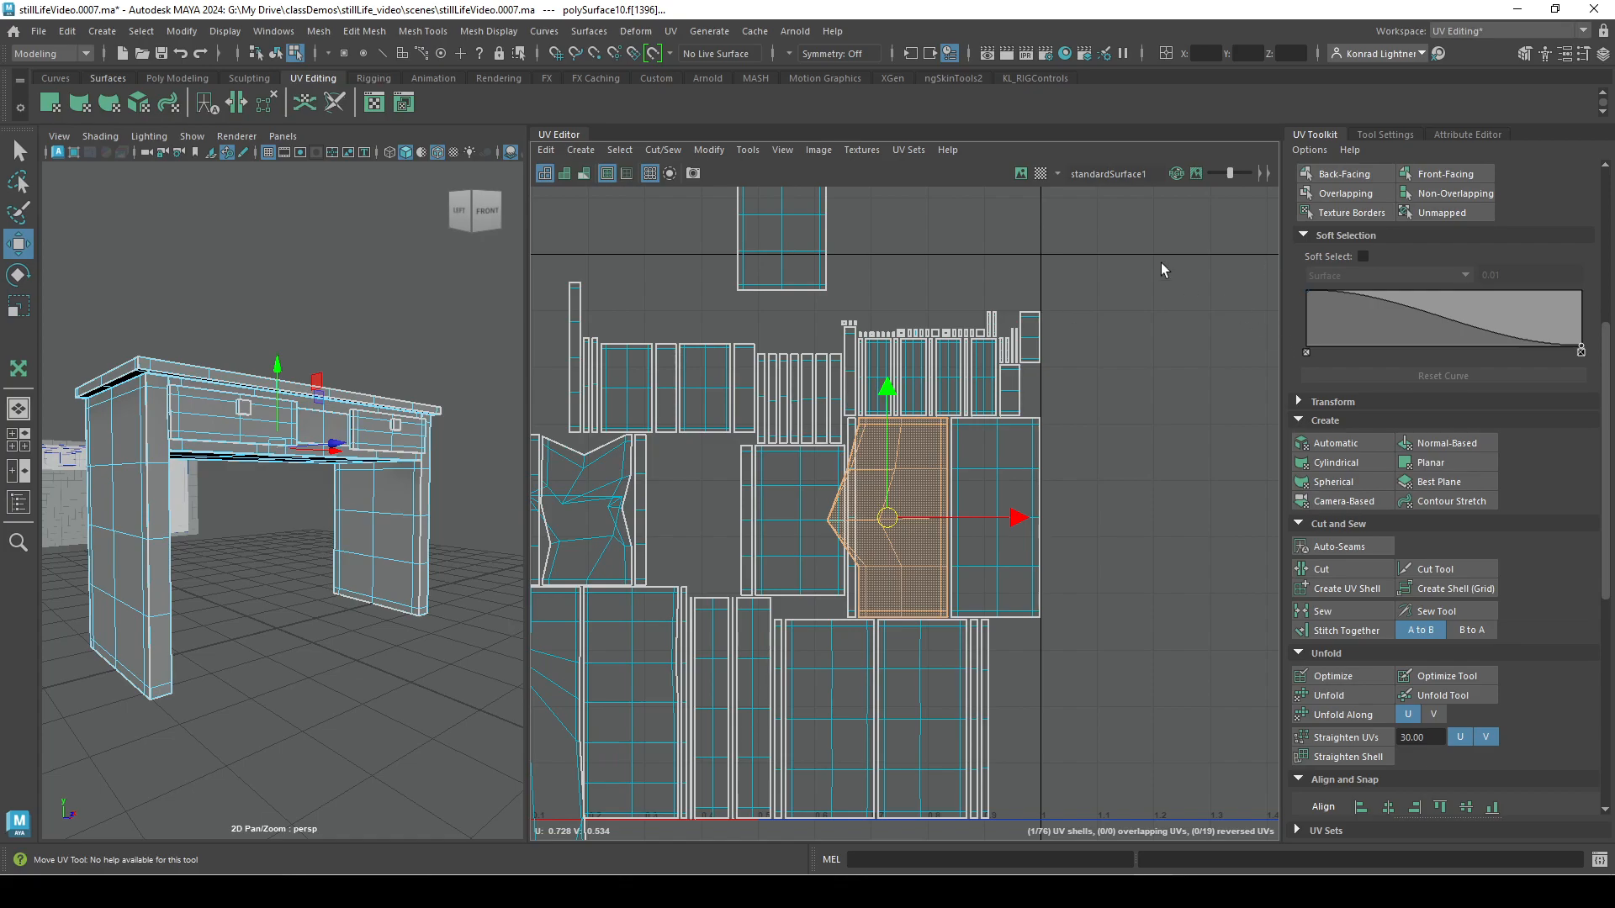
Turn on the checker map and its texture image, and dim the image behind the UV shells.
click(1041, 173)
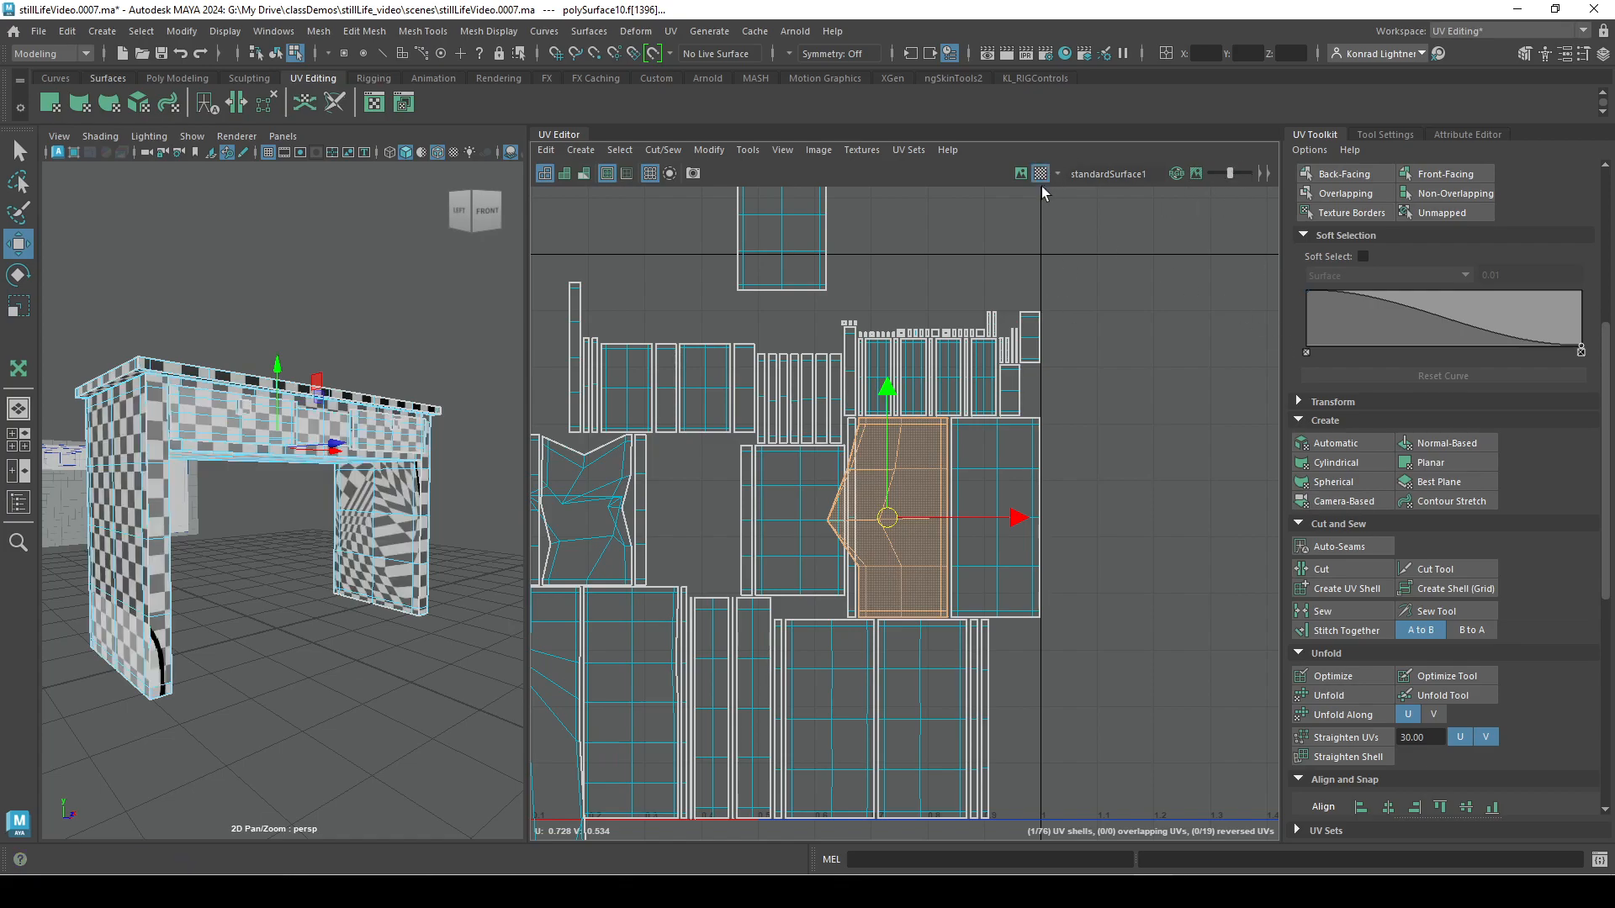
click(1023, 173)
drag(1211, 174, 1240, 180)
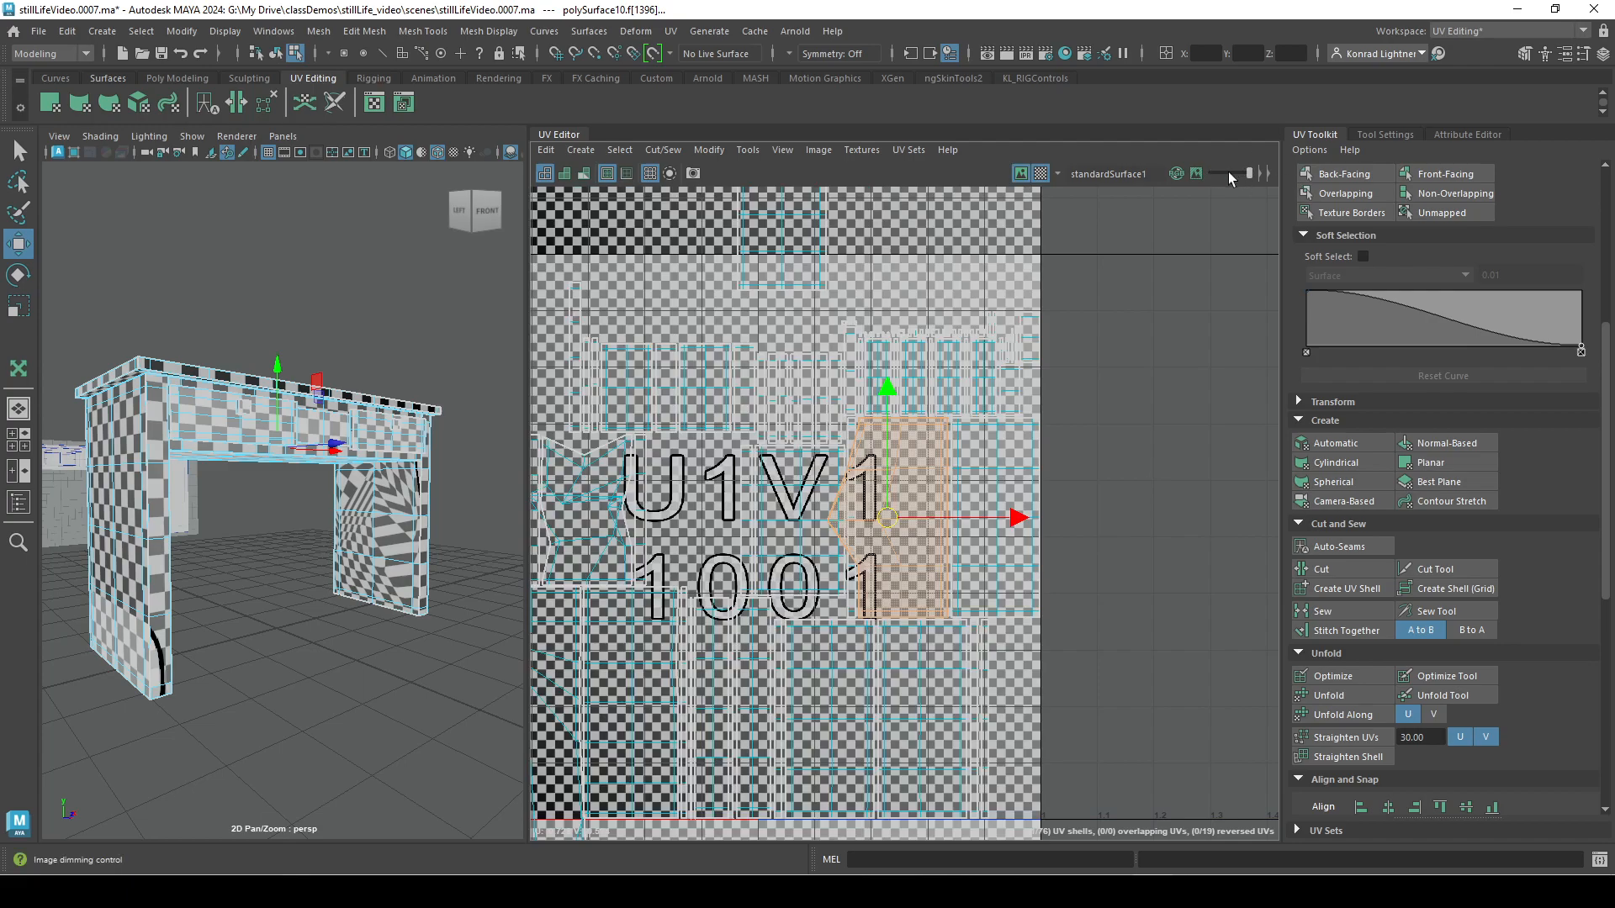
click(1192, 172)
mouse_move(1259, 178)
mouse_down()
mouse_move(1218, 174)
mouse_move(1239, 183)
mouse_up()
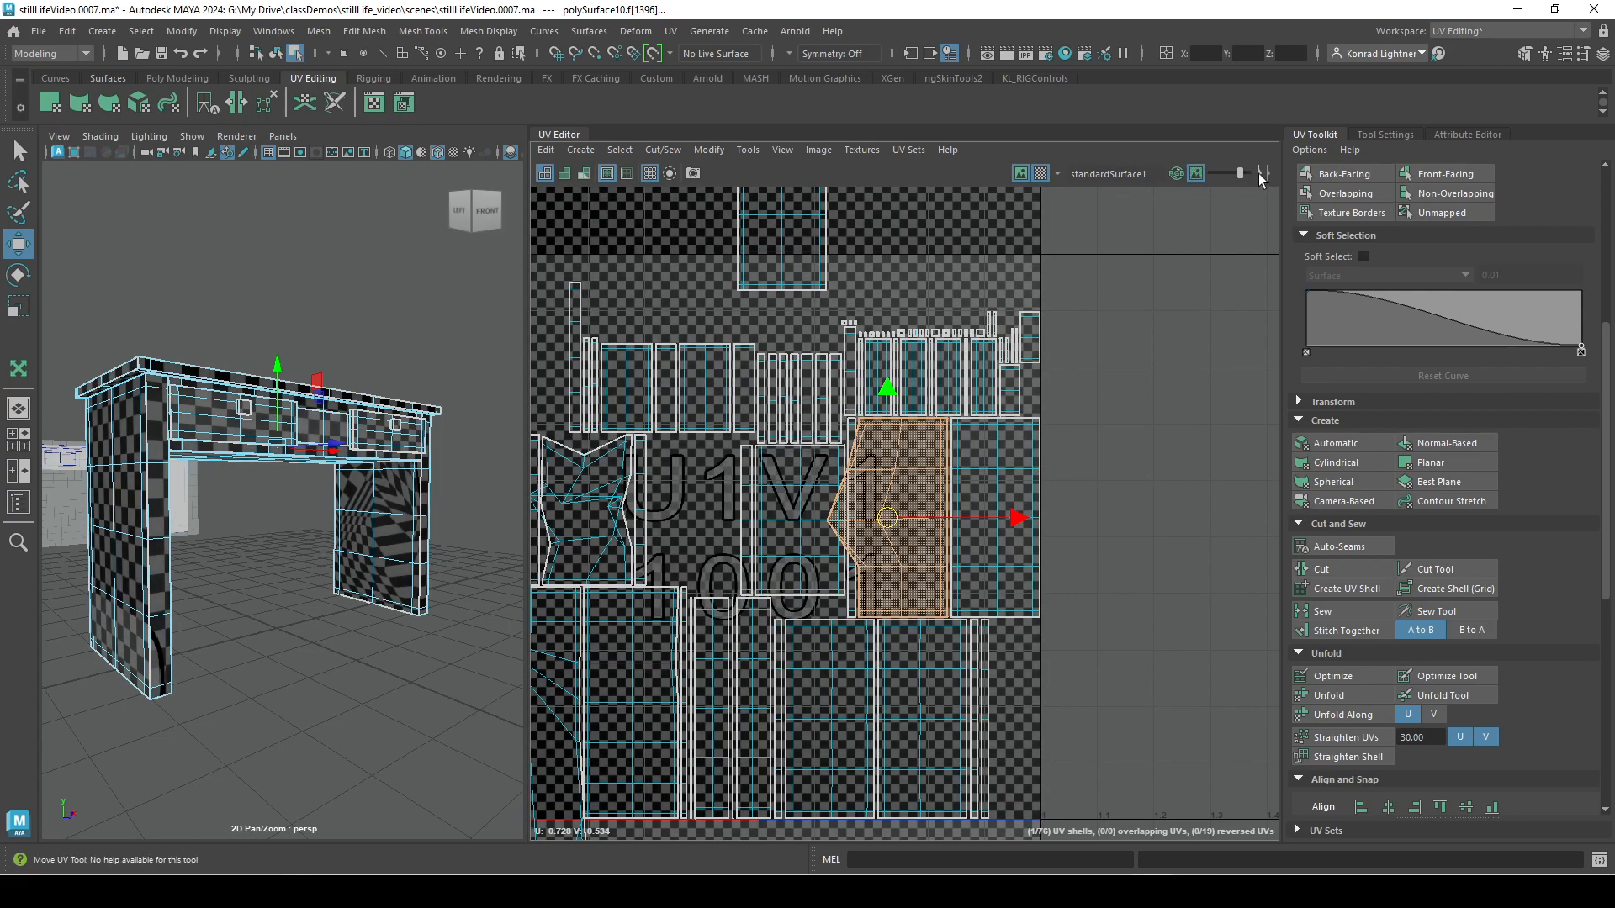
Reveal the UV Editor's remaining display controls and turn off image dimming.
click(1262, 174)
click(1269, 174)
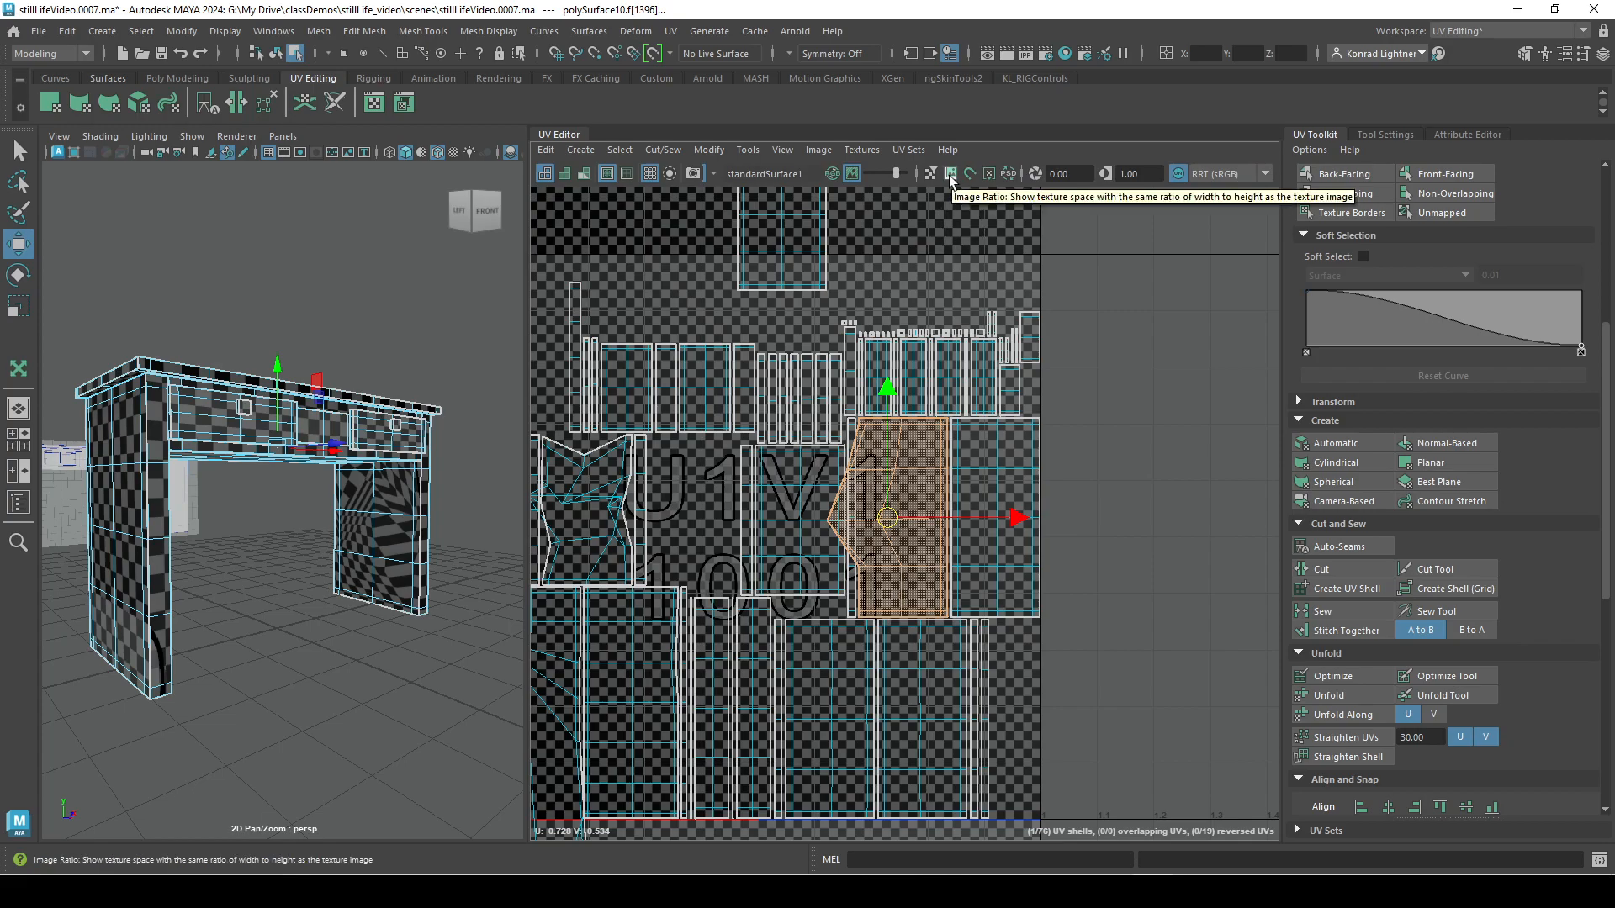
click(853, 174)
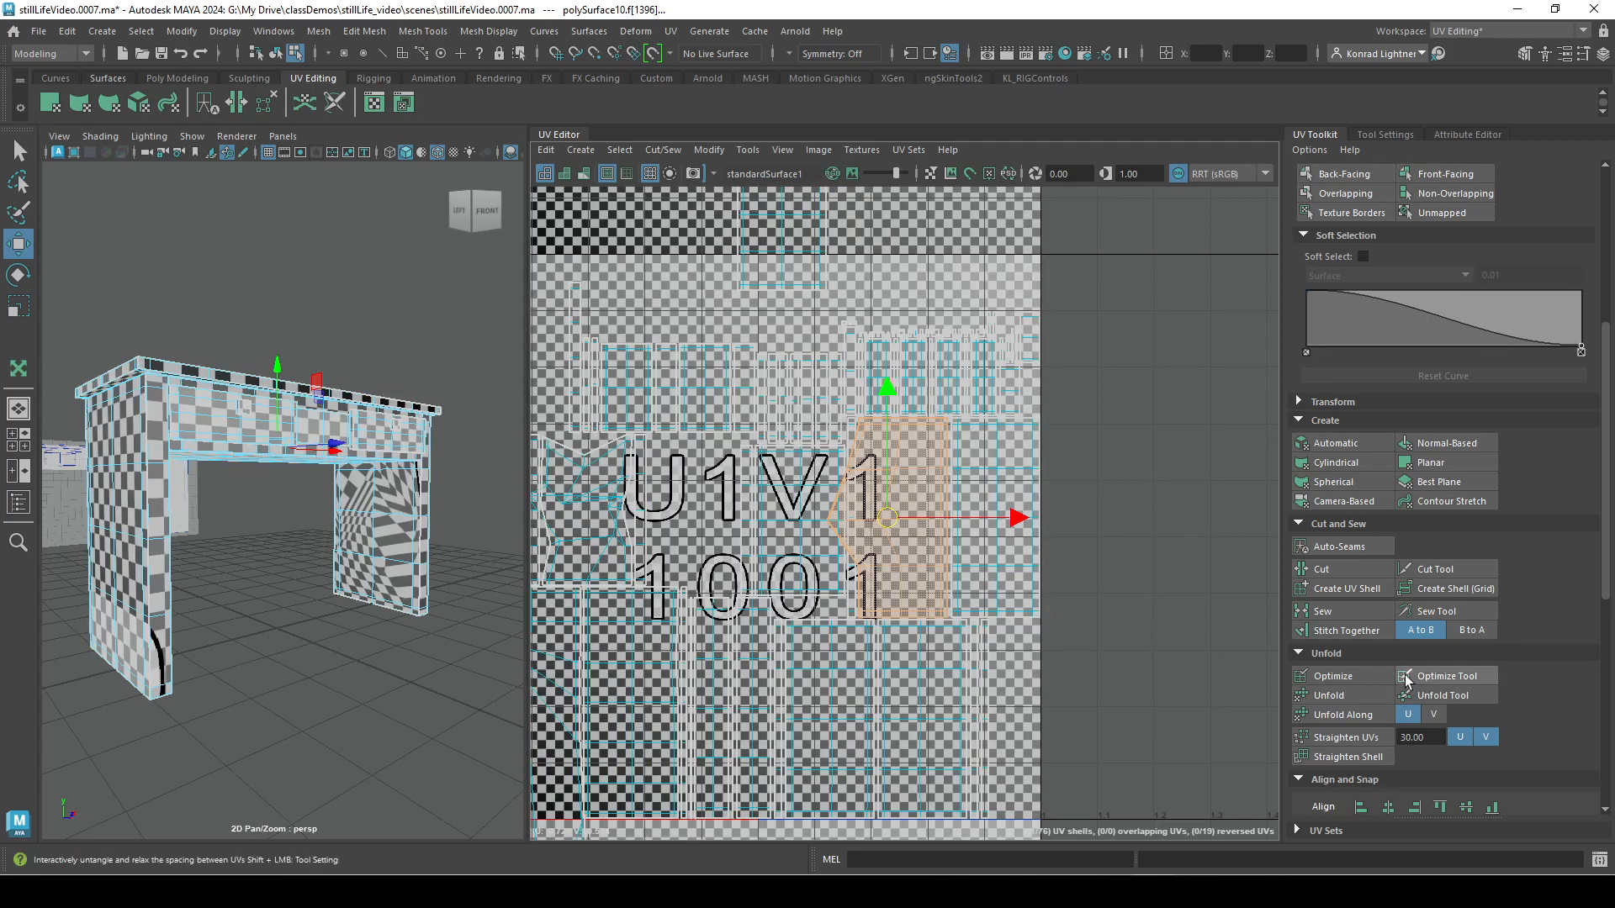
Switch from UV shell selection back to object mode with the whole desk selected.
scroll(1450, 681, up, 4)
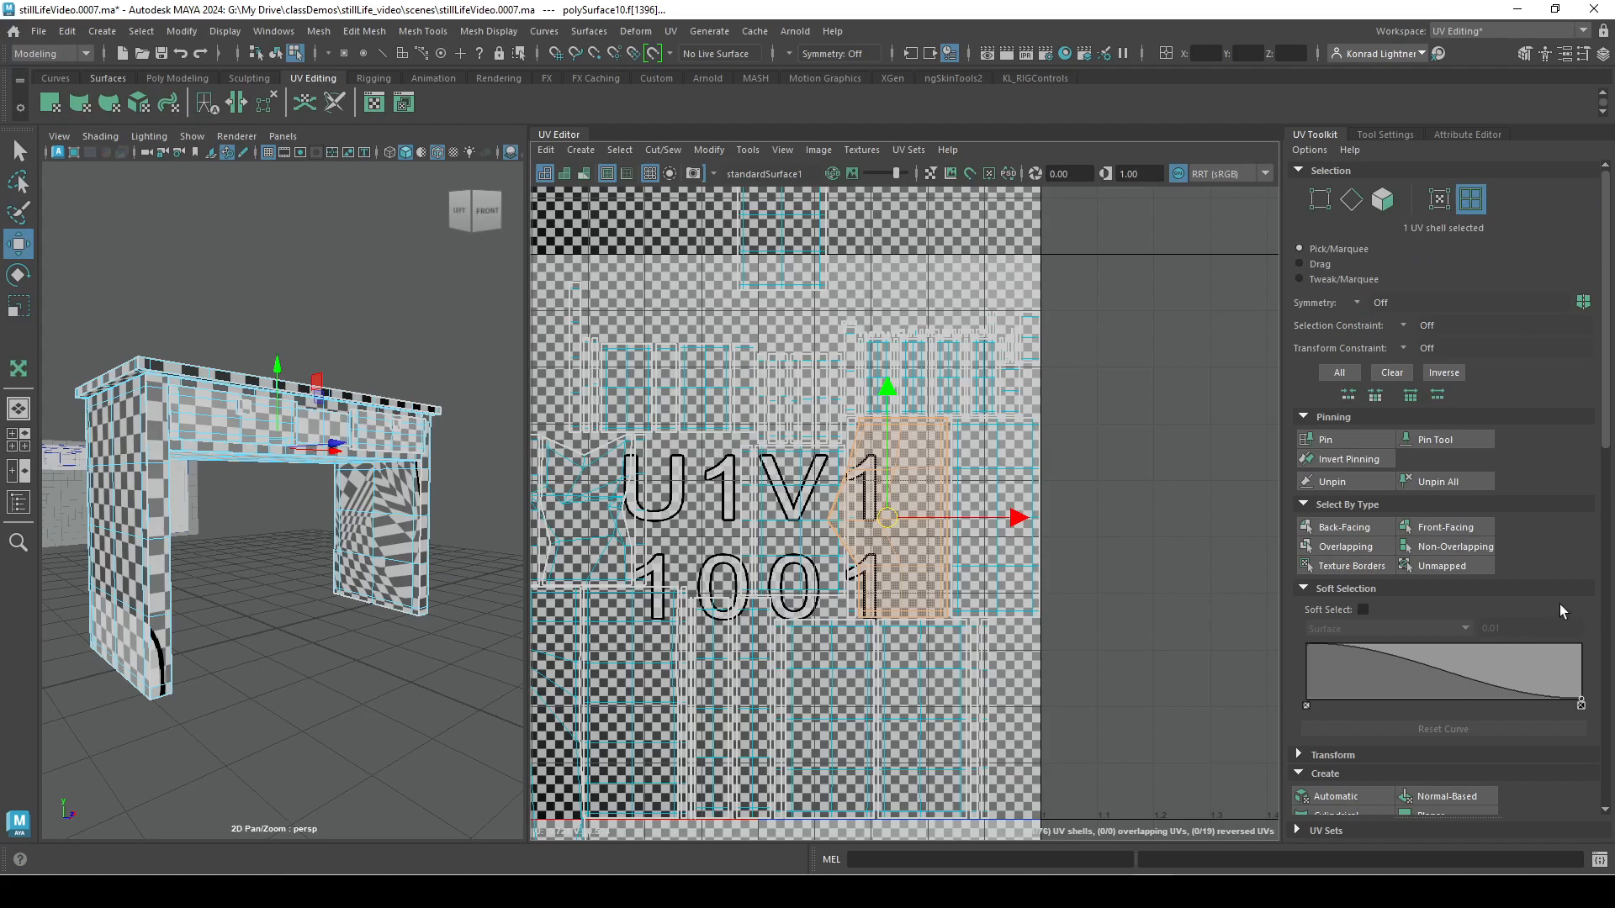
right_drag(327, 410, 346, 414)
click(346, 414)
alt+drag(328, 654, 358, 635)
alt+middle_drag(357, 635, 252, 585)
Examine the Layout UVs options and close them without applying a layout.
scroll(1480, 521, down, 6)
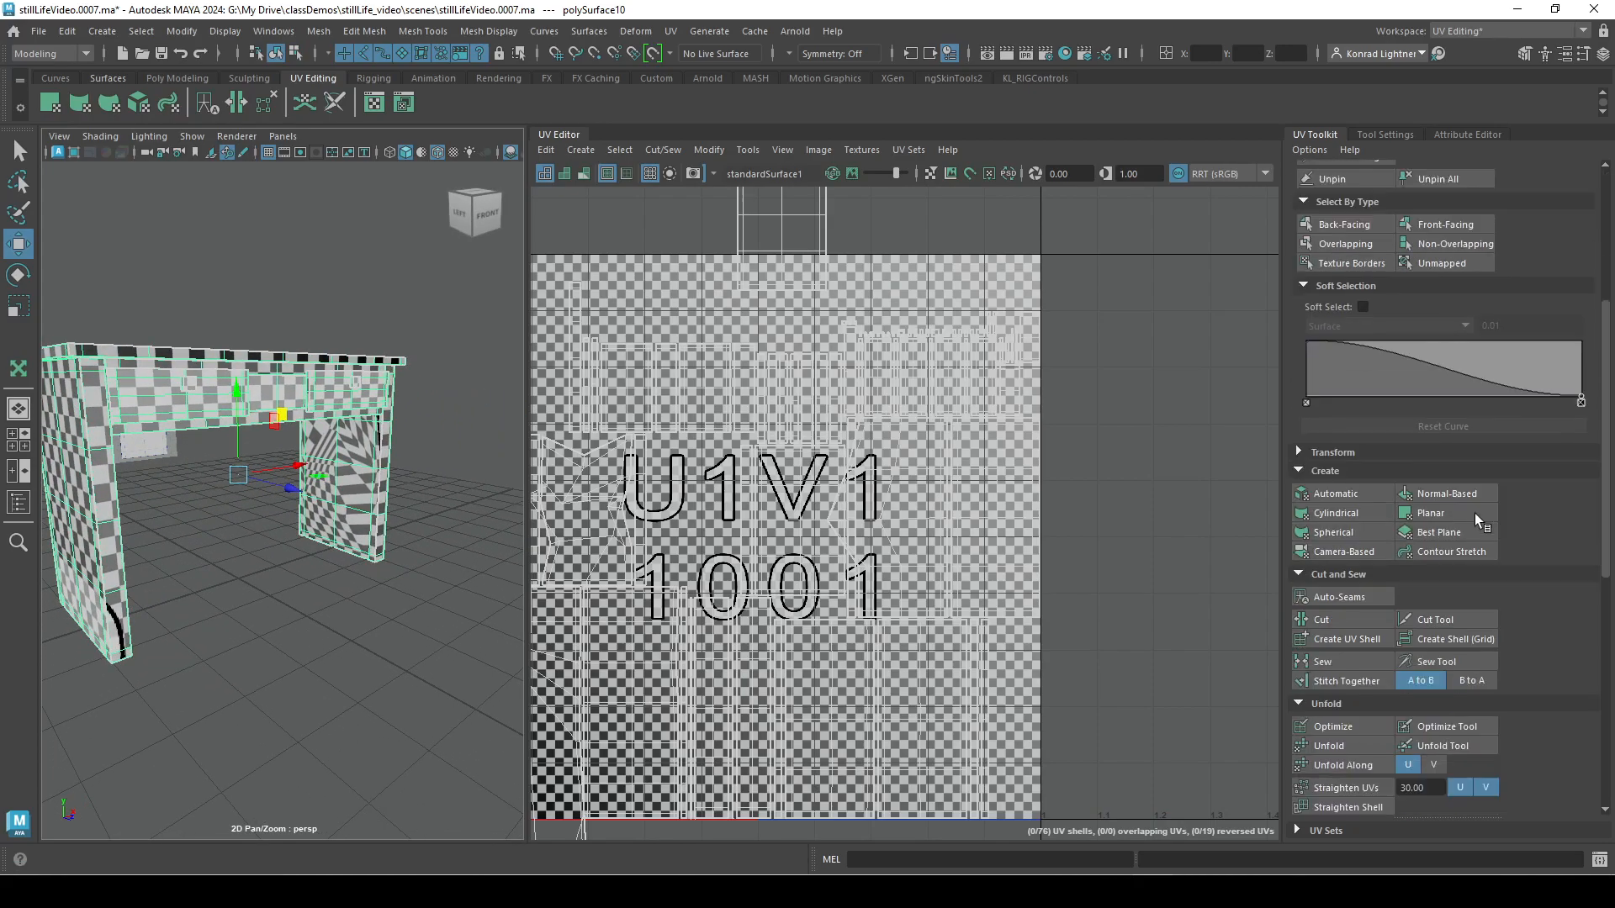
scroll(1546, 545, down, 4)
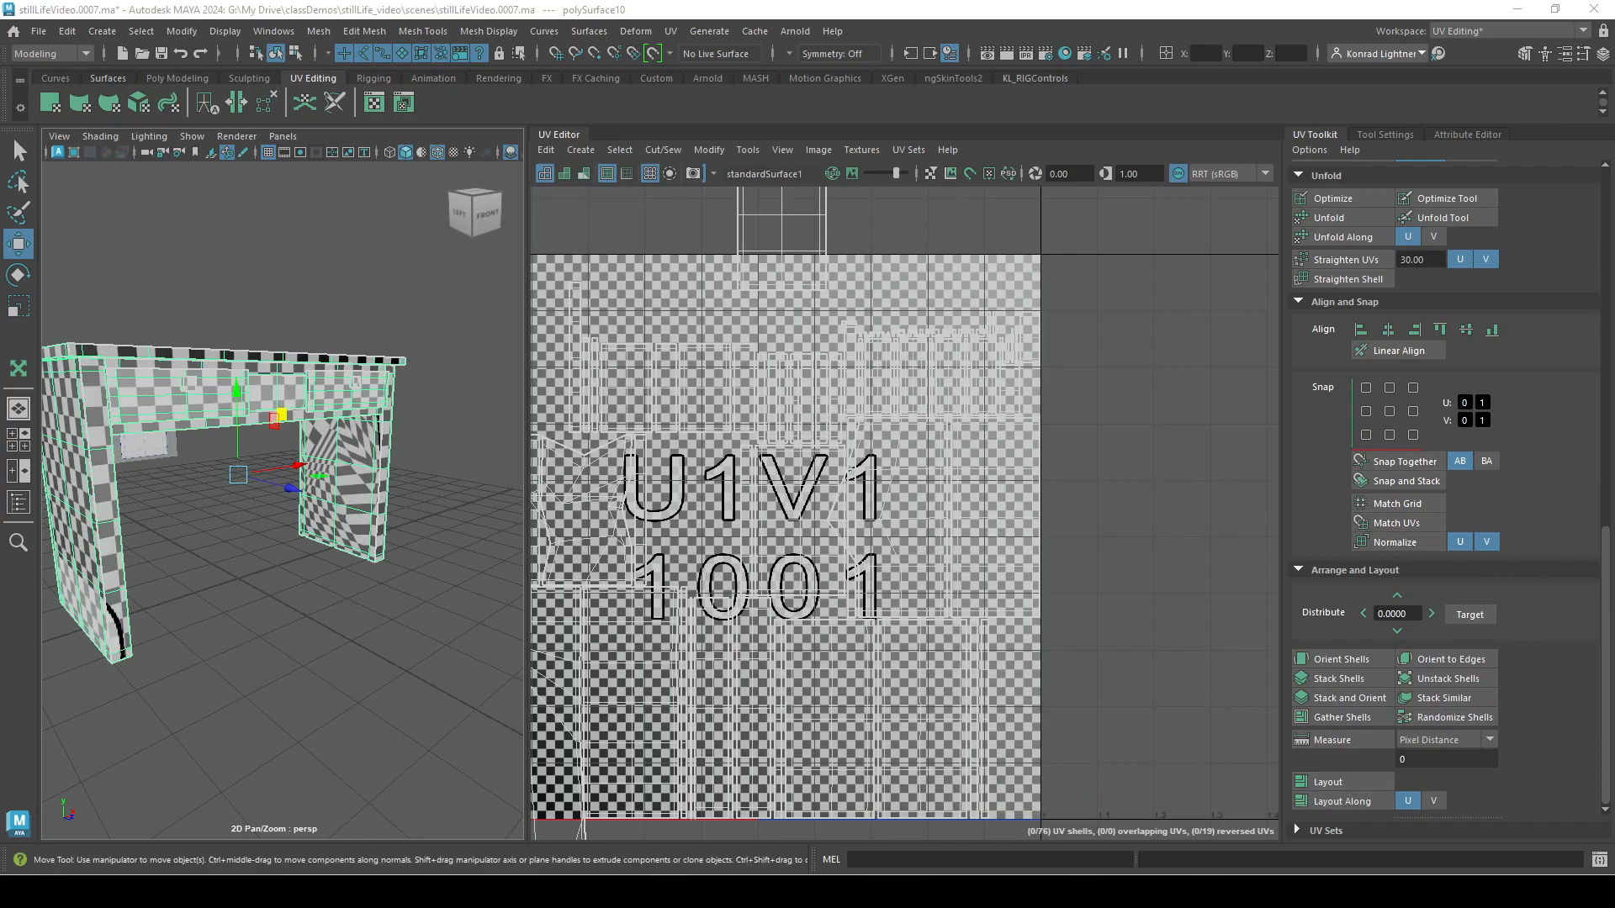
shift+click(1337, 785)
drag(948, 181, 1222, 158)
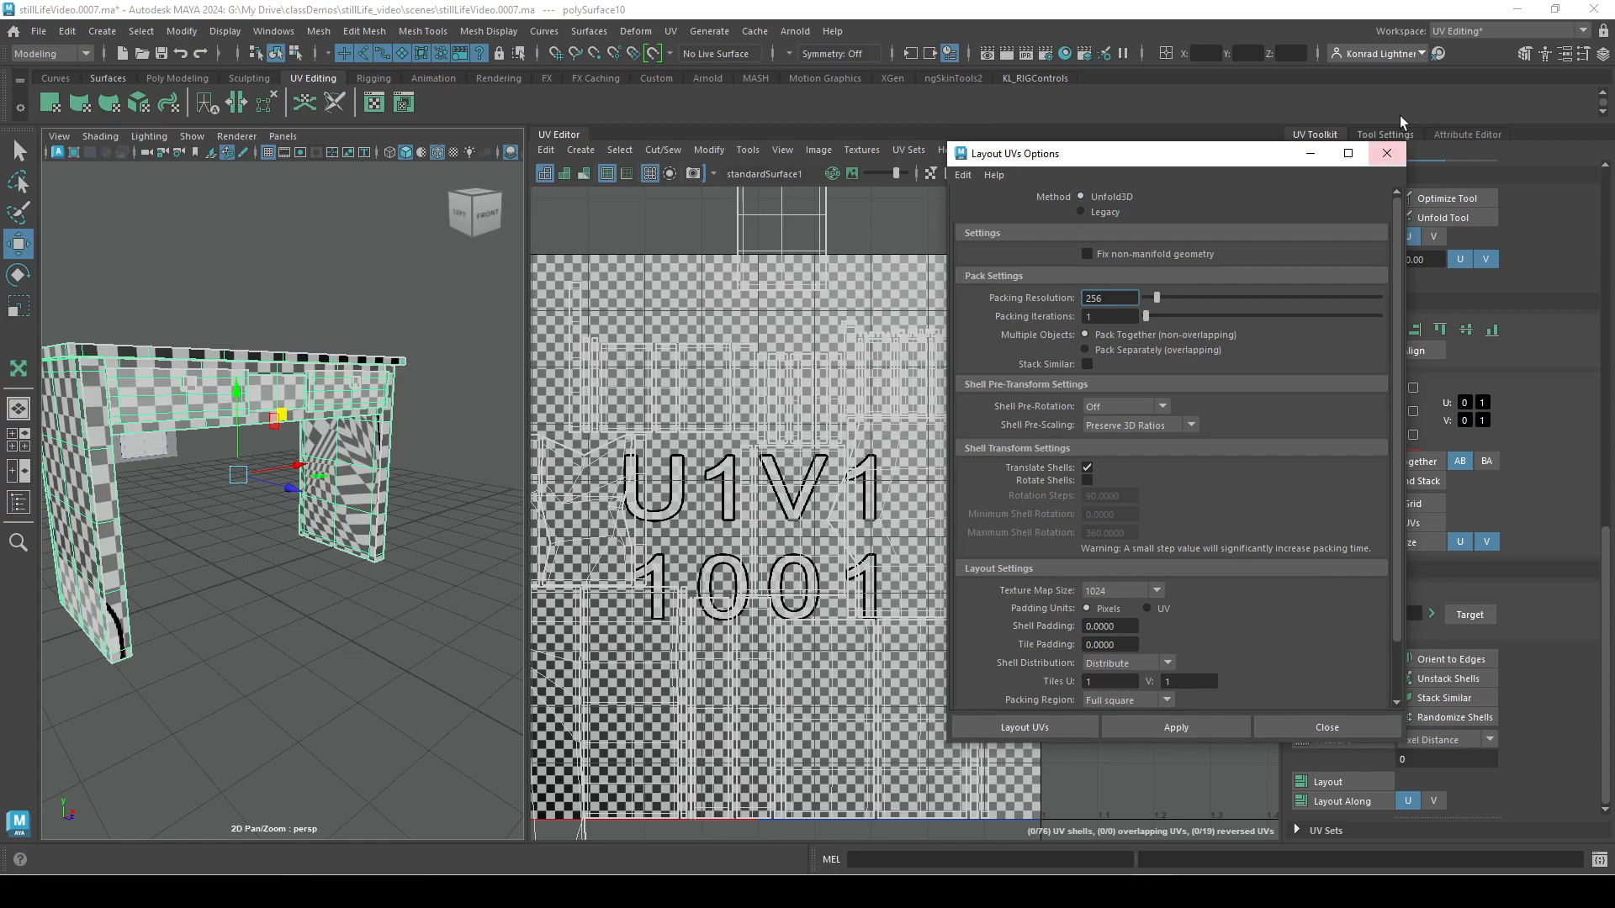
click(1387, 153)
View the Move tool's settings twice, returning to the UV Toolkit each time.
scroll(1547, 637, up, 5)
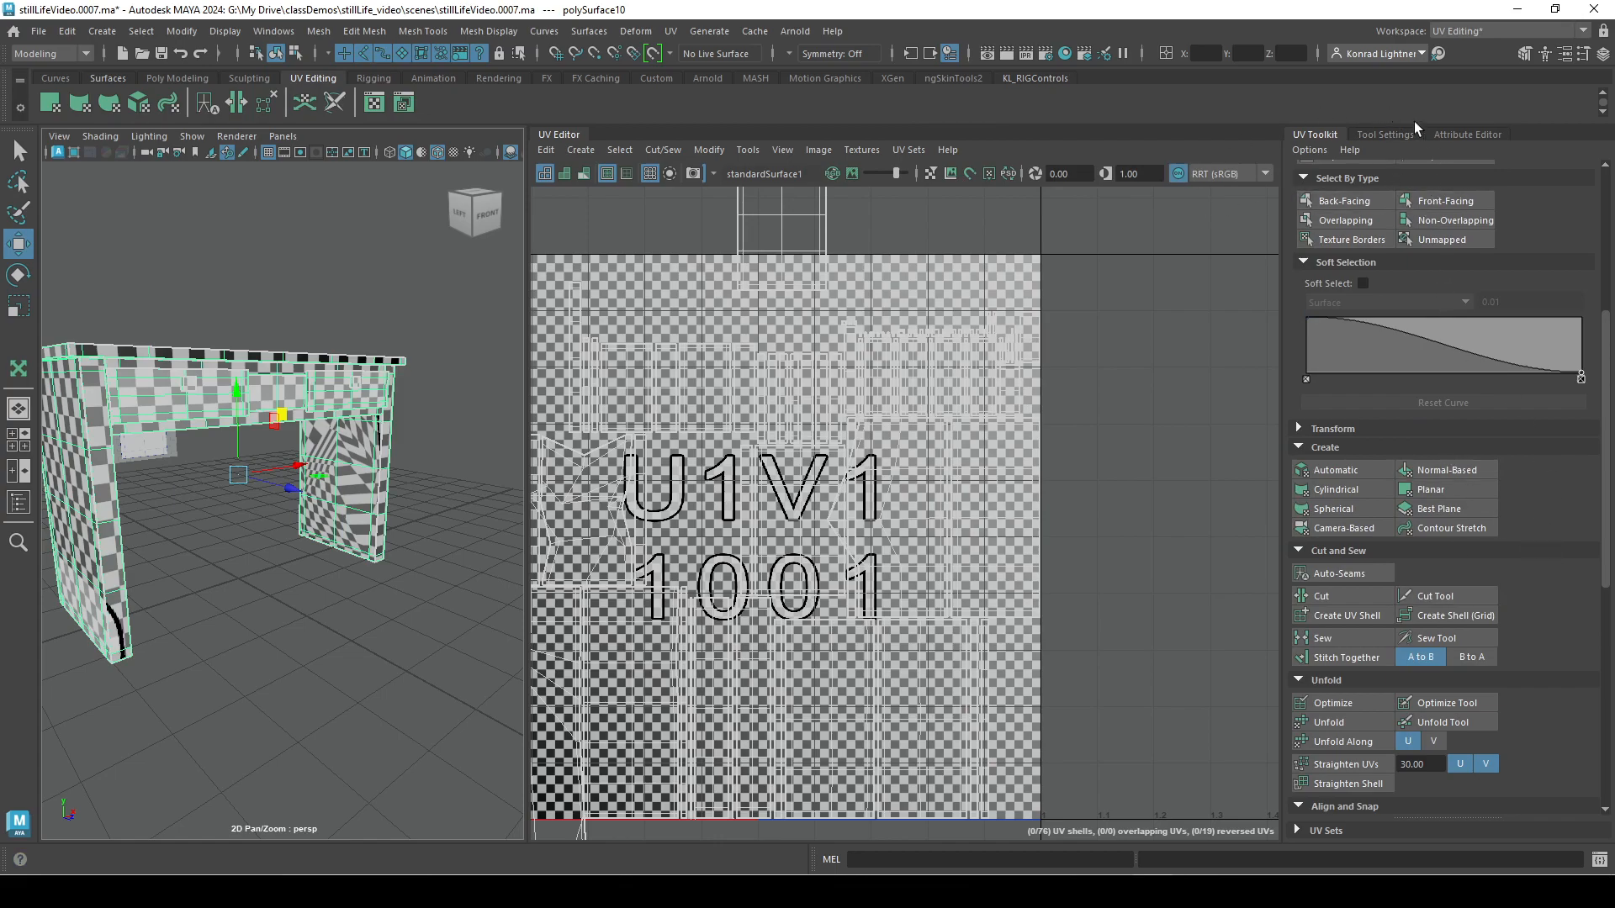
click(1388, 134)
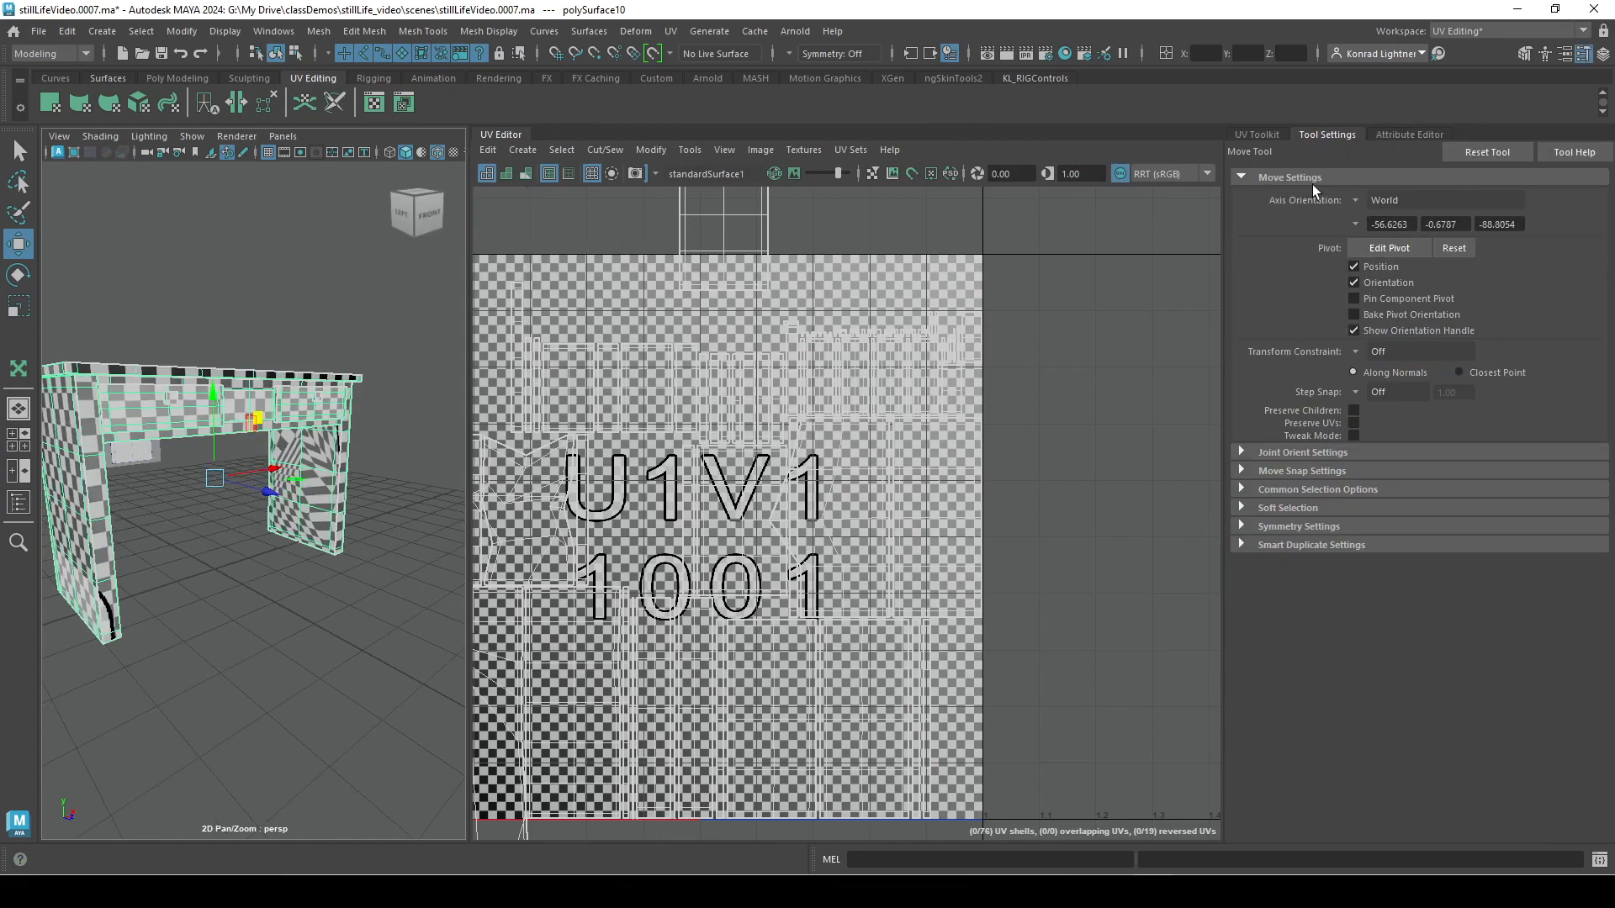
click(1258, 133)
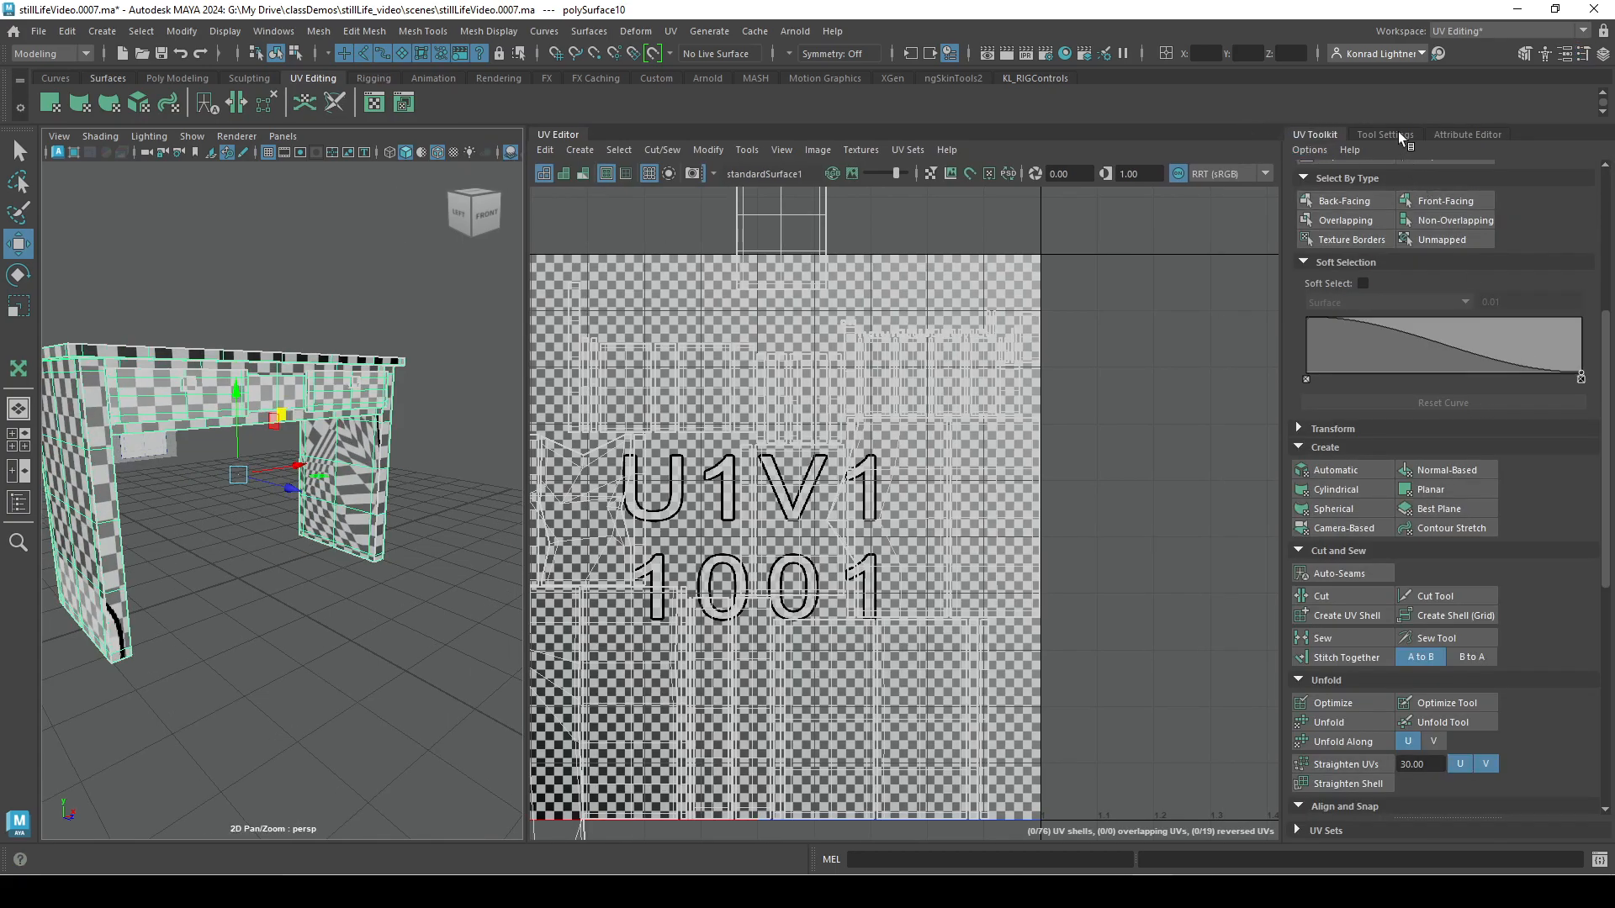
click(1398, 131)
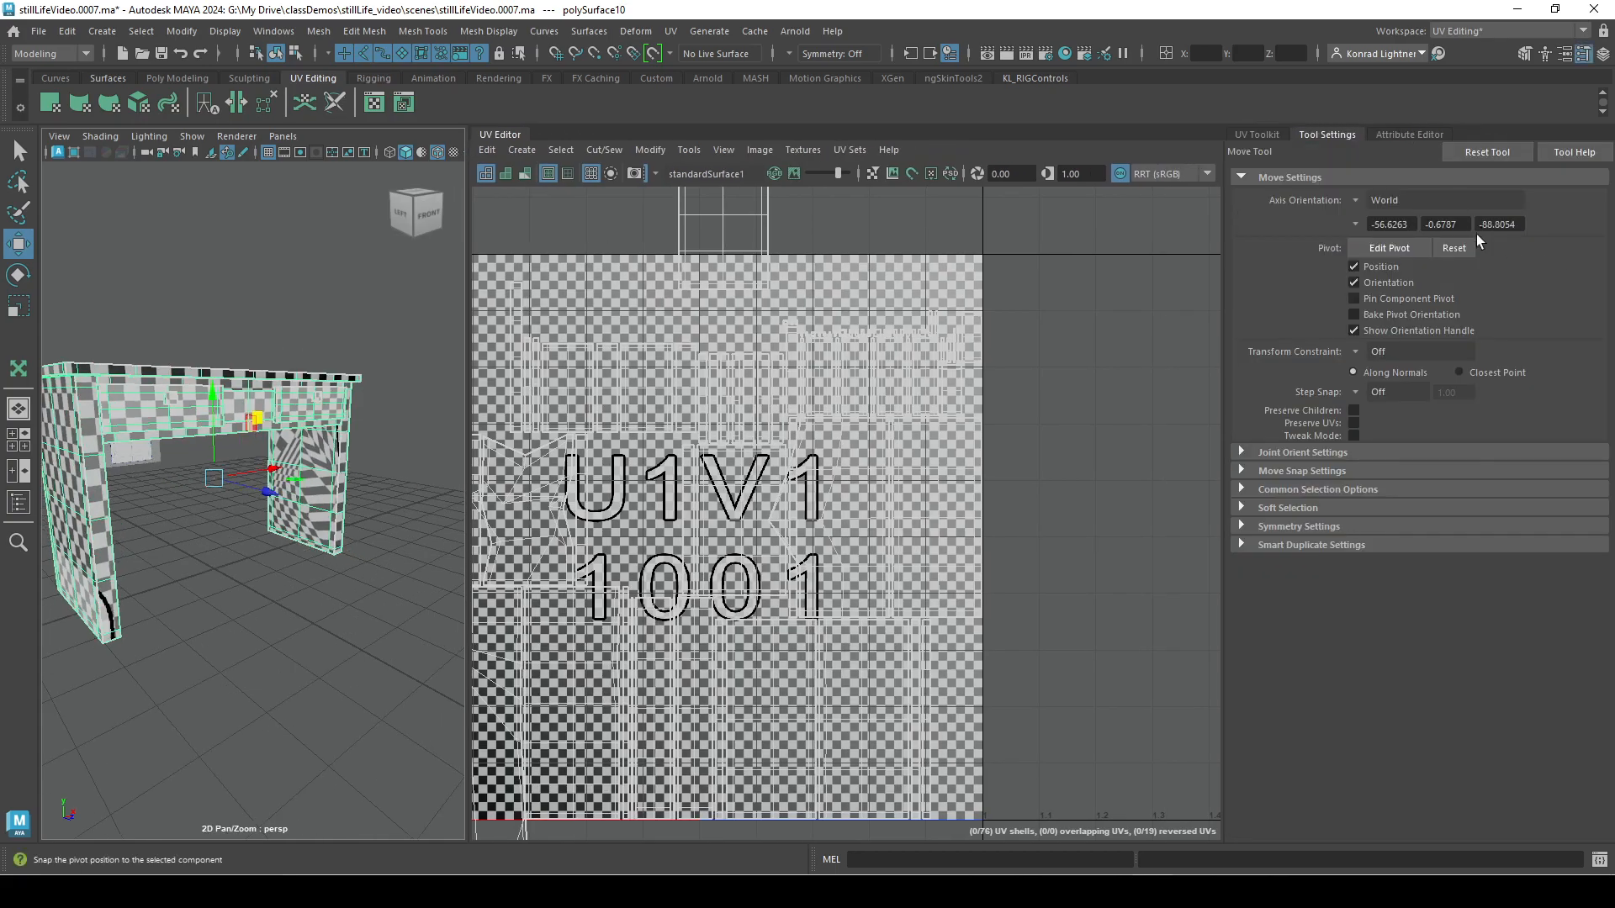
click(1273, 134)
Open the Unfold UVs options for the selected desk.
scroll(1397, 749, down, 2)
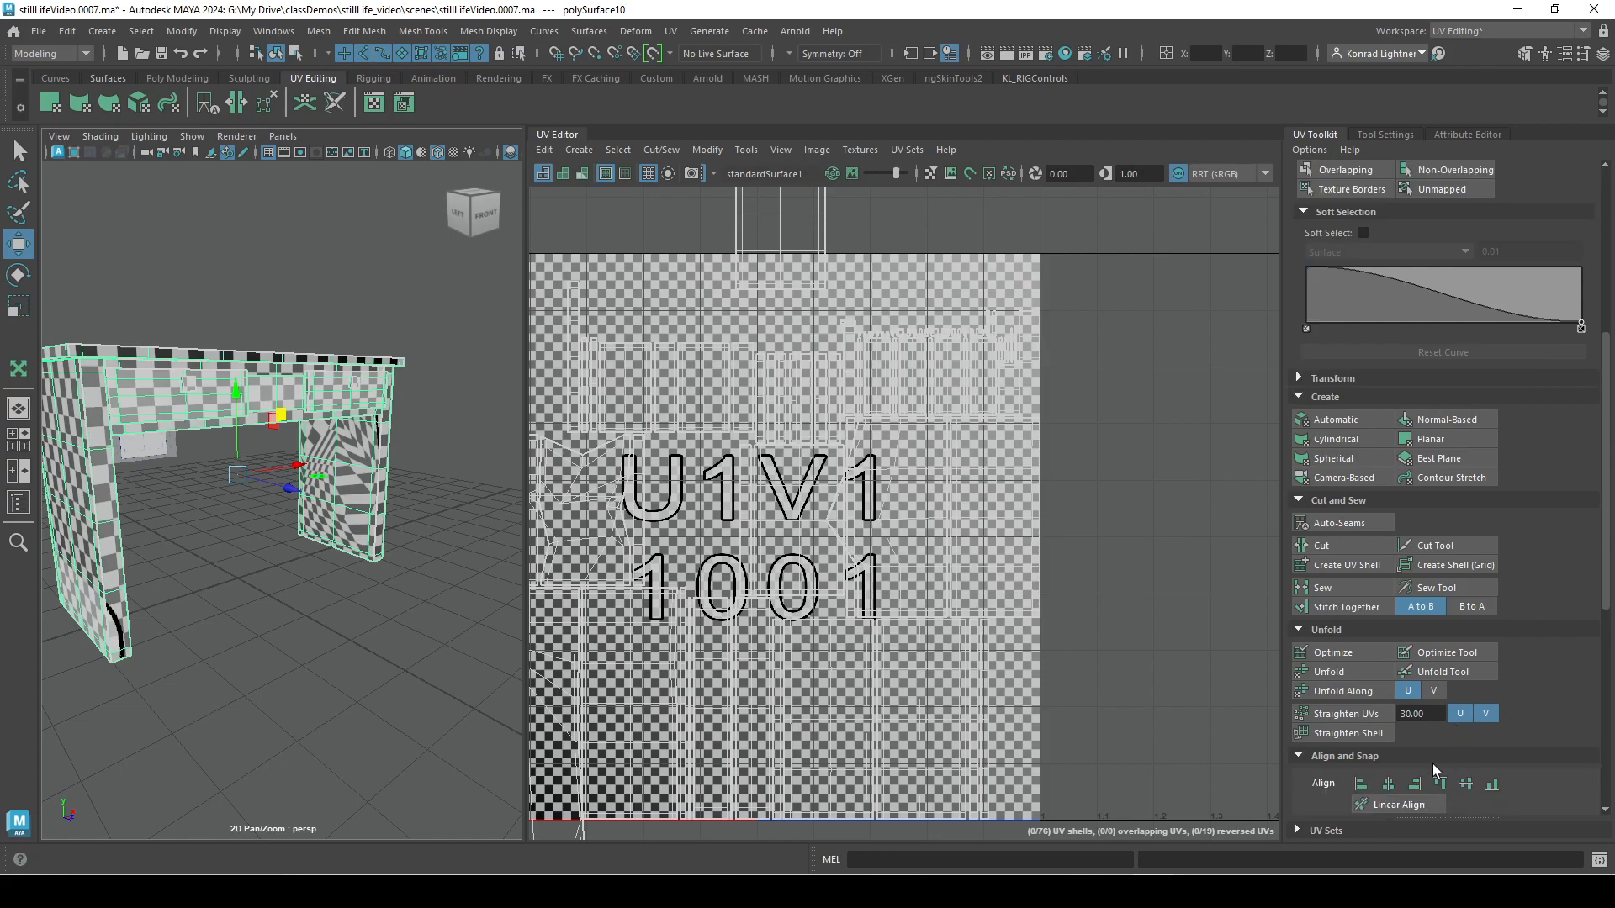
shift+click(1346, 675)
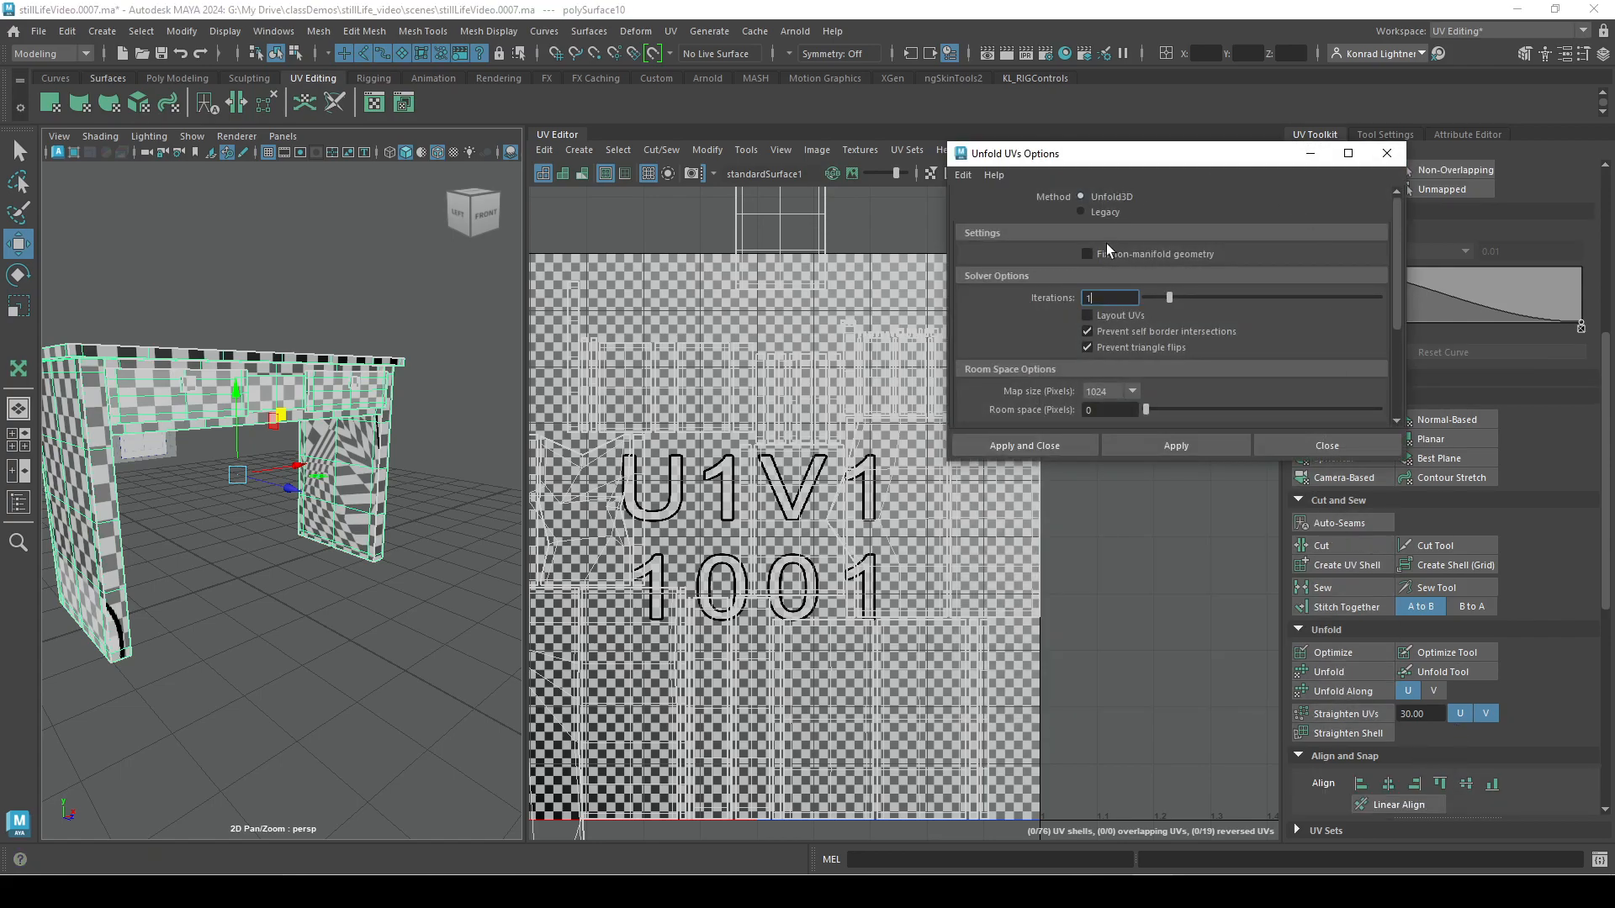